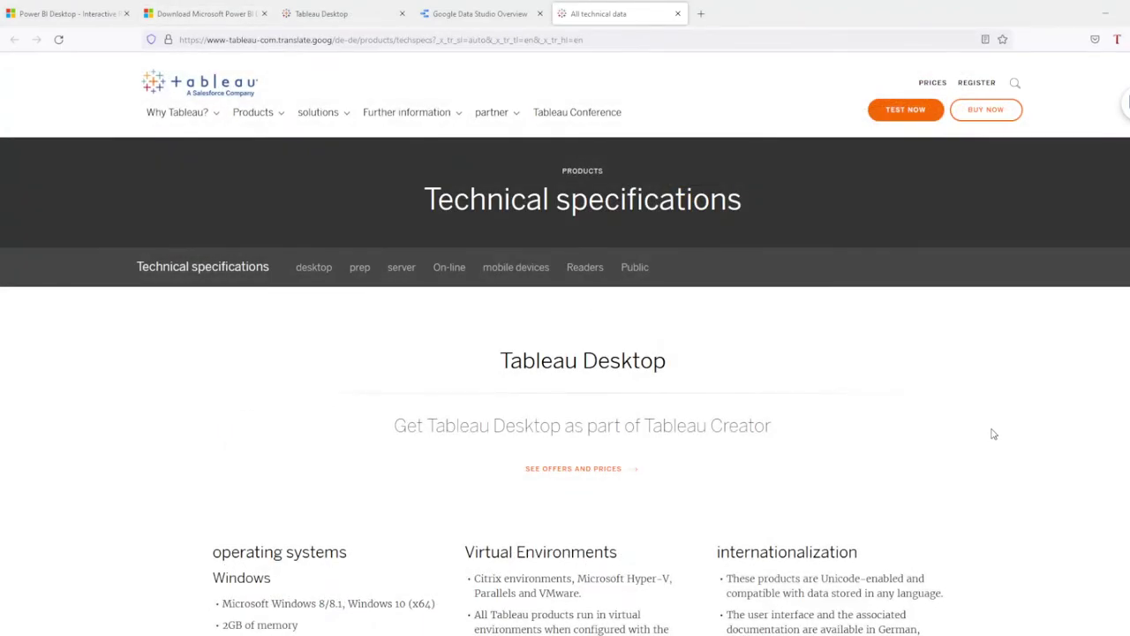
scroll(972, 412, "down", 4)
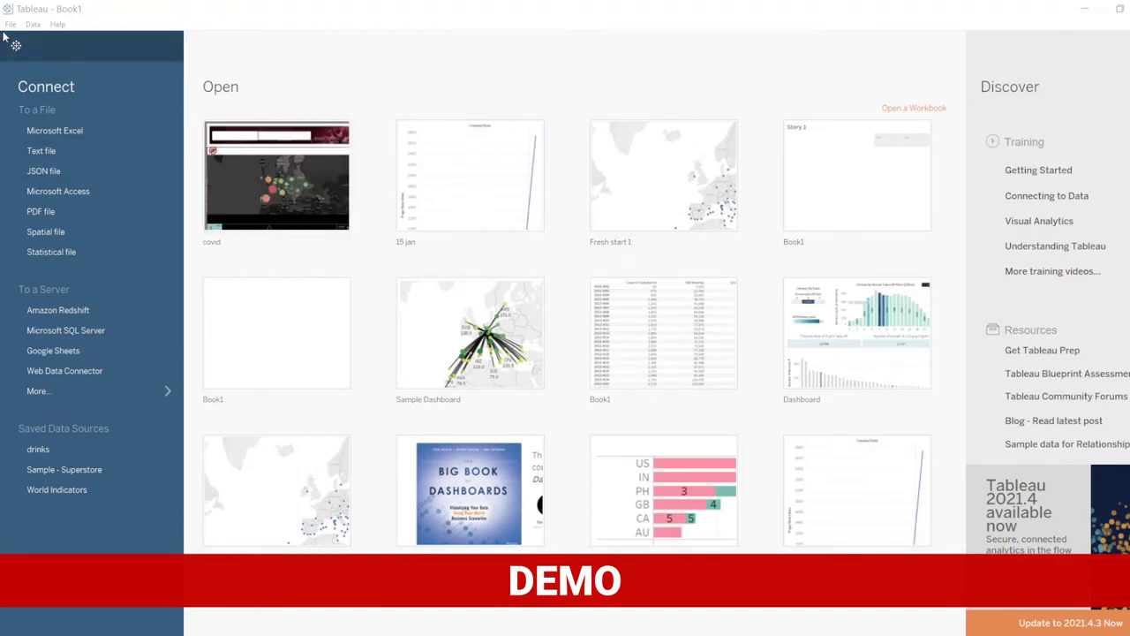
Connect to the text file country_vaccinations.csv in the covid vaccination DB folder on the ssd (G:) drive
left_click(56, 151)
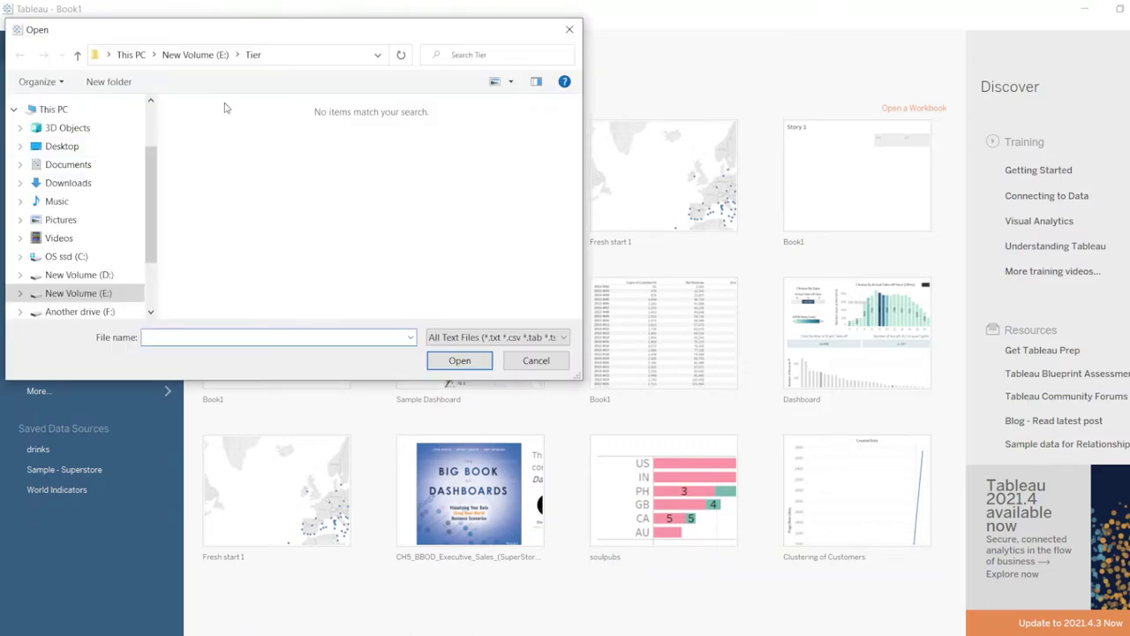
scroll(132, 281, "down", 1)
left_click(100, 286)
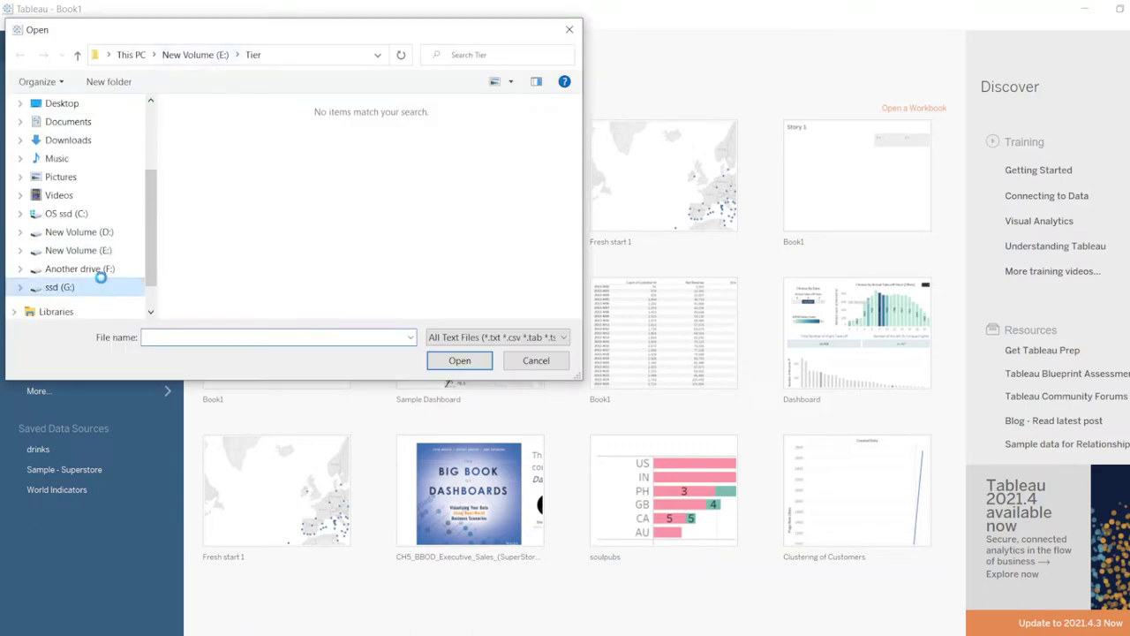
scroll(248, 231, "down", 1)
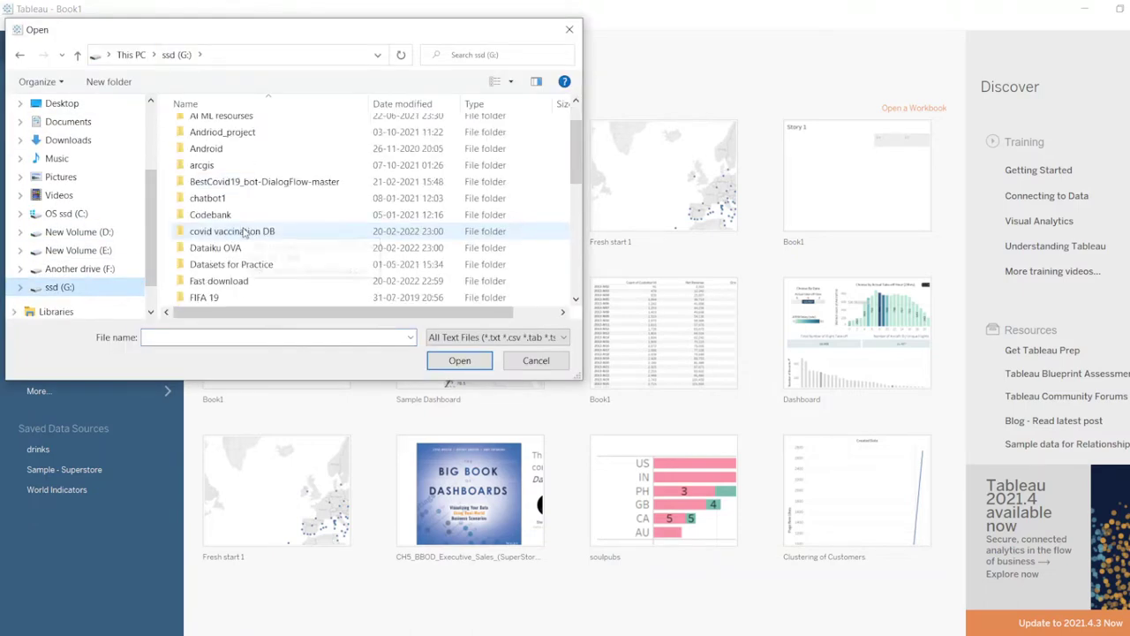
left_click(239, 234)
double_click(240, 234)
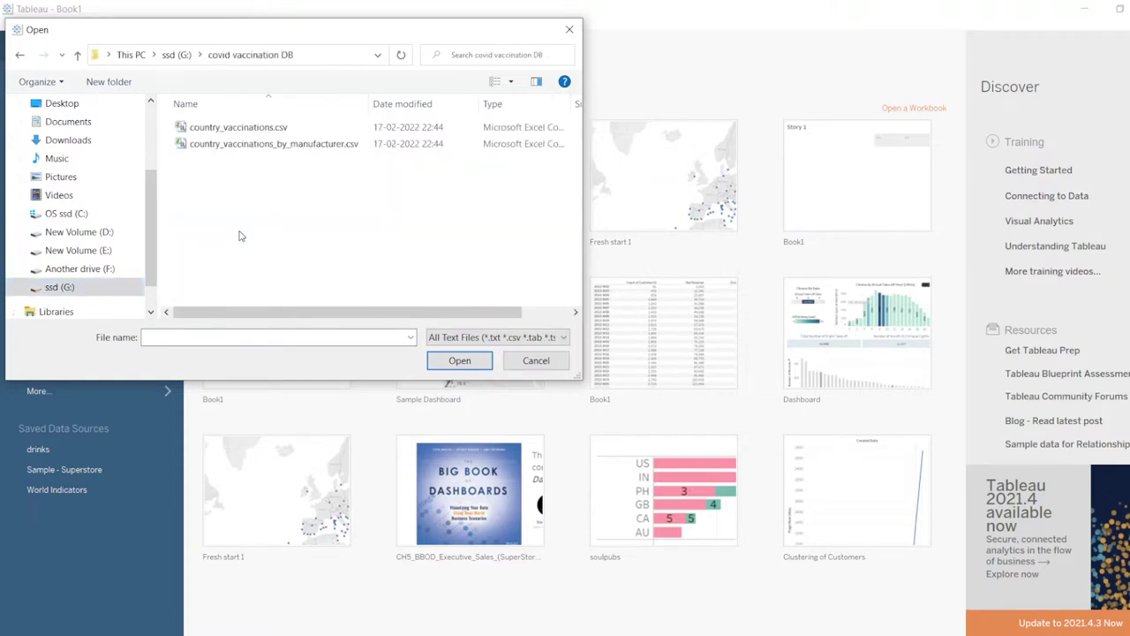
double_click(228, 132)
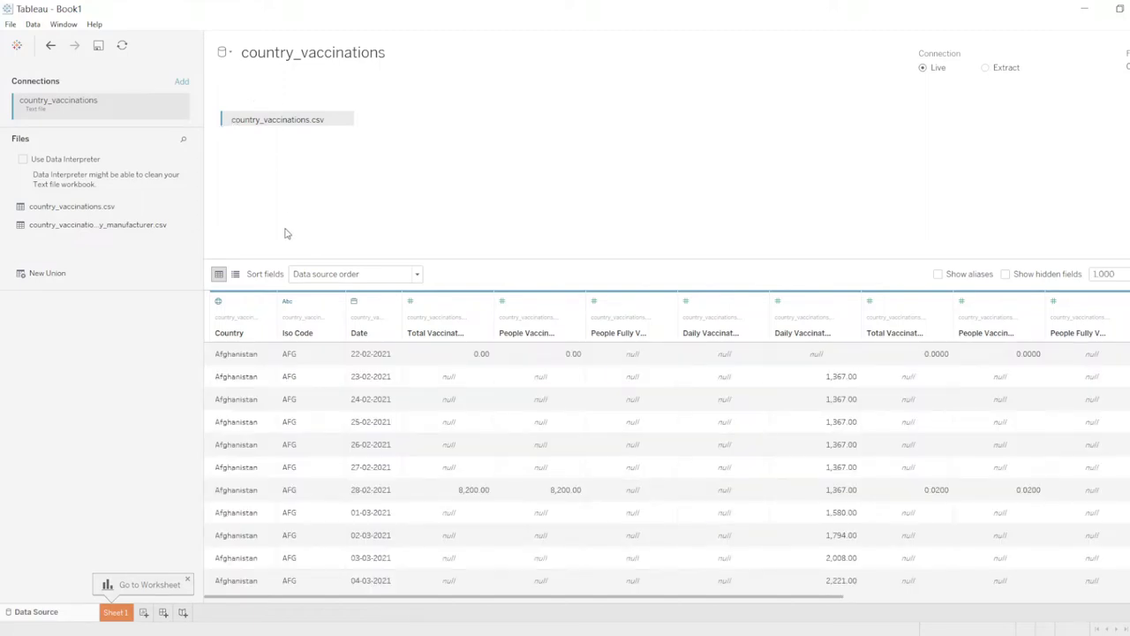
Add the text file country_vaccinations_by_manufacturer.csv from the same folder as a new, second data source
left_click(242, 52)
left_click(225, 52)
left_click(256, 83)
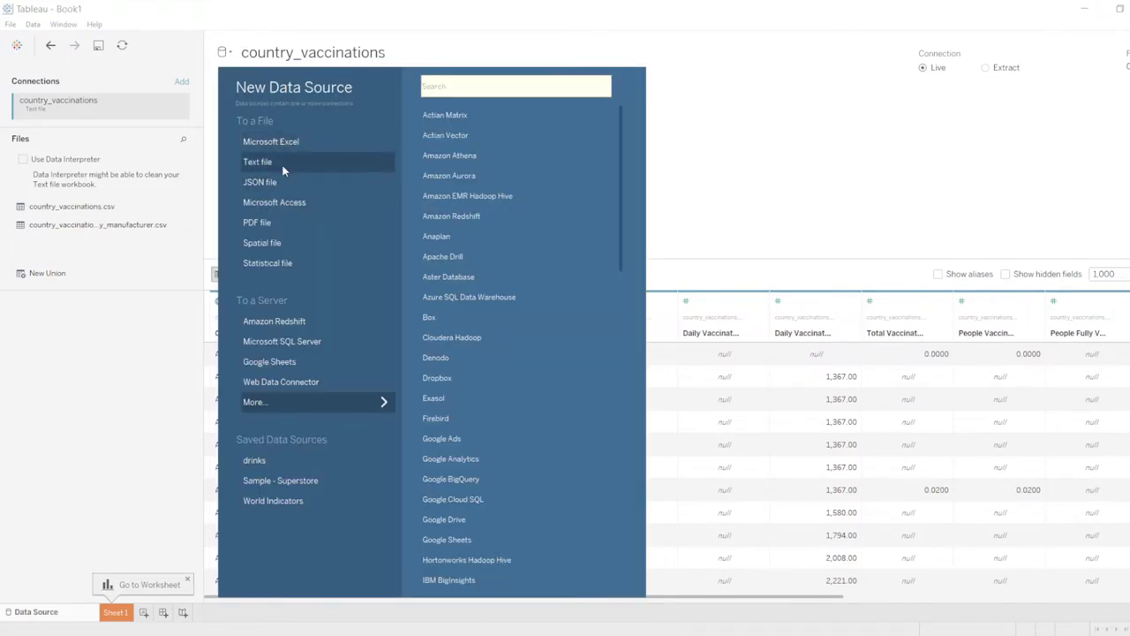
left_click(283, 170)
left_click_drag(250, 37, 589, 85)
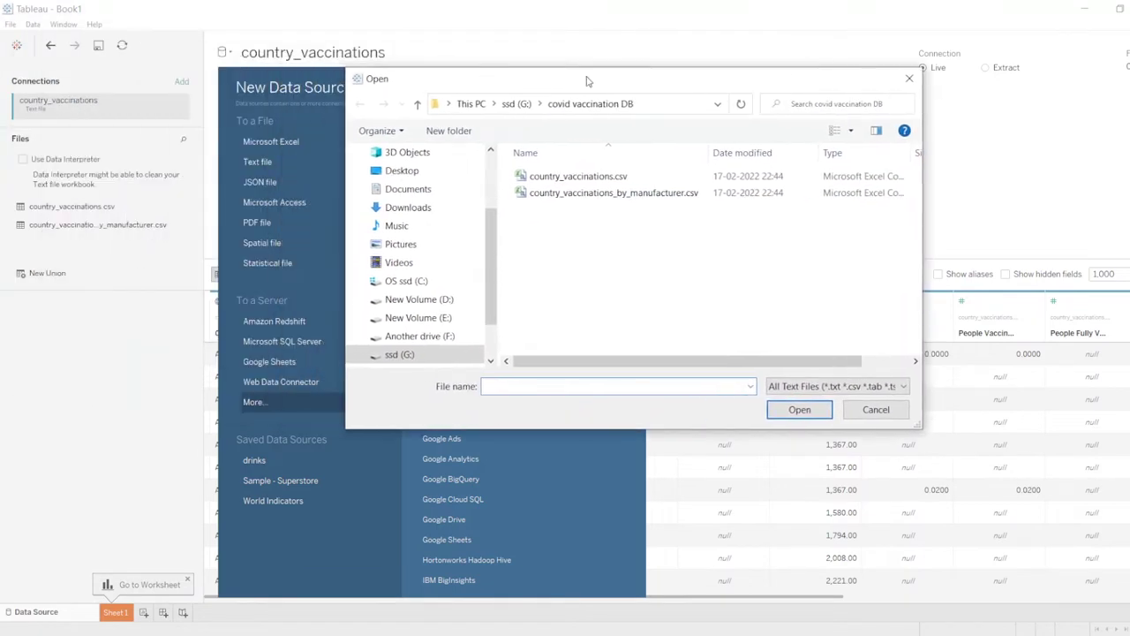
double_click(566, 195)
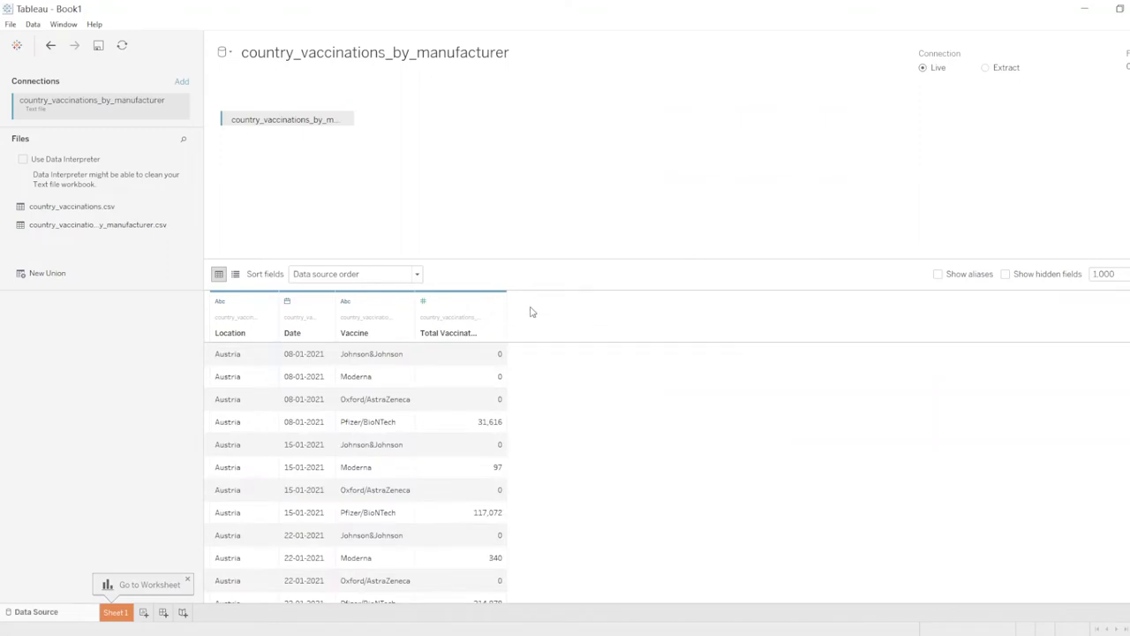
Examine the full list of file, server and database connectors offered for a new data source, and close it without choosing one
left_click(9, 25)
left_click(504, 177)
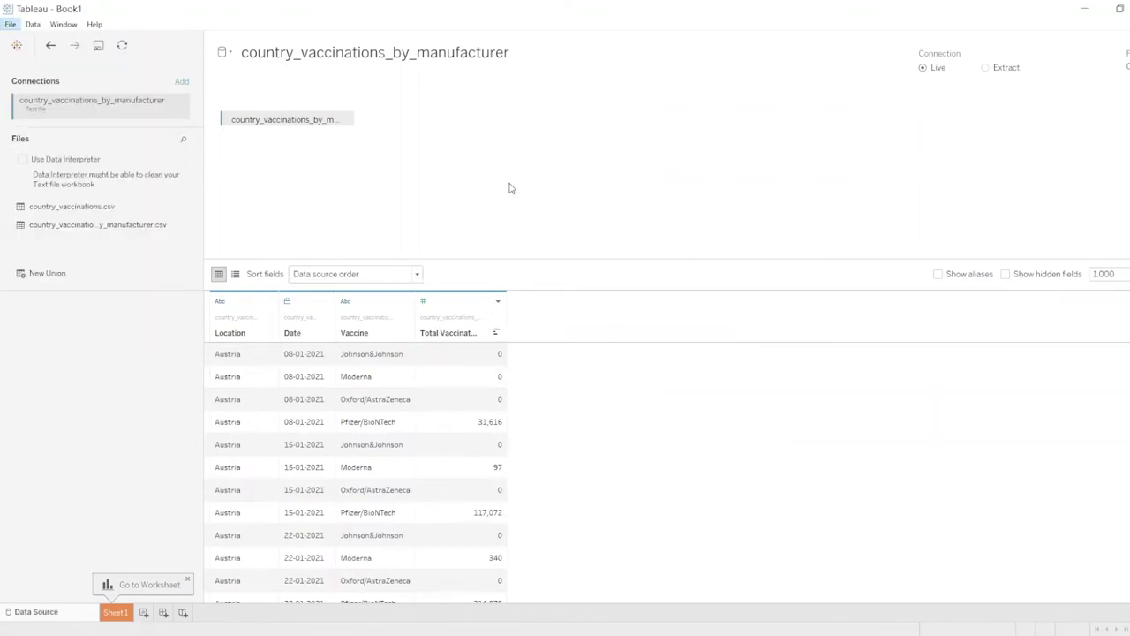
left_click(225, 54)
left_click(237, 101)
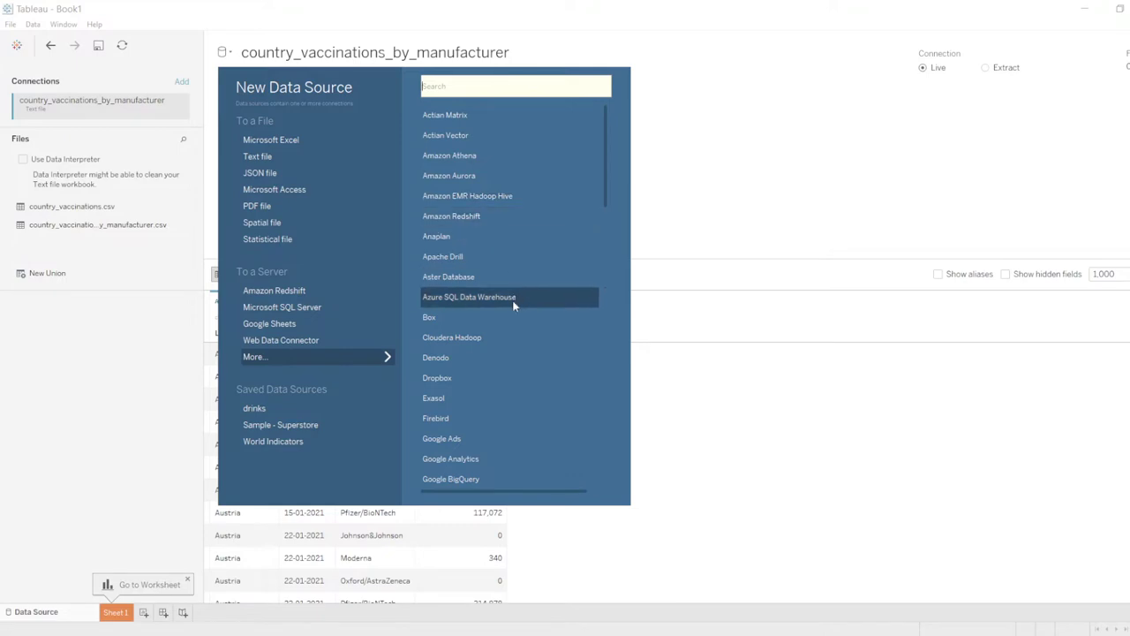
scroll(507, 321, "down", 1)
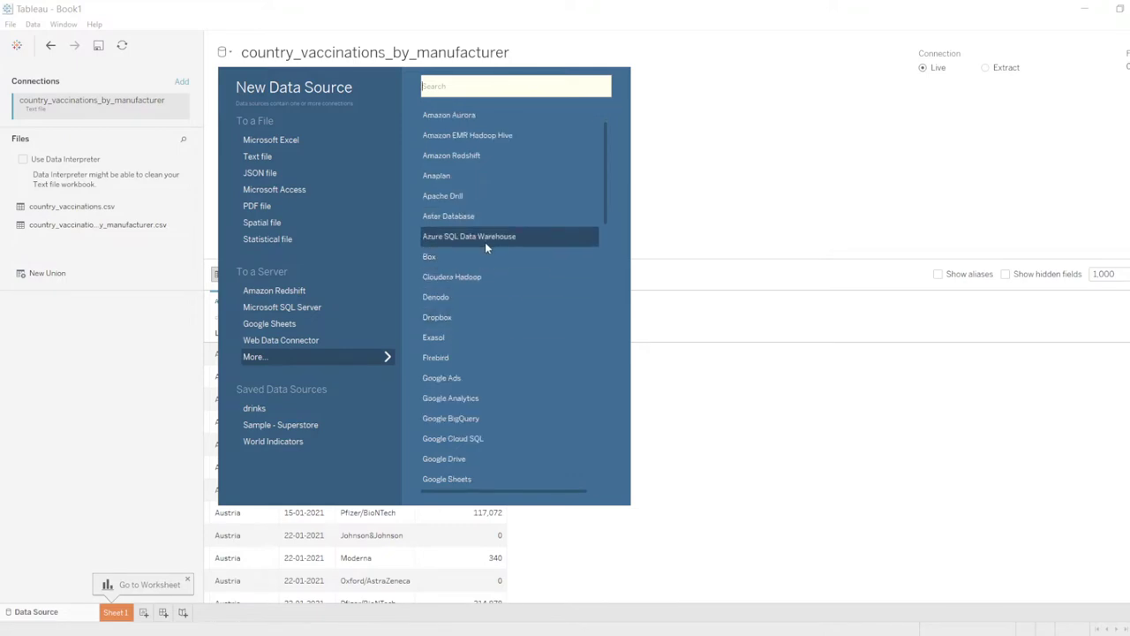
scroll(499, 309, "down", 2)
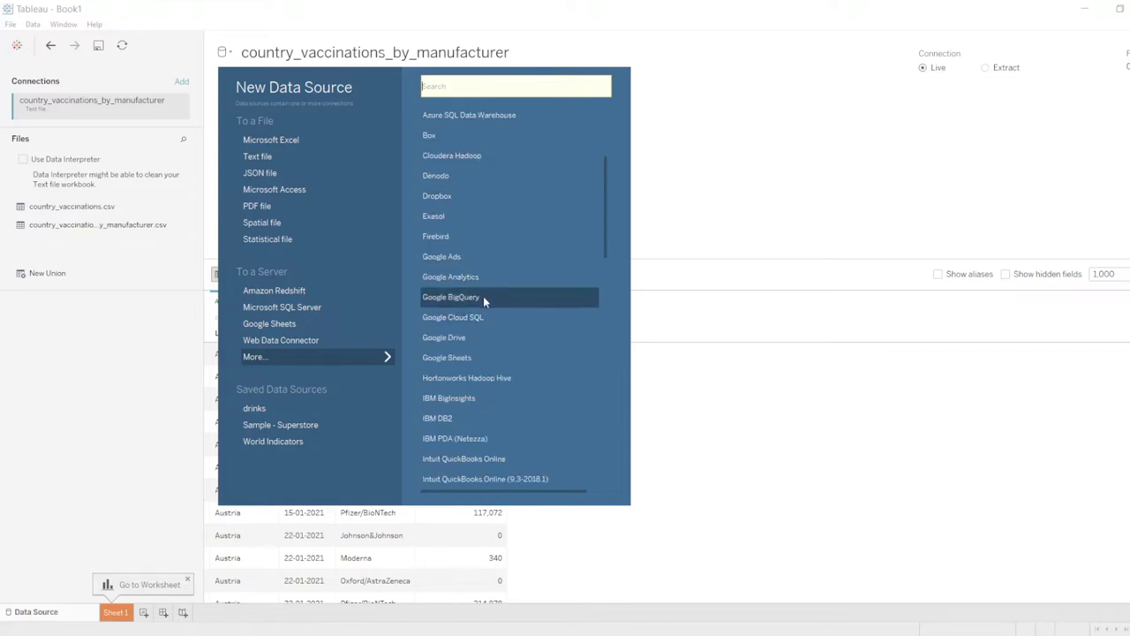
scroll(483, 301, "down", 1)
scroll(482, 306, "down", 3)
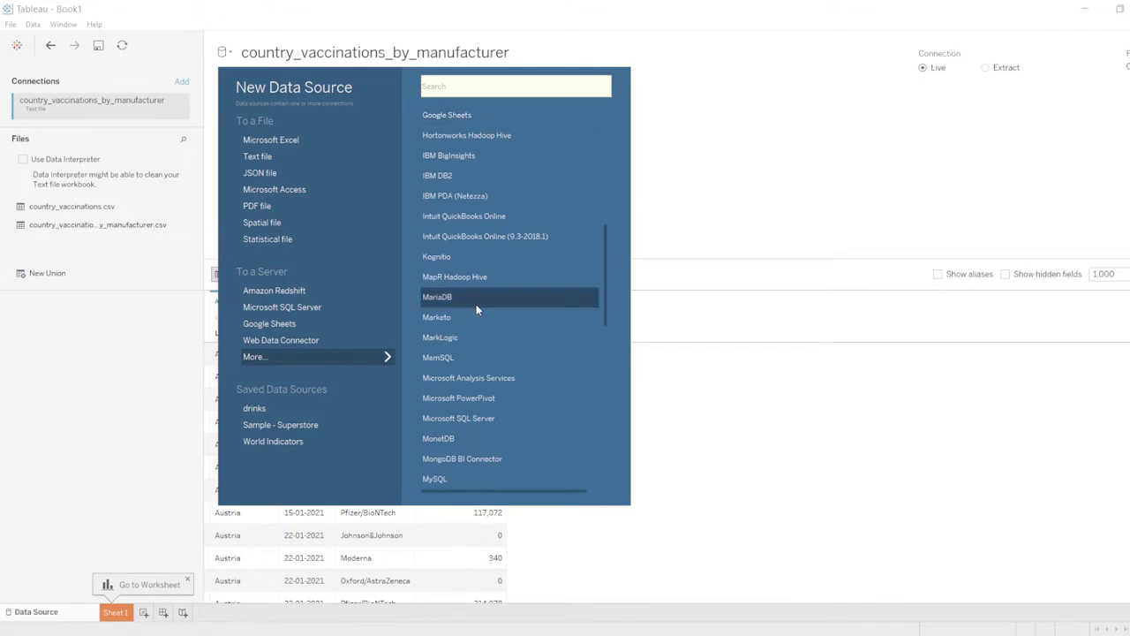
scroll(465, 301, "down", 4)
scroll(486, 203, "up", 2)
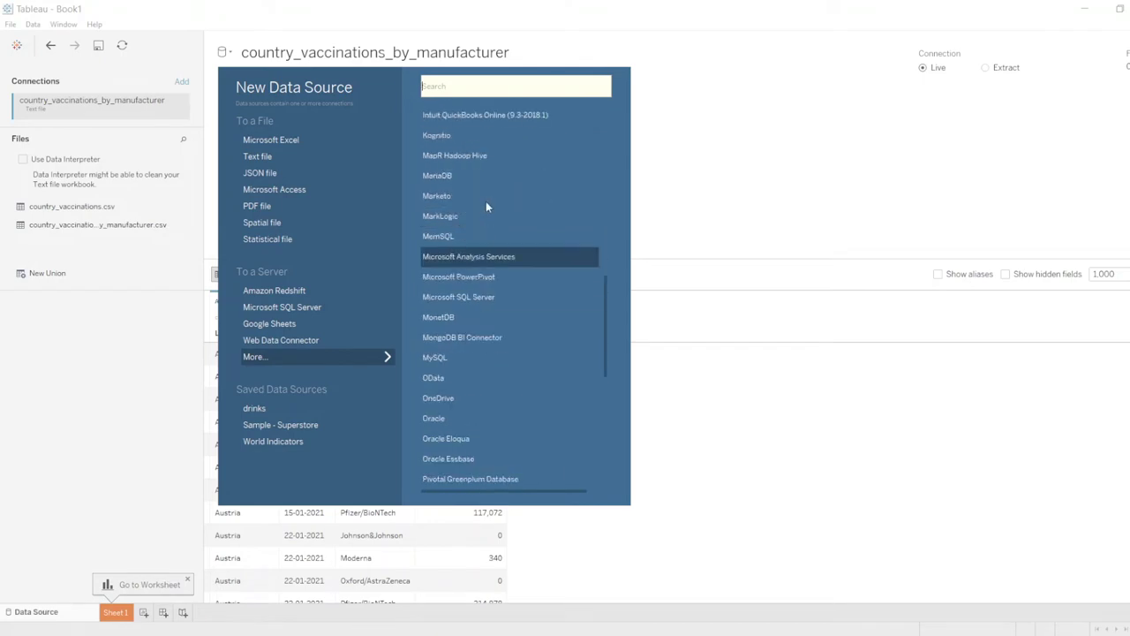
scroll(469, 296, "down", 1)
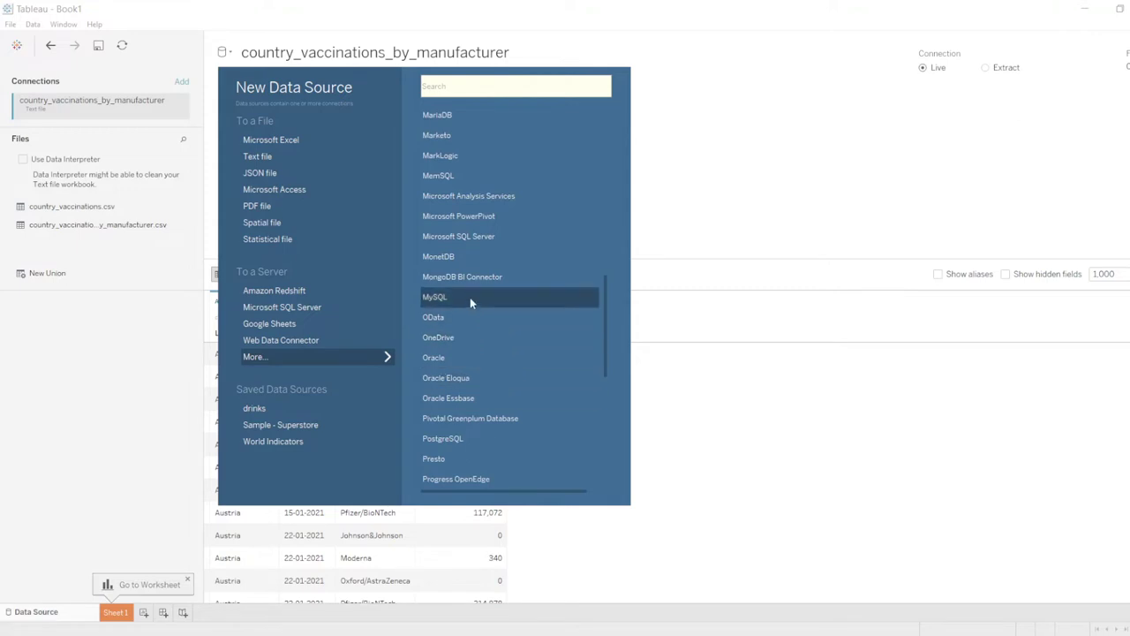
scroll(467, 295, "down", 2)
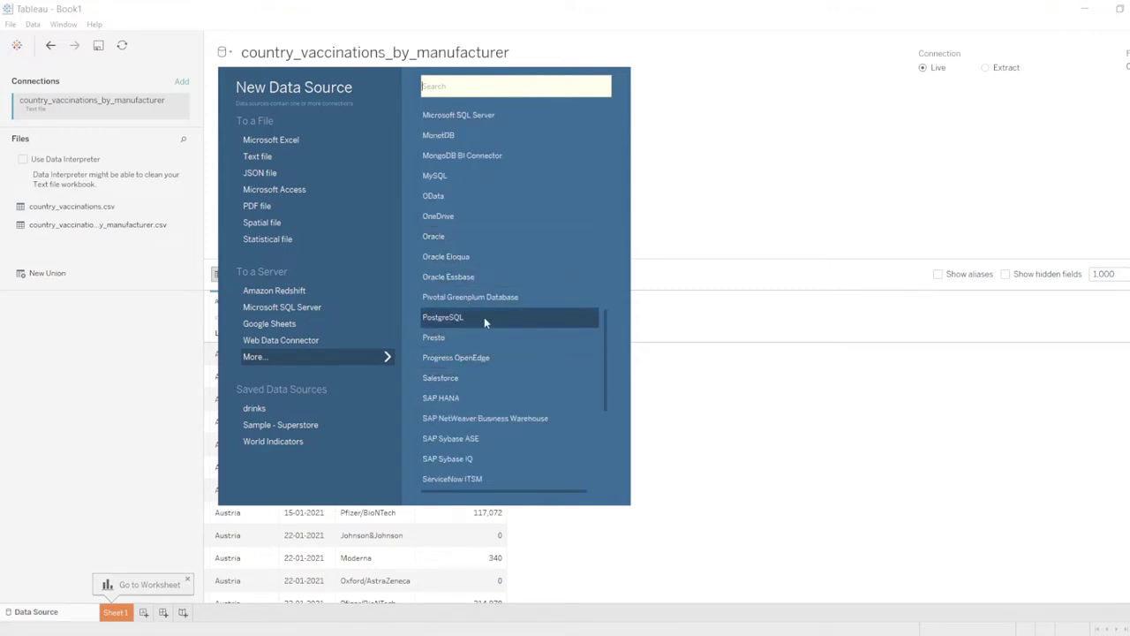
scroll(547, 366, "down", 2)
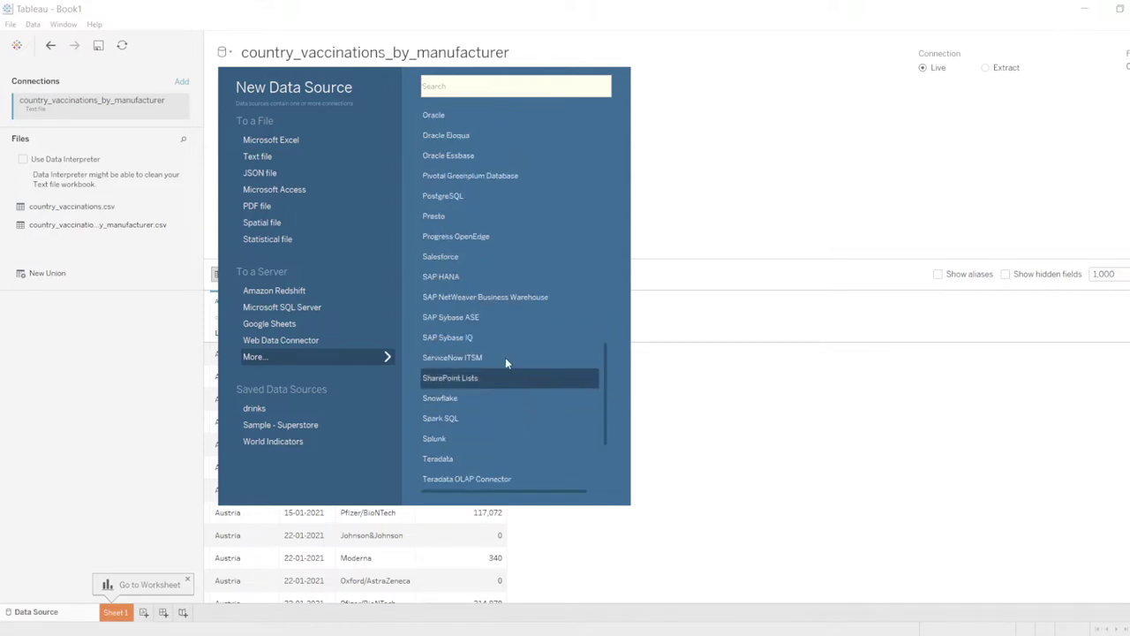
scroll(482, 327, "down", 2)
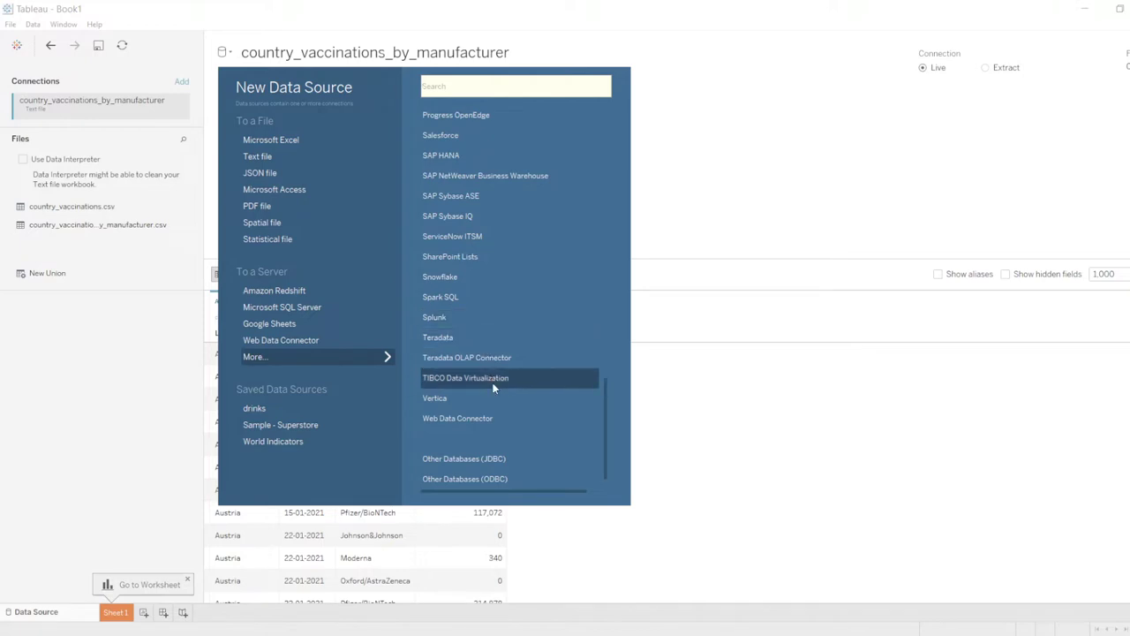
scroll(492, 377, "down", 1)
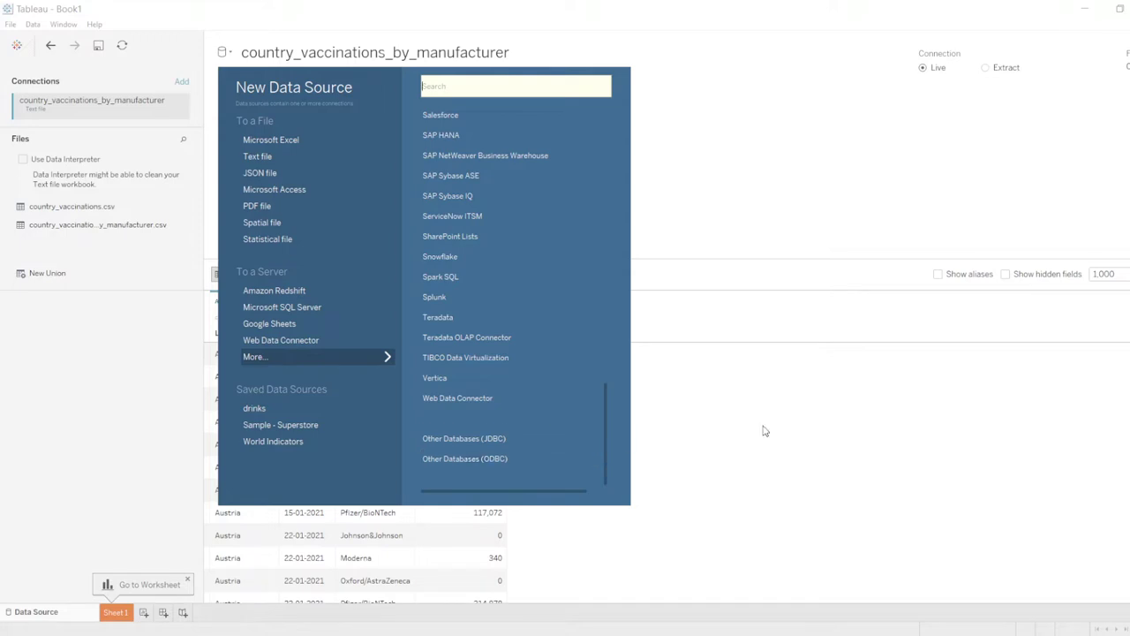
left_click(850, 424)
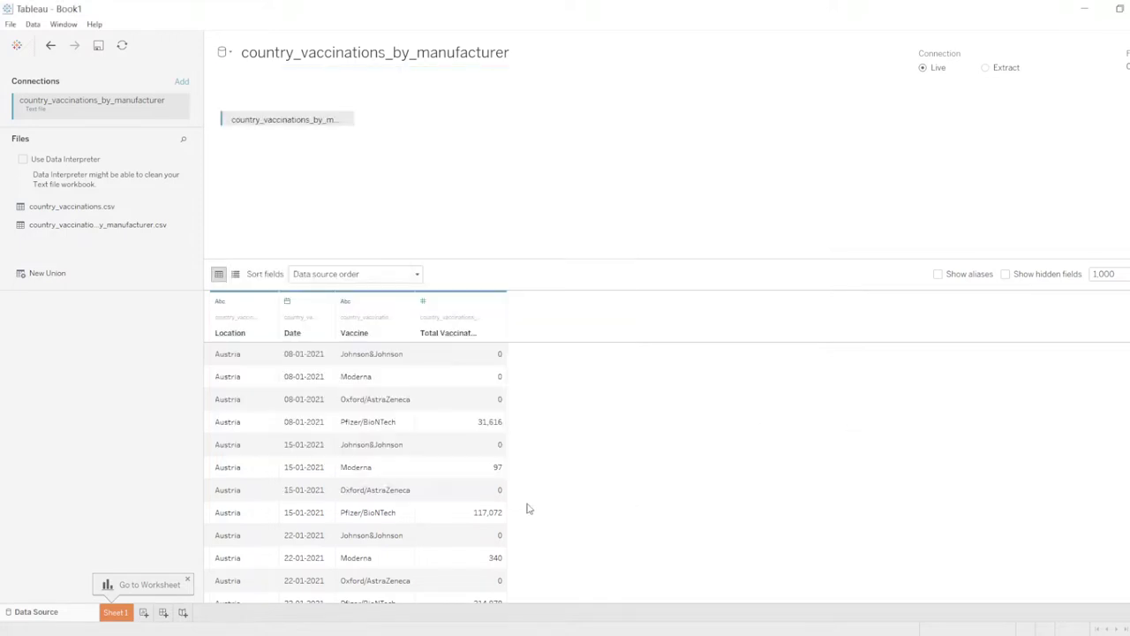
On Sheet 1, place the Country field from the country_vaccinations data source on the canvas to create a map
left_click(122, 614)
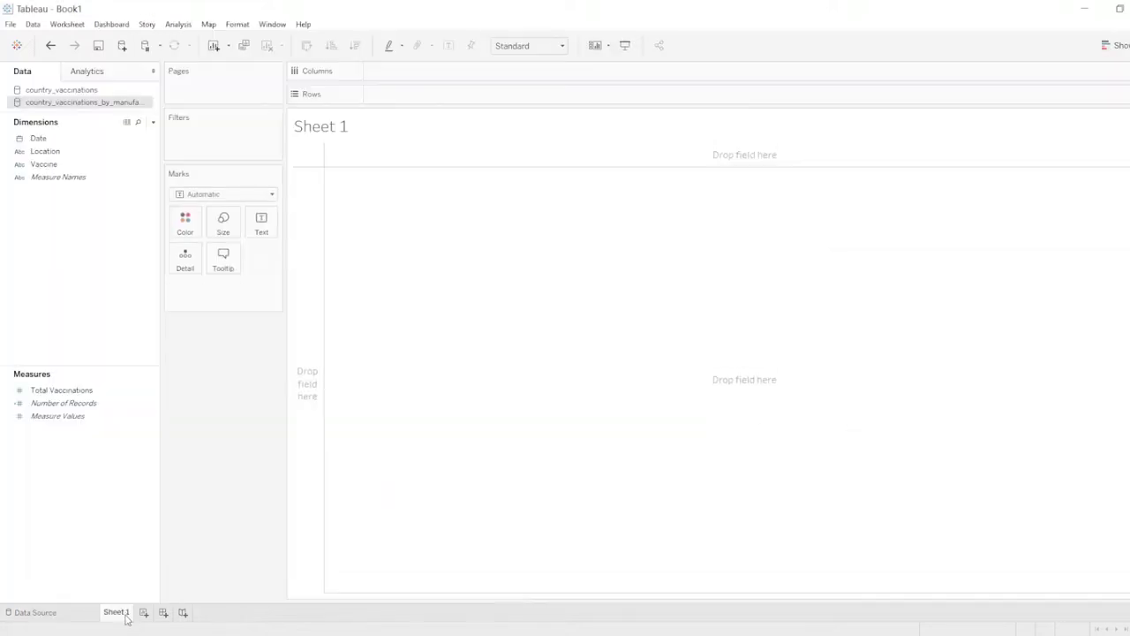
left_click(89, 92)
left_click(37, 193)
left_click(44, 153)
left_click(53, 142)
left_click_drag(53, 146, 495, 346)
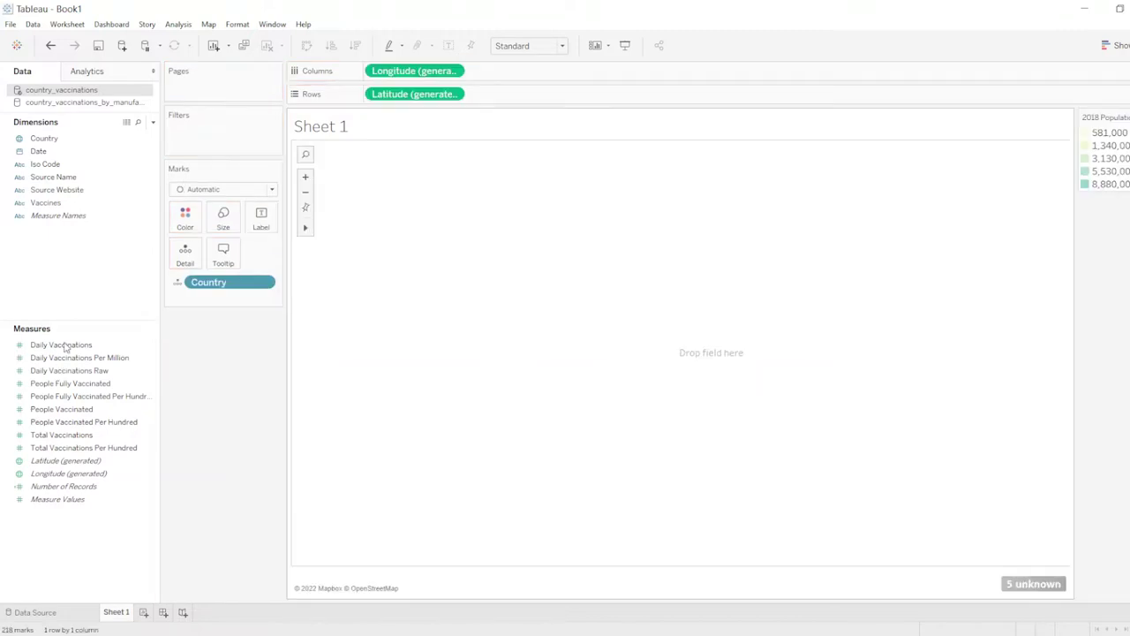
left_click(63, 346)
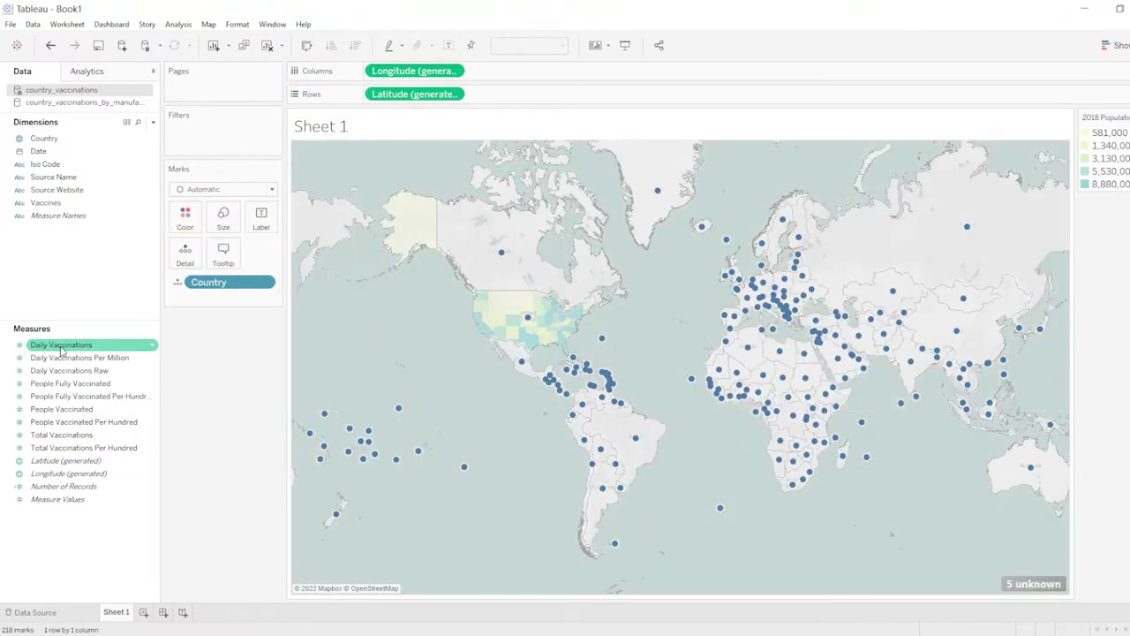
left_click_drag(60, 349, 586, 355)
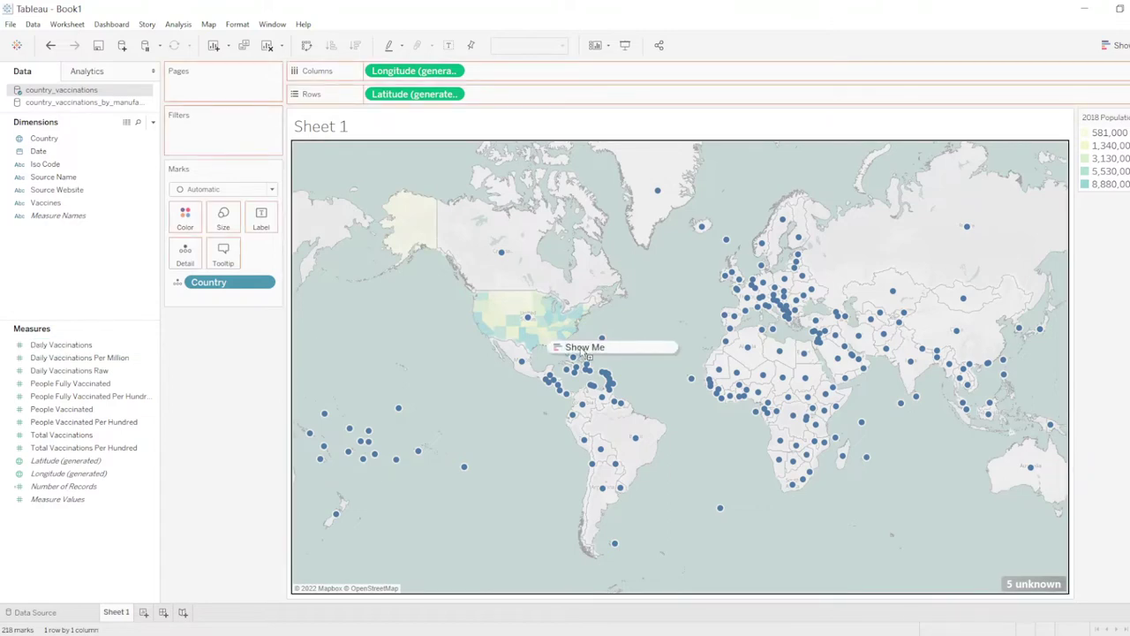
left_click_drag(585, 353, 81, 349)
Add the Total Vaccinations measure to the map as mark size and enlarge the marks
left_click(78, 410)
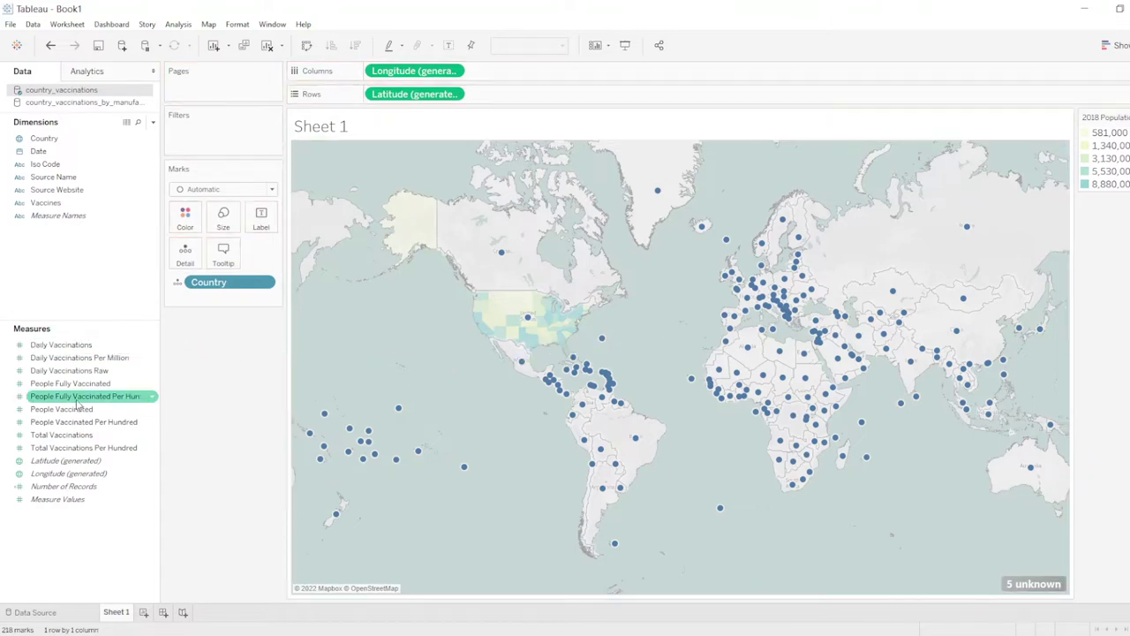
left_click_drag(77, 409, 706, 451)
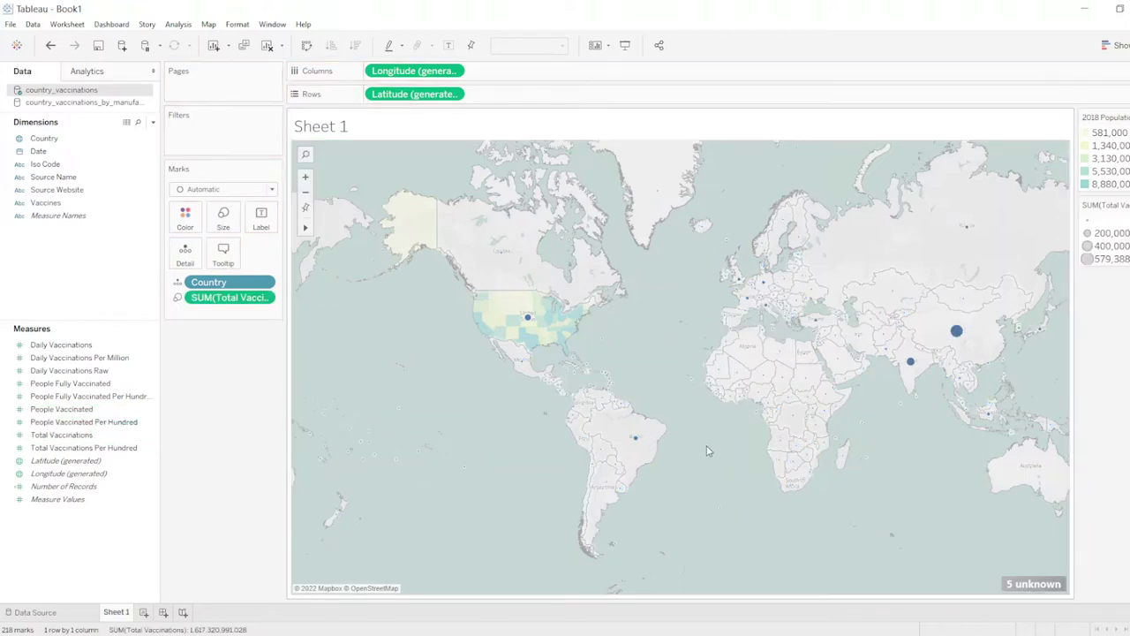
left_click(223, 216)
left_click_drag(242, 253, 269, 255)
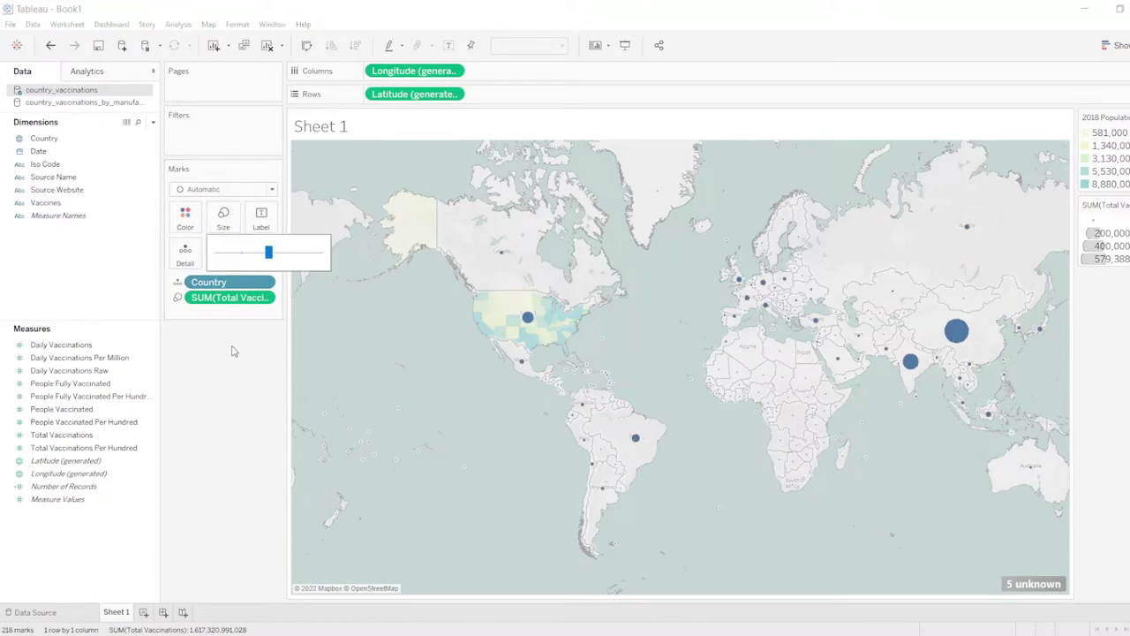
Apply SUM(Total Vaccinations) to the marks' label and colour, and convert the symbol map to a filled map
left_click_drag(232, 298, 262, 223)
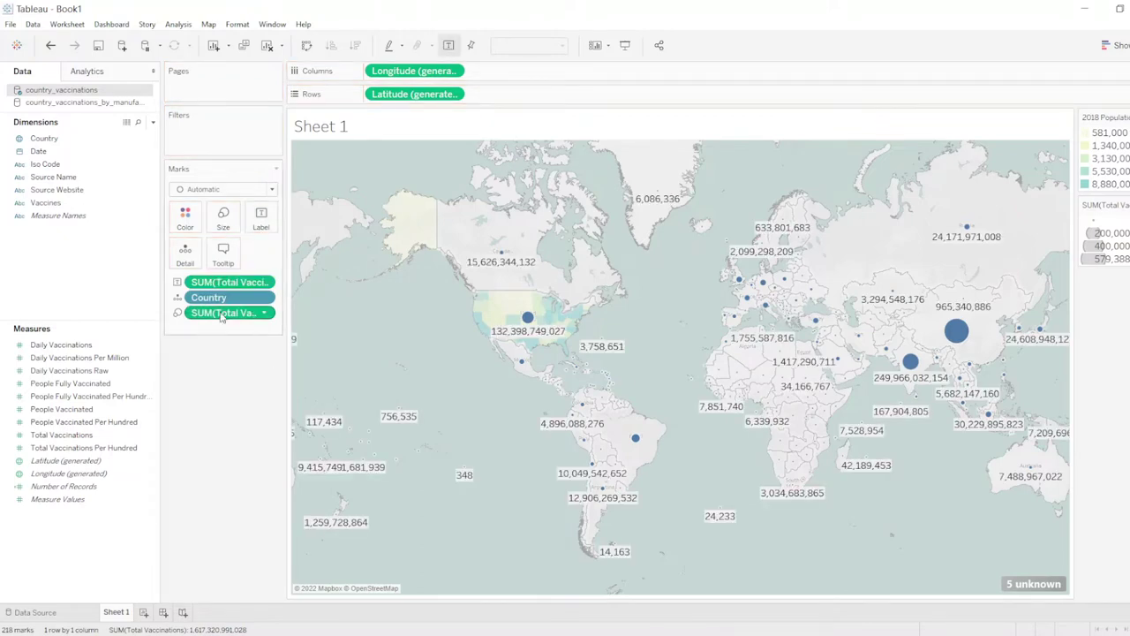
left_click_drag(221, 318, 189, 233)
left_click(1114, 45)
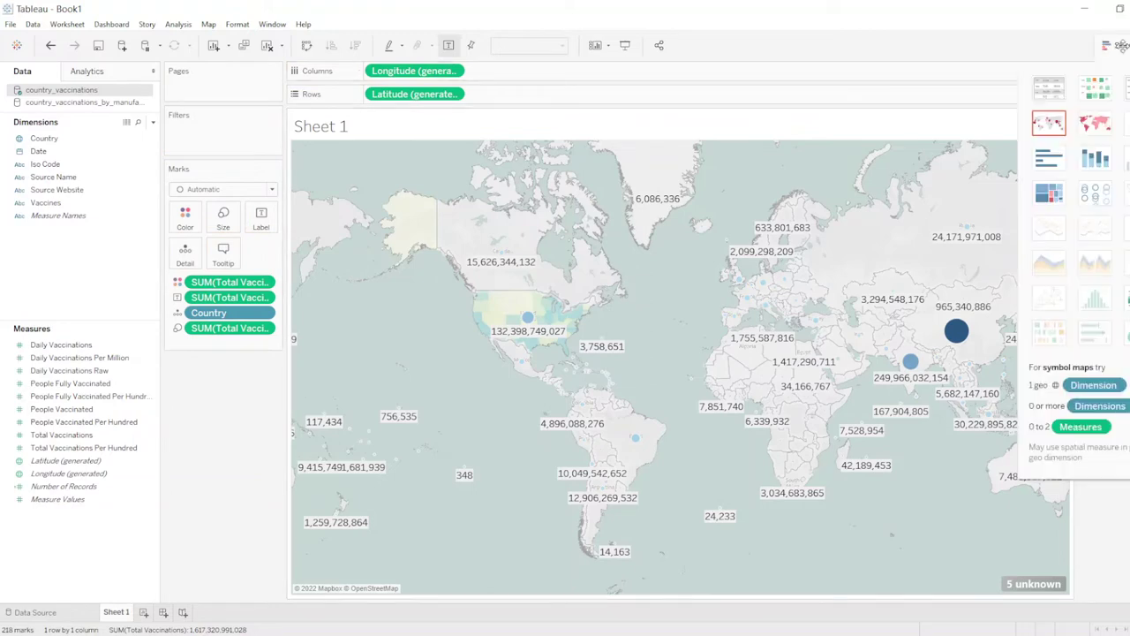
left_click(1094, 123)
left_click(1114, 45)
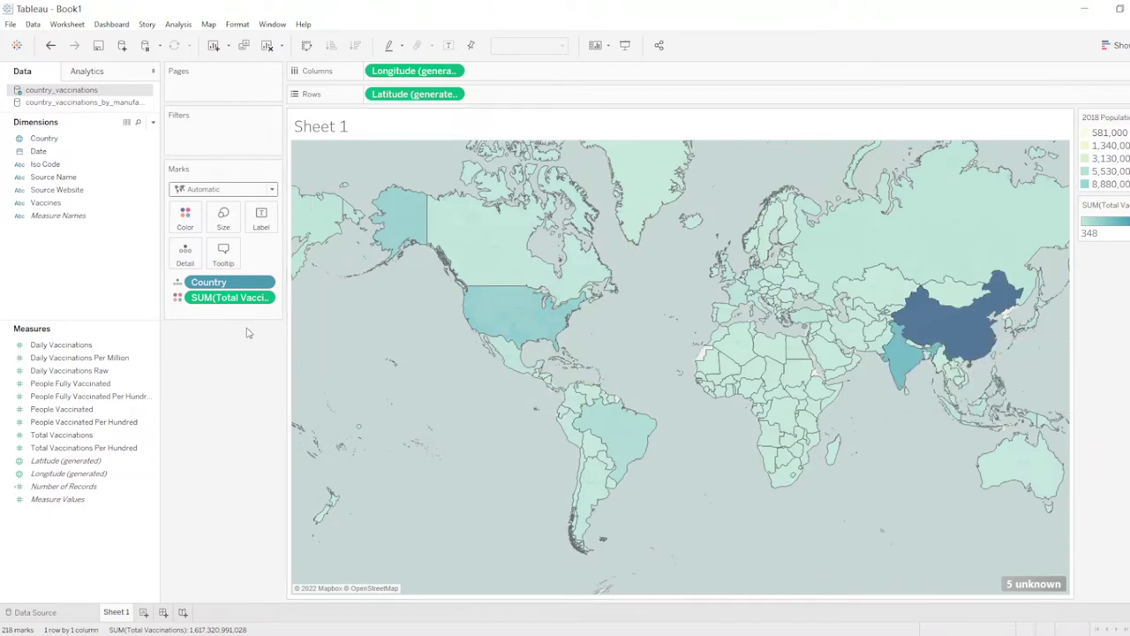
Set the aggregation of the Total Vaccinations measure that colours the map to Average
left_click(265, 298)
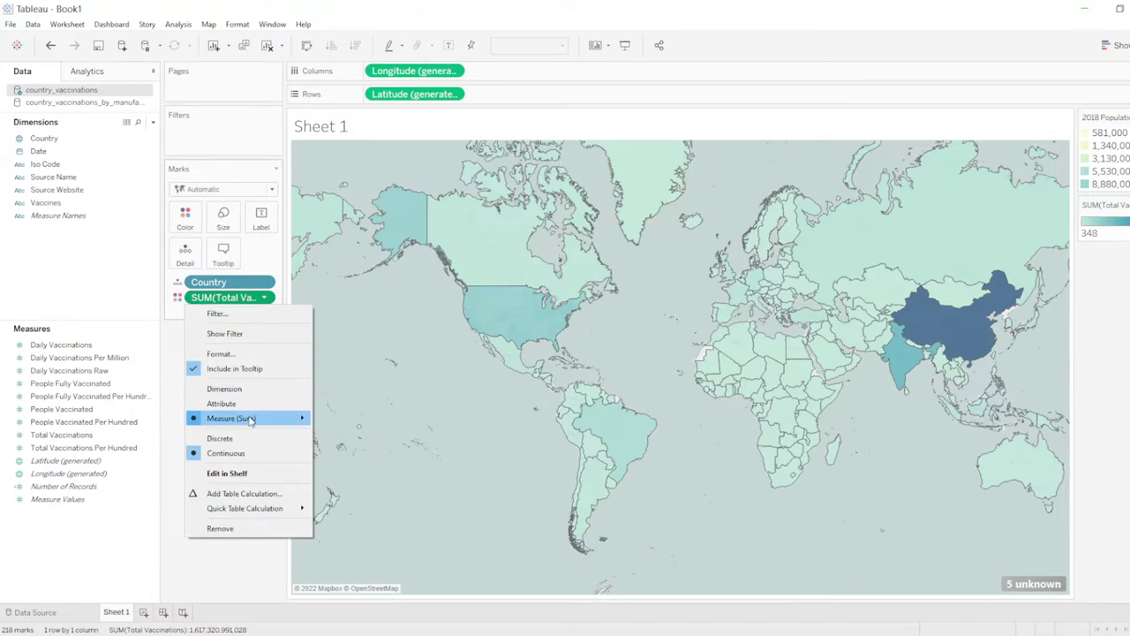
left_click(344, 439)
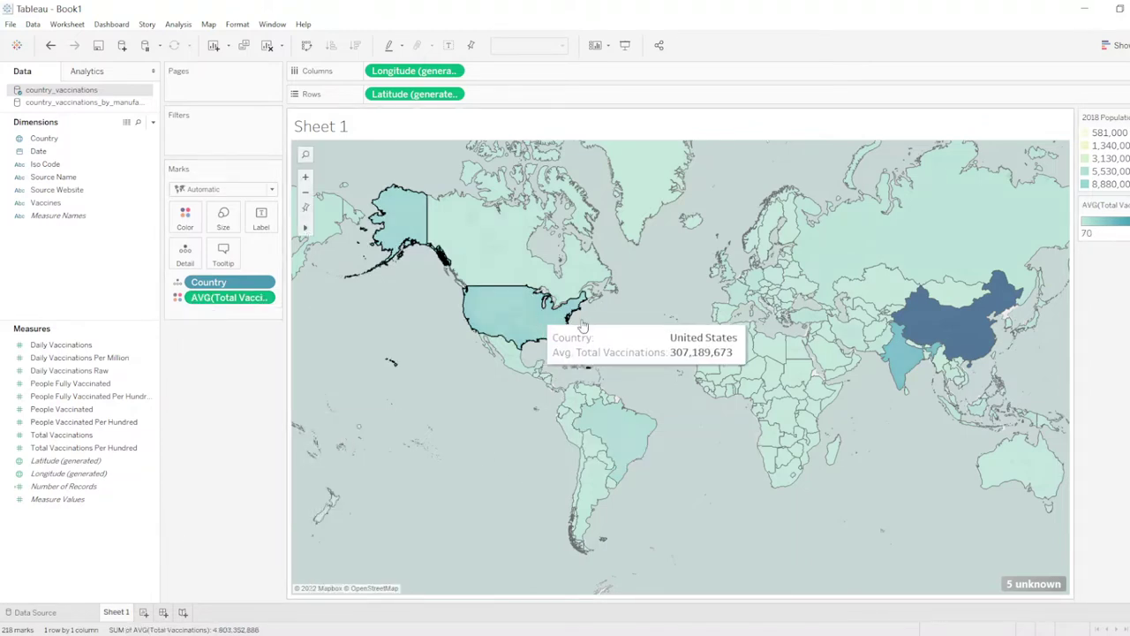
mouse_move(843, 328)
mouse_move(895, 359)
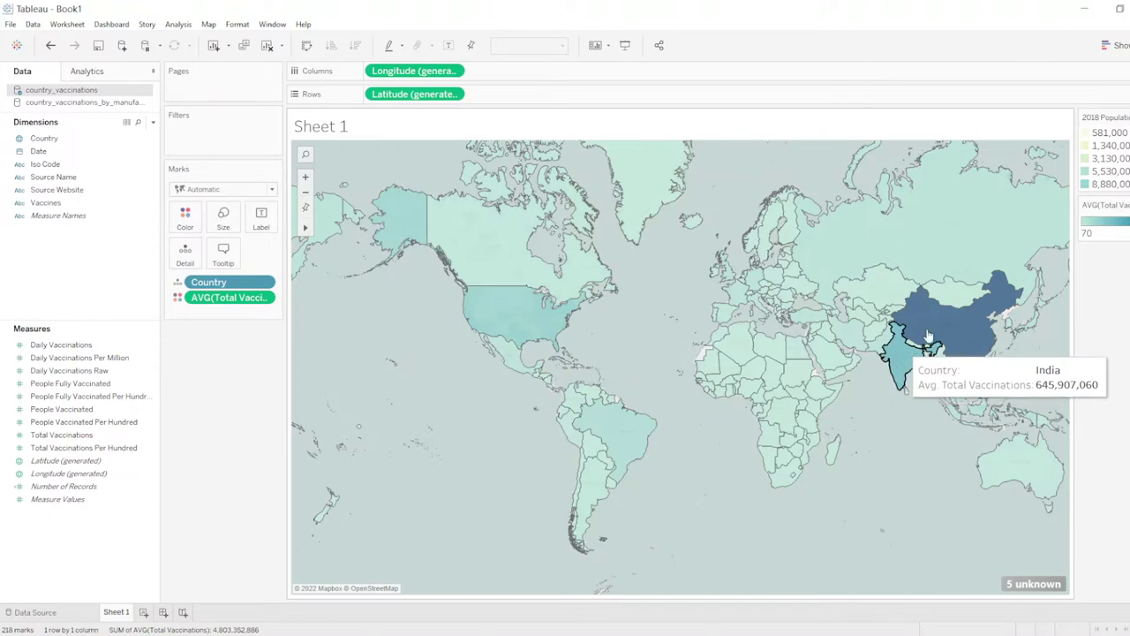
mouse_move(928, 332)
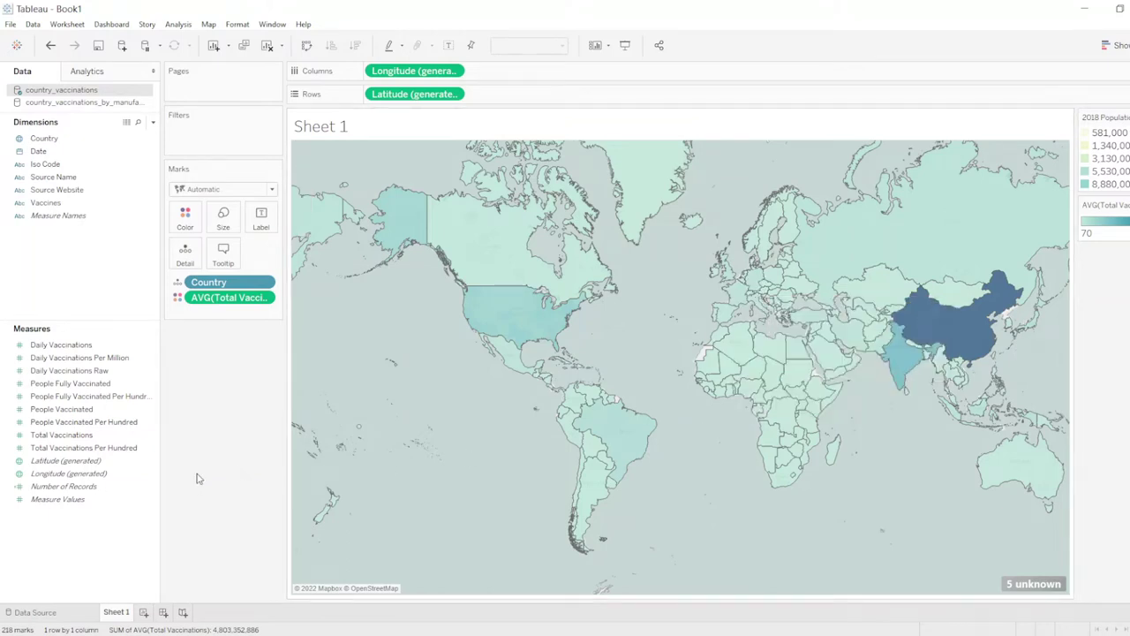
On a new worksheet, place Daily Vaccinations on the columns and Date by year on the rows
left_click(144, 613)
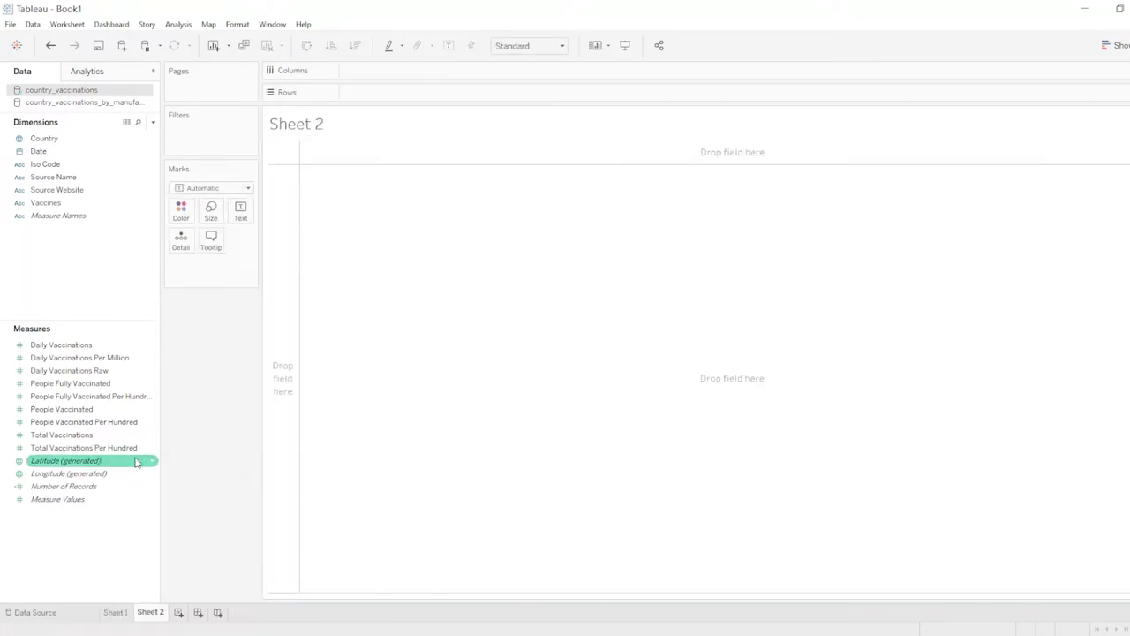
left_click(96, 347)
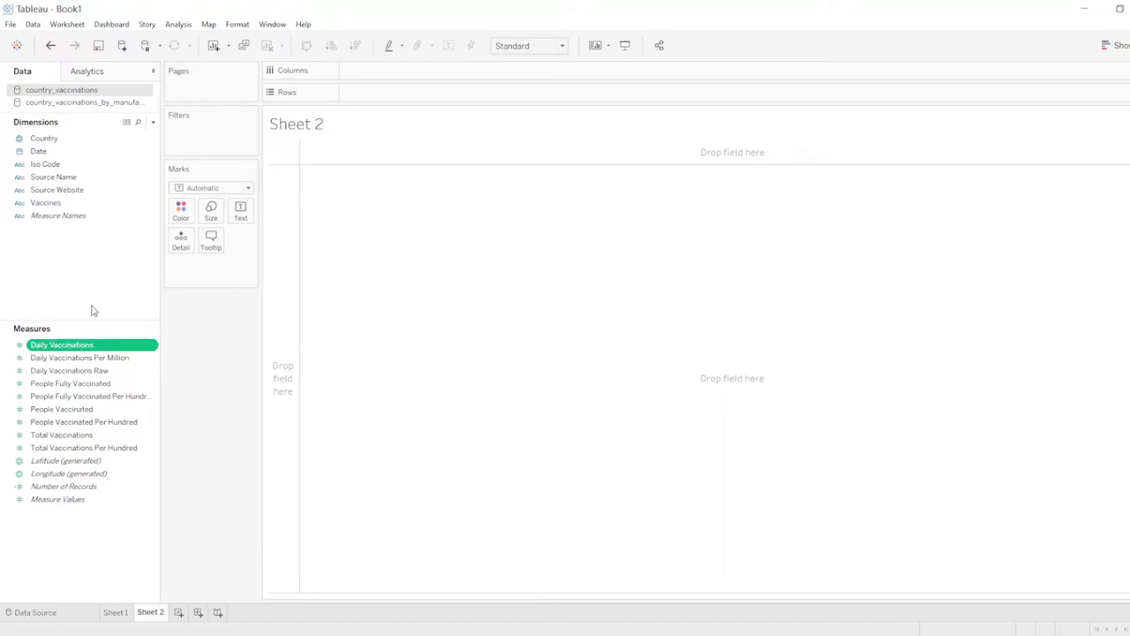
left_click_drag(48, 153, 471, 369)
left_click_drag(214, 265, 375, 74)
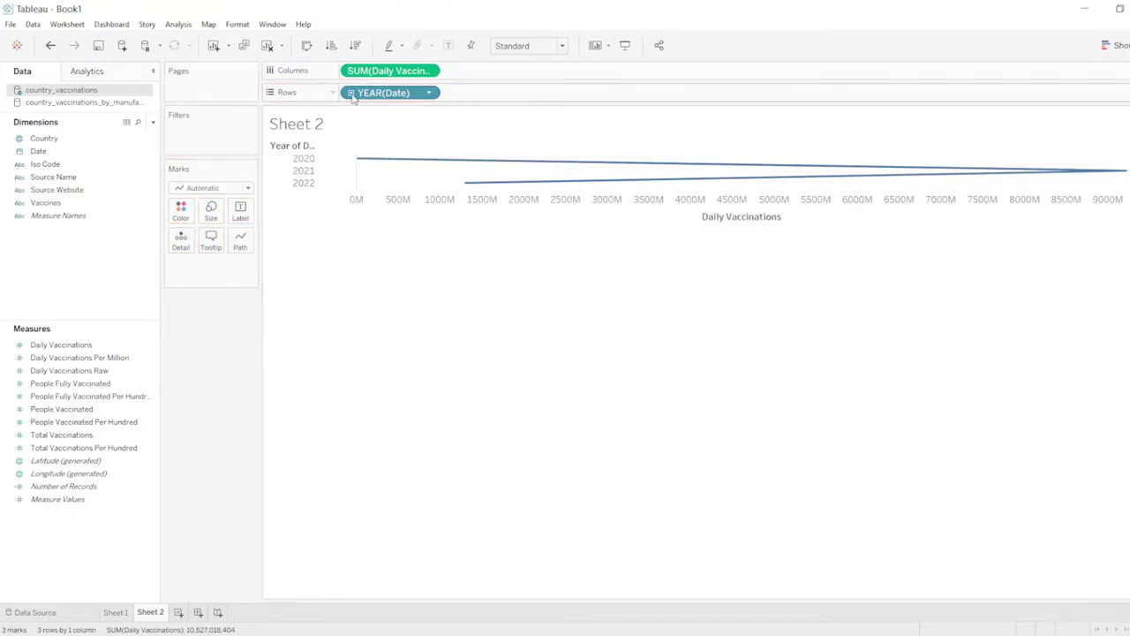
Break the date down to year and month without the quarter level, and swap the rows and columns
left_click(351, 93)
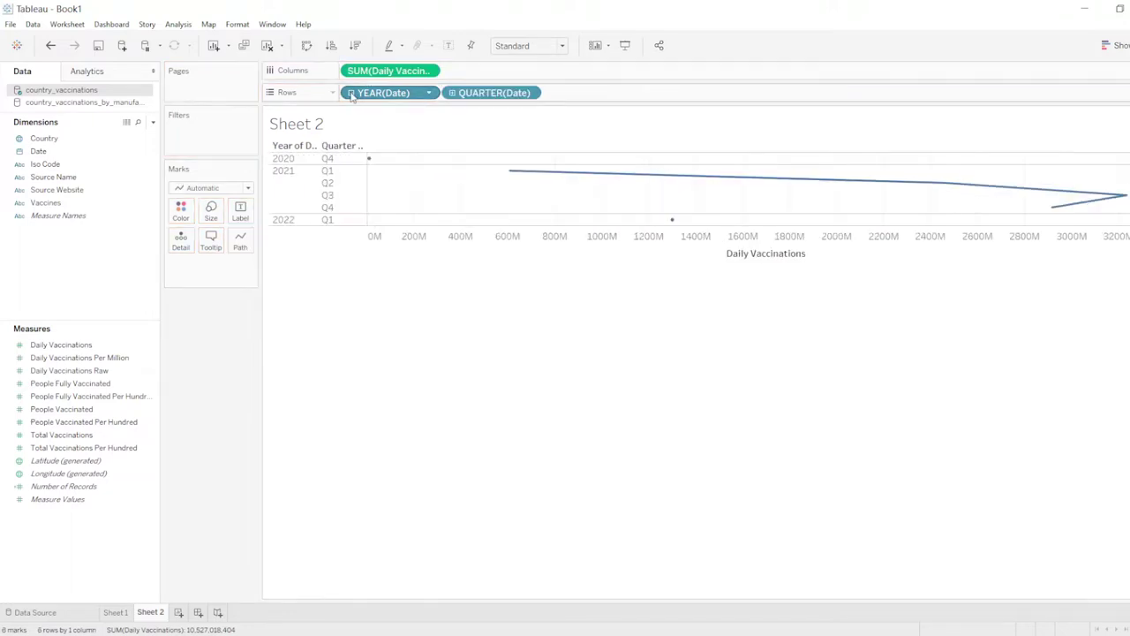
left_click(451, 93)
left_click_drag(477, 94, 618, 124)
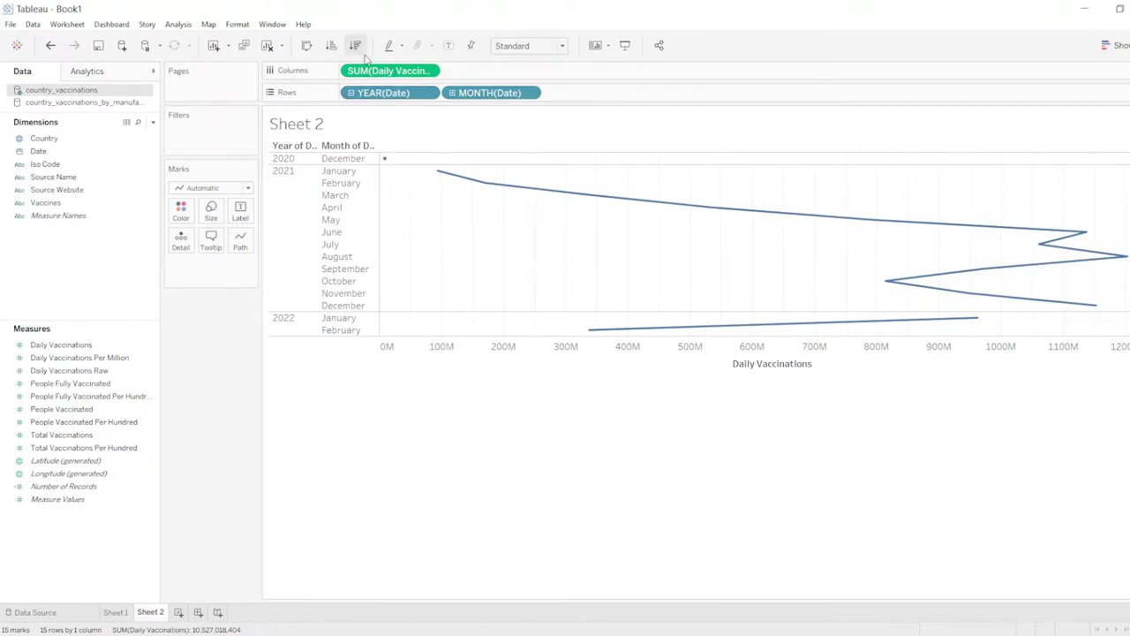
left_click(314, 51)
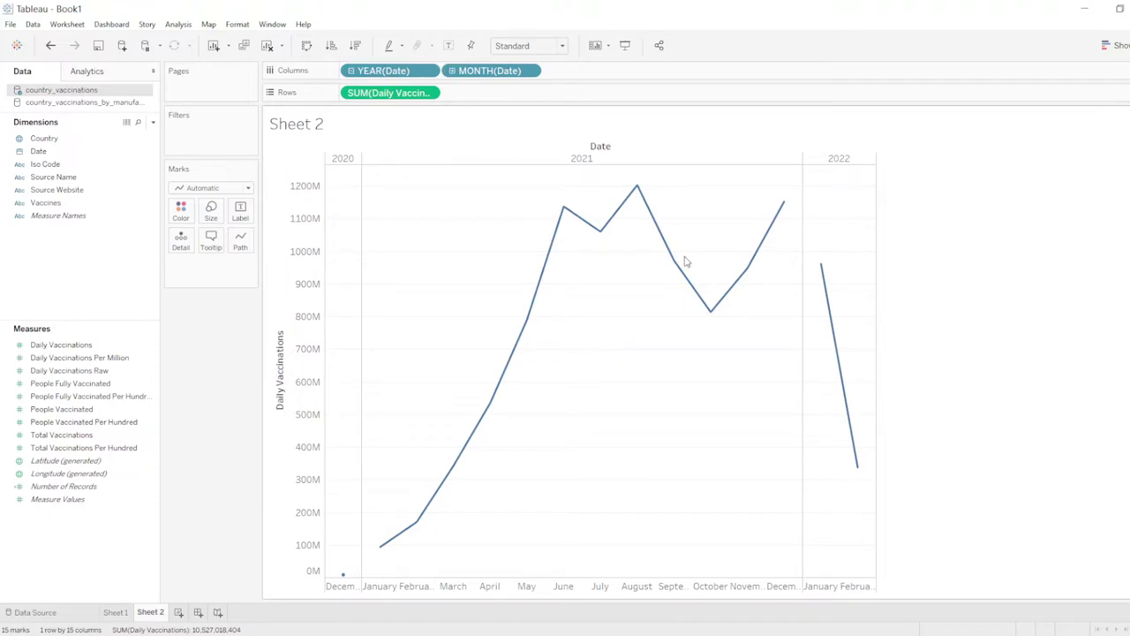
mouse_move(819, 284)
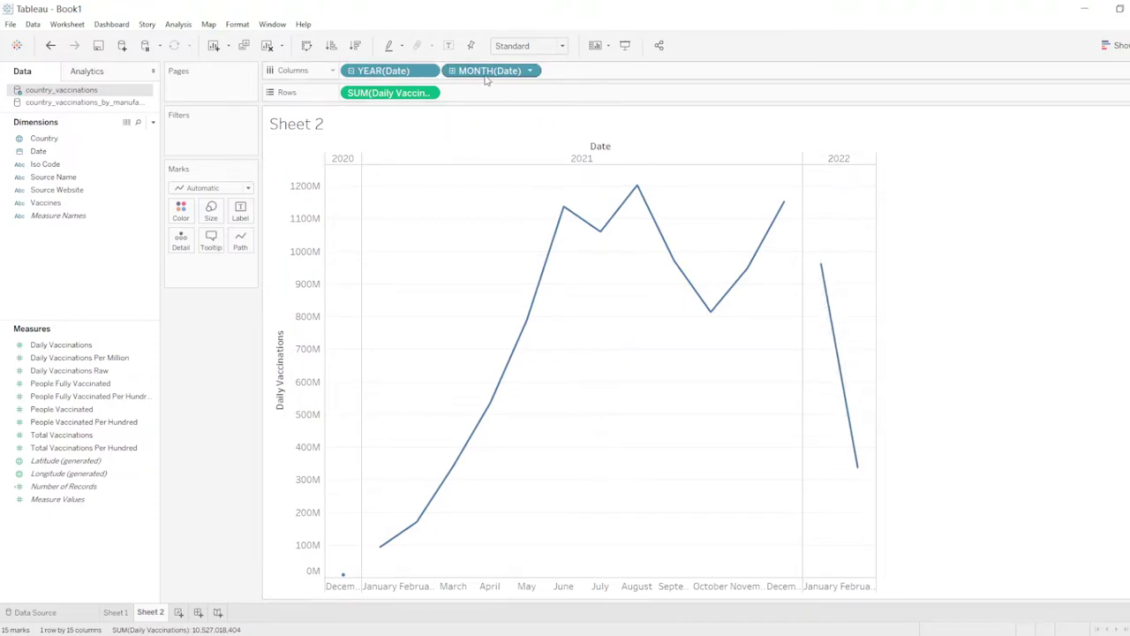
Plot the dates as continuous months only, without the year field, and label the line with SUM(Daily Vaccinations)
left_click(531, 71)
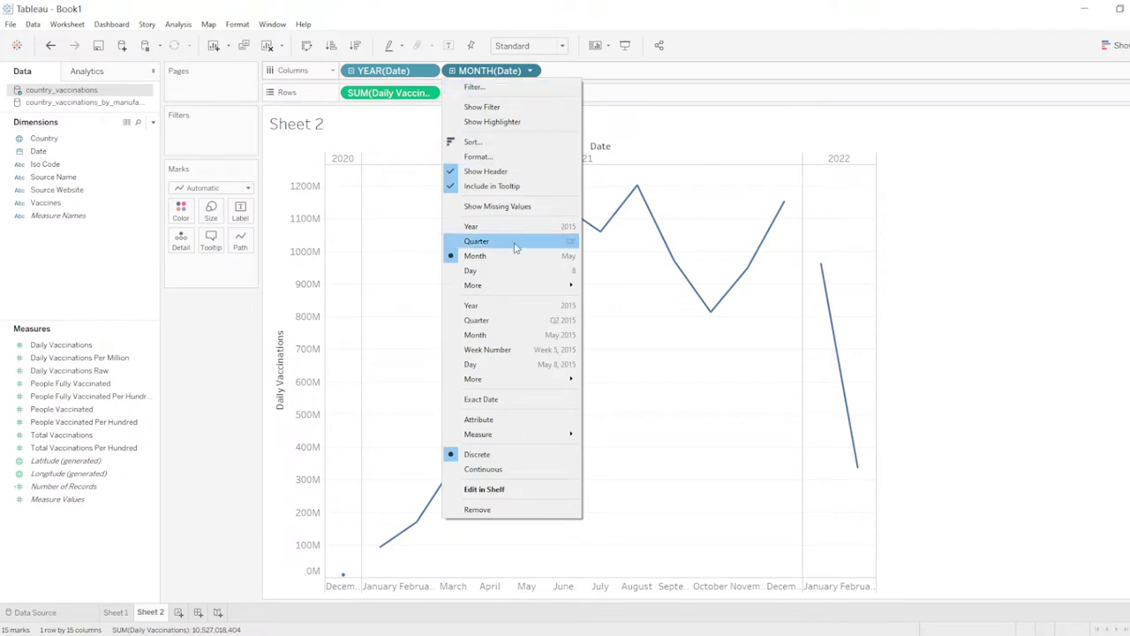
left_click(508, 336)
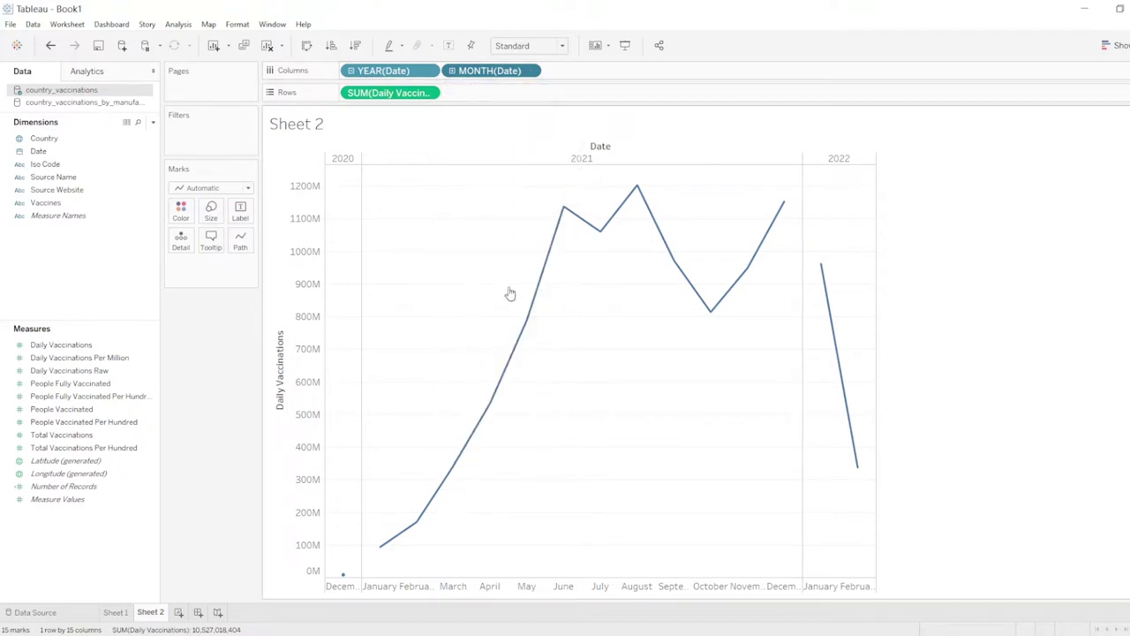
left_click(434, 74)
key("Escape")
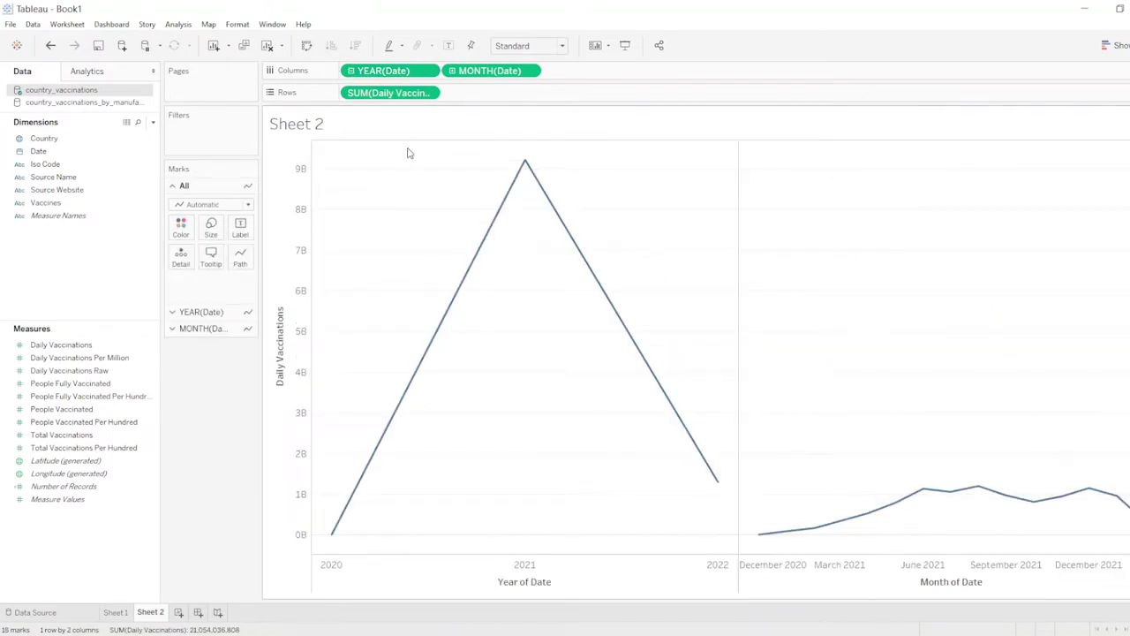
left_click_drag(383, 70, 362, 155)
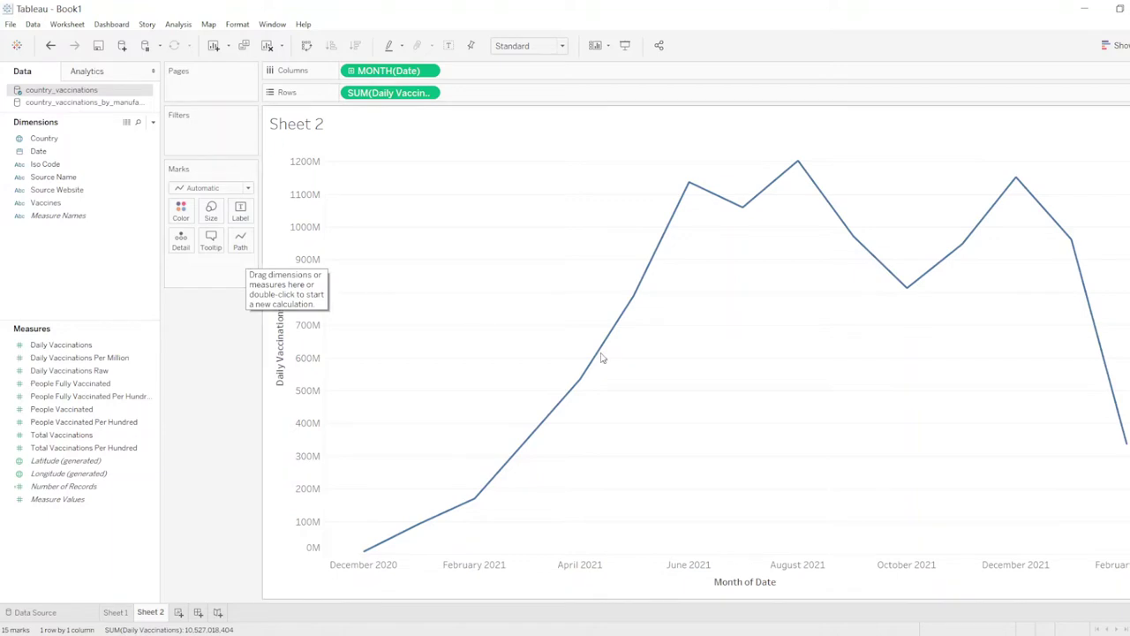
left_click_drag(373, 93, 240, 214)
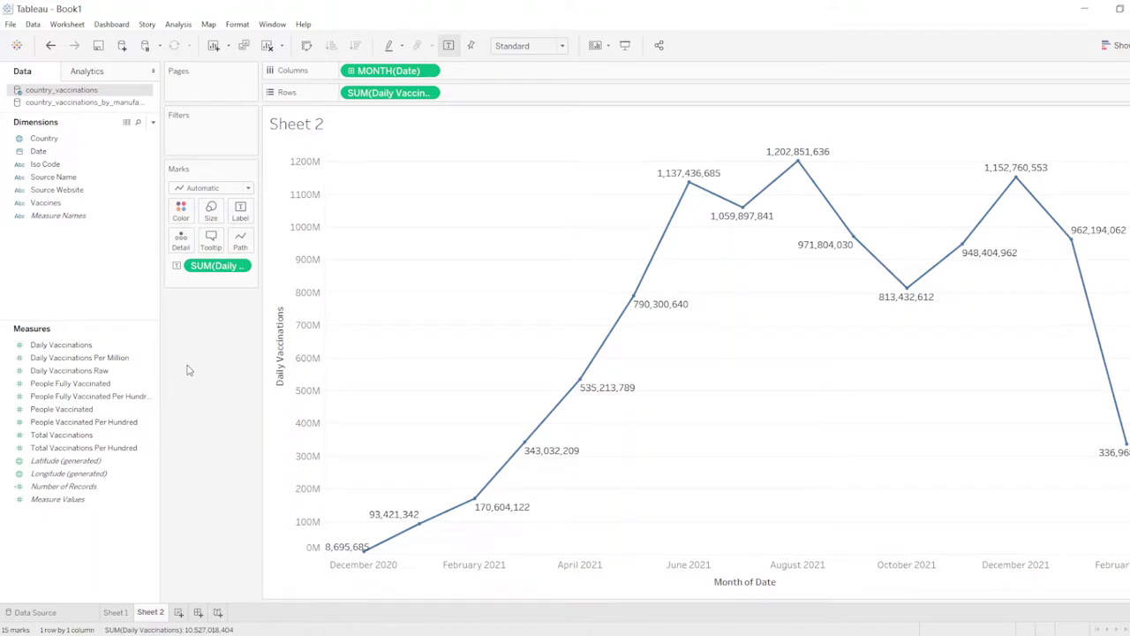
On a new worksheet, list Total Vaccinations by Location from the country vaccinations by manufacturer data source
left_click(177, 613)
left_click(133, 101)
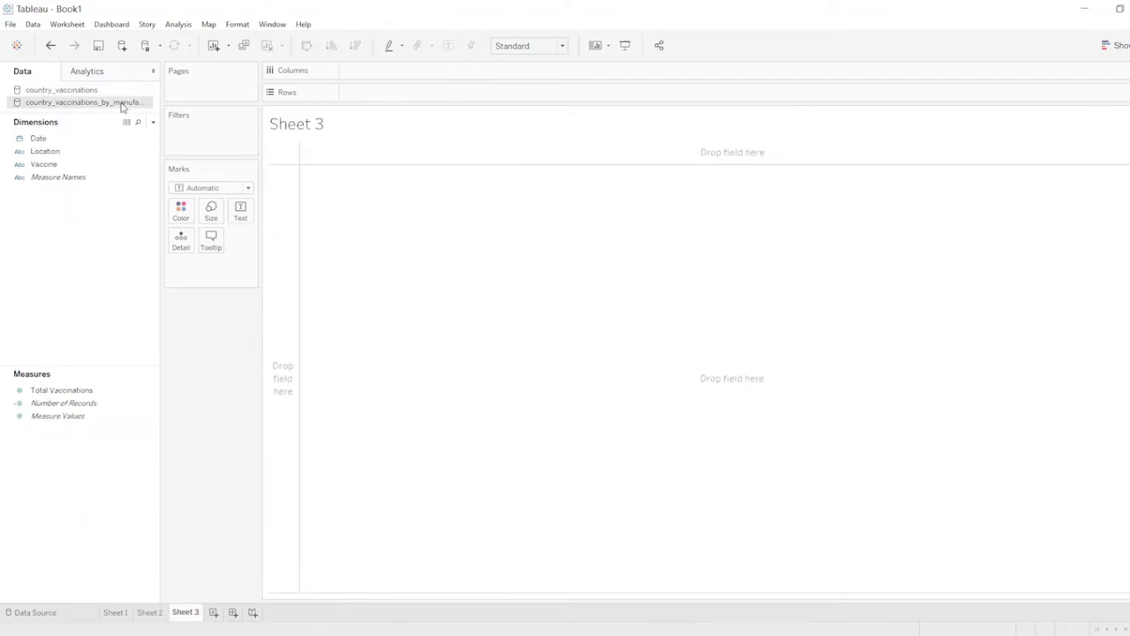
left_click(40, 140)
left_click(46, 151)
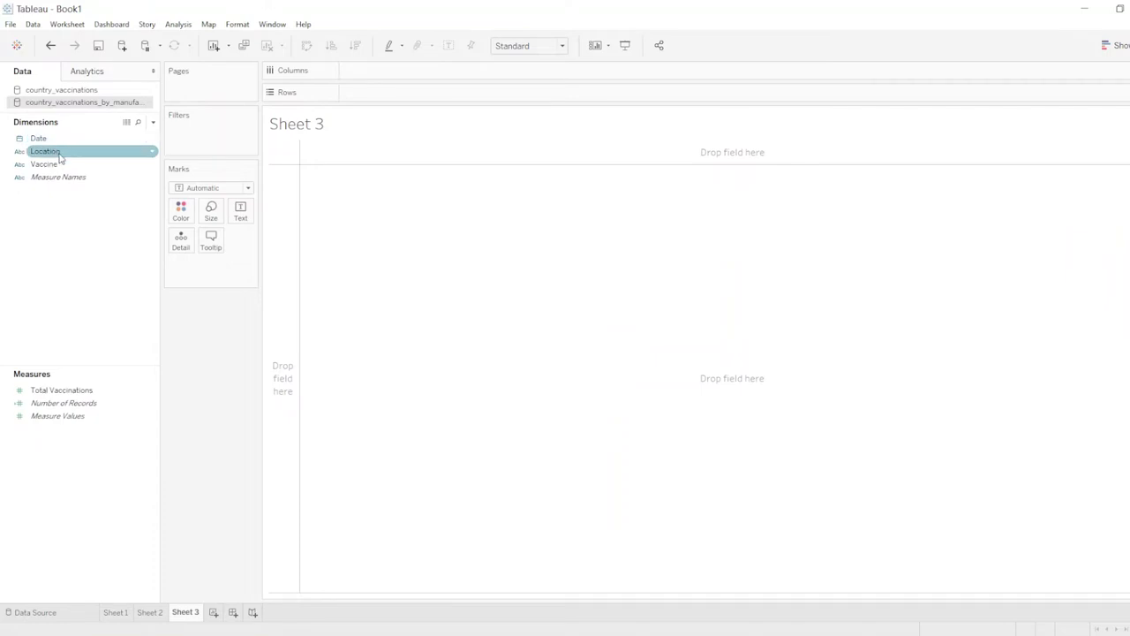
double_click(59, 155)
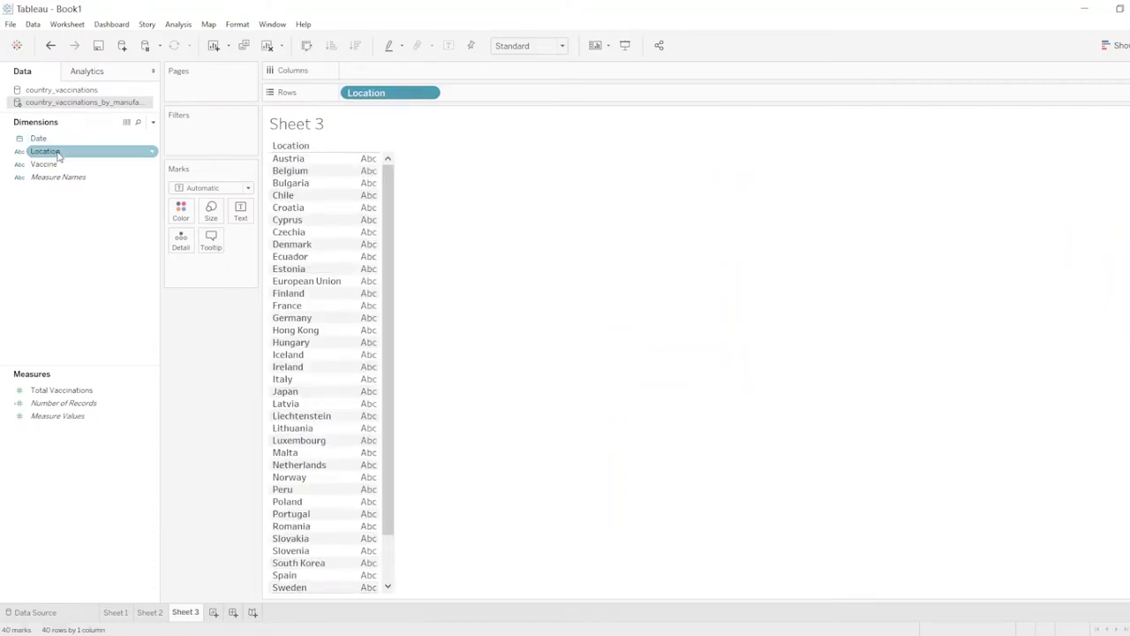
double_click(60, 393)
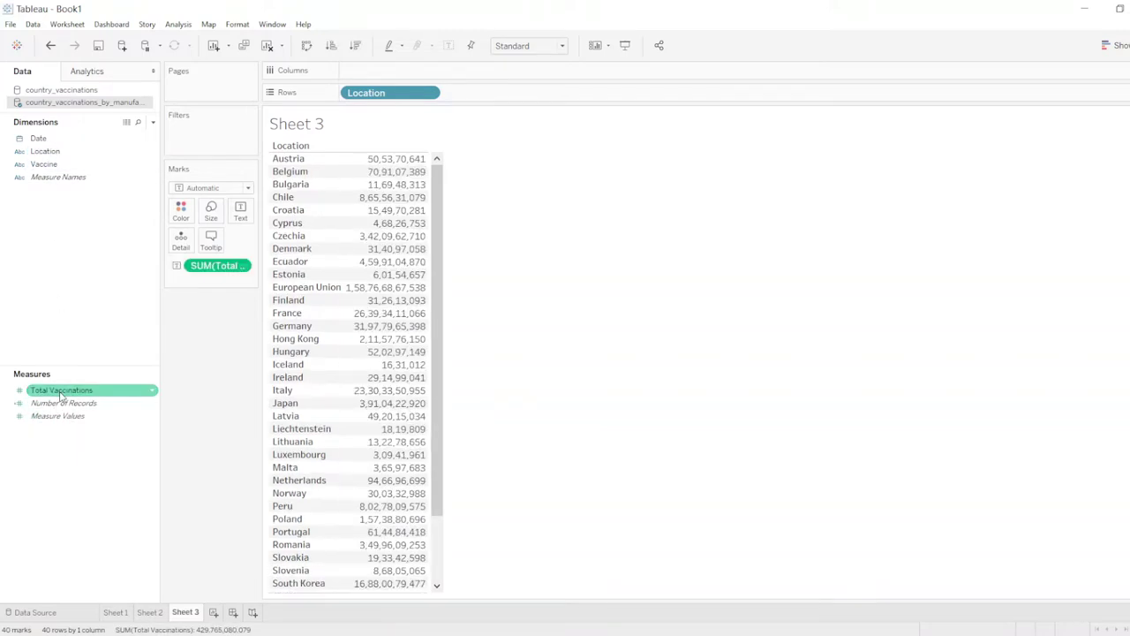
Set the aggregation of the Total Vaccinations values in the table to Average
left_click(240, 266)
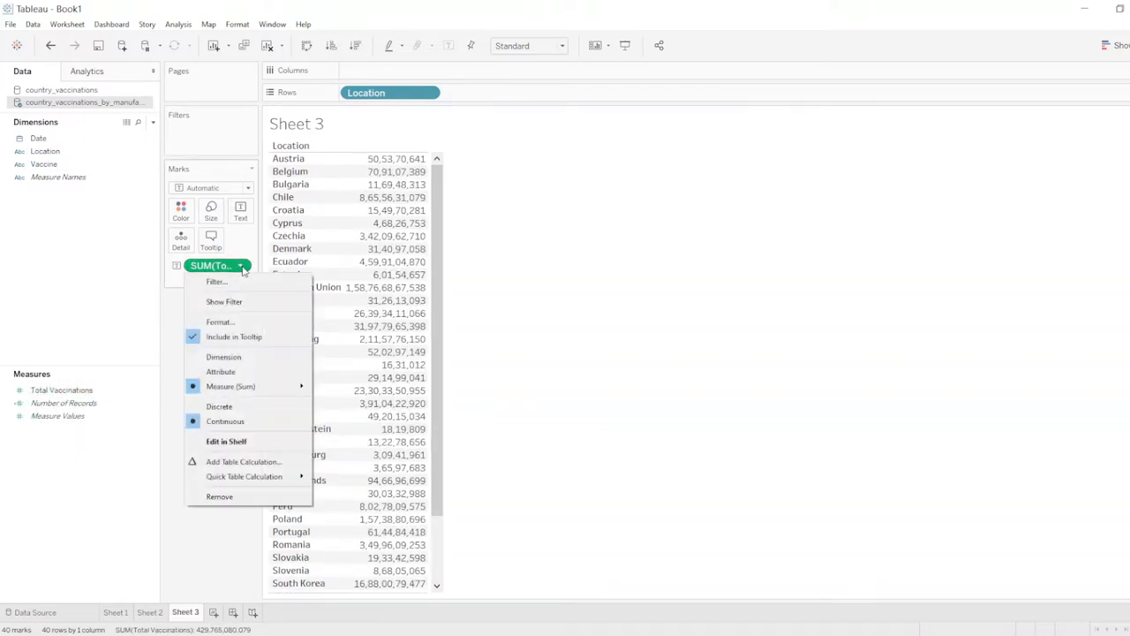
mouse_move(265, 385)
left_click(341, 401)
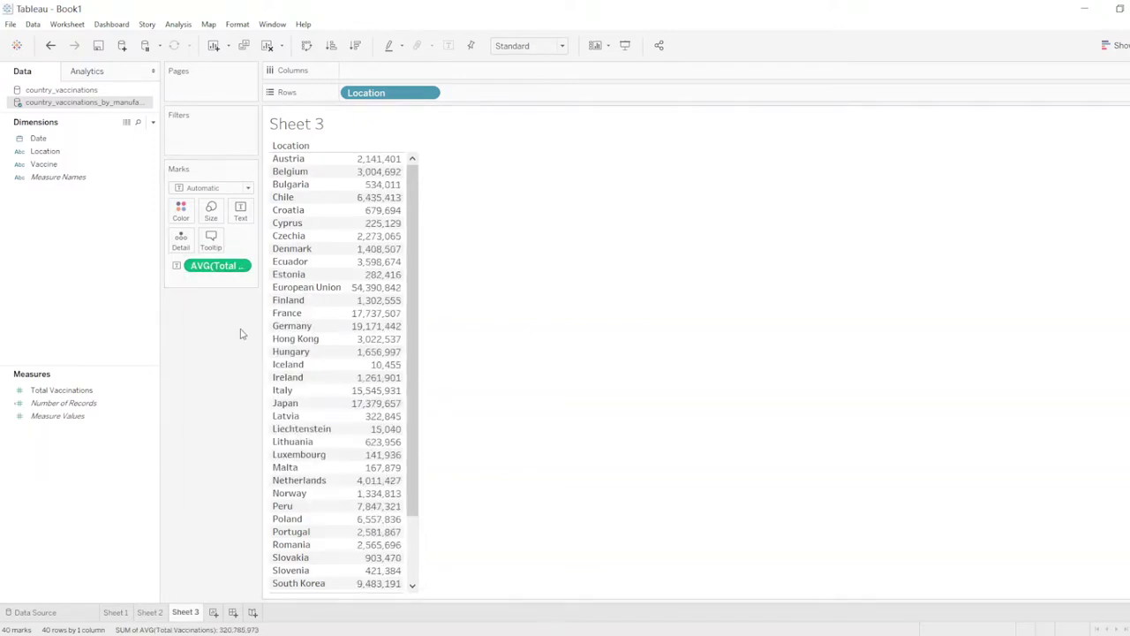
Replace Location with the Vaccine field on the columns so the average vaccinations are split by vaccine
left_click(58, 177)
left_click(59, 166)
left_click_drag(46, 165, 991, 146)
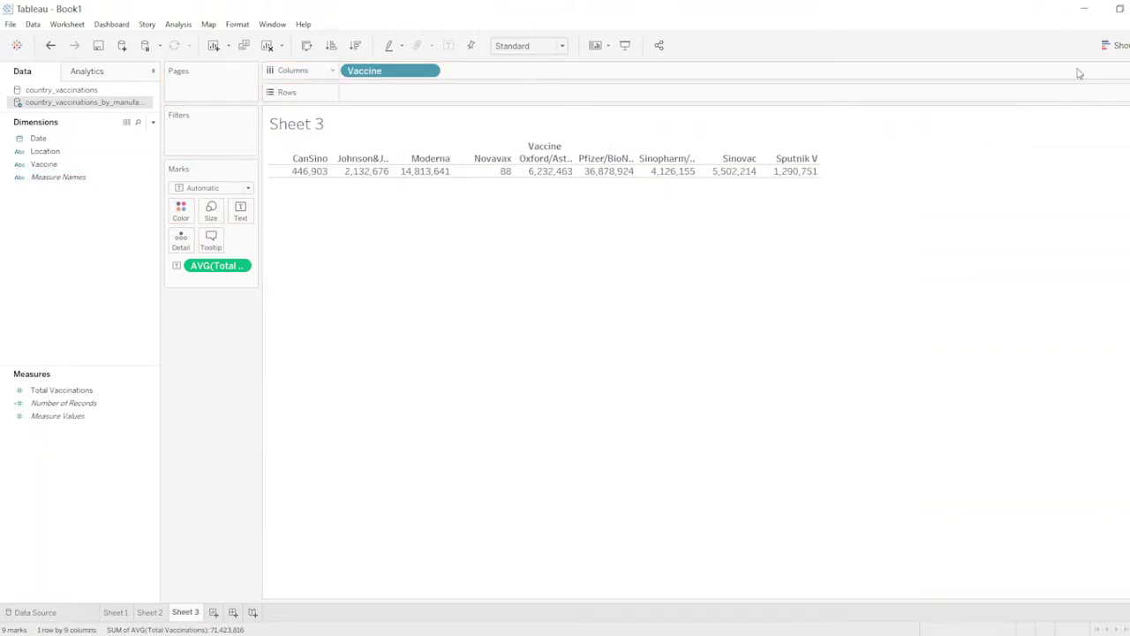
Convert the vaccine table to a horizontal bar chart and sort the bars by average total vaccinations in descending order
left_click(1114, 45)
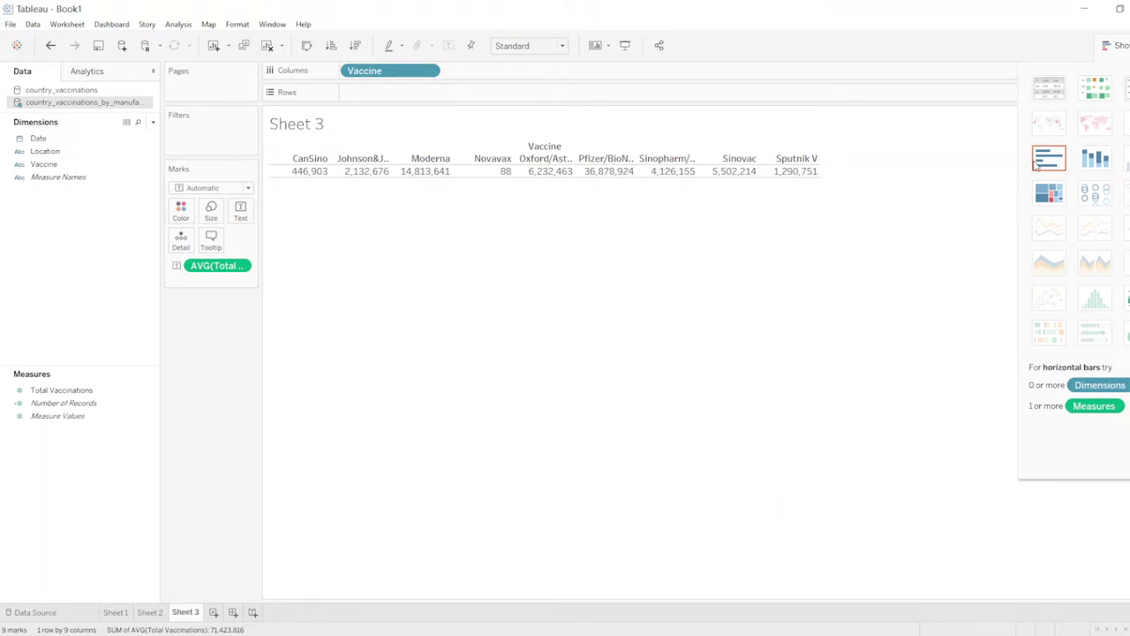
left_click(1051, 161)
left_click(1112, 46)
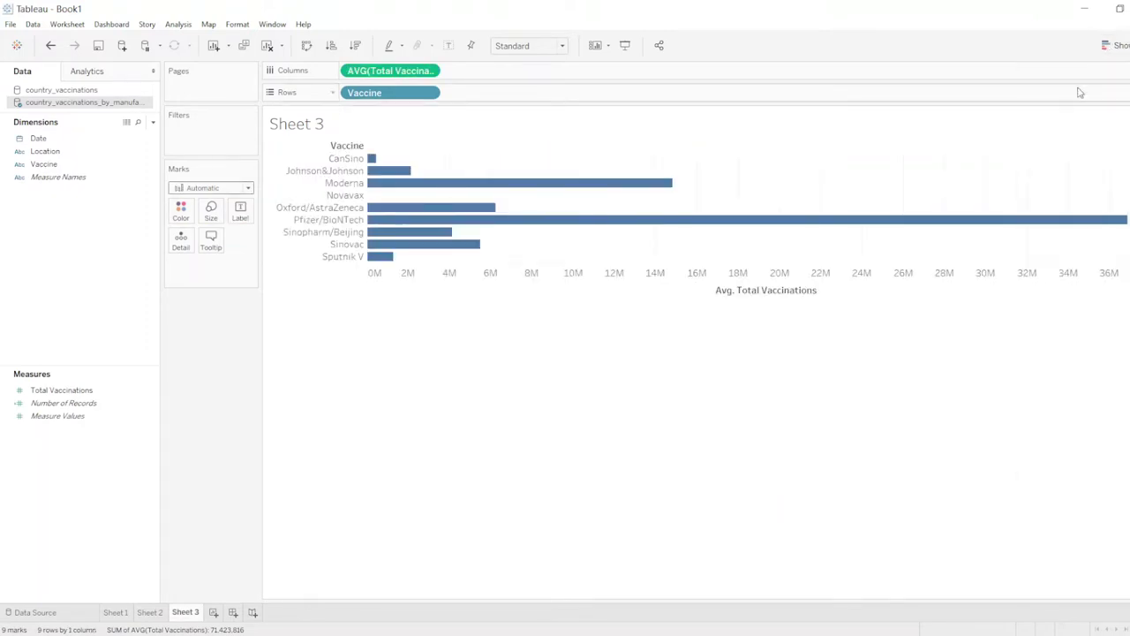
left_click(826, 292)
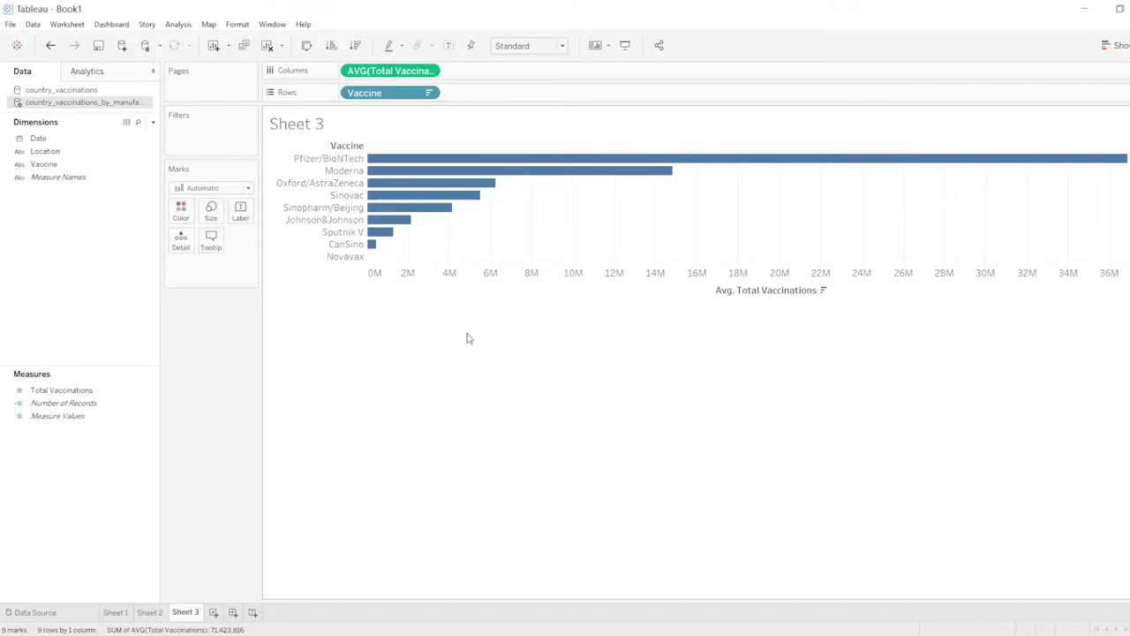
On a new worksheet using the heart data source, place Chol on the columns and Age on the rows
left_click(214, 613)
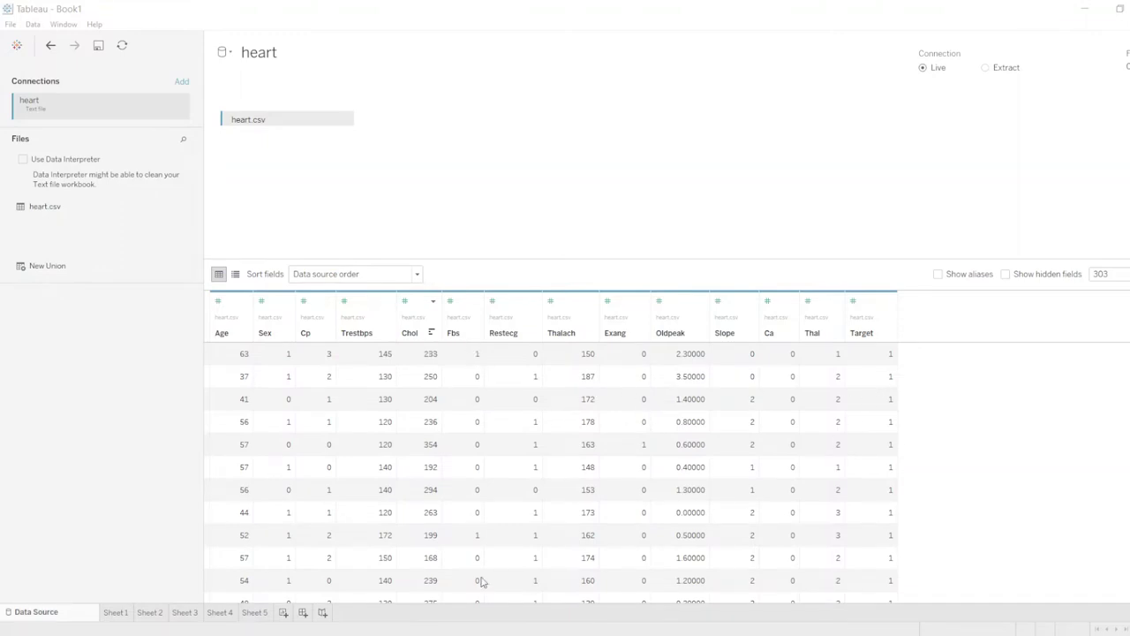
left_click(284, 612)
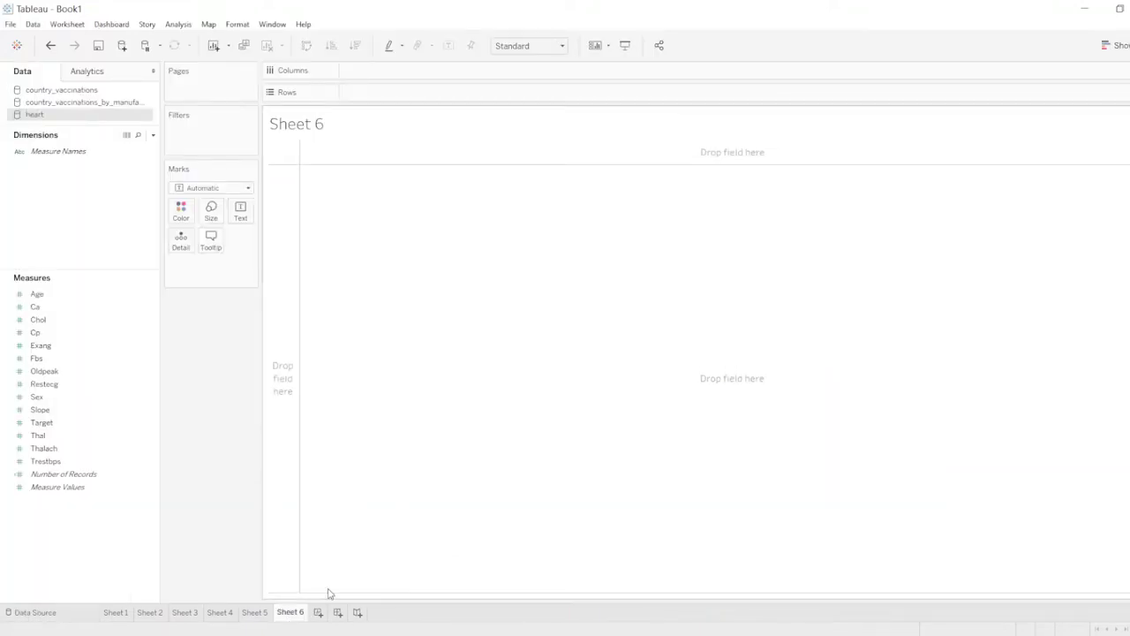
left_click(57, 311)
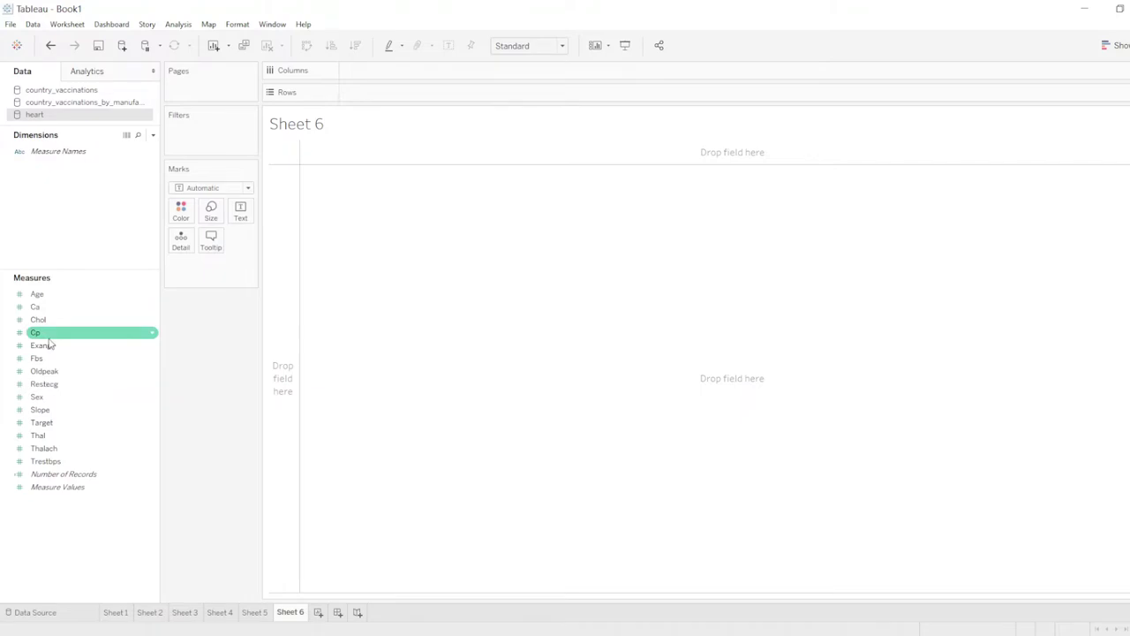
left_click_drag(38, 319, 393, 73)
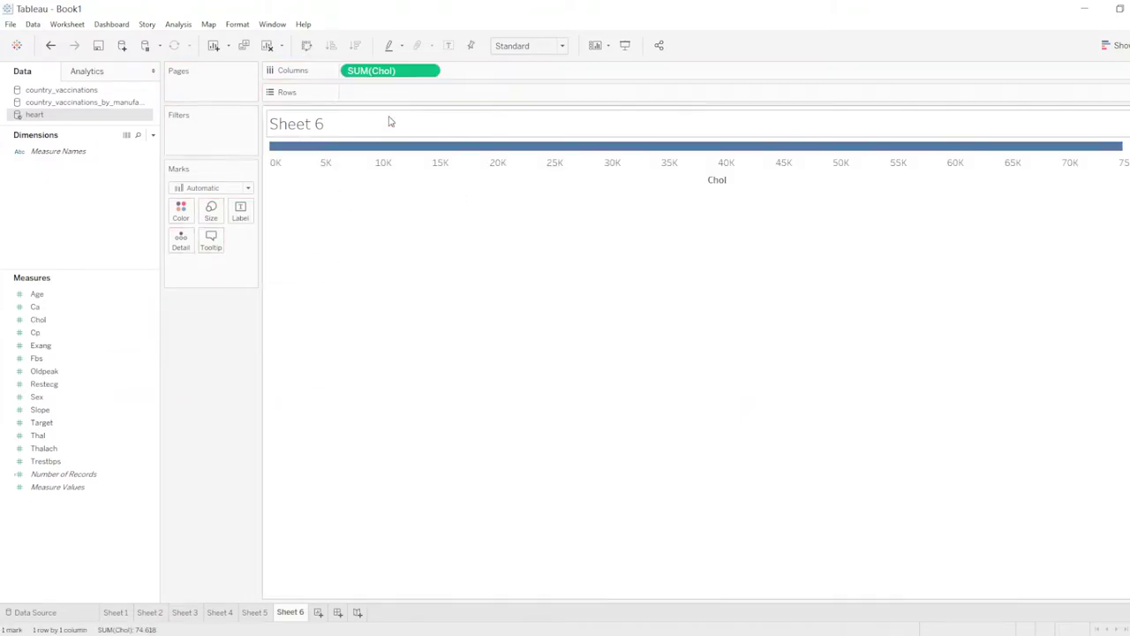
left_click_drag(88, 296, 408, 96)
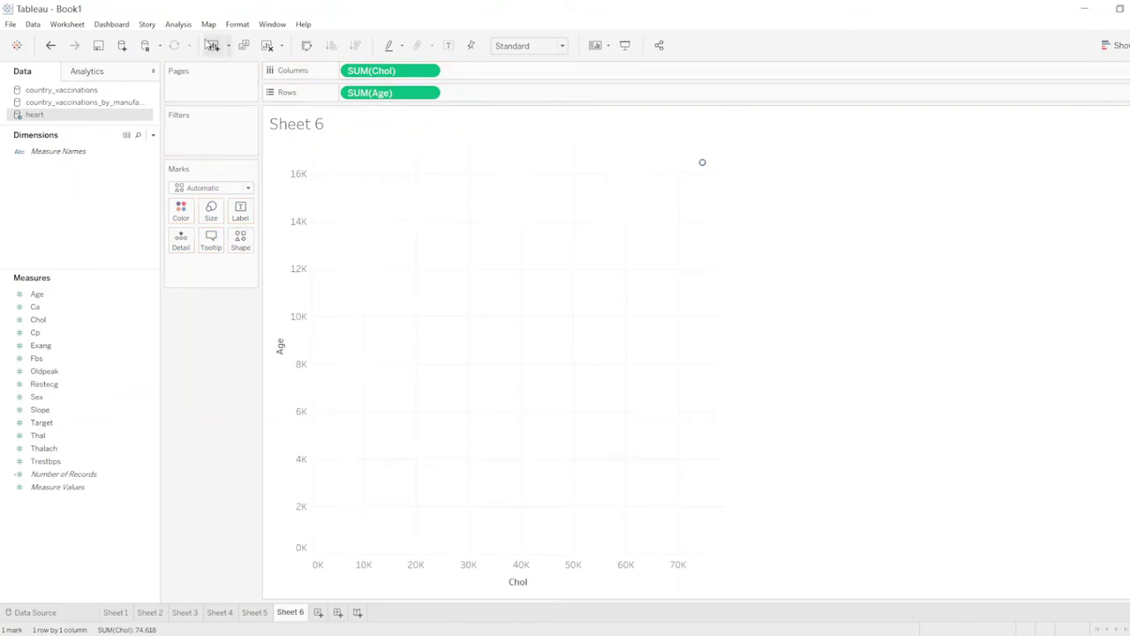
Turn off measure aggregation so every record is plotted, and add a trend line to the Chol–Age scatter plot
left_click(179, 24)
left_click(211, 53)
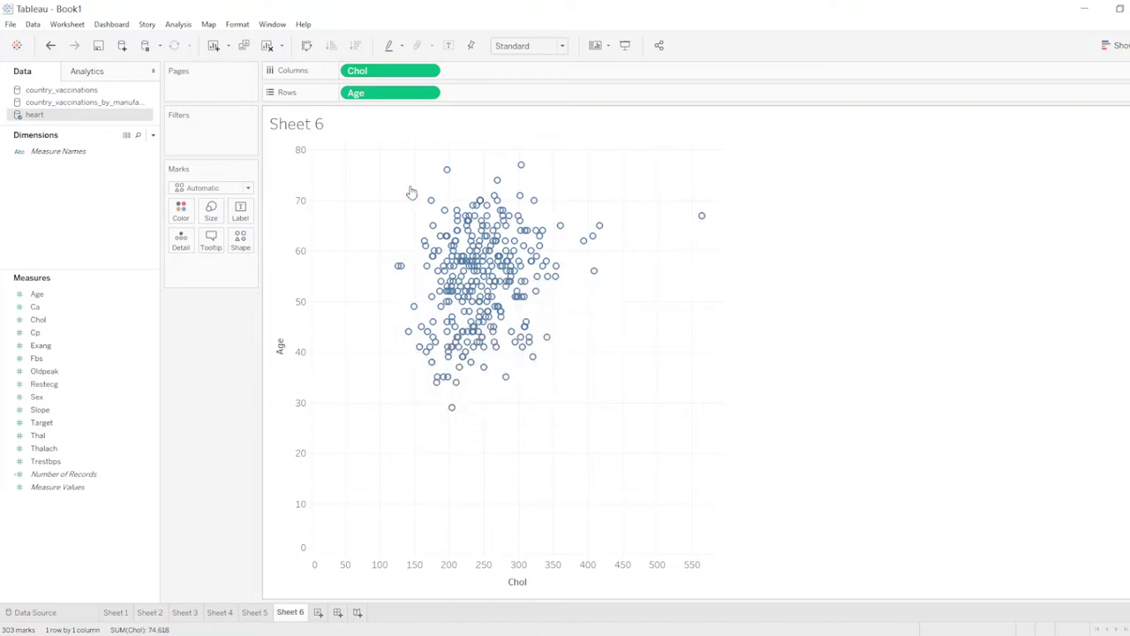
left_click(86, 71)
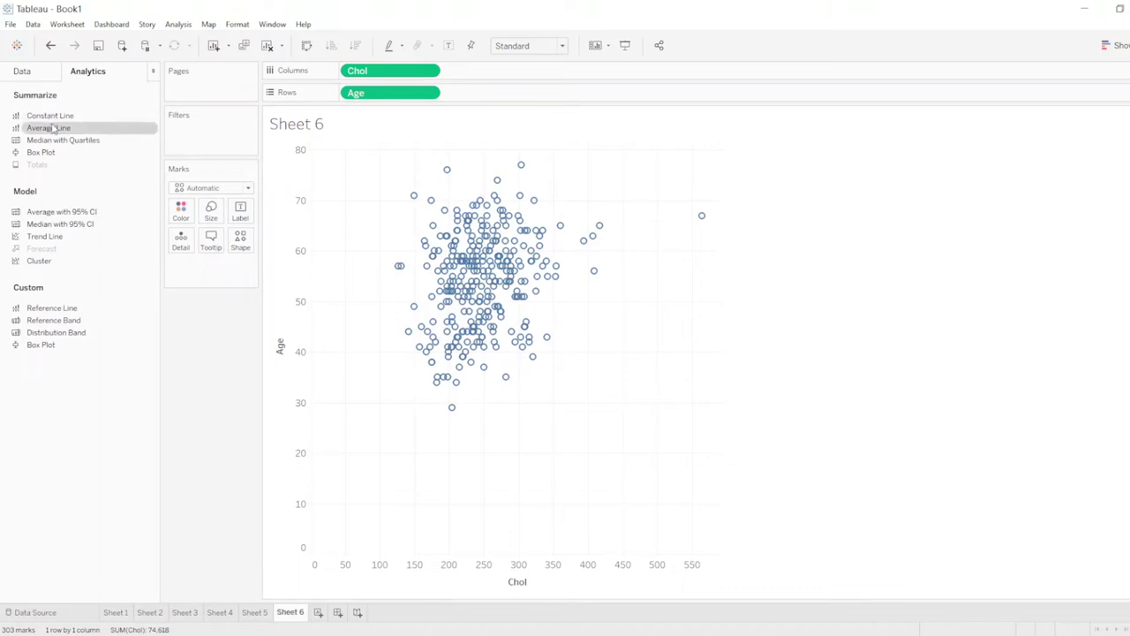
left_click_drag(40, 236, 116, 432)
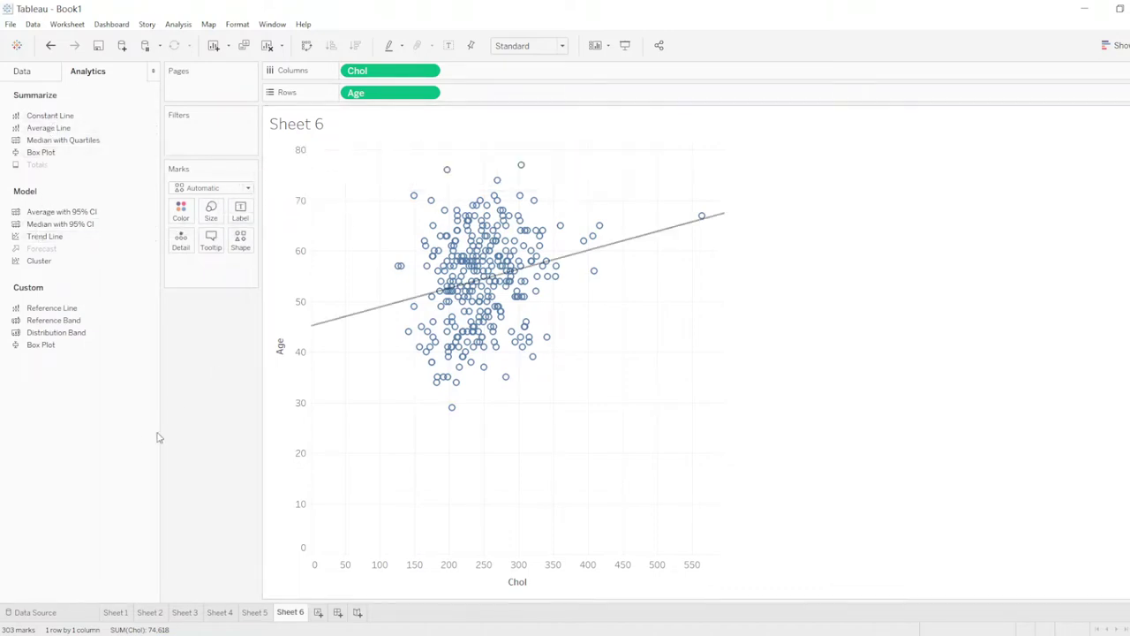
mouse_move(679, 229)
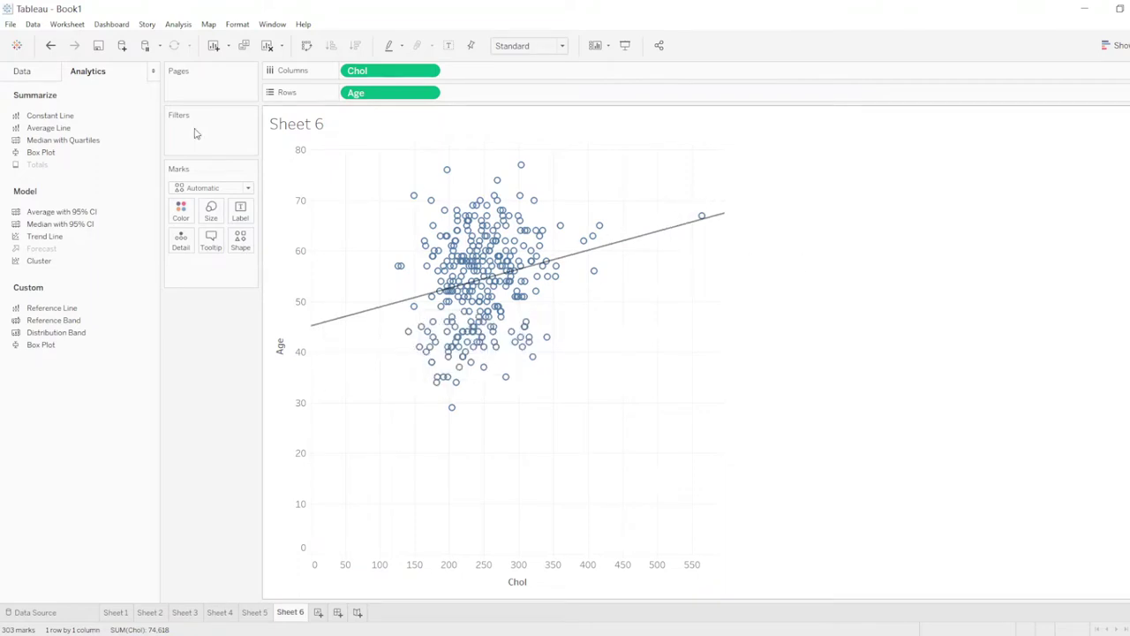
Colour the scatter plot marks by the Cp measure
left_click(25, 72)
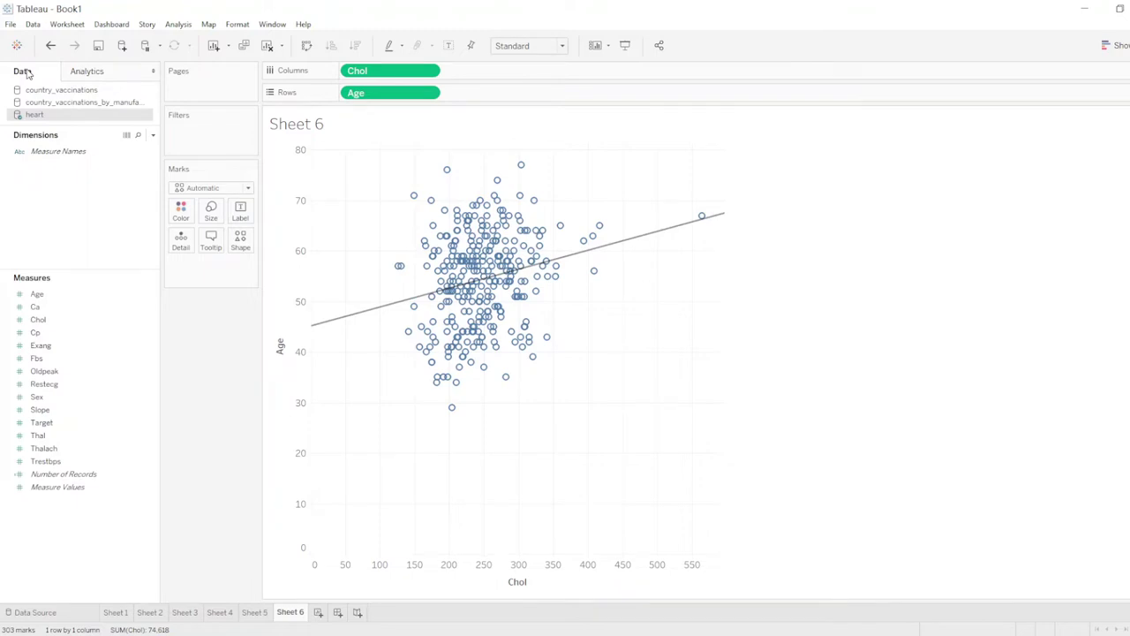
left_click(59, 339)
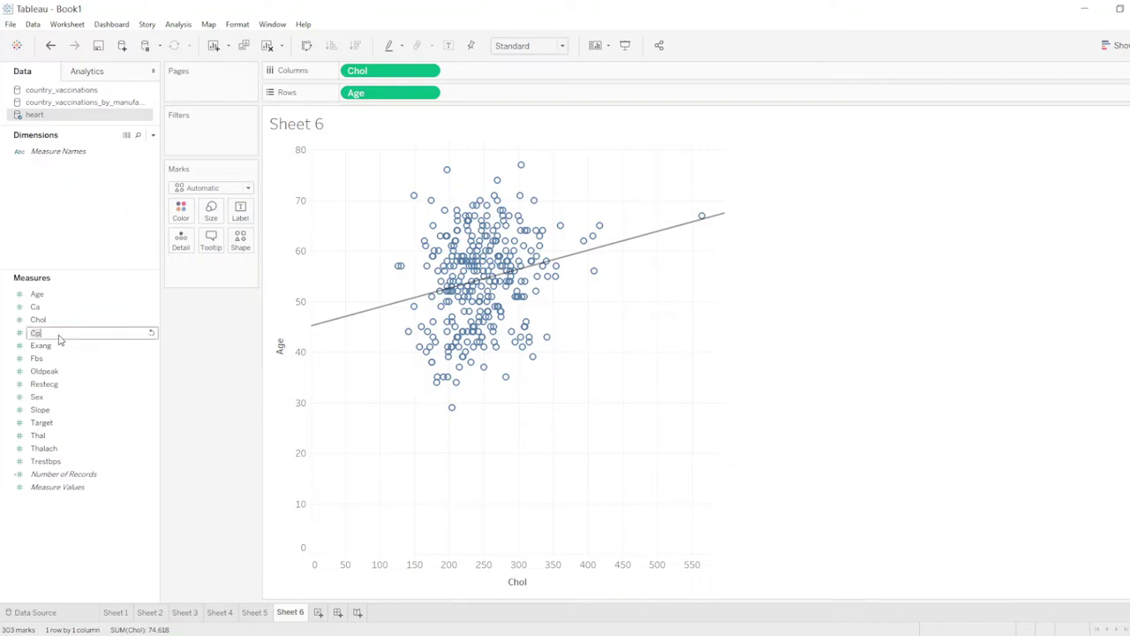
left_click_drag(53, 333, 181, 212)
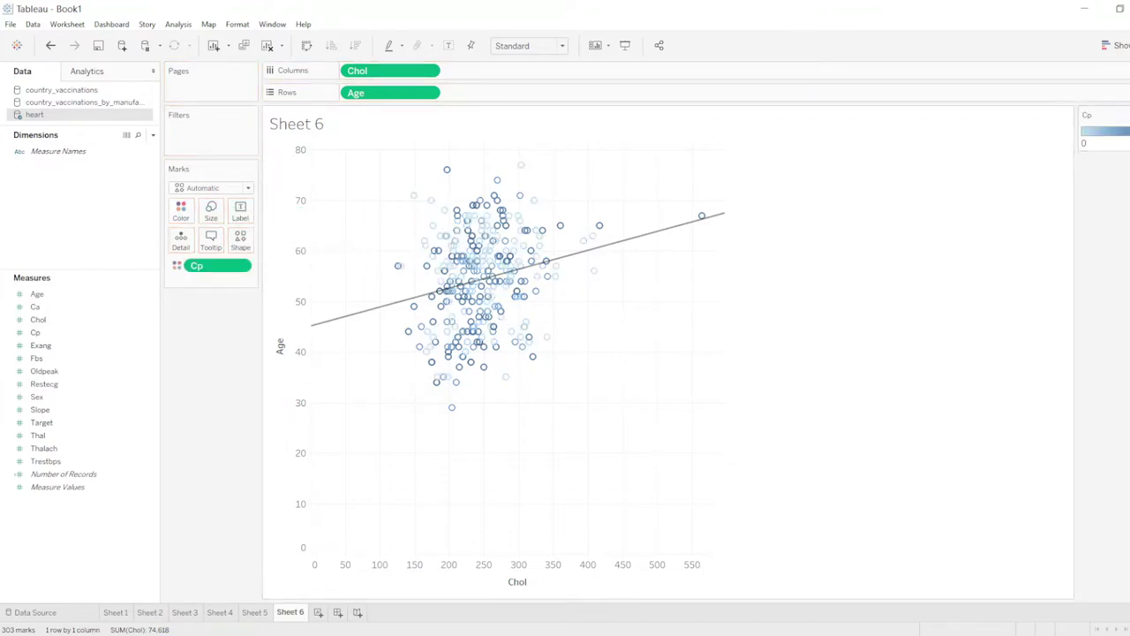
Colour Cp with a reversed Red-Green Diverging palette in 3 stepped colours
right_click(1091, 118)
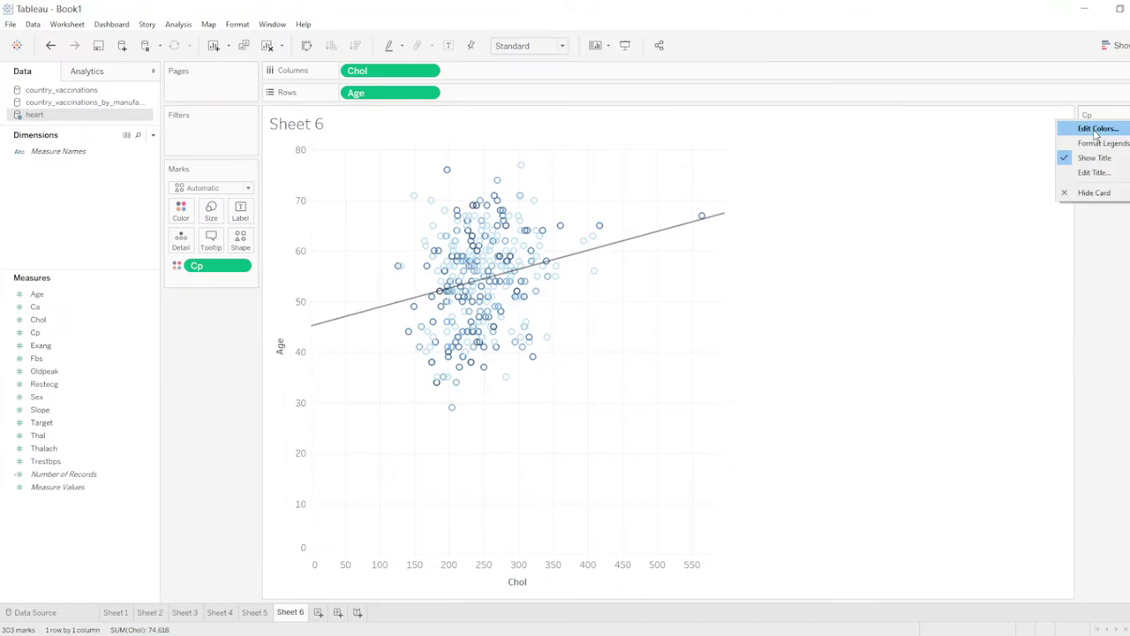
left_click(1095, 129)
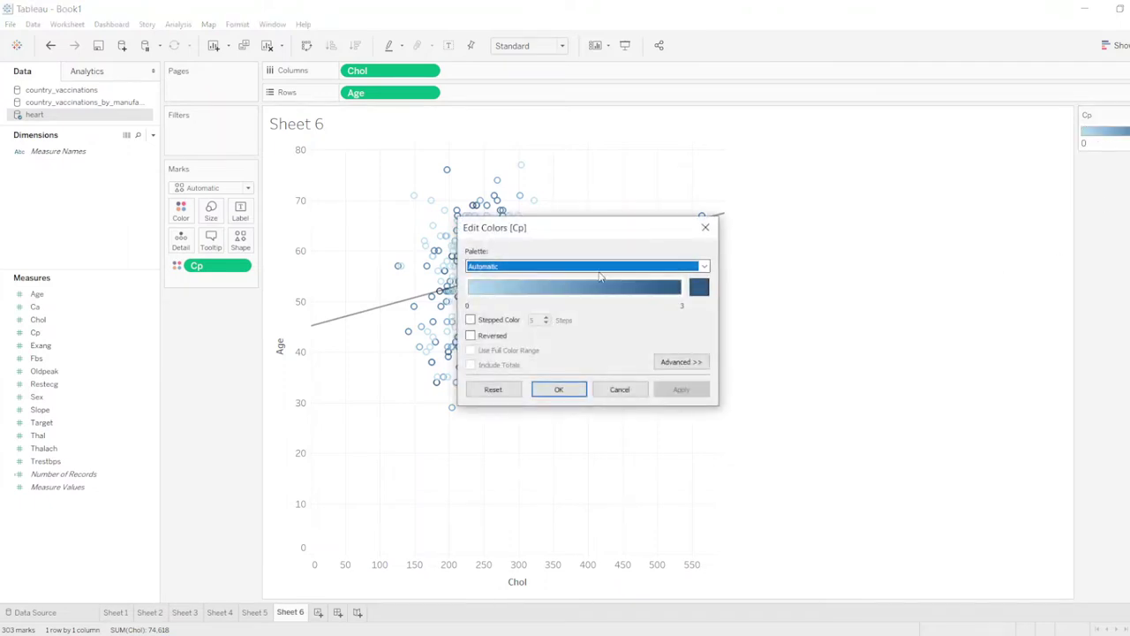
left_click(470, 320)
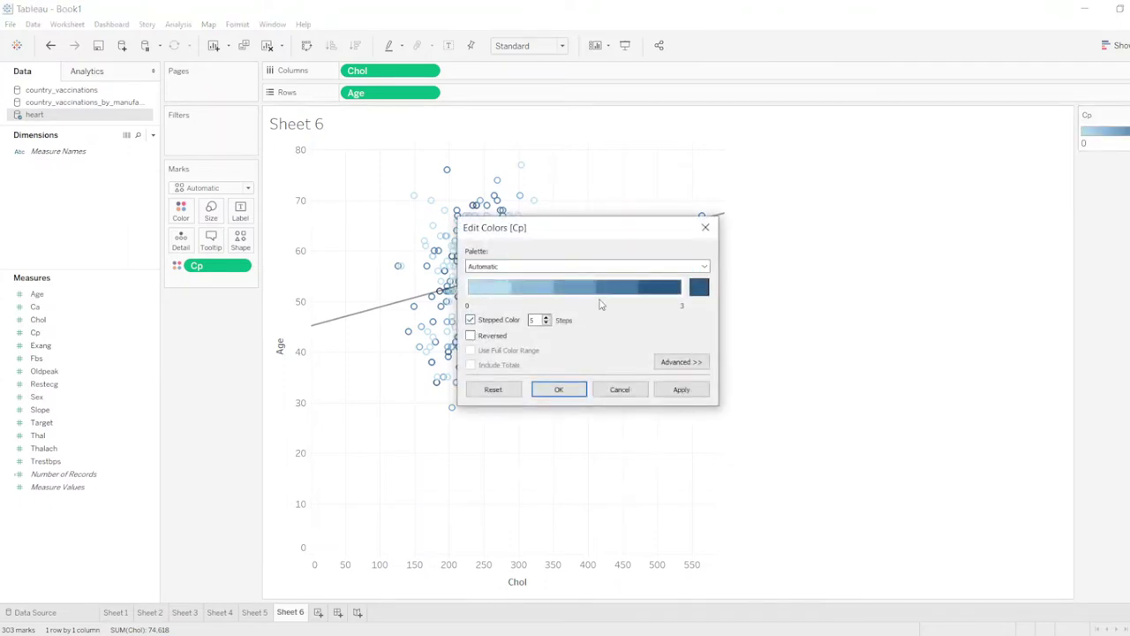
left_click(703, 267)
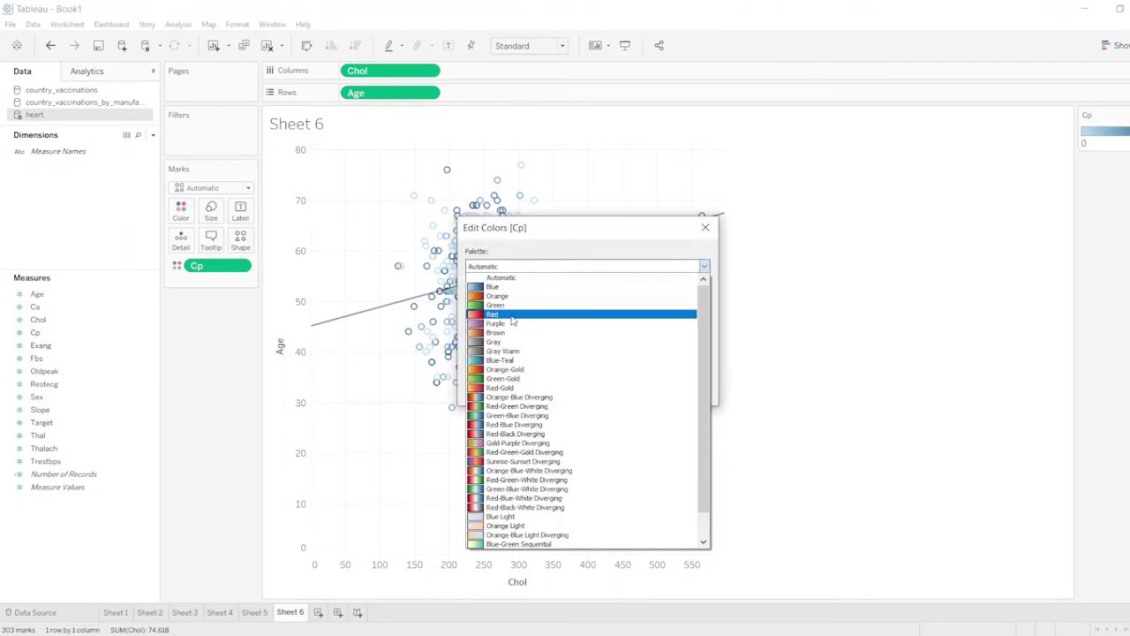
left_click(516, 405)
left_click(471, 335)
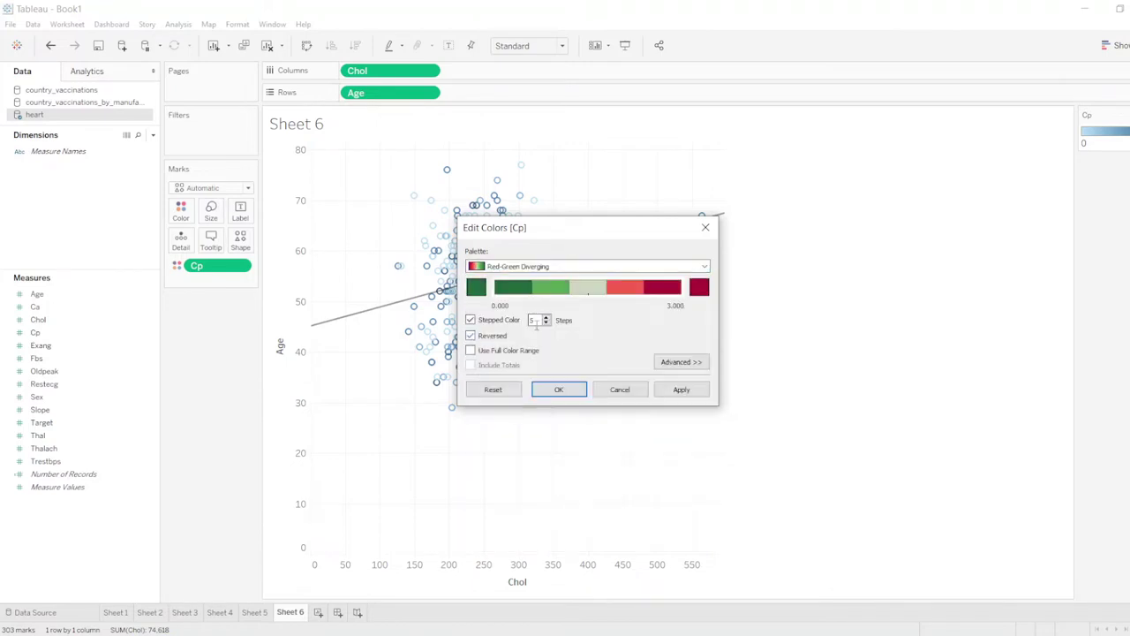
left_click(545, 322)
left_click(545, 322)
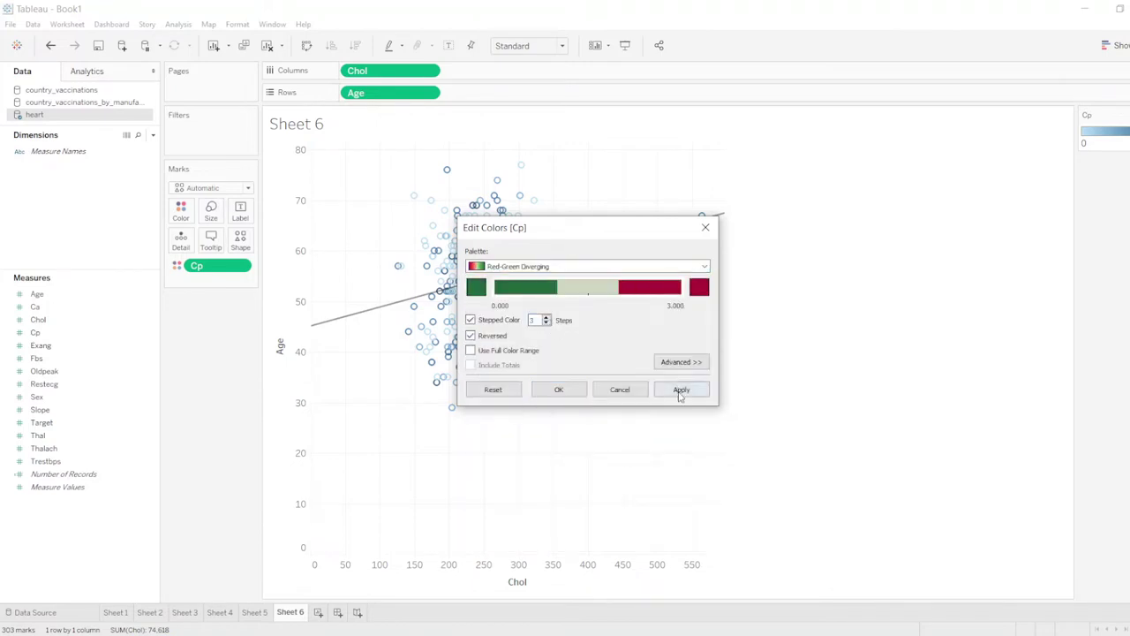
left_click(681, 390)
left_click_drag(581, 231, 808, 163)
left_click(785, 323)
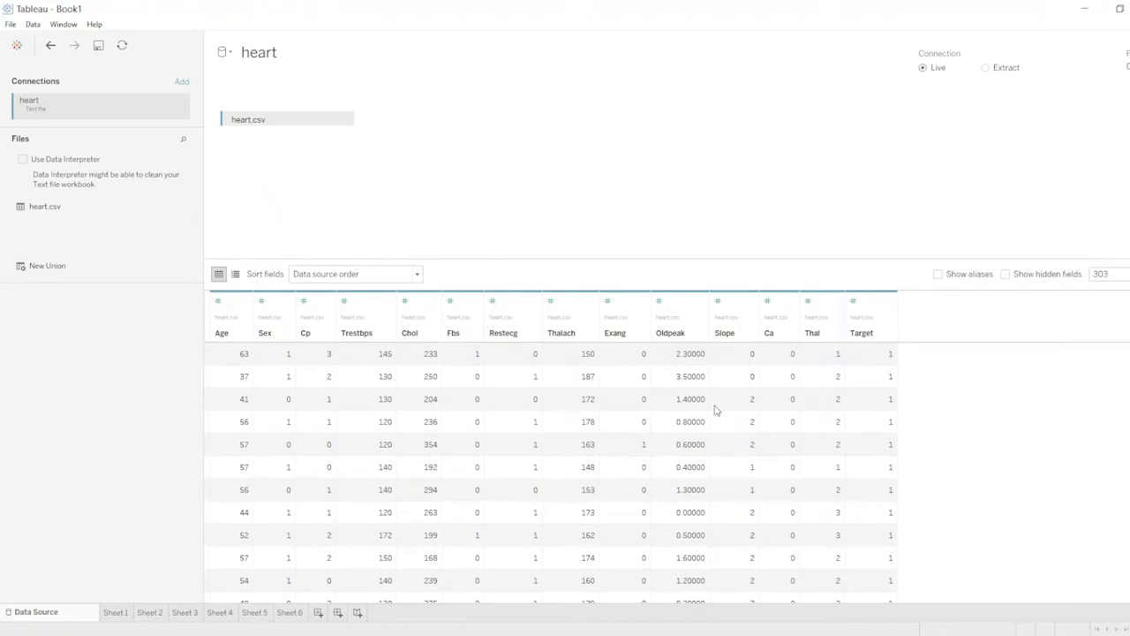
Examine the heart.csv records and their Target column in the data source view, and return to Sheet 6
scroll(894, 481, "down", 10)
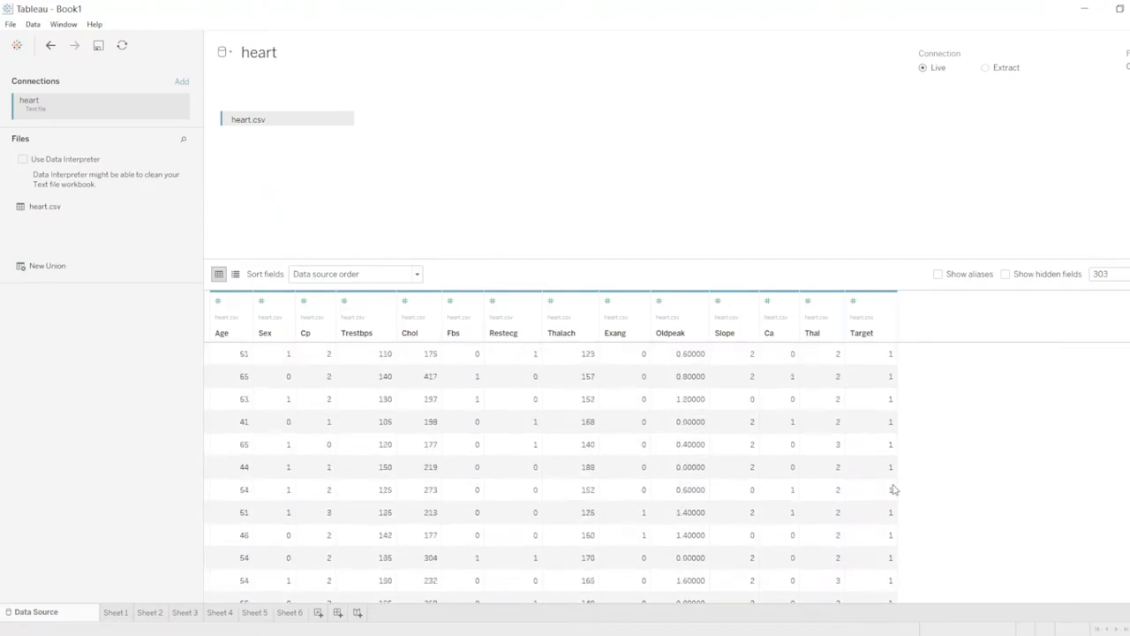
scroll(551, 473, "down", 20)
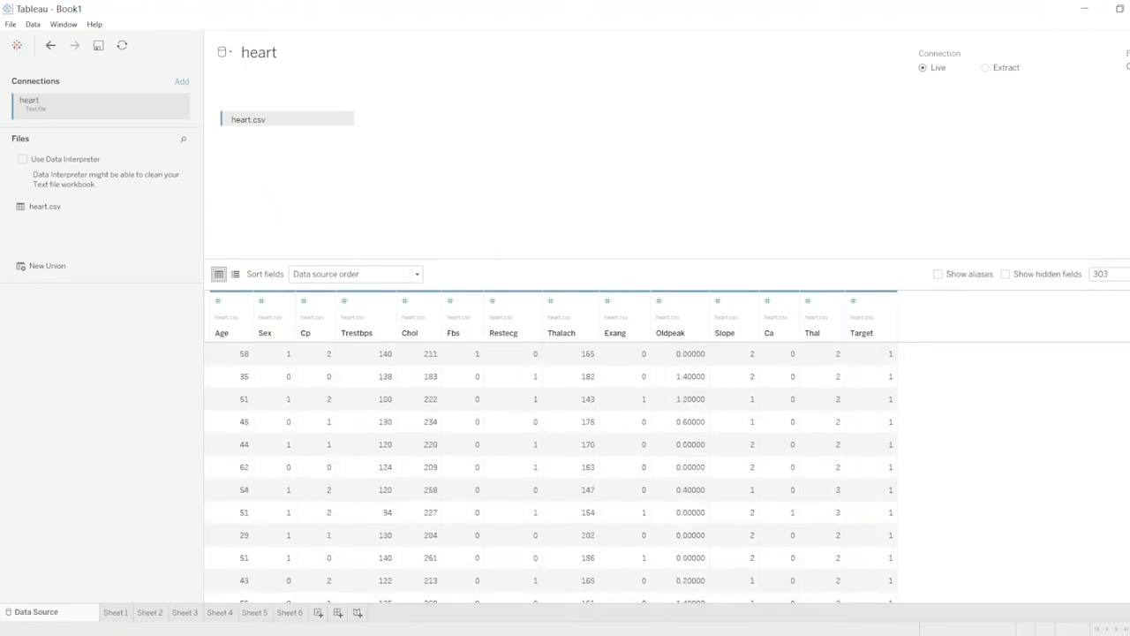
scroll(551, 473, "up", 20)
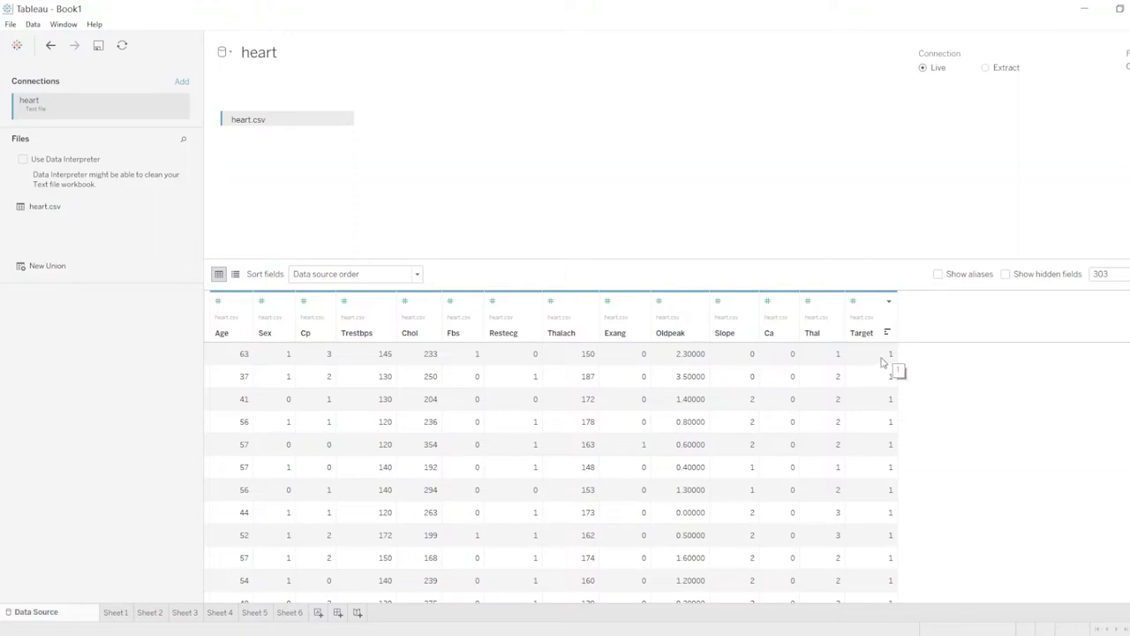
left_click(297, 613)
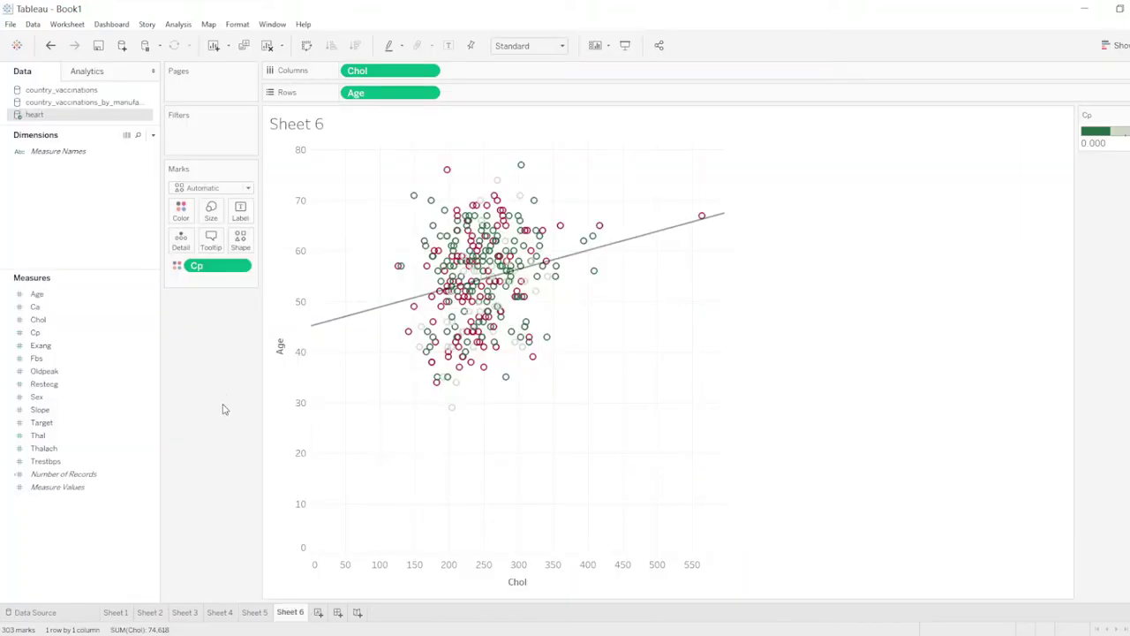
Distinguish the scatter plot marks by Target using shapes and fit the chart to Entire View
left_click_drag(63, 430, 240, 247)
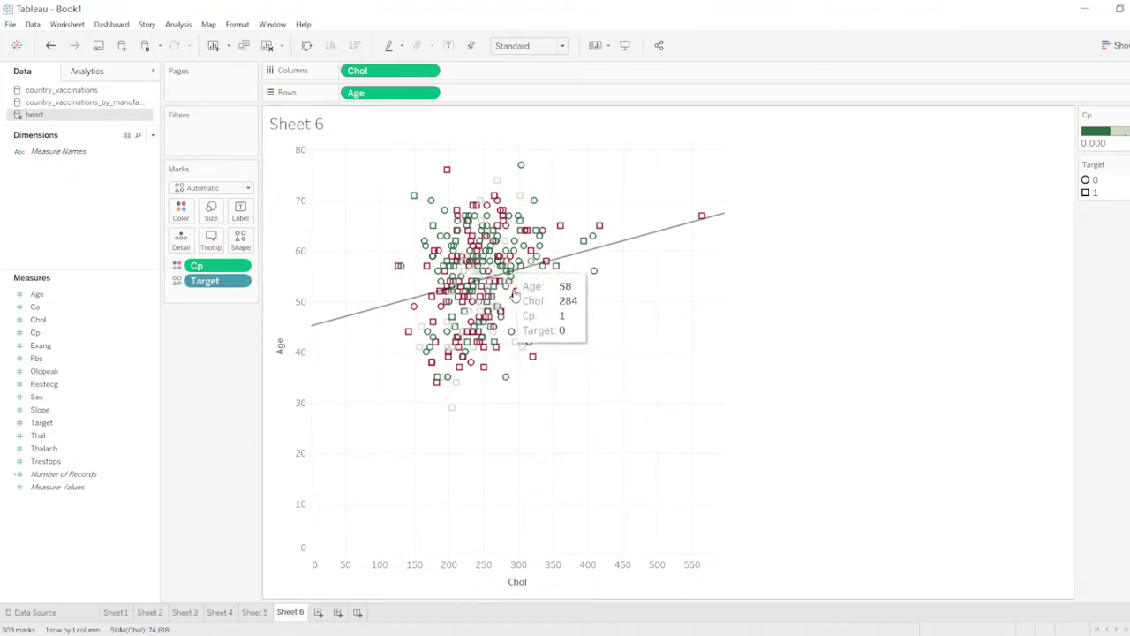
left_click(556, 46)
left_click(530, 91)
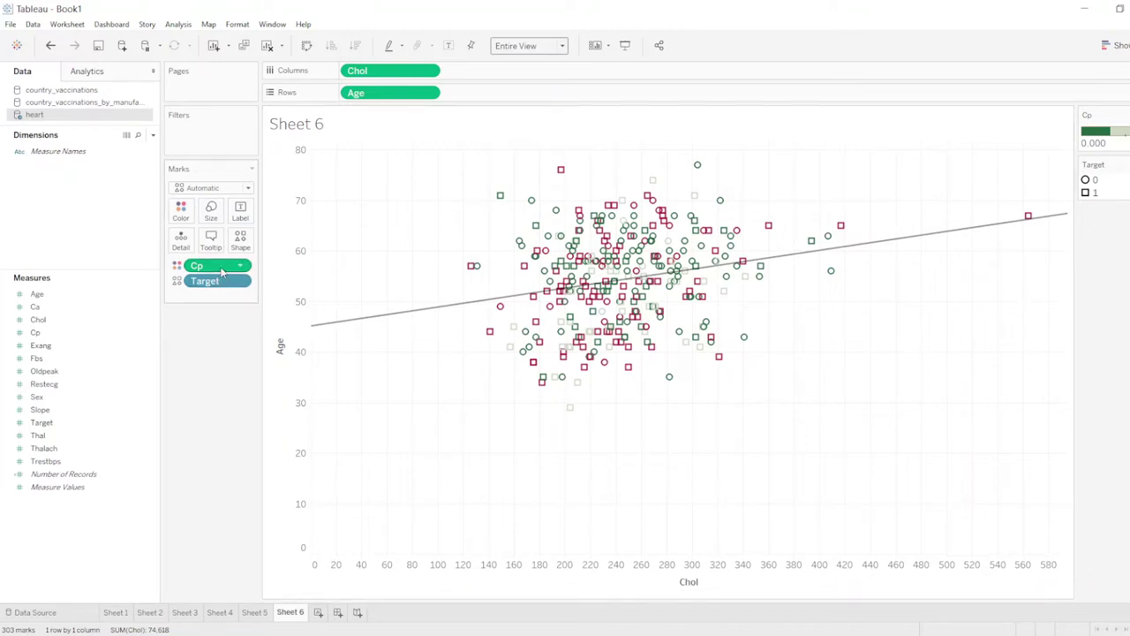
Show Cp as the mark shapes in place of Target, and colour the marks by Target
left_click_drag(221, 267, 240, 236)
left_click(87, 308)
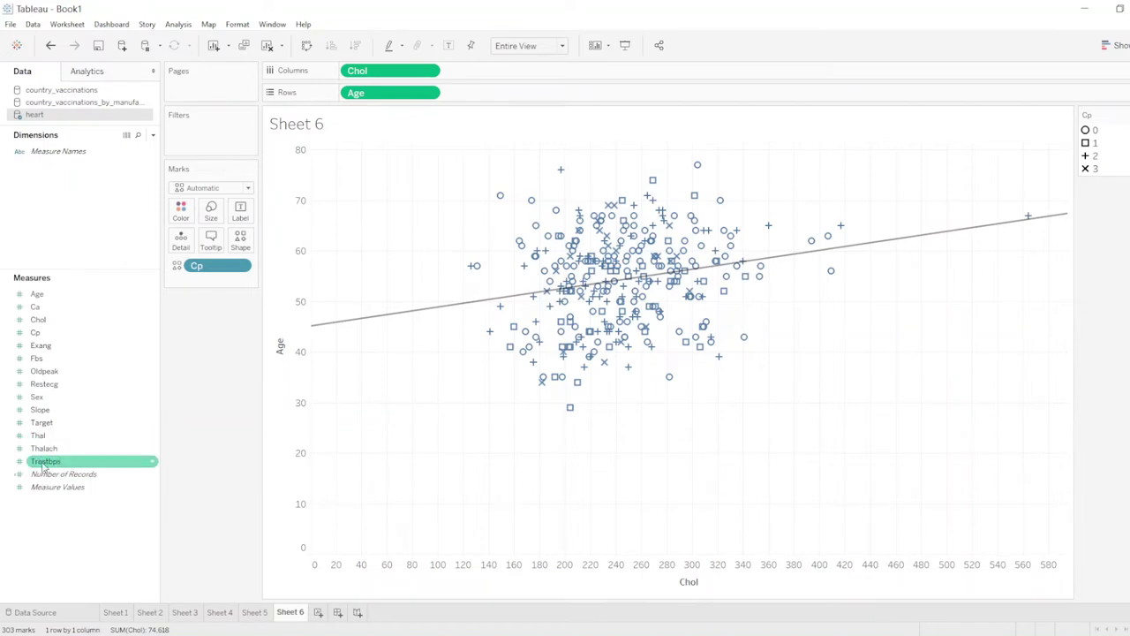
left_click_drag(50, 429, 181, 213)
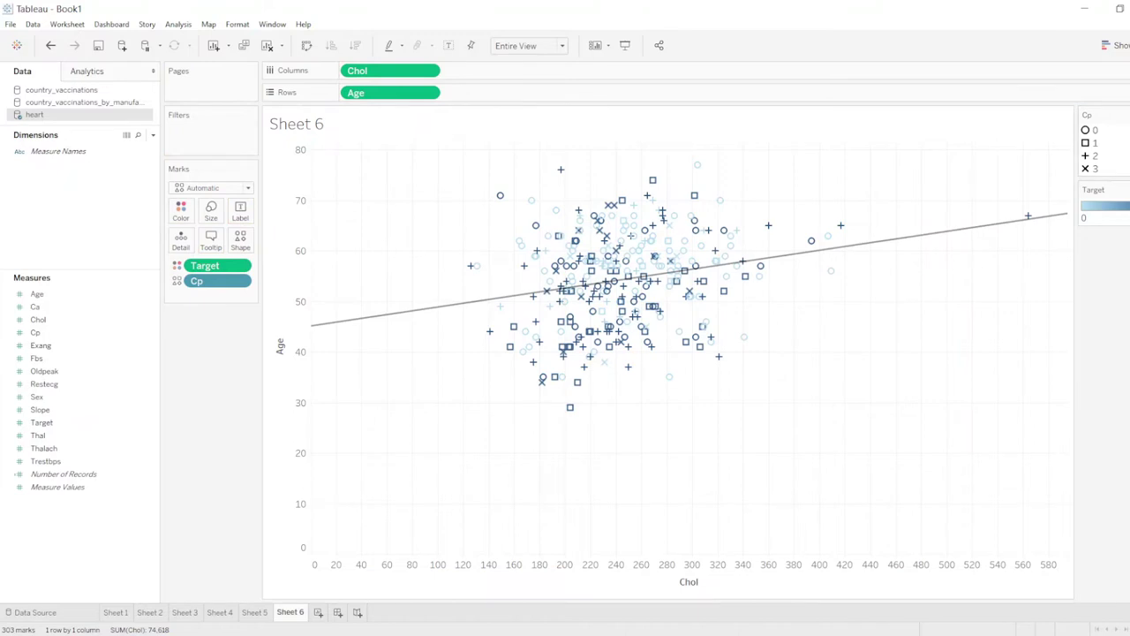
Apply the unreversed Red-Green Diverging palette to the Target colours and lower the marks' opacity slightly
left_click(1122, 190)
left_click(1095, 215)
left_click(679, 265)
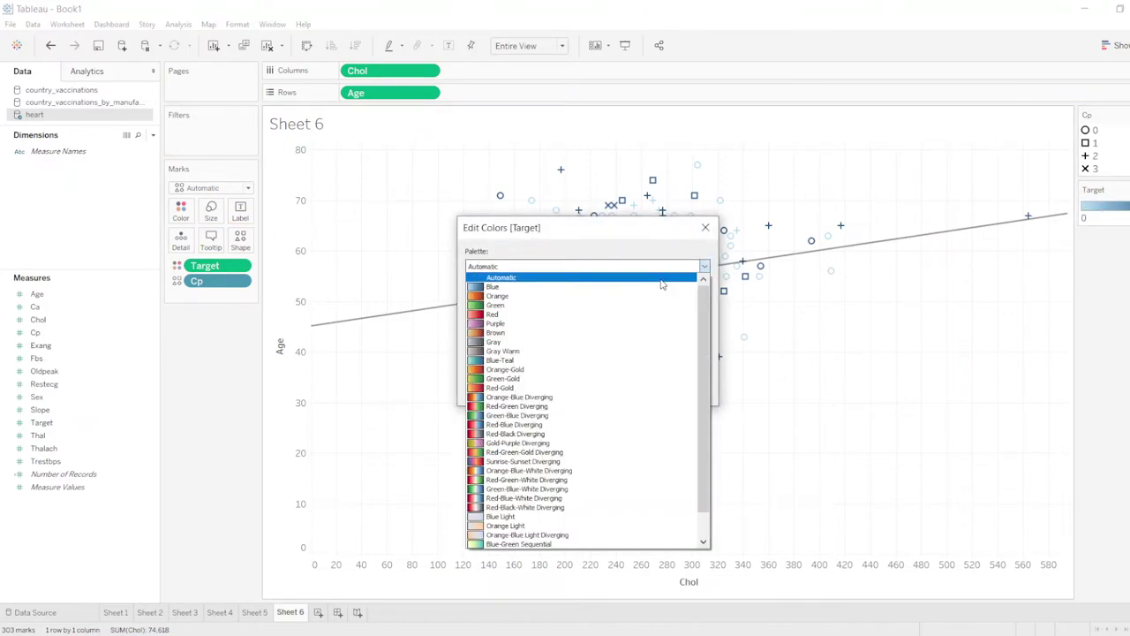
left_click(507, 406)
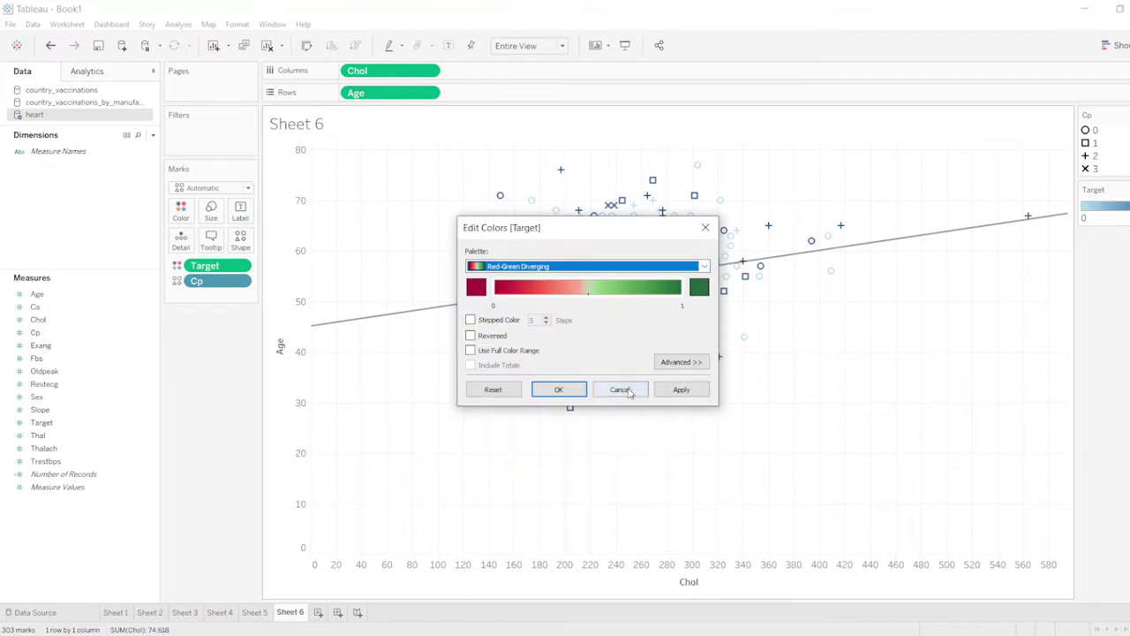
left_click(492, 337)
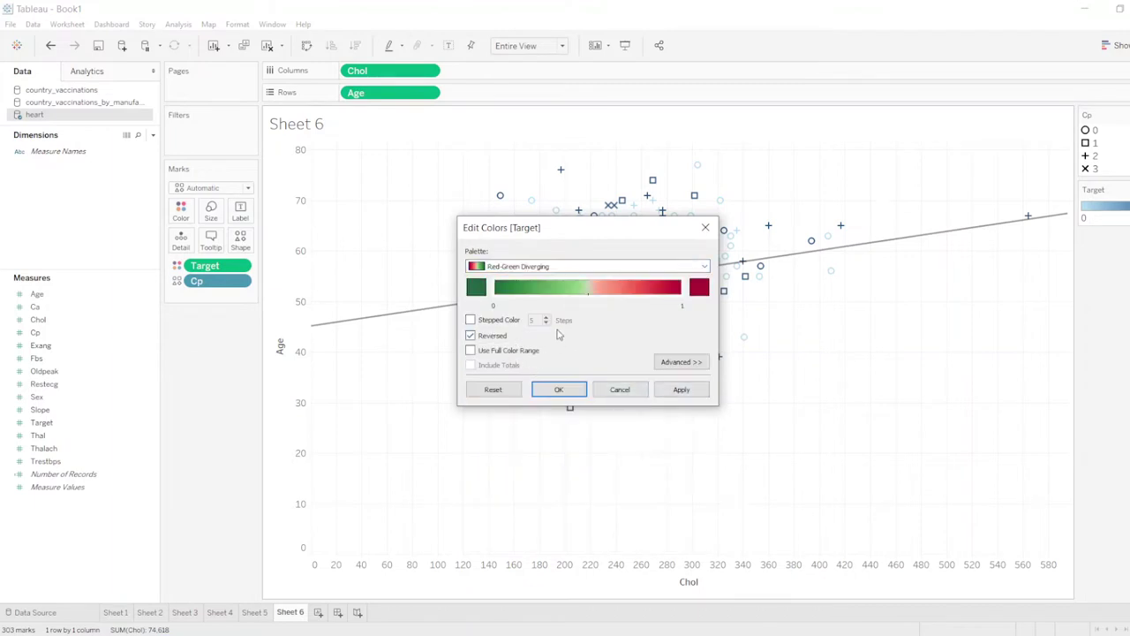
left_click(487, 339)
left_click(560, 391)
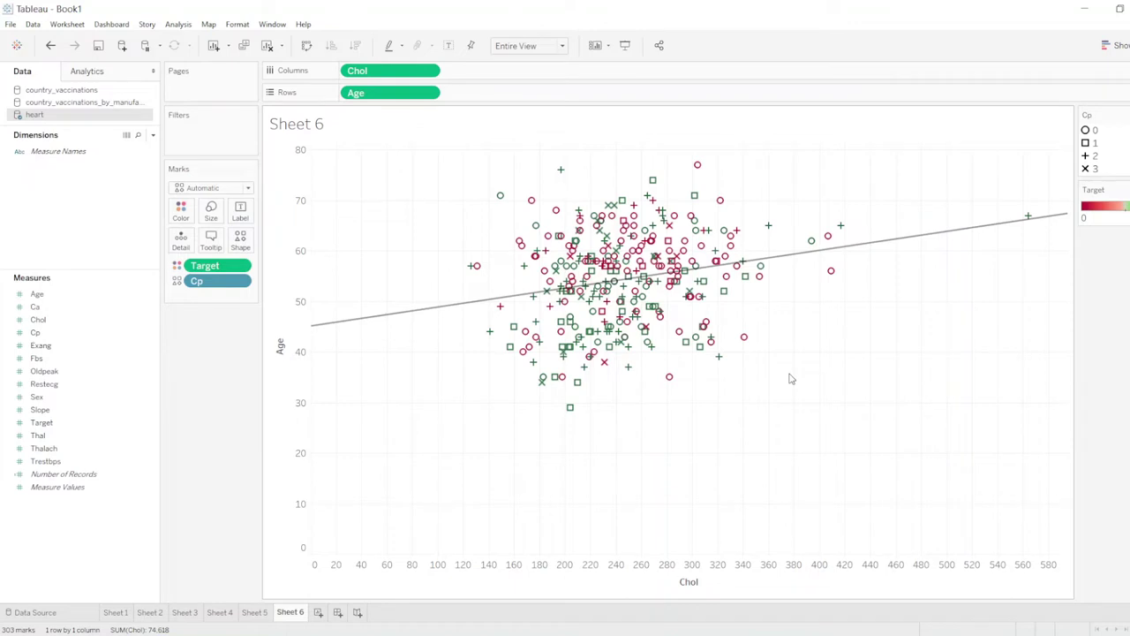
left_click(180, 210)
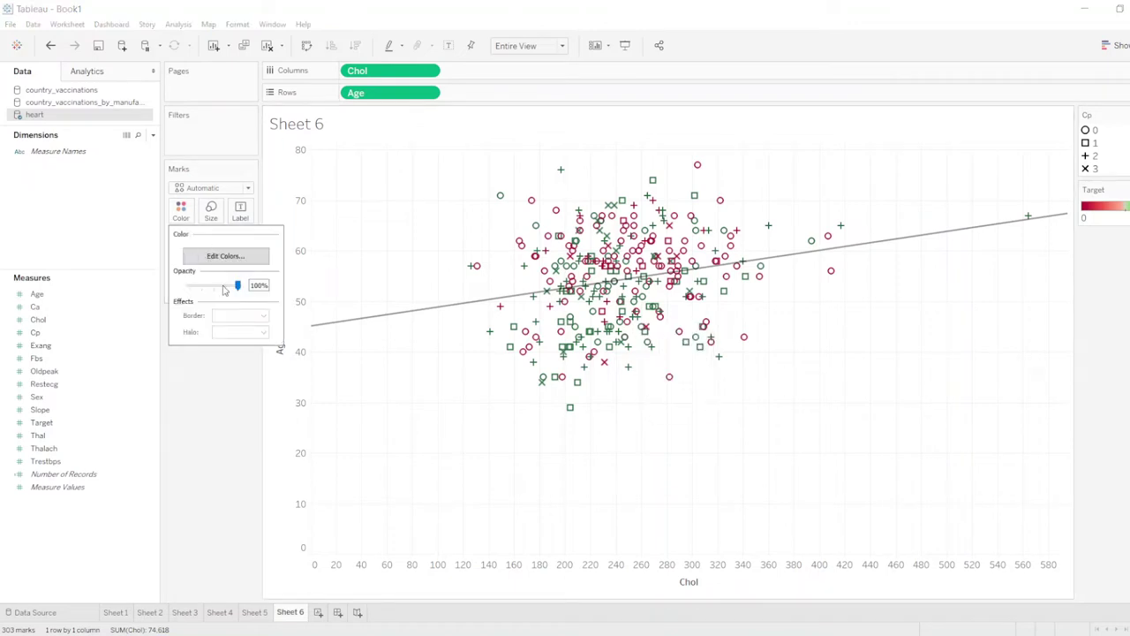
mouse_move(237, 285)
left_mouse_down()
mouse_move(216, 286)
mouse_move(225, 294)
left_mouse_up()
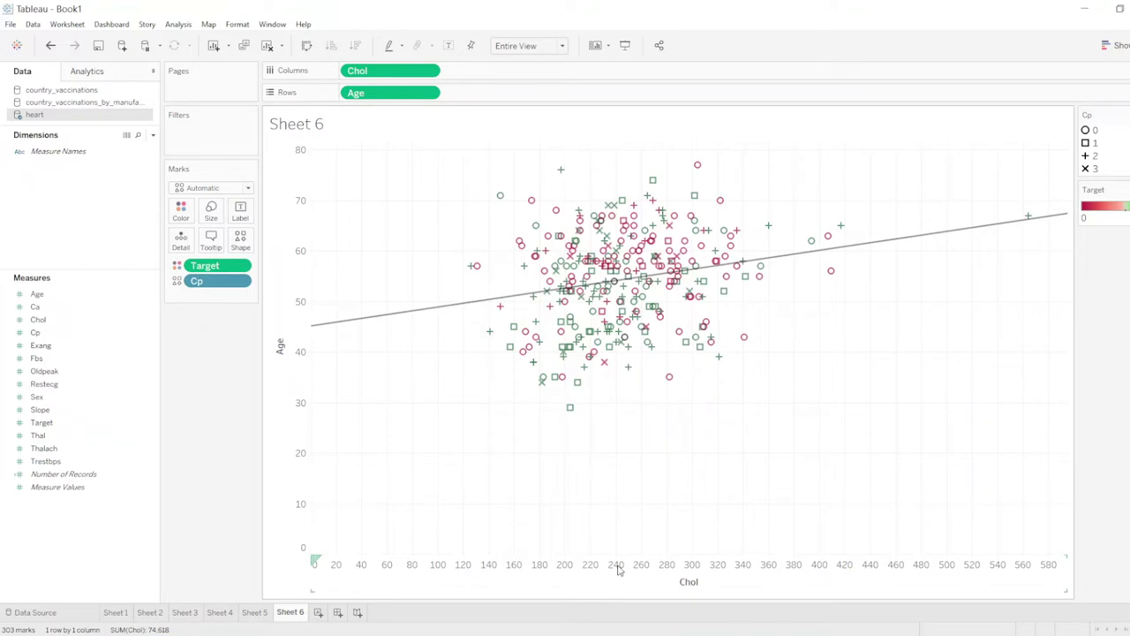
Replace Cp with Sex as the field for the mark shapes, and add a new blank worksheet
mouse_move(840, 226)
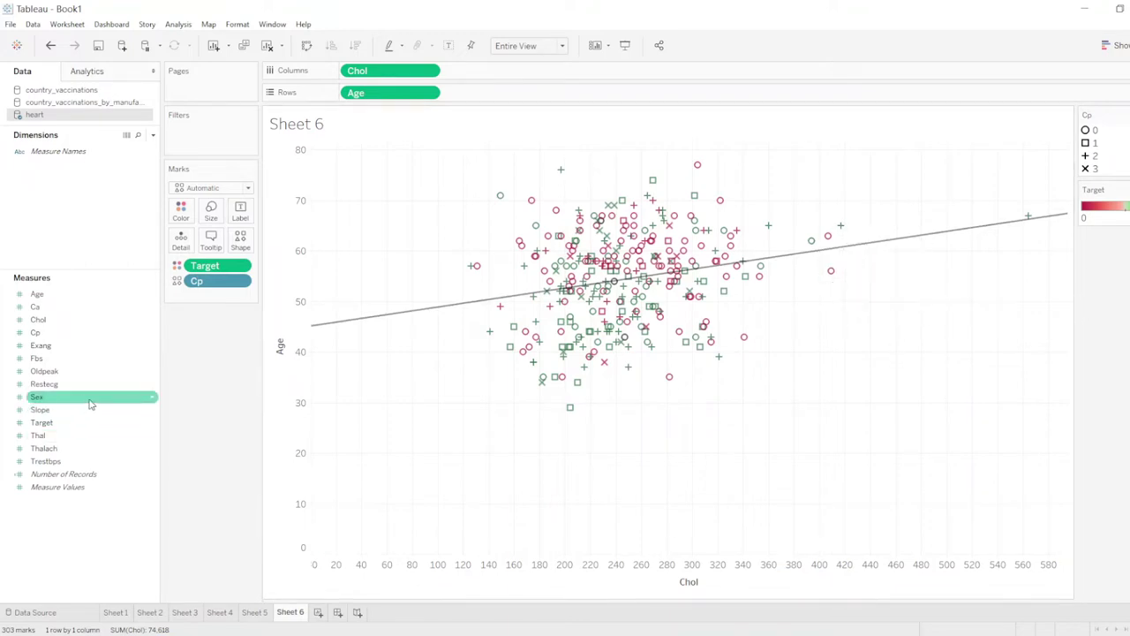
mouse_move(1030, 223)
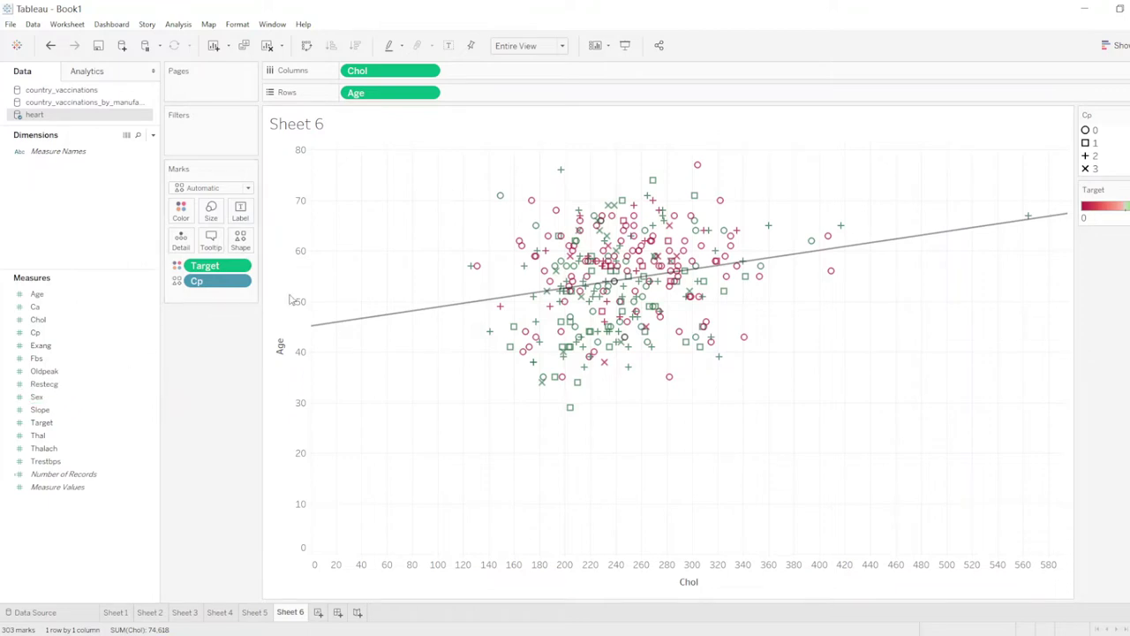
left_click_drag(217, 281, 189, 396)
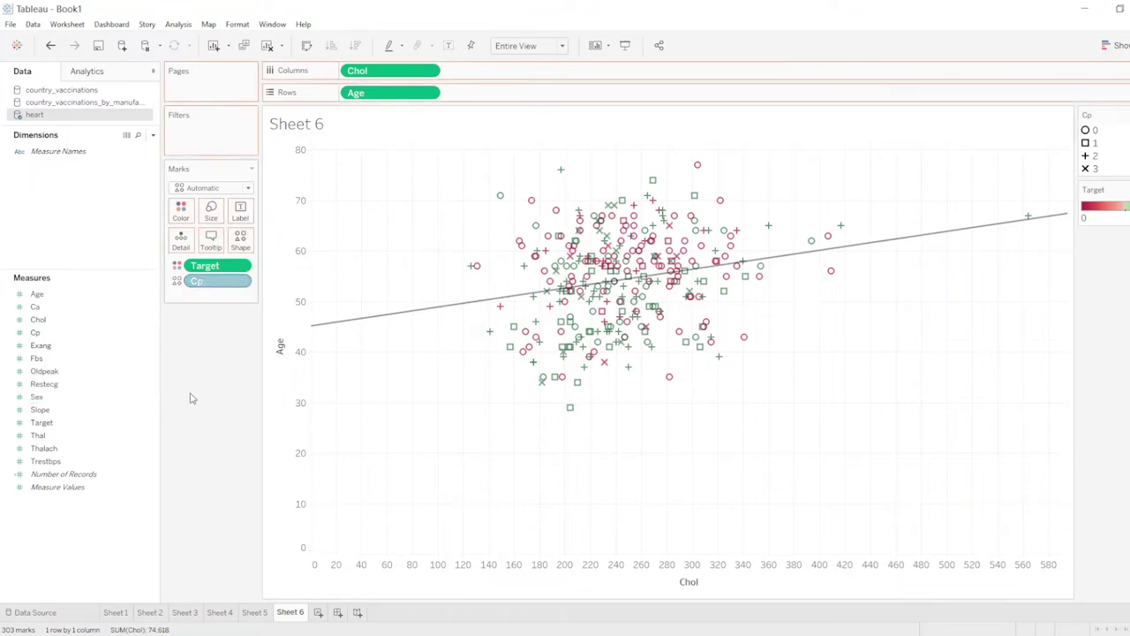
left_click_drag(83, 396, 239, 243)
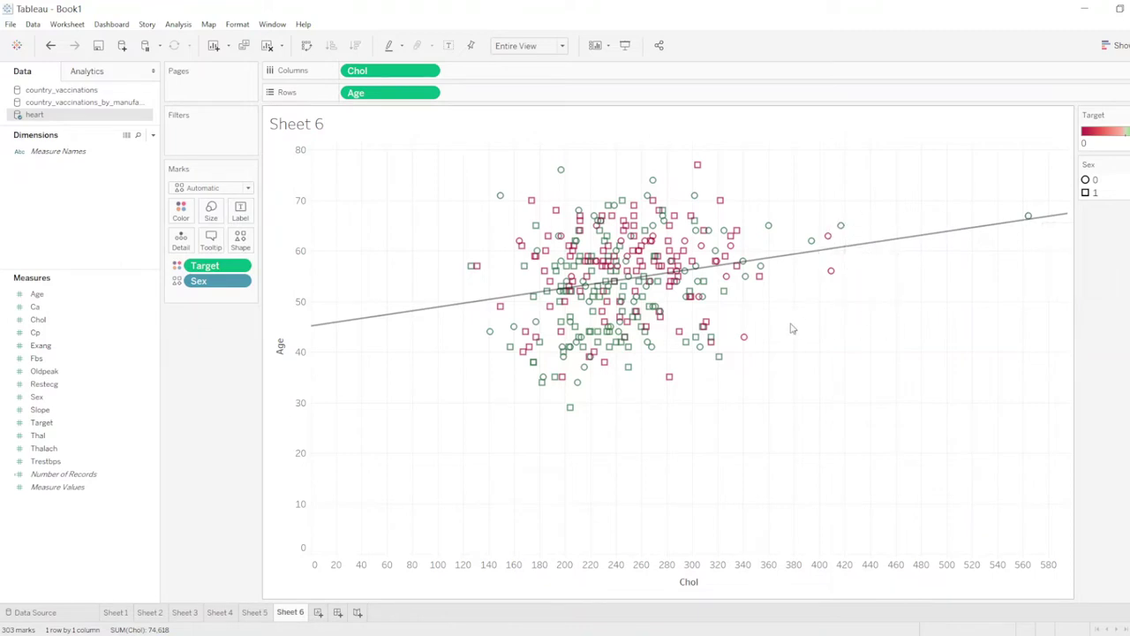
left_click(319, 612)
On Sheet 6, add Trestbps to the columns beside Chol and set the view fit to Standard
left_click_drag(53, 468, 490, 73)
left_click(529, 45)
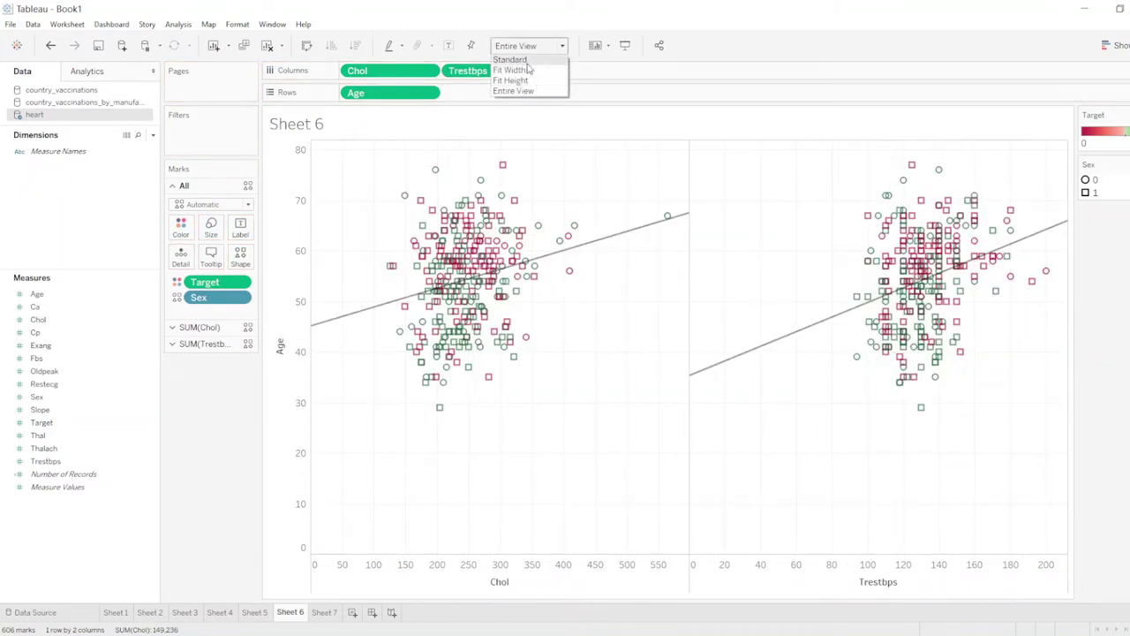
left_click(511, 59)
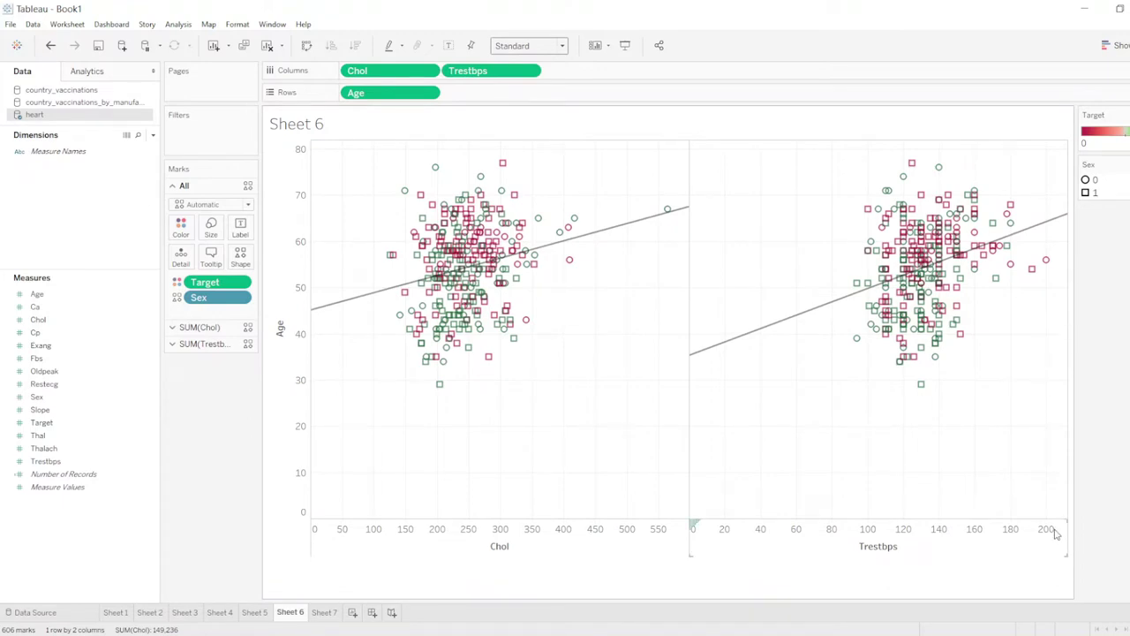
Inspect the details of the two marks with the highest Trestbps values and clear the selection
left_click(1045, 261)
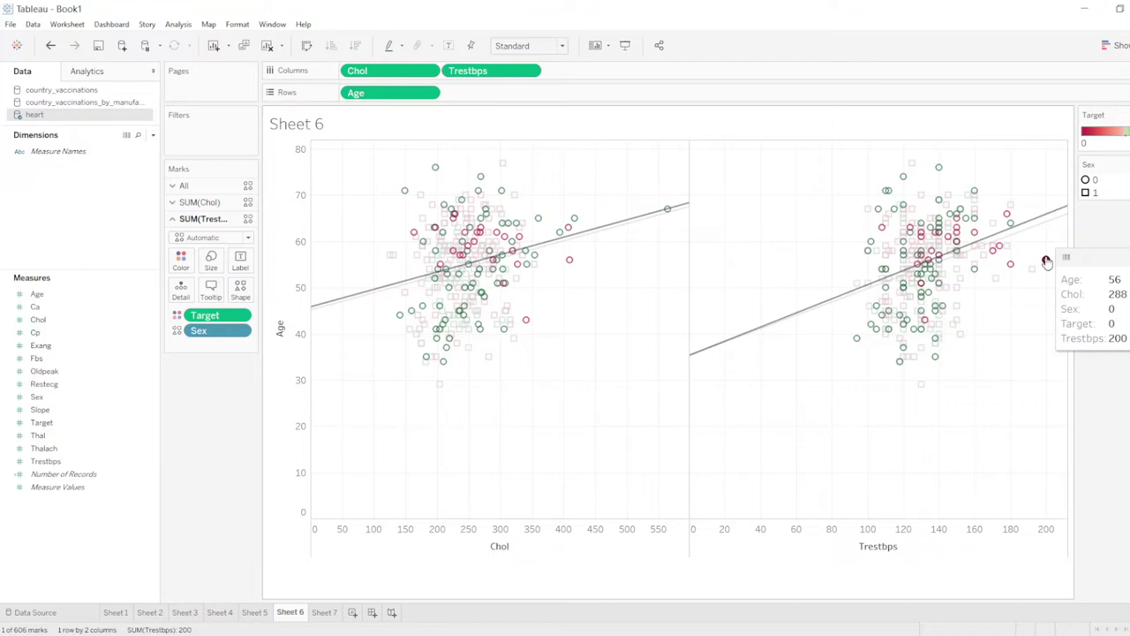
left_click(1032, 270)
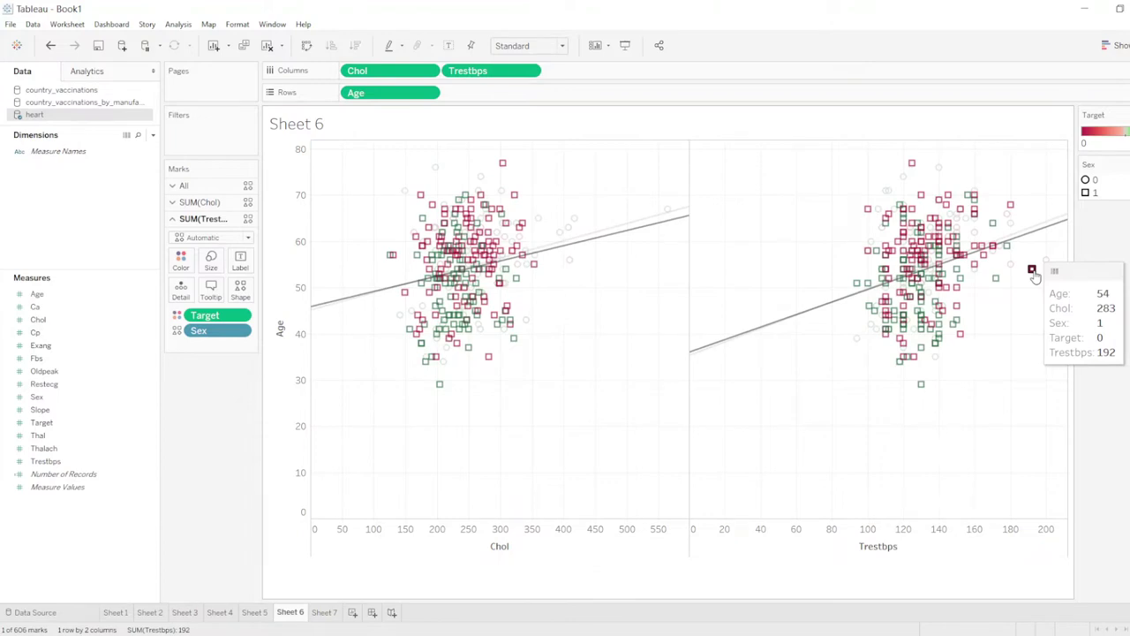
left_click(1001, 380)
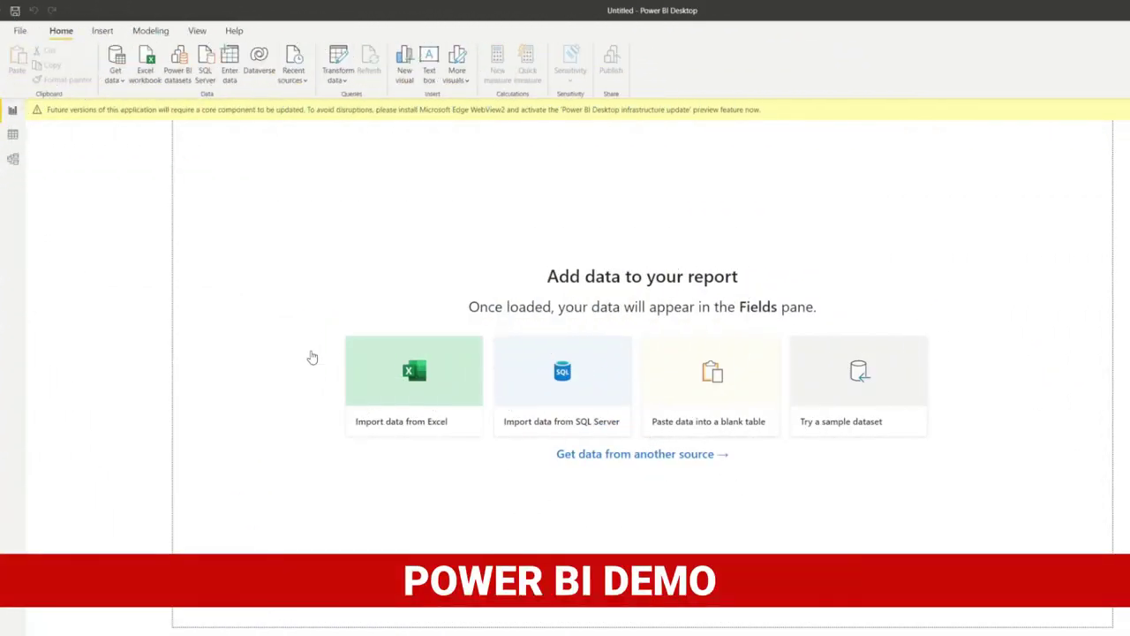
Open the complete list of data sources available for import into the blank report
left_click(115, 78)
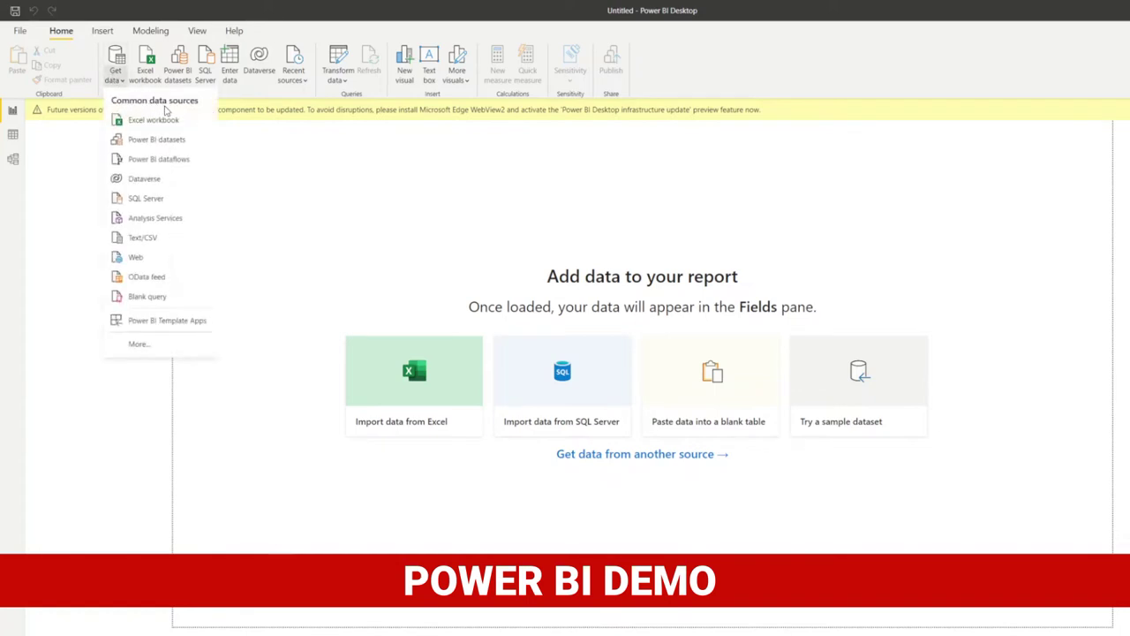
left_click(136, 349)
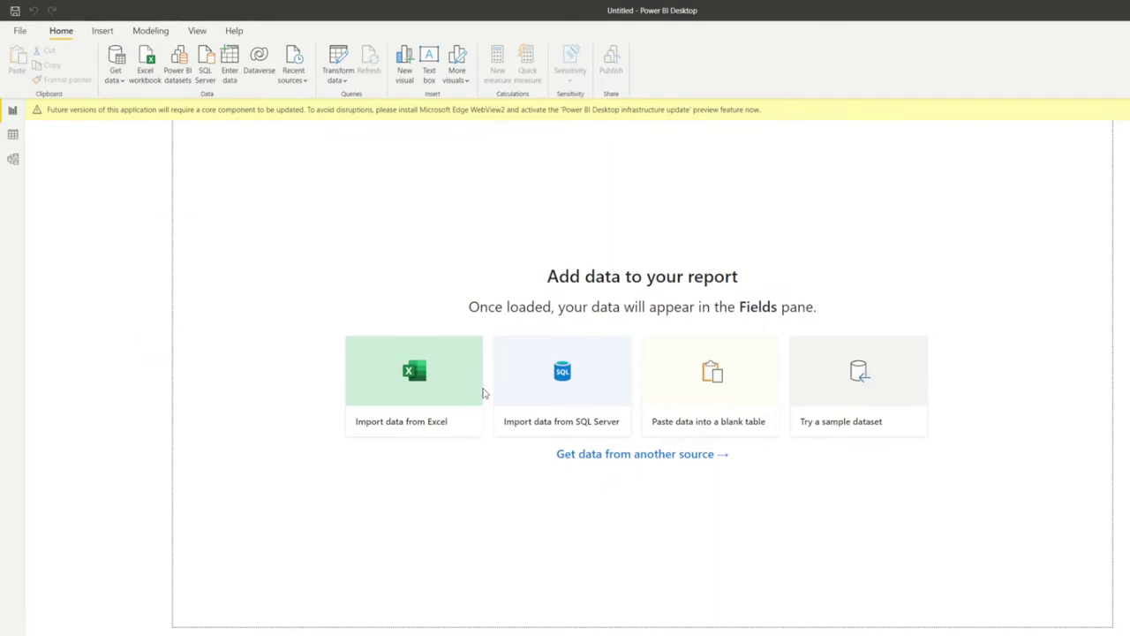
left_click(626, 452)
left_click(625, 456)
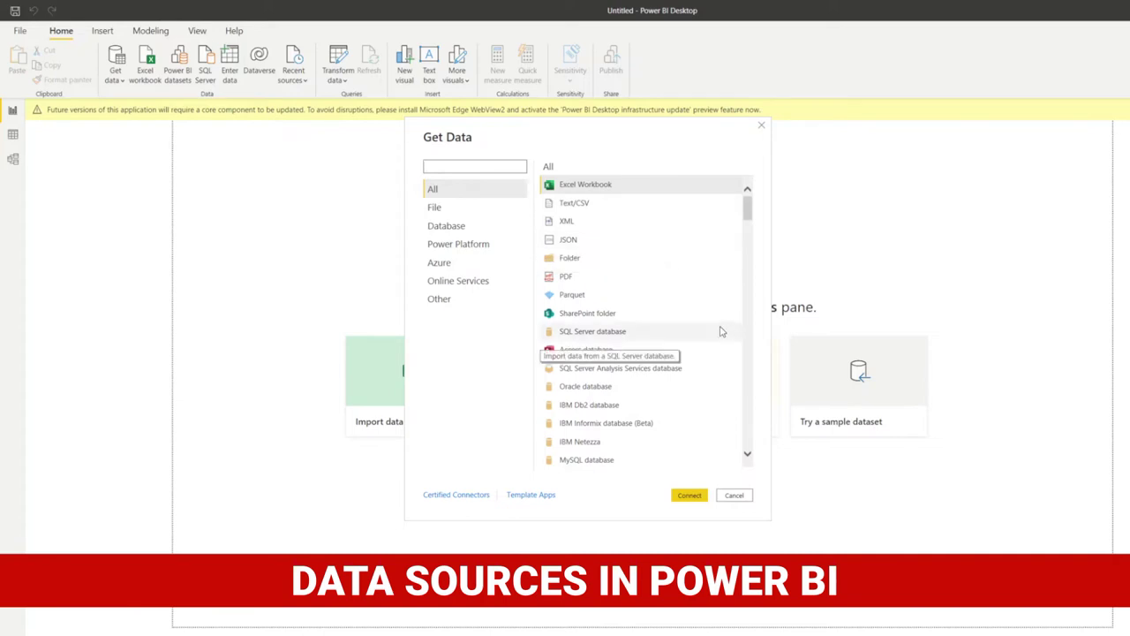
Examine the full list of data connectors, from files and databases to Azure and online services, and return to its beginning
scroll(677, 318, "down", 2)
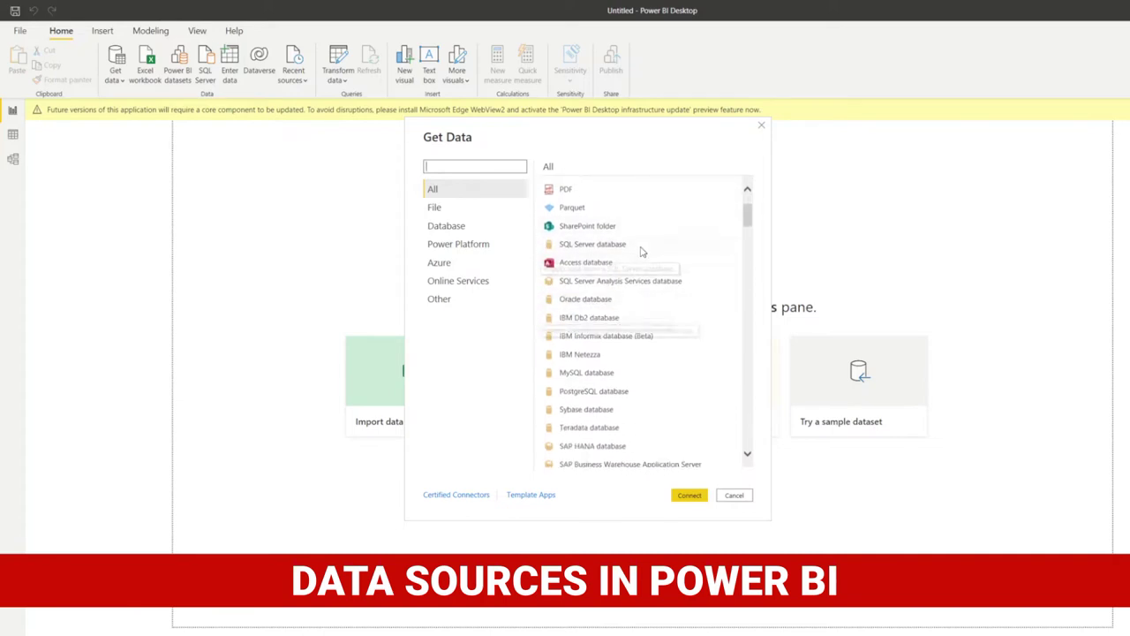
scroll(720, 351, "down", 1)
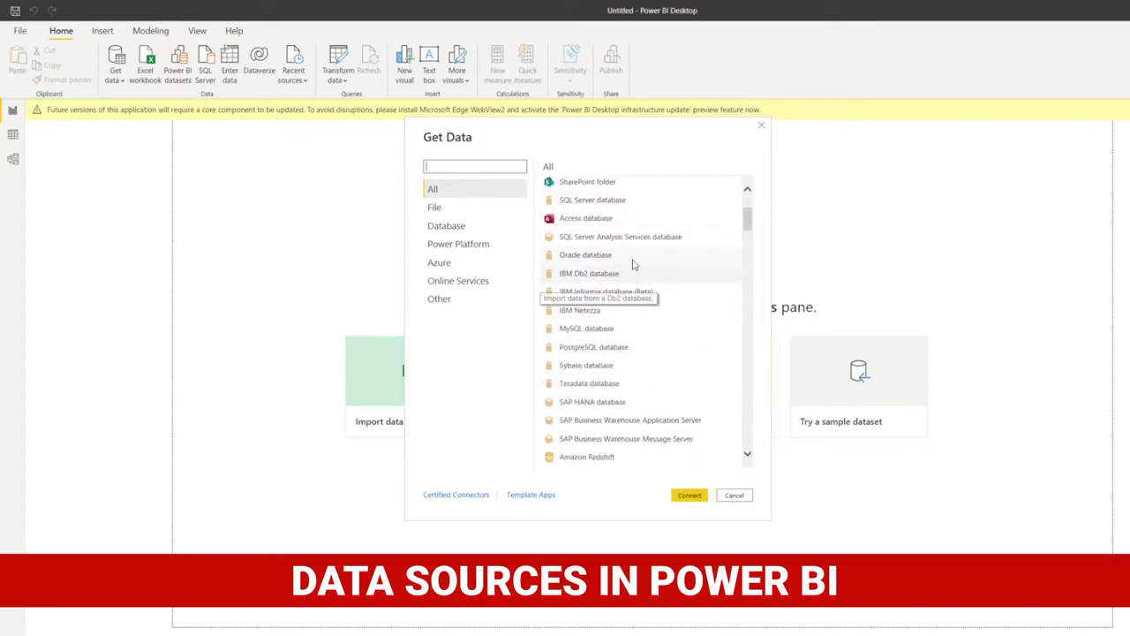
scroll(653, 296, "down", 1)
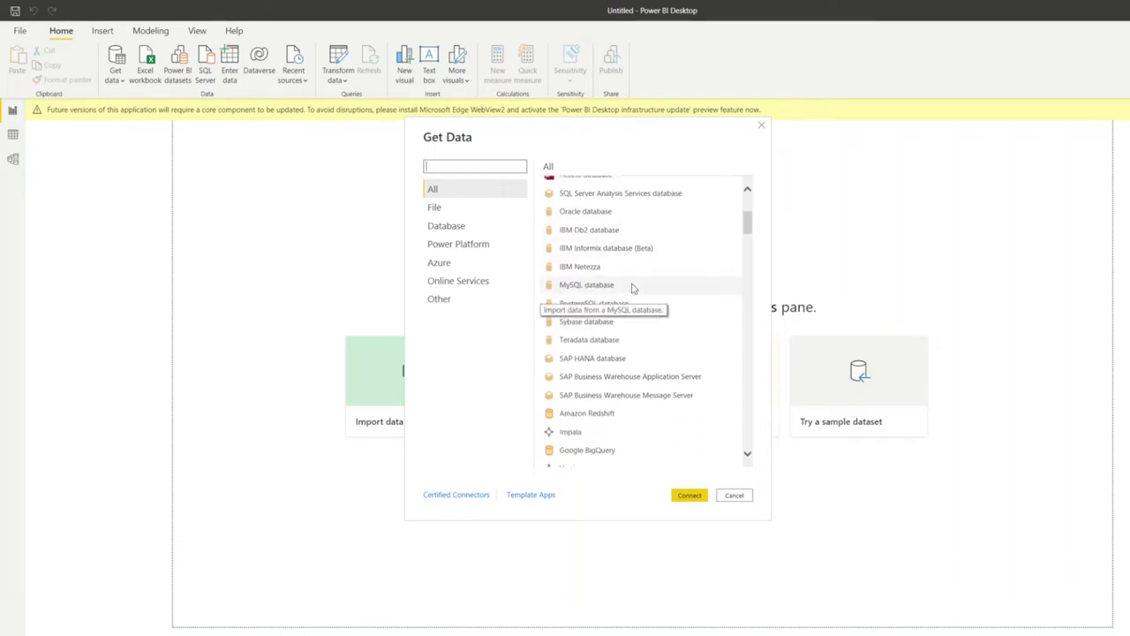
scroll(647, 310, "down", 1)
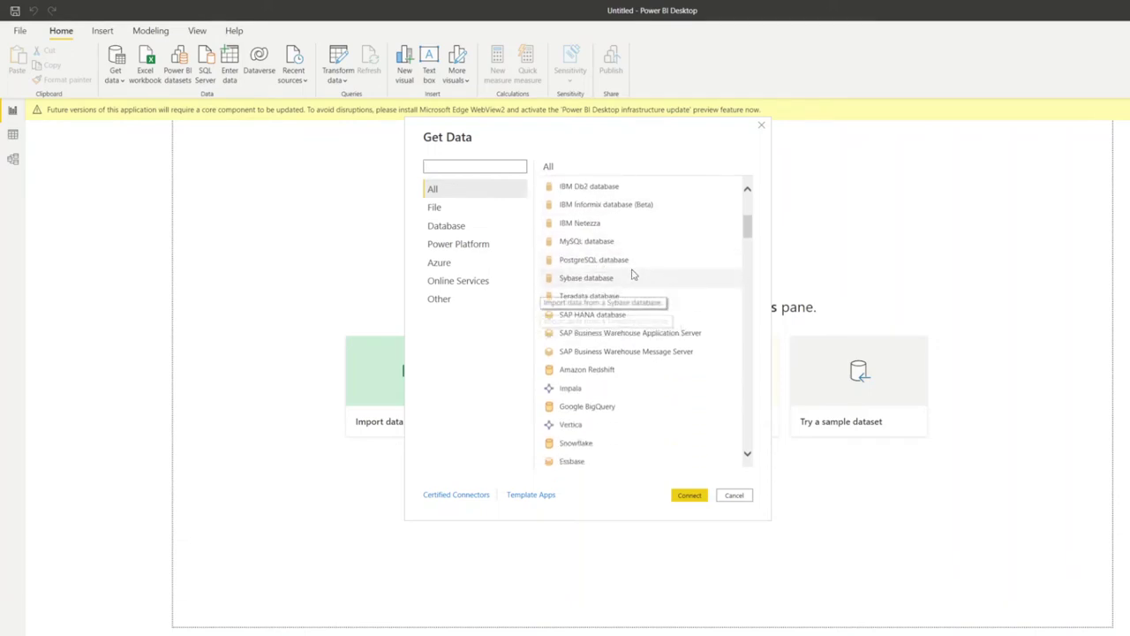
scroll(661, 318, "down", 2)
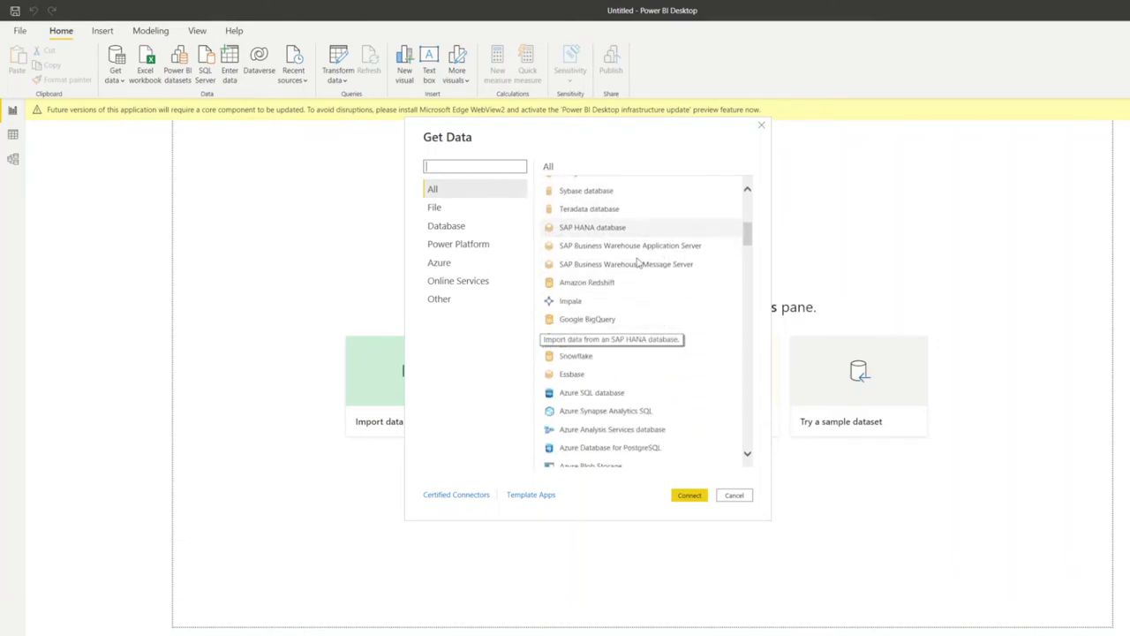
scroll(653, 264, "down", 2)
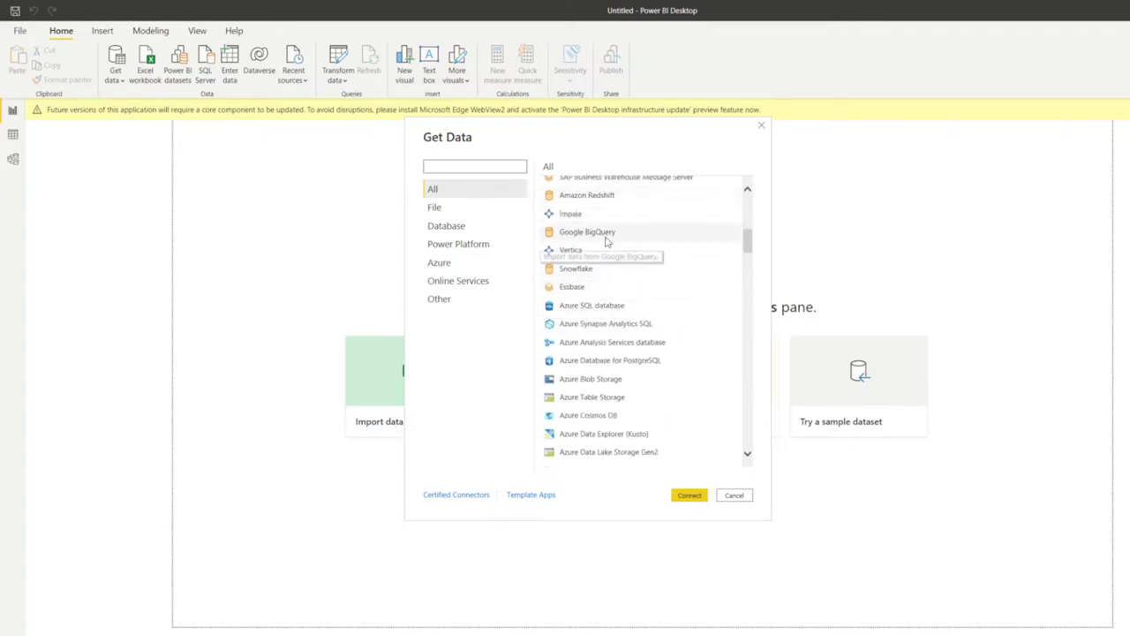
scroll(631, 238, "down", 2)
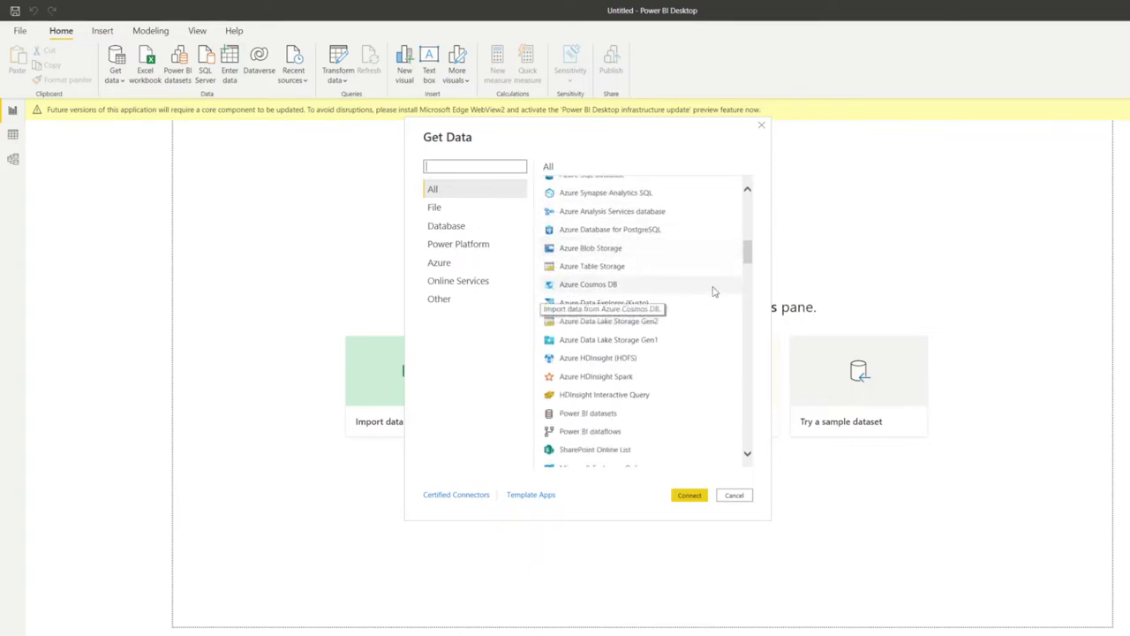
scroll(650, 290, "down", 1)
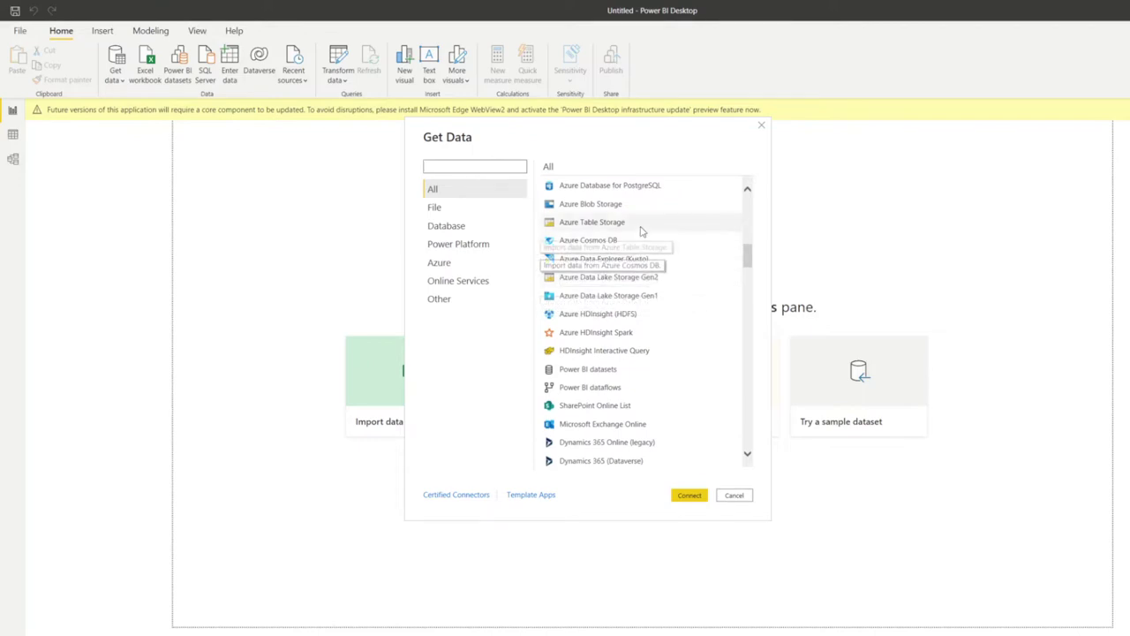
scroll(706, 330, "down", 2)
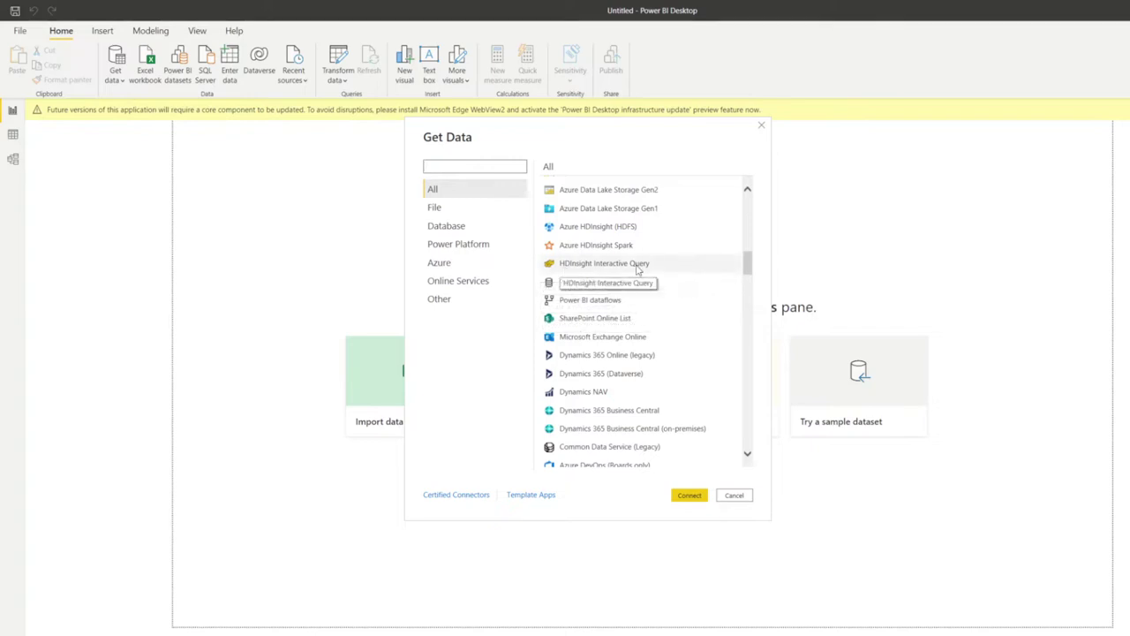
scroll(684, 321, "down", 1)
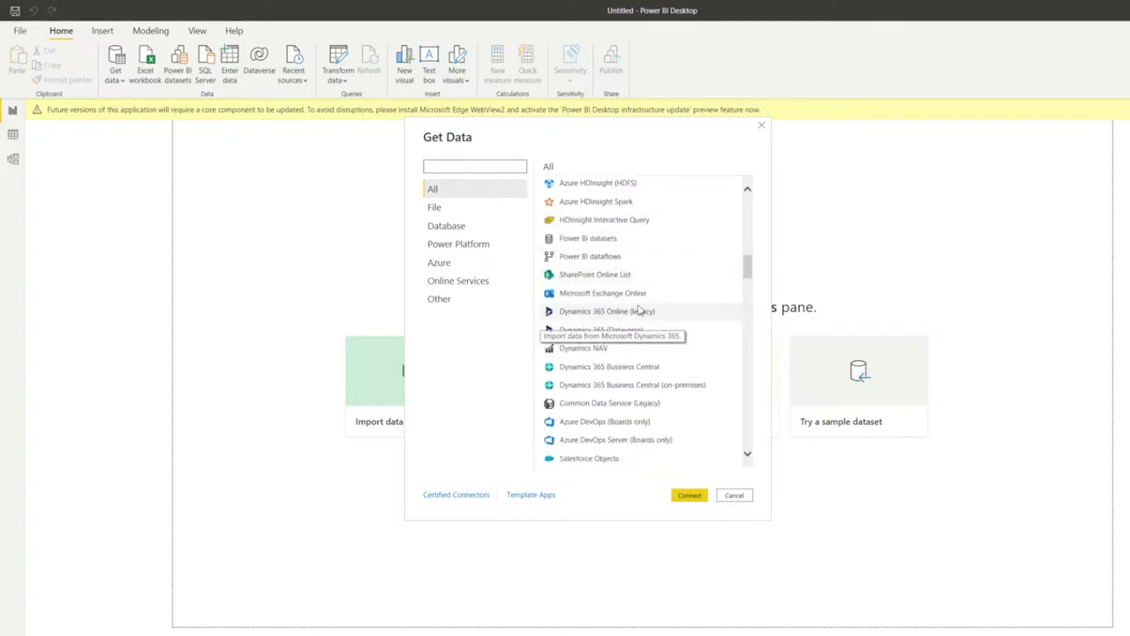
scroll(653, 317, "down", 3)
scroll(663, 322, "down", 2)
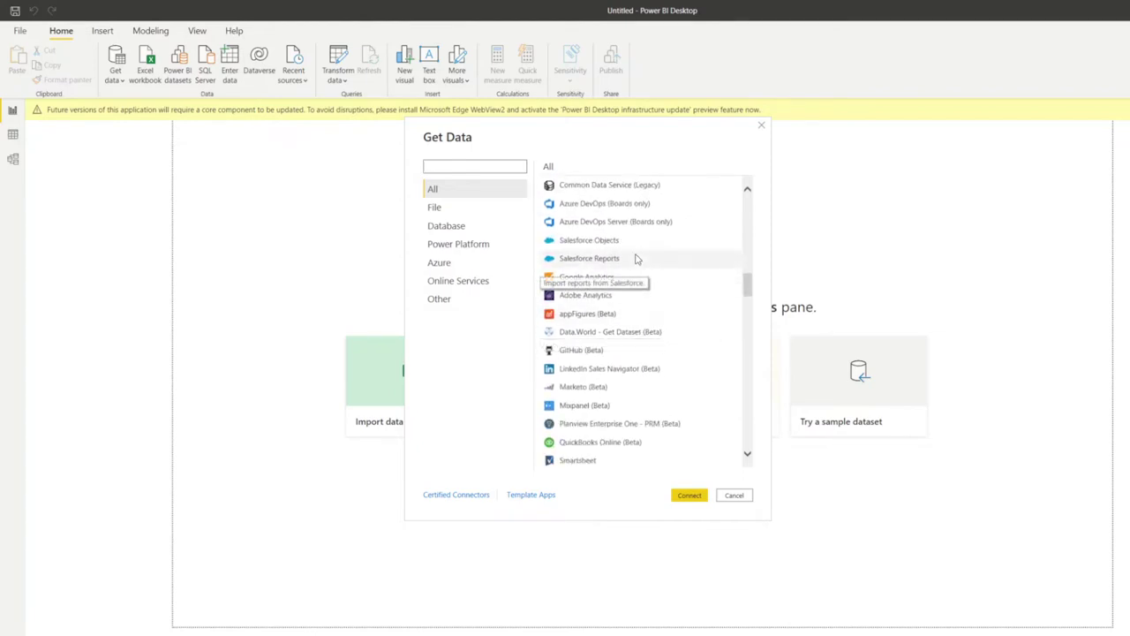
scroll(651, 298, "down", 1)
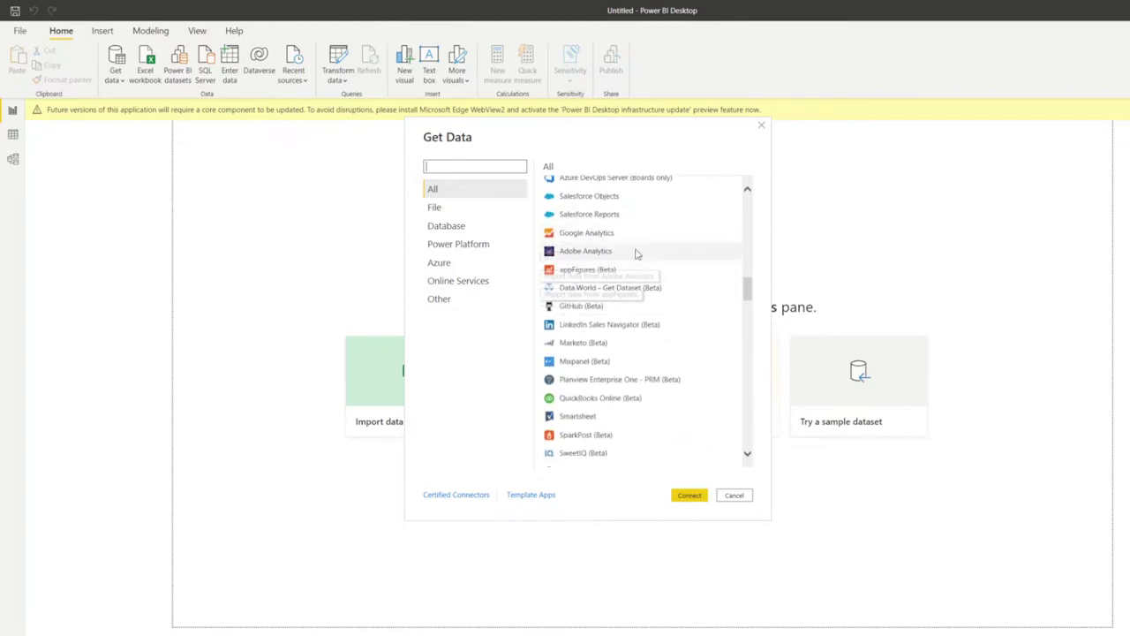
scroll(676, 292, "down", 1)
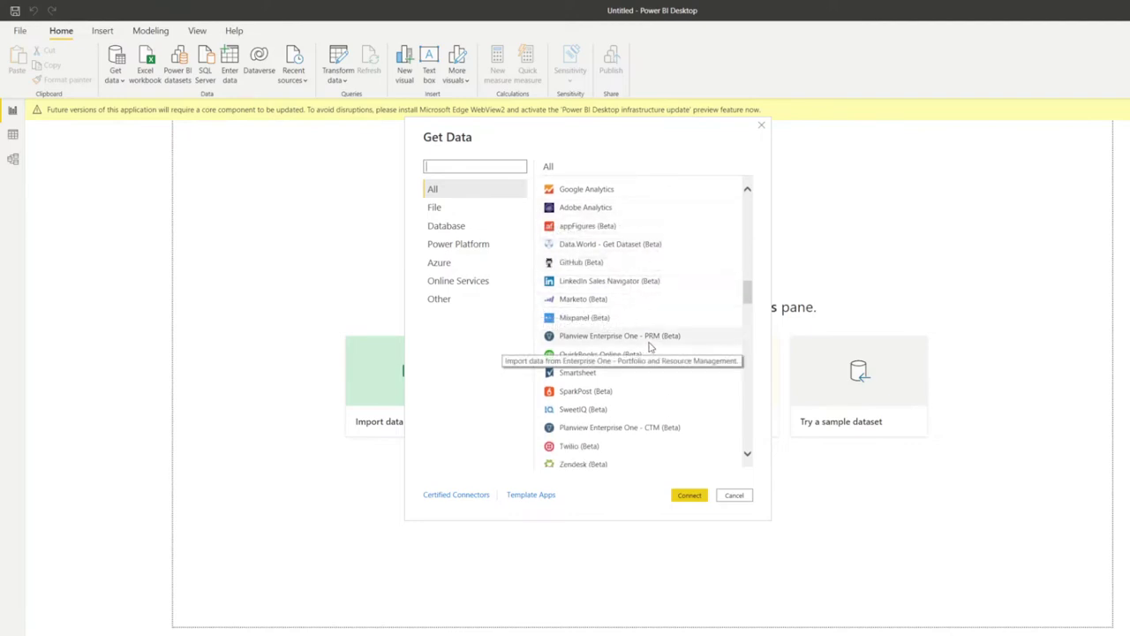
scroll(651, 346, "down", 2)
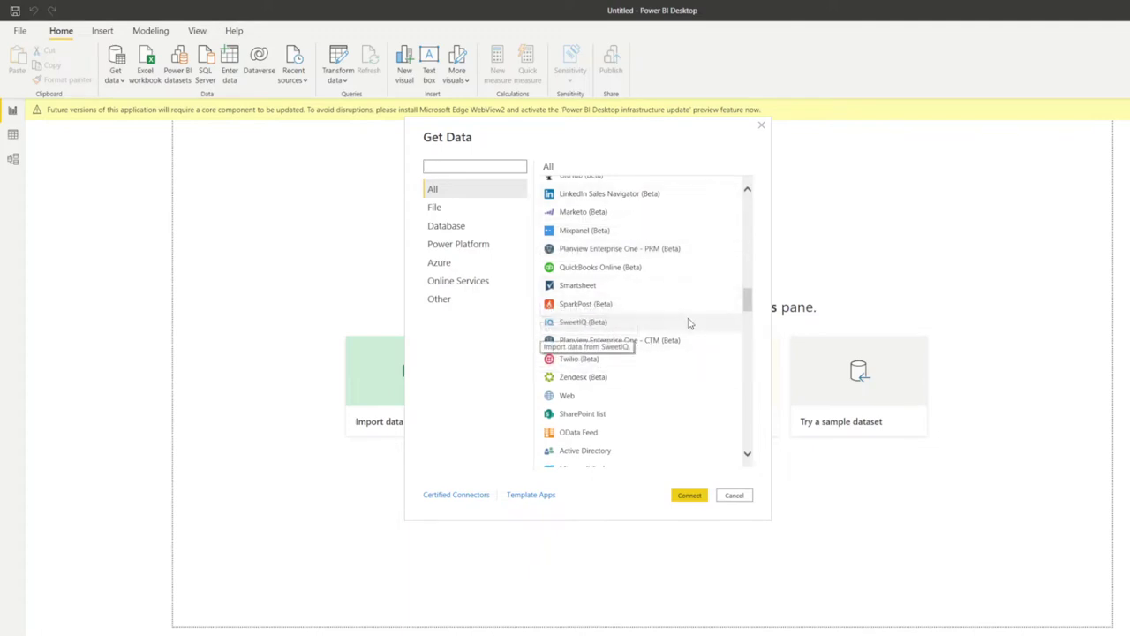
scroll(690, 324, "down", 2)
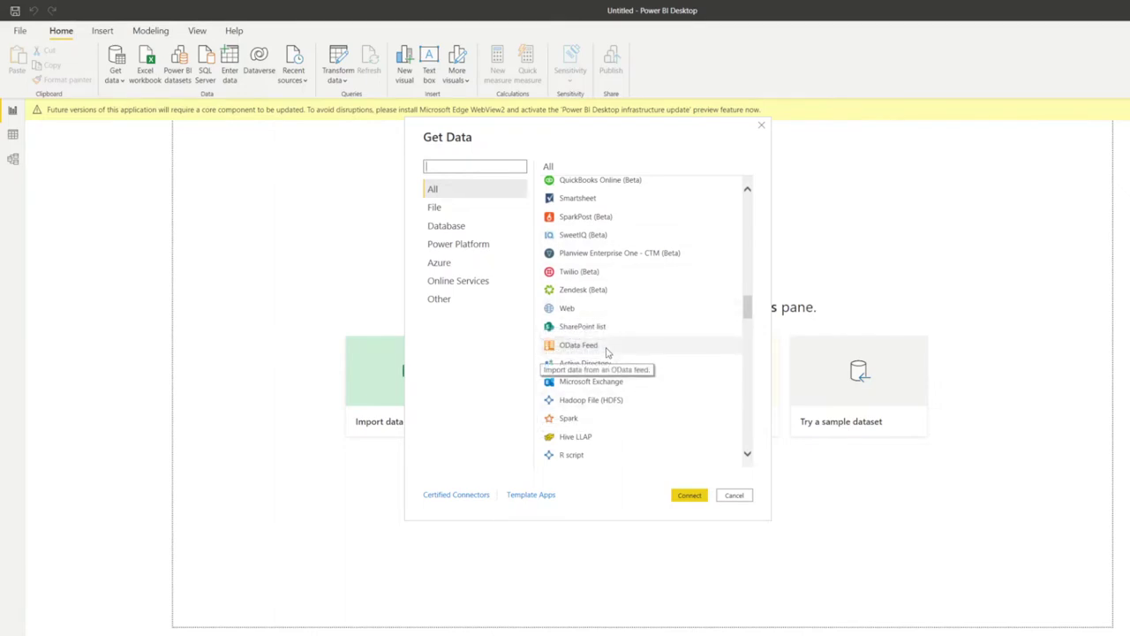
scroll(676, 436, "down", 1)
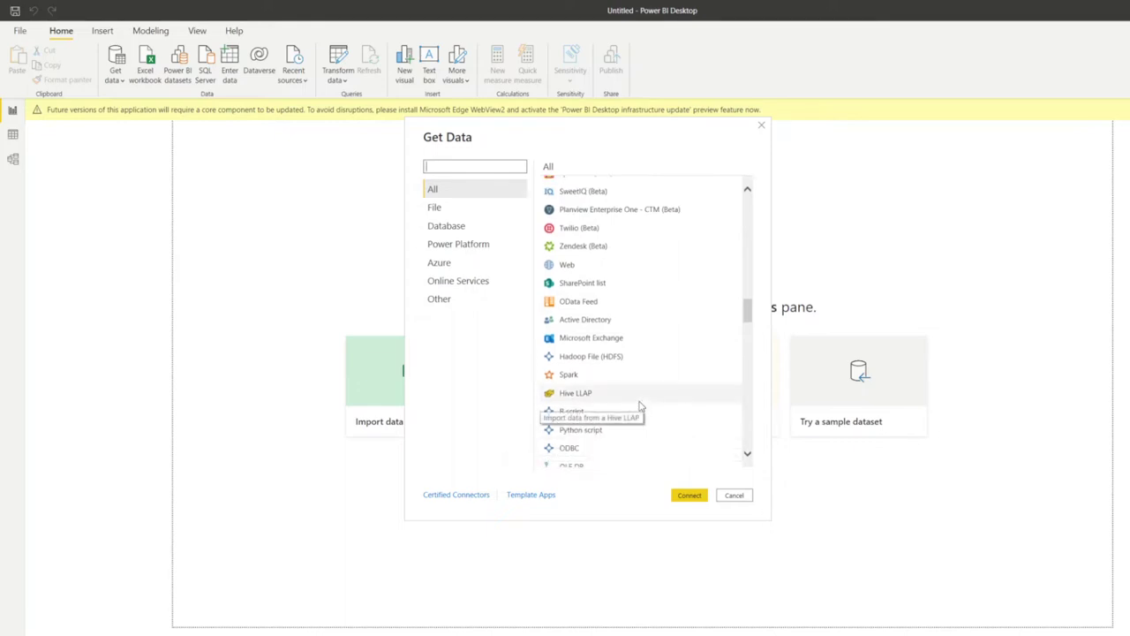
scroll(640, 406, "down", 2)
scroll(618, 354, "down", 1)
scroll(623, 356, "down", 2)
scroll(671, 362, "down", 3)
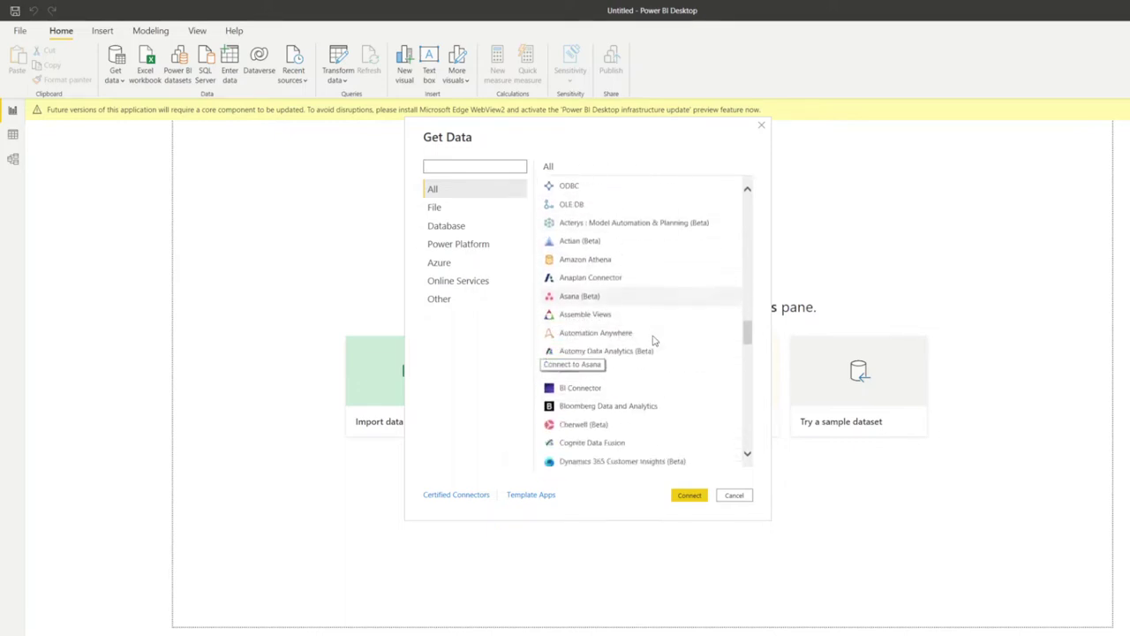
scroll(653, 339, "down", 4)
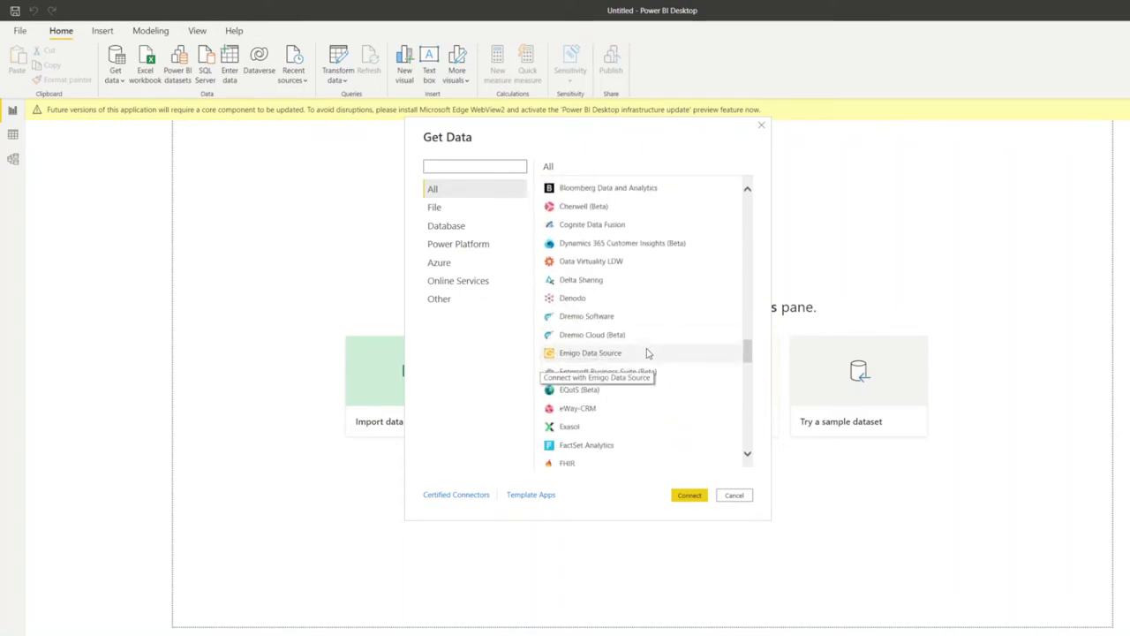
scroll(650, 358, "down", 1)
scroll(650, 366, "down", 1)
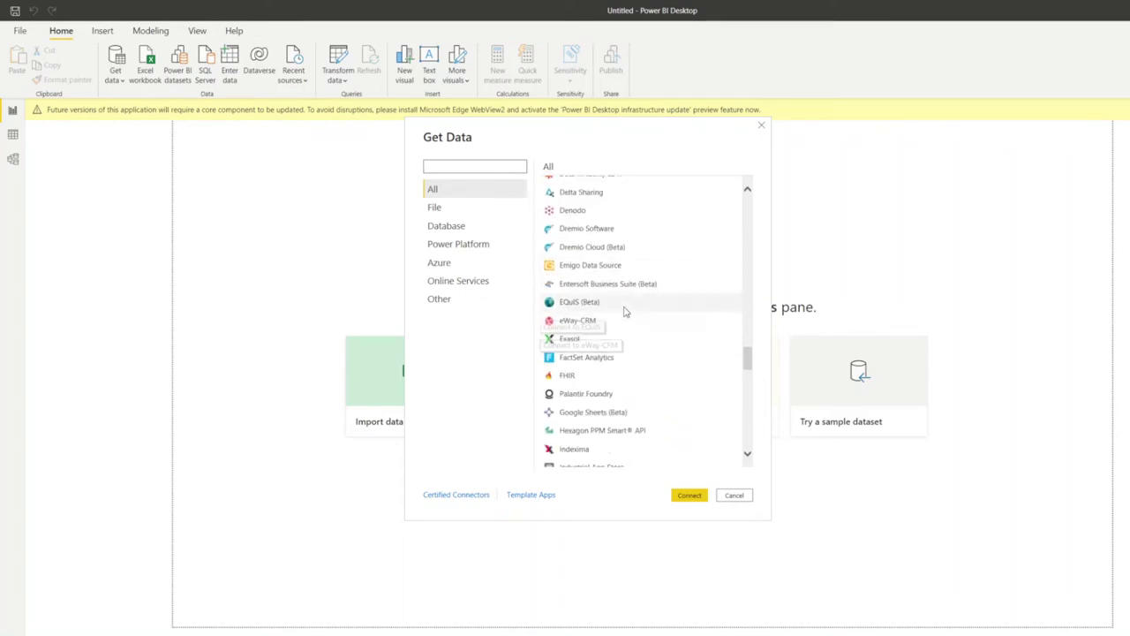
scroll(608, 334, "down", 2)
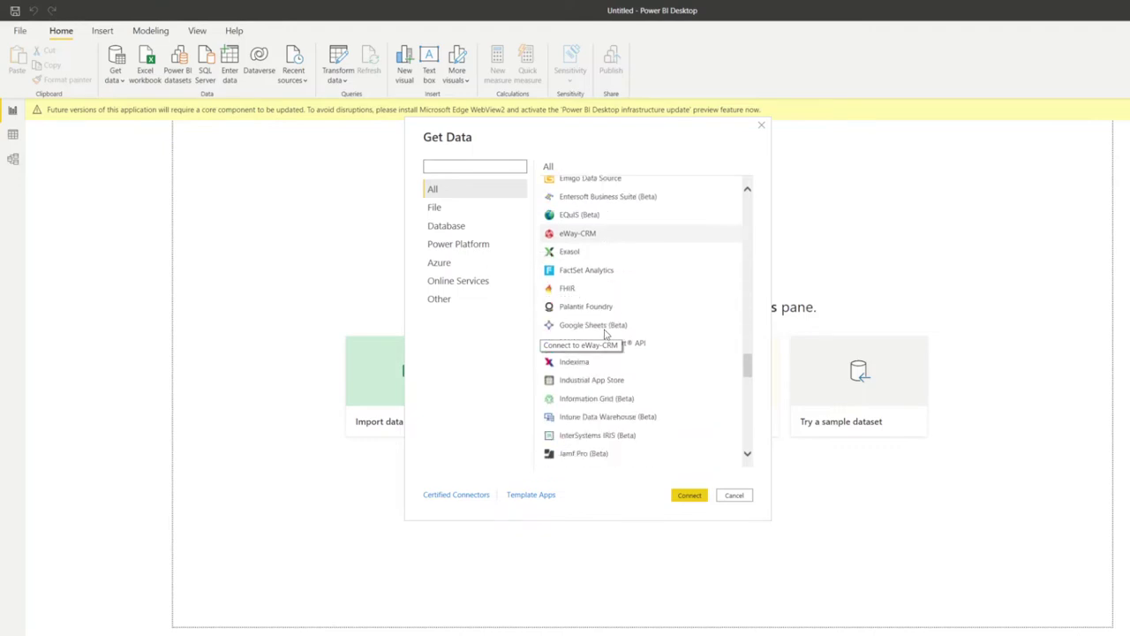
scroll(626, 337, "down", 2)
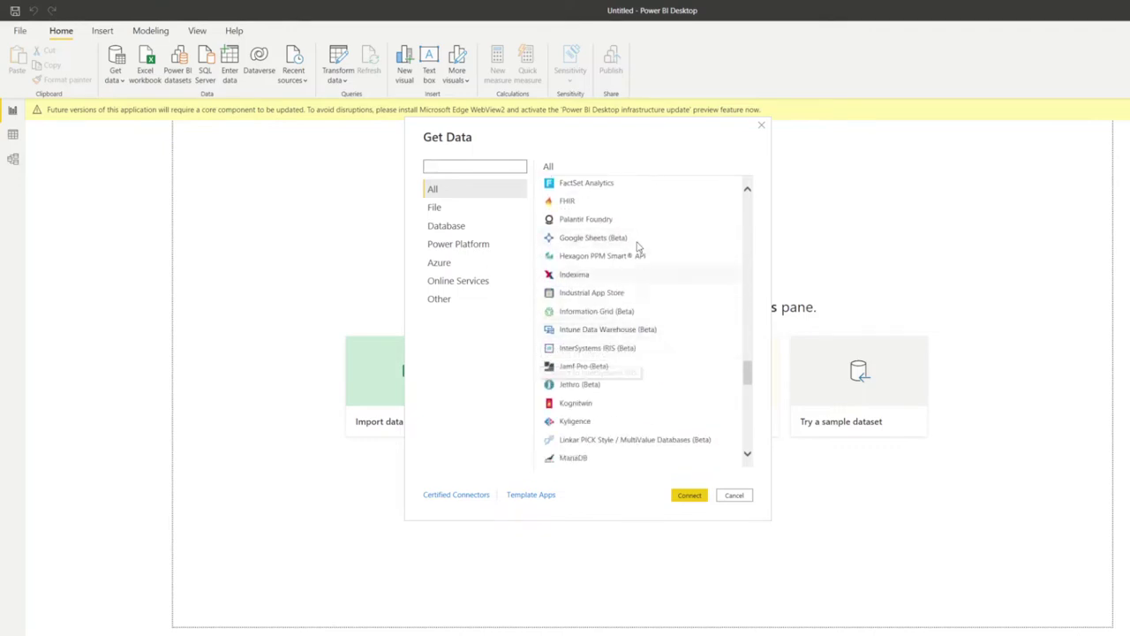
scroll(673, 422, "down", 2)
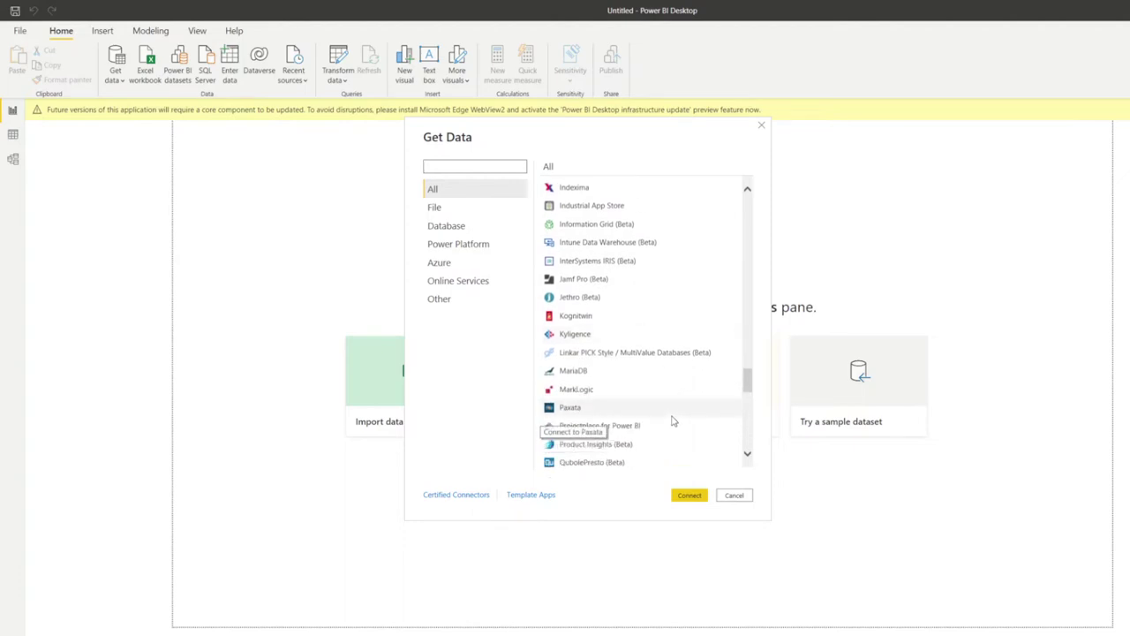
scroll(673, 383, "down", 2)
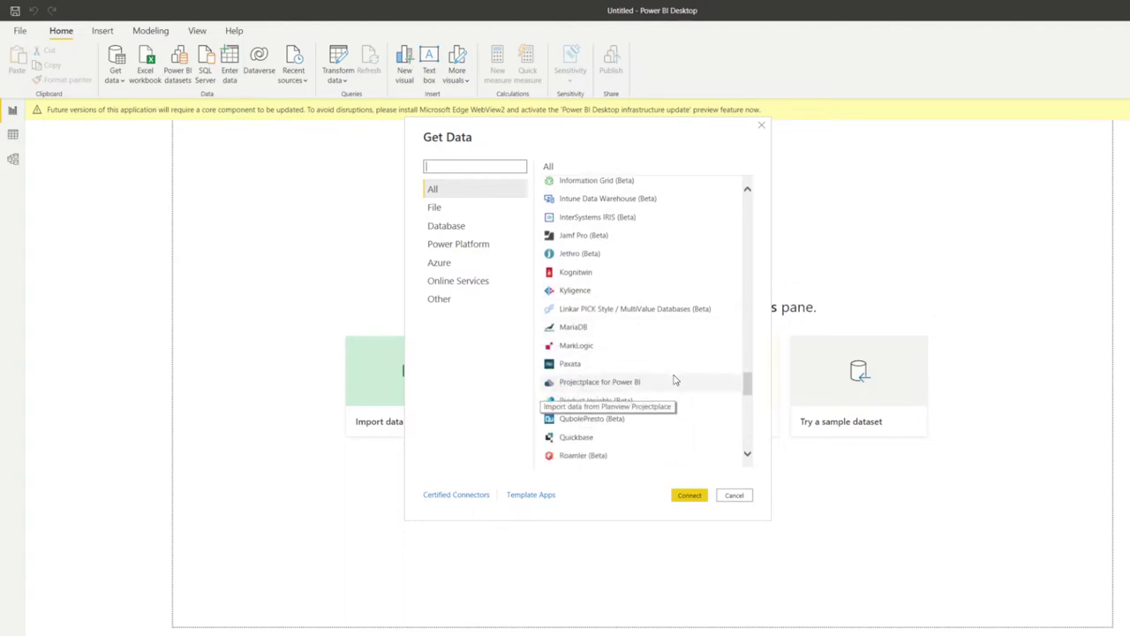
scroll(673, 379, "down", 2)
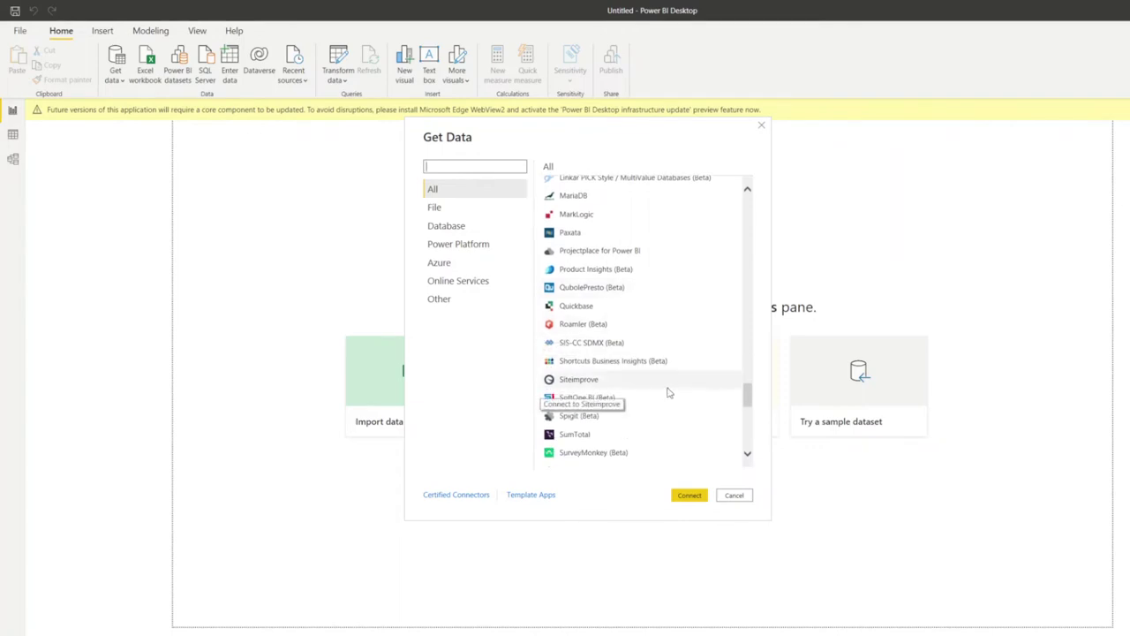
scroll(668, 392, "down", 1)
scroll(668, 392, "down", 2)
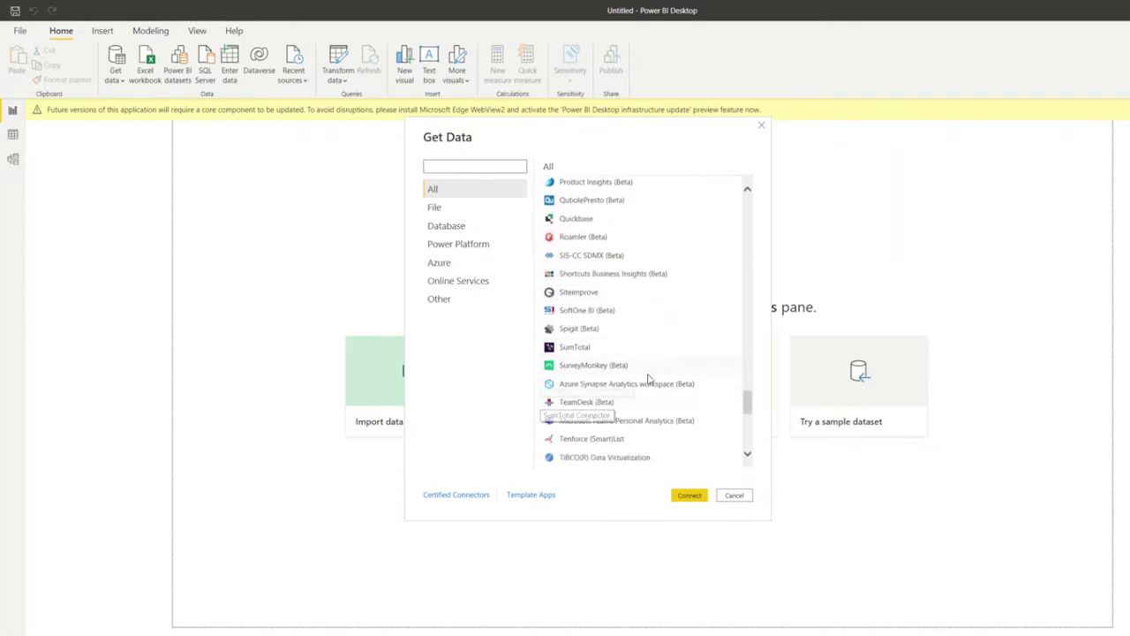
scroll(653, 382, "down", 2)
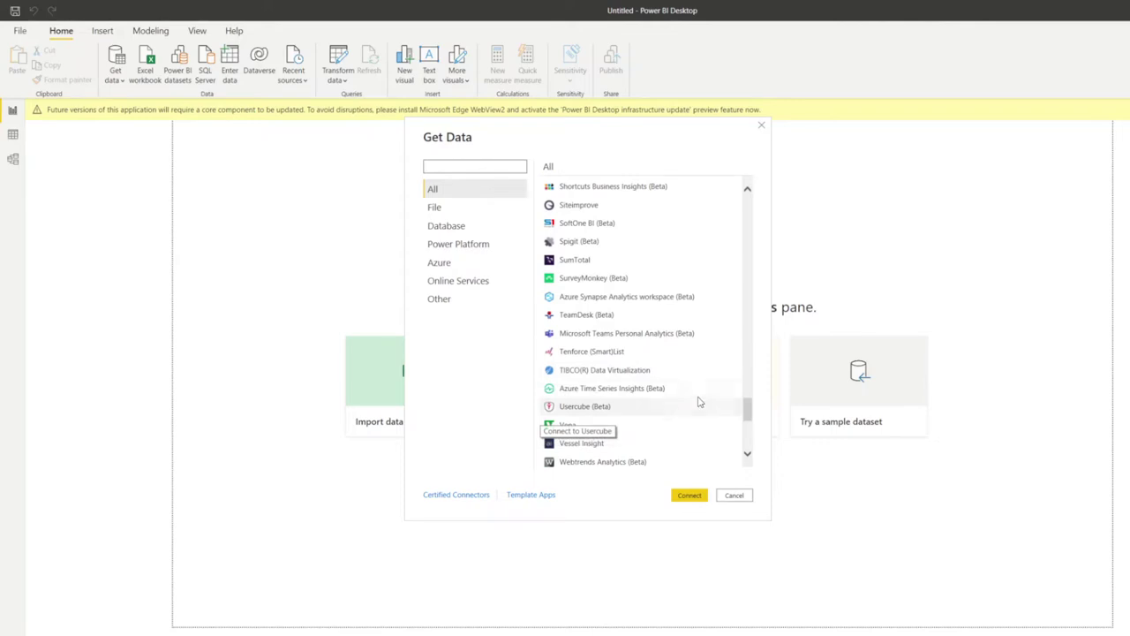
scroll(699, 401, "down", 2)
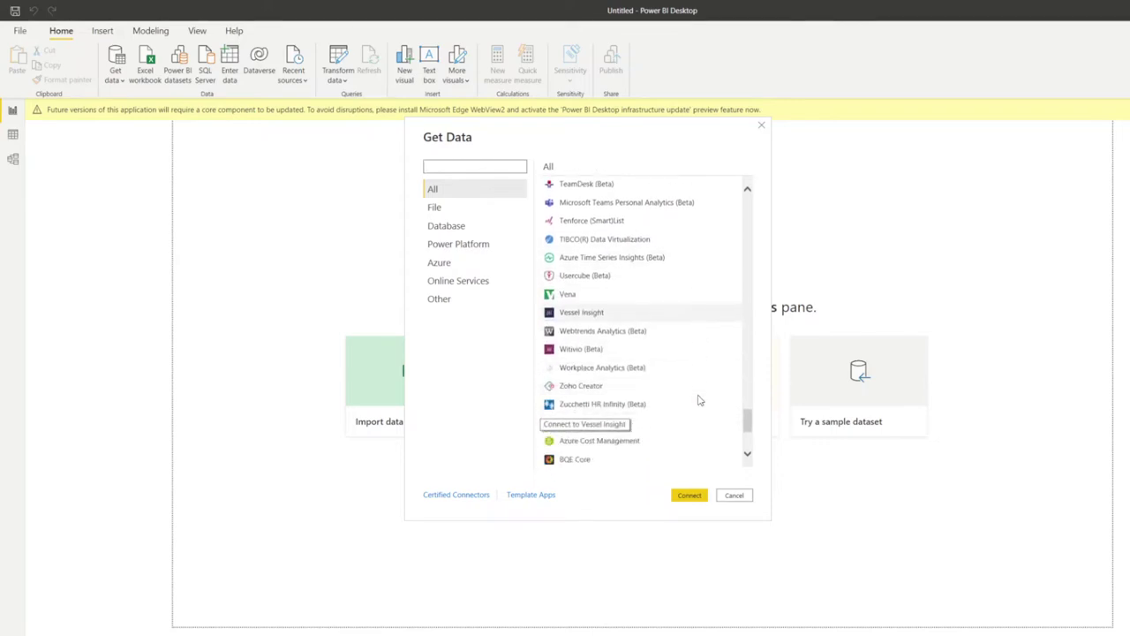
scroll(699, 400, "down", 1)
scroll(700, 401, "down", 1)
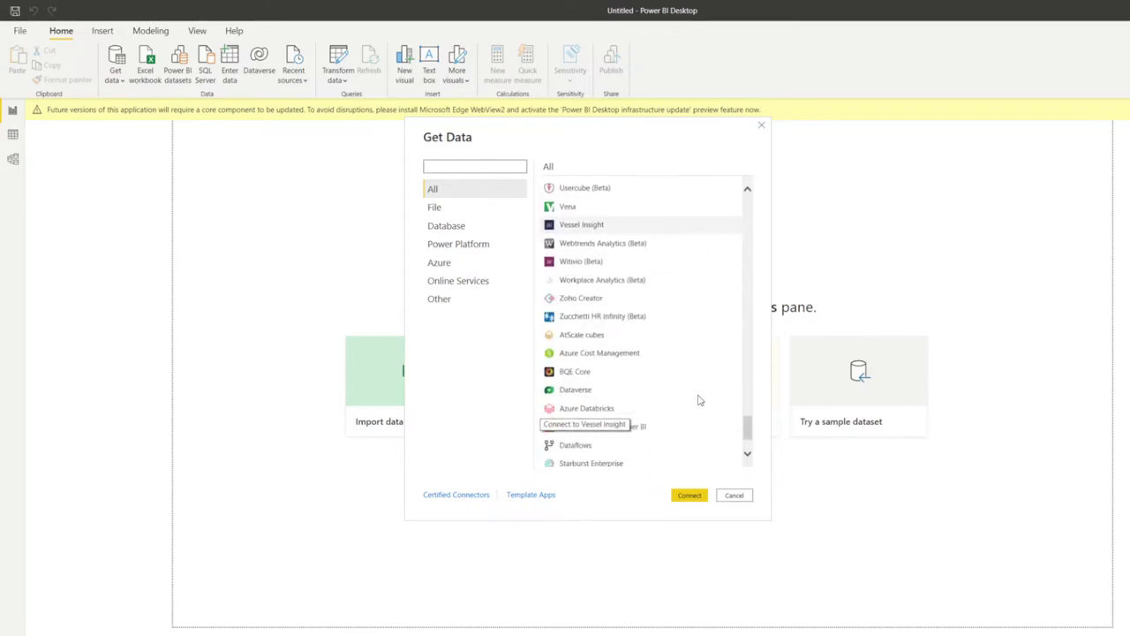
scroll(699, 401, "down", 2)
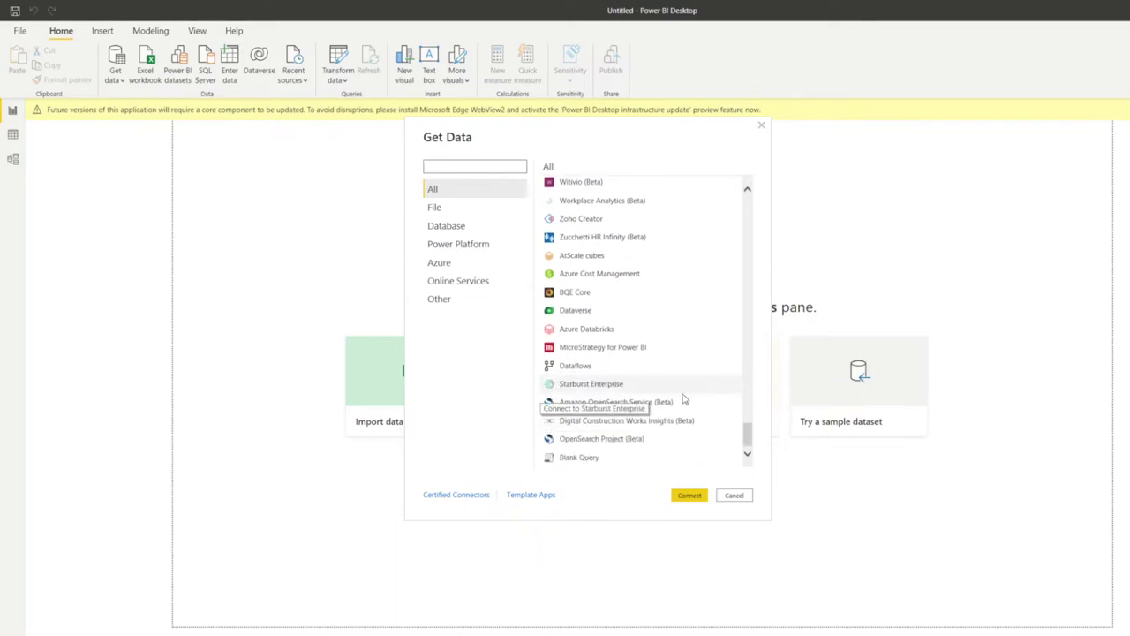
scroll(739, 383, "up", 5)
left_click_drag(744, 421, 727, 189)
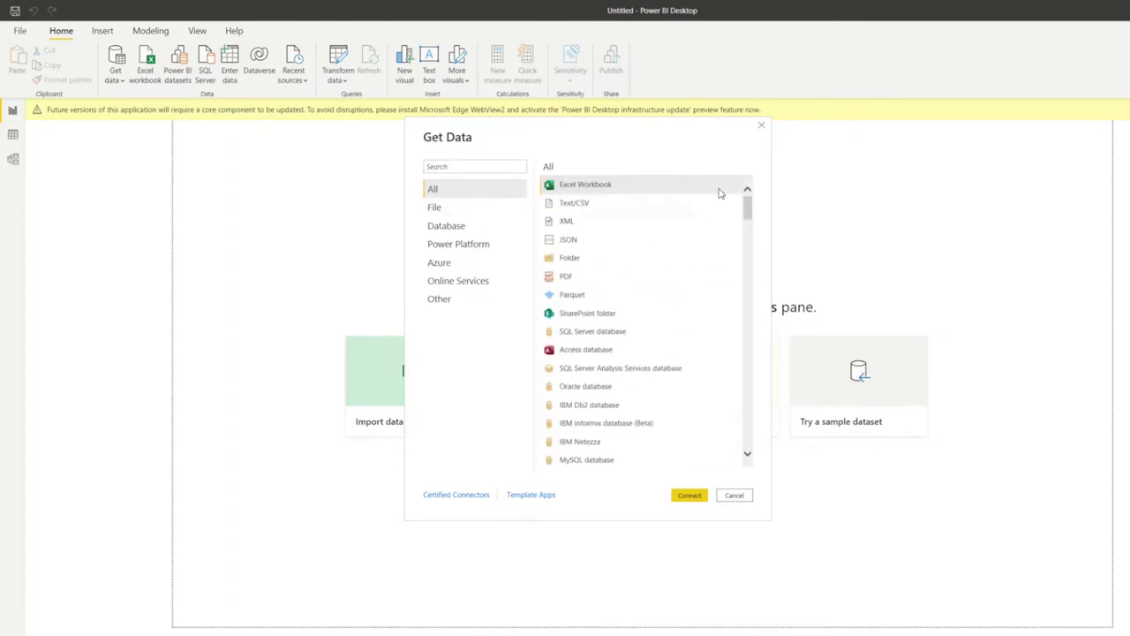
Connect to country_vaccinations.csv in the covid vaccination DB folder on drive G as a text/CSV source and open it for data transformation
left_click(607, 186)
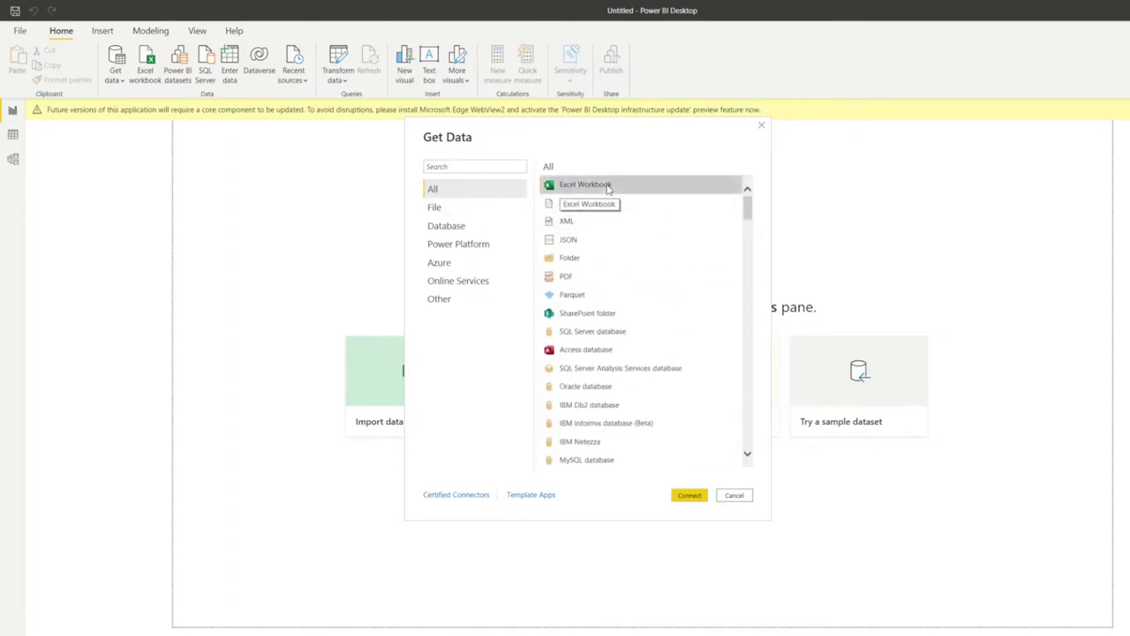
left_click(690, 496)
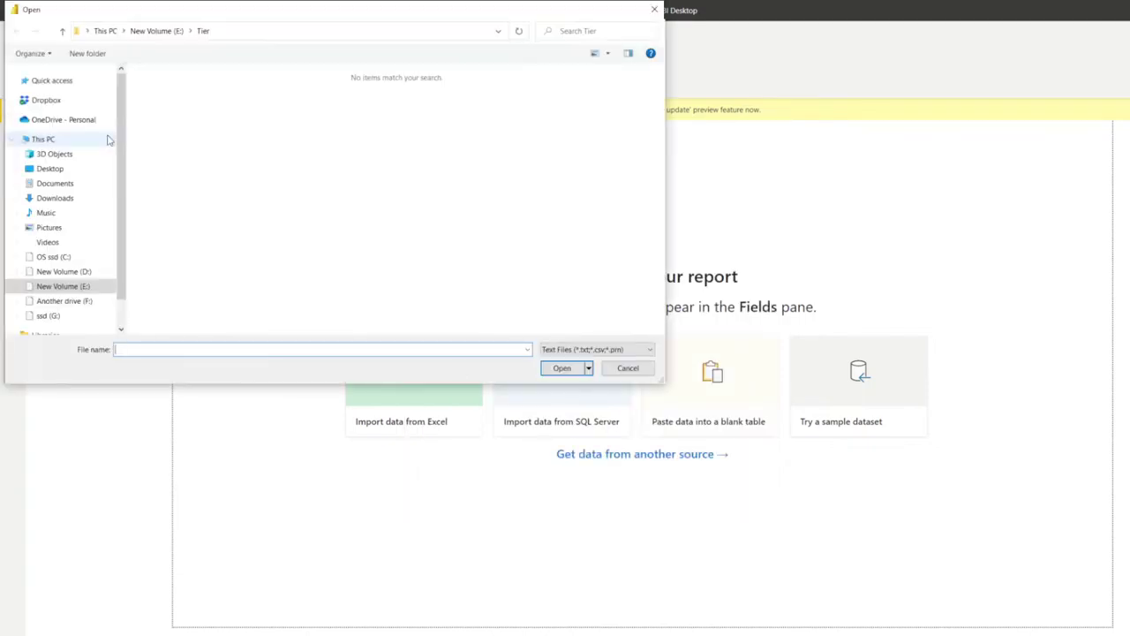
left_click(51, 317)
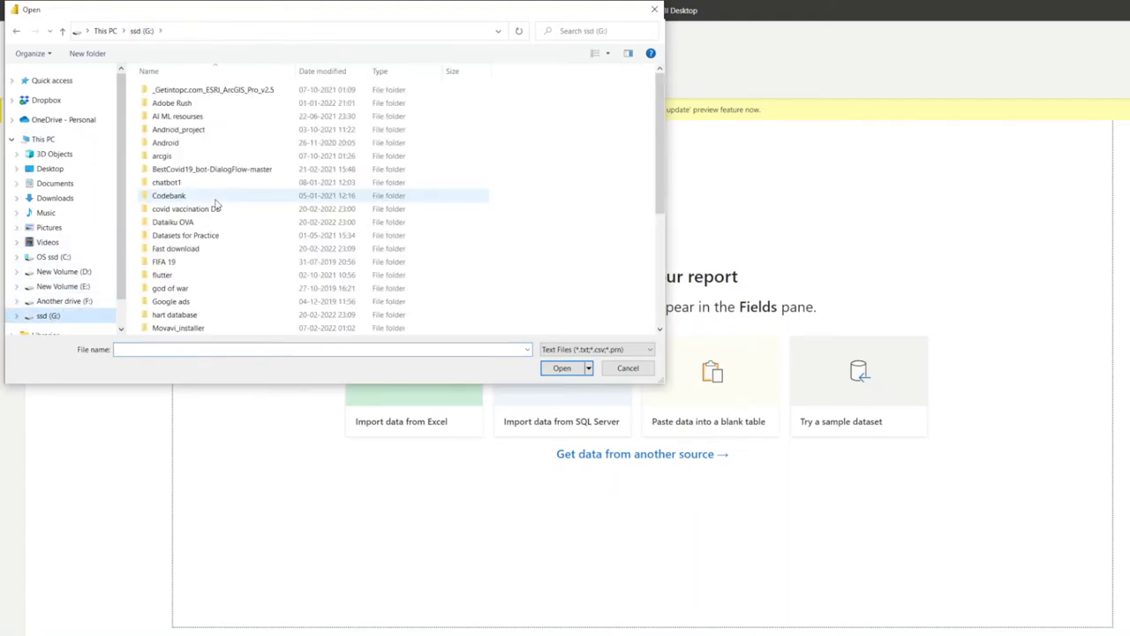
double_click(212, 209)
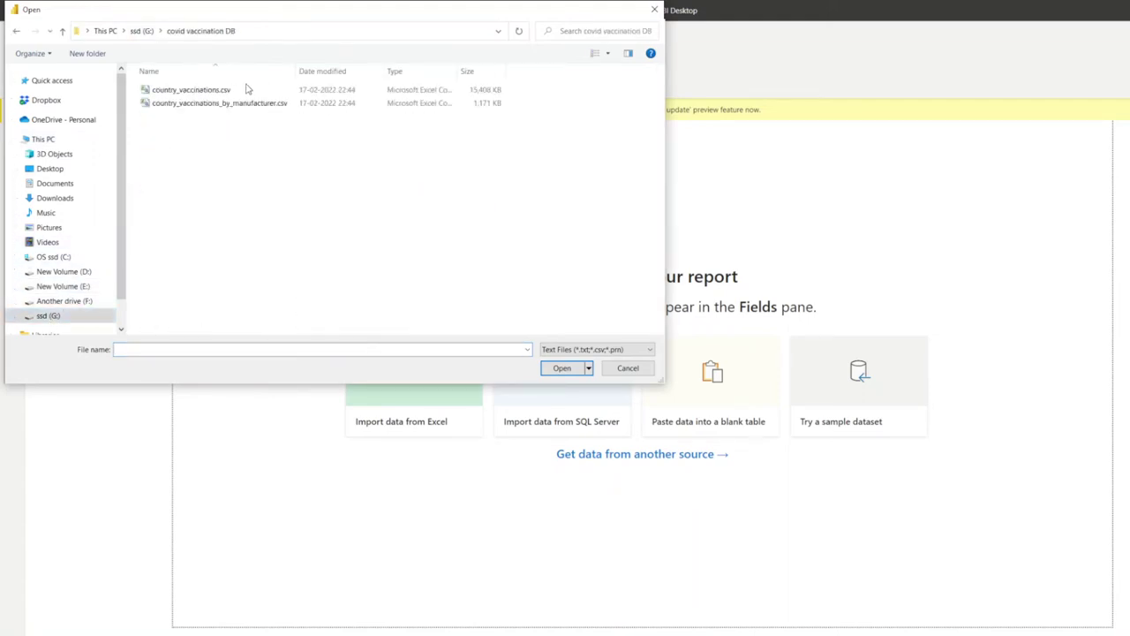
left_click(214, 91)
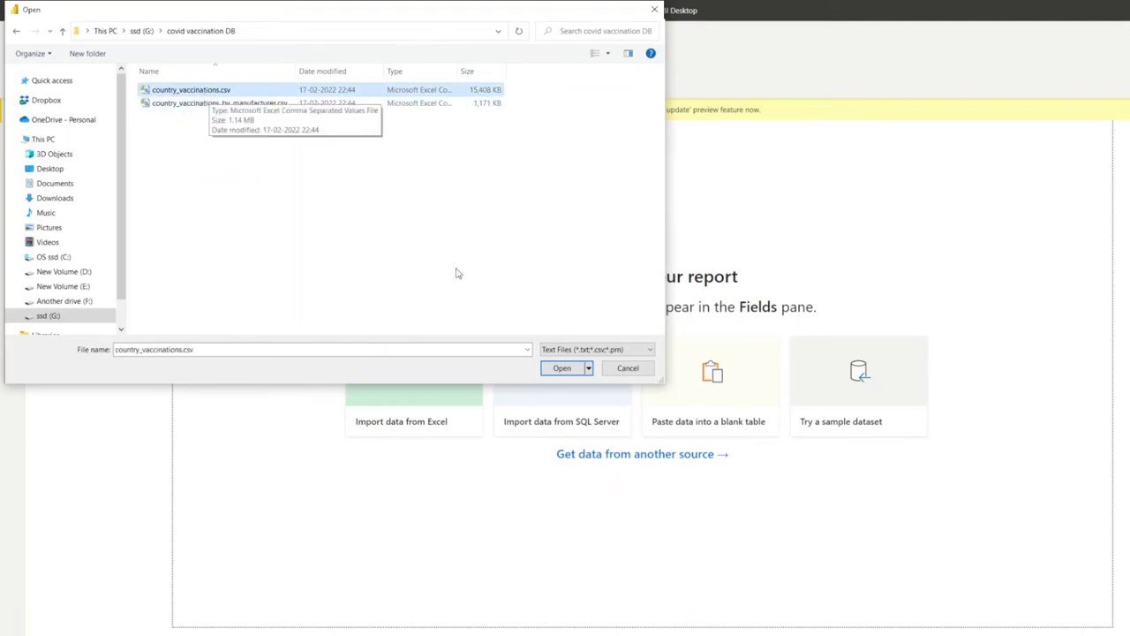
left_click(562, 368)
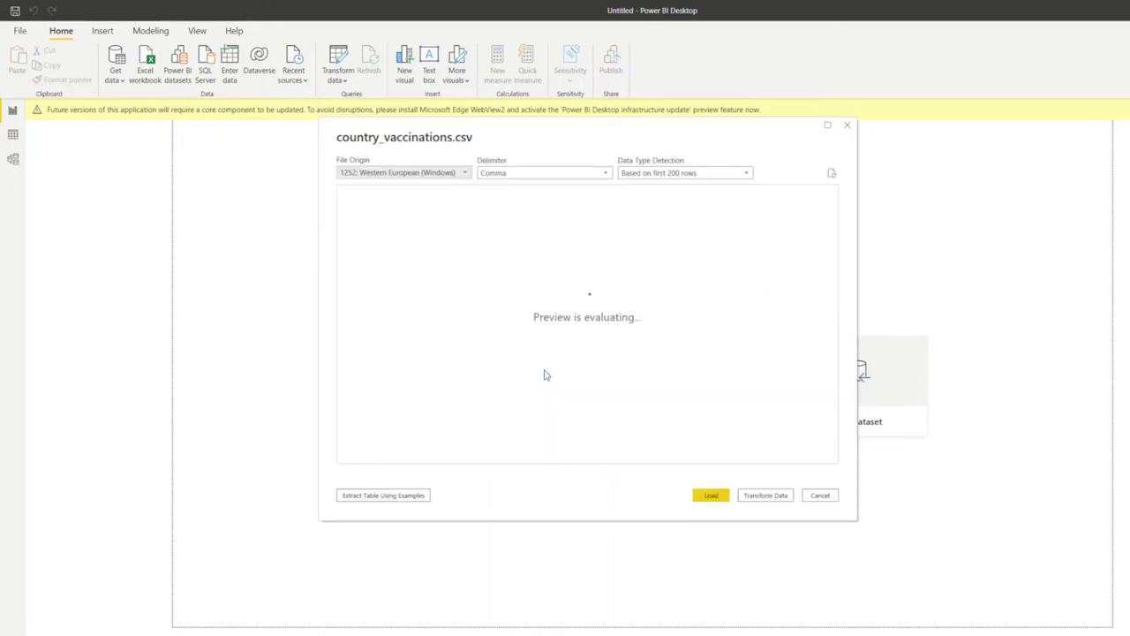
left_click(758, 502)
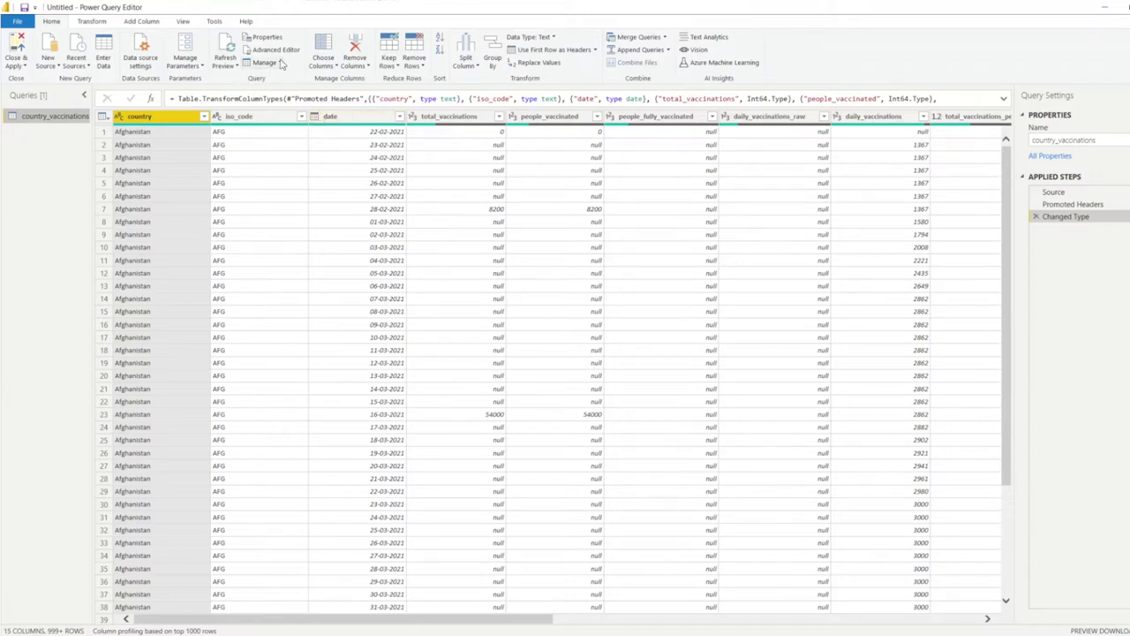
Look over the transformation and column-adding tools in Power Query Editor, and minimize the editor window
left_click(91, 22)
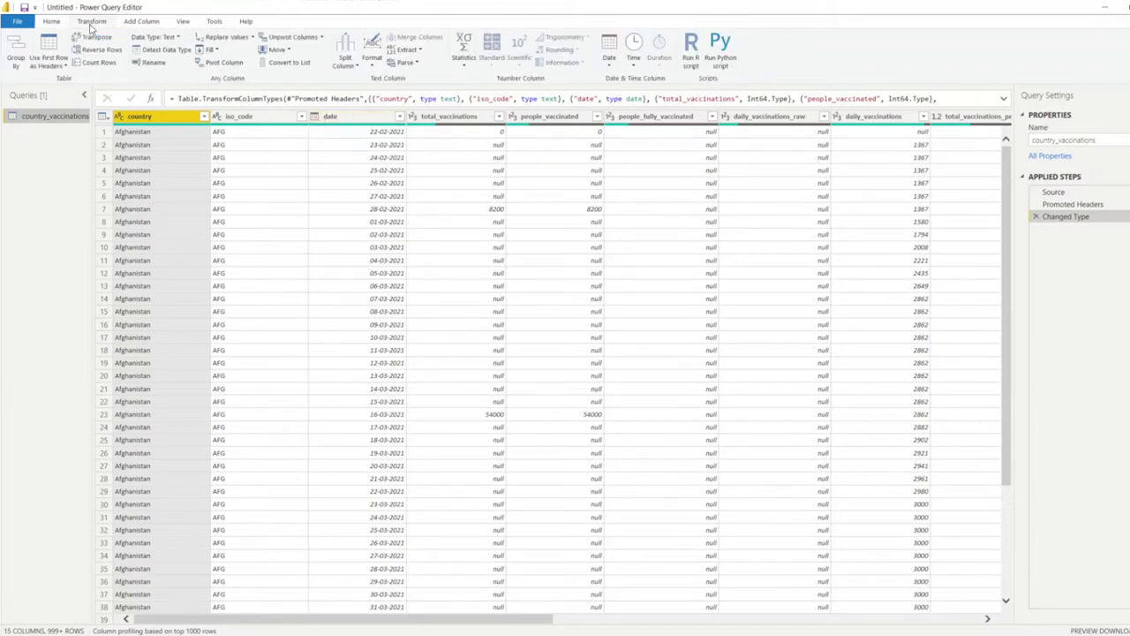
left_click(138, 23)
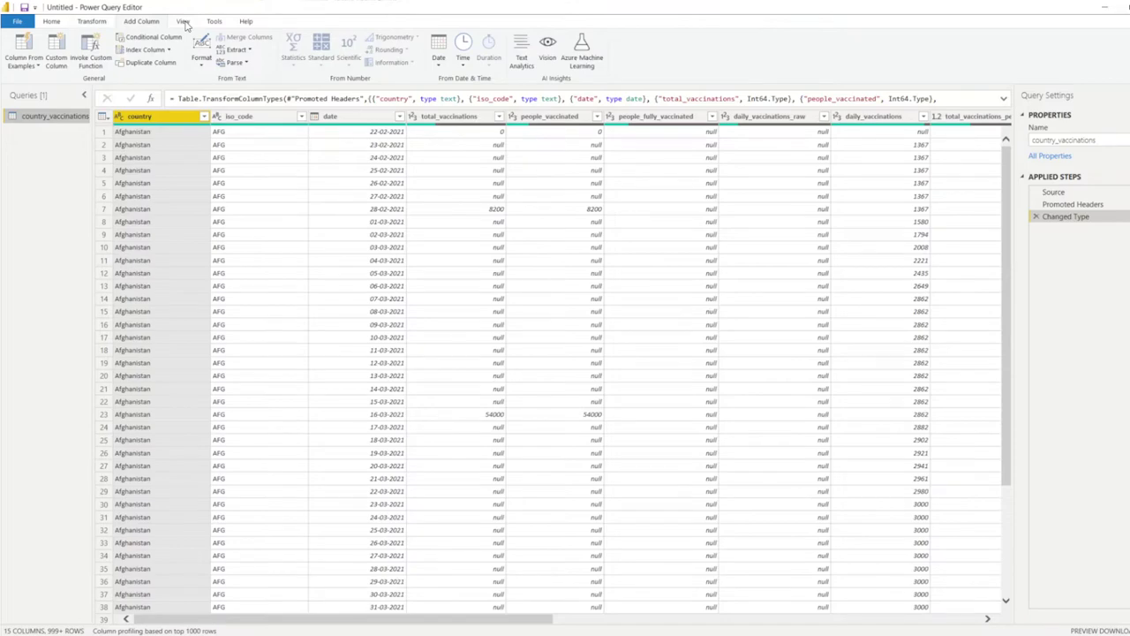
left_click(100, 24)
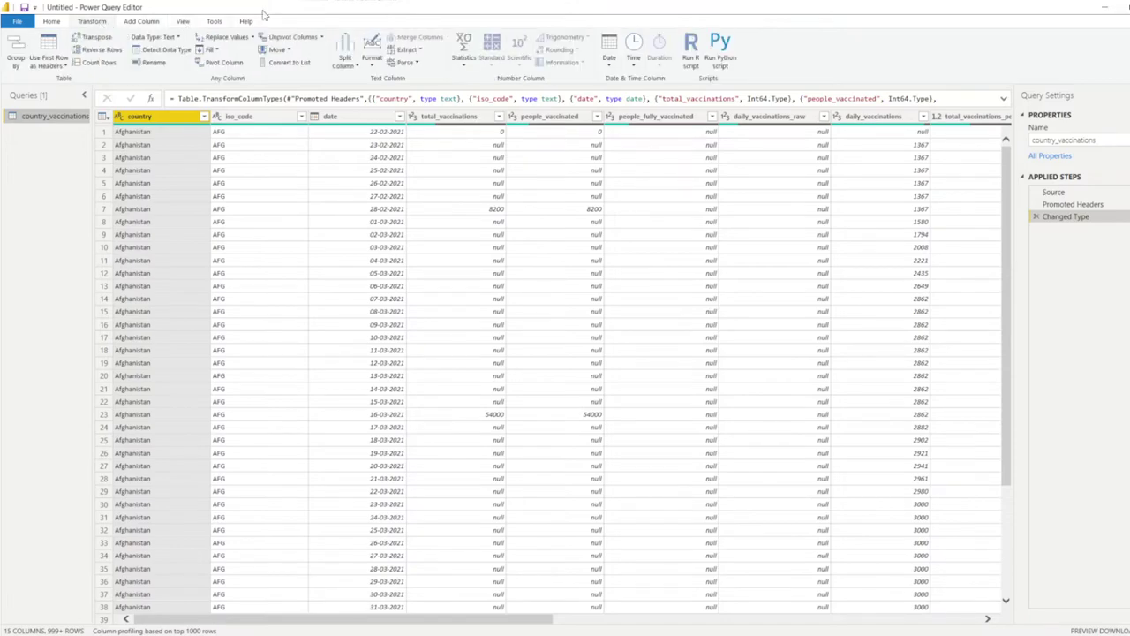
double_click(412, 8)
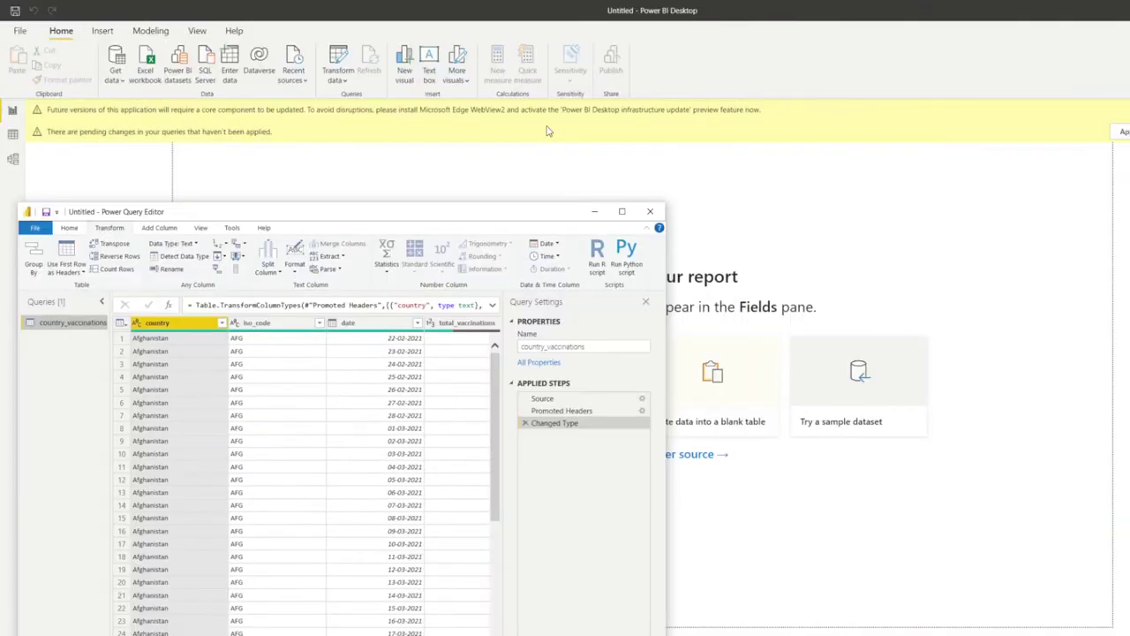
left_click(593, 212)
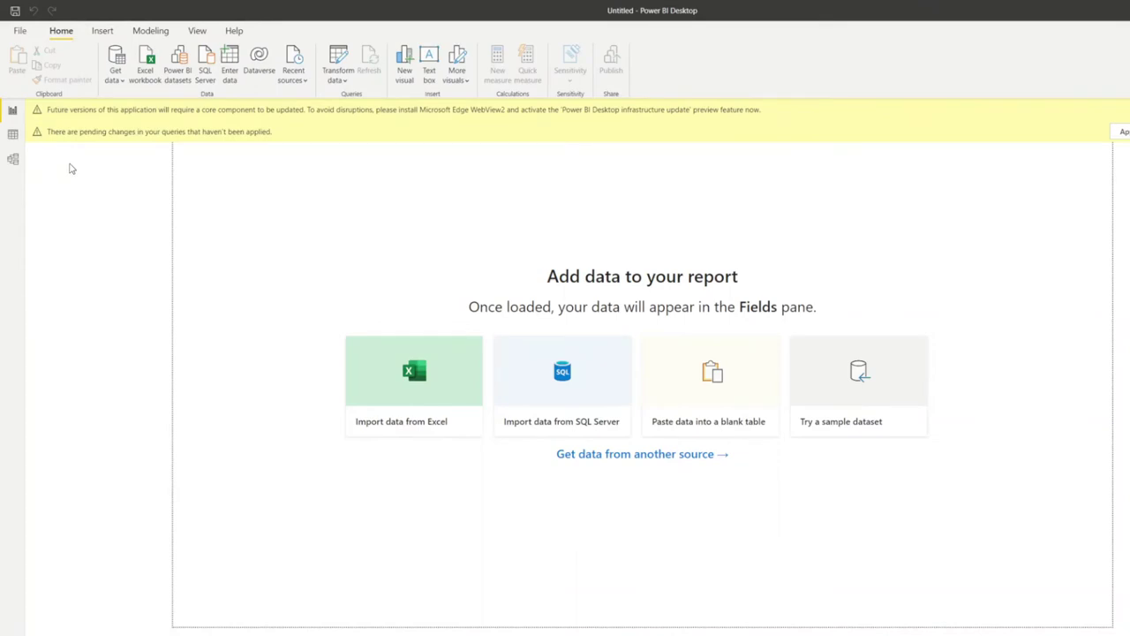
Check the model view and the data view of the report and return to the report view
left_click(13, 162)
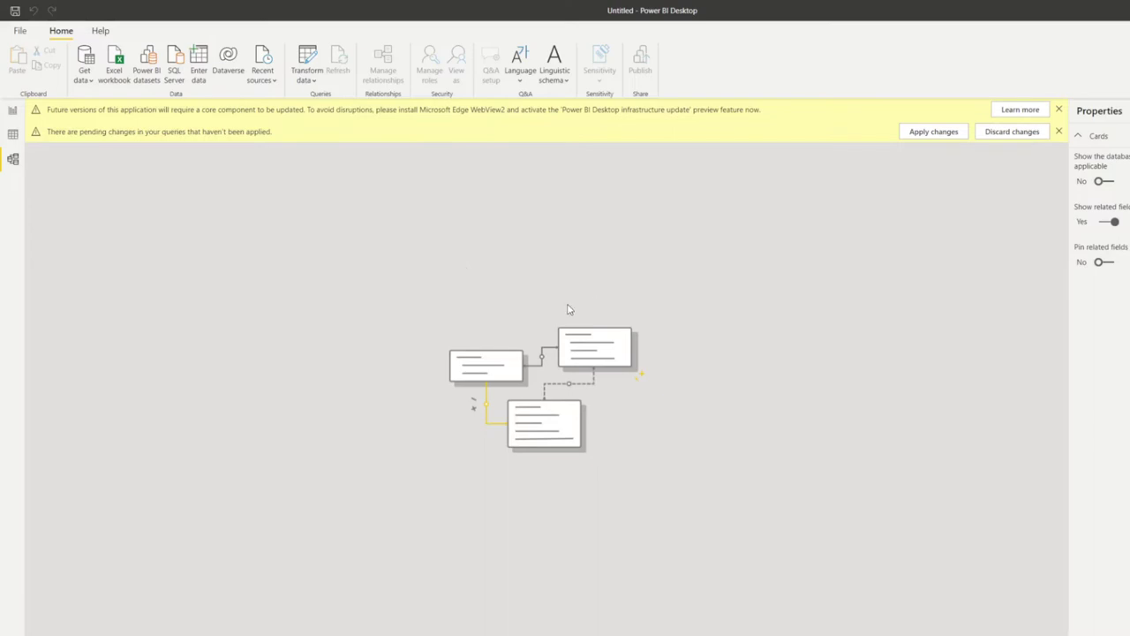
left_click(13, 135)
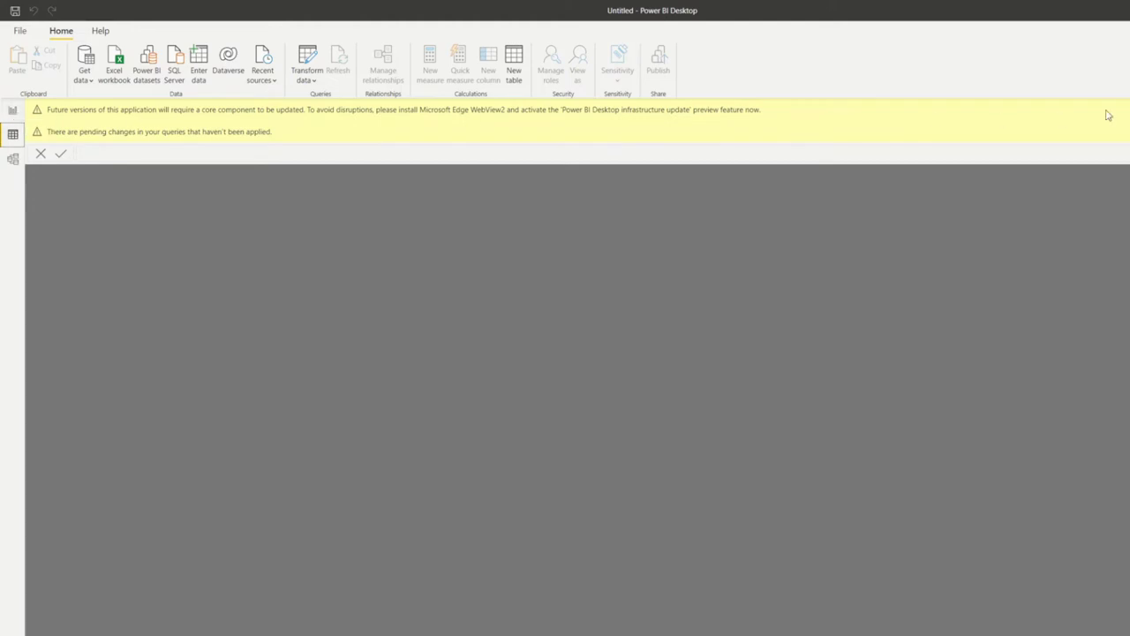
left_click(12, 110)
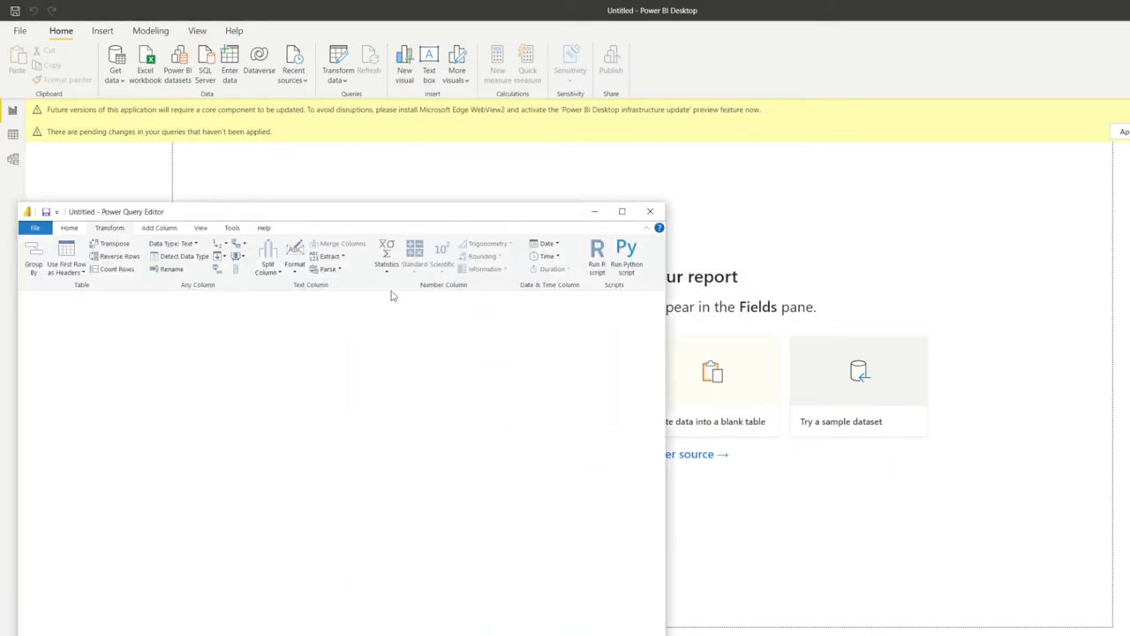
Move the Power Query Editor aside, close it with its changes applied, and apply the pending query changes to the report
left_click_drag(309, 205, 856, 133)
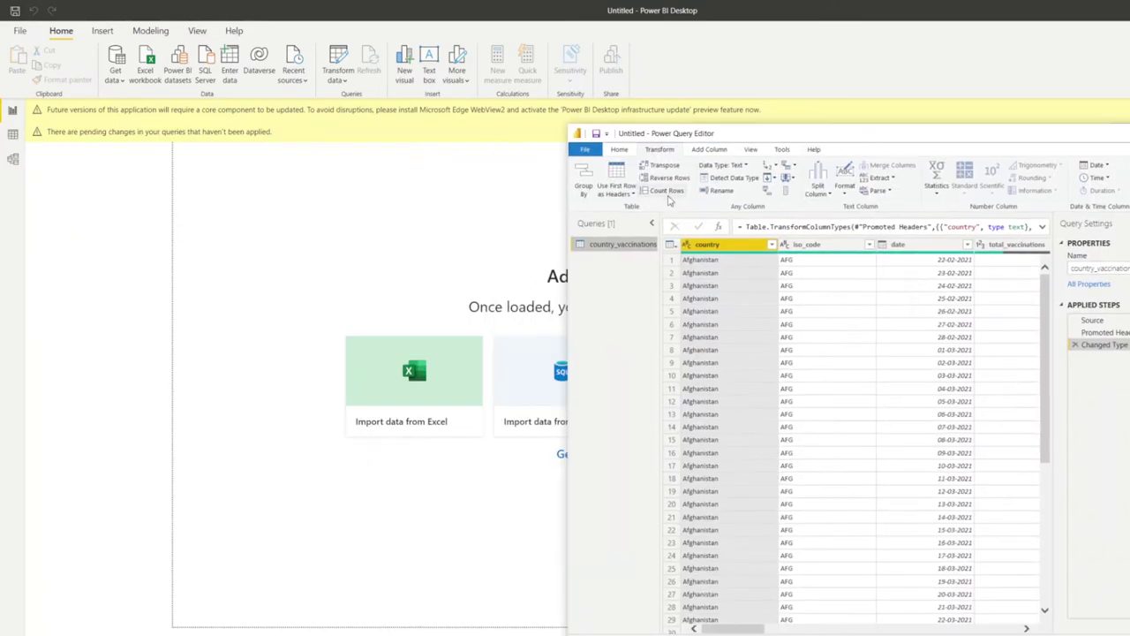
left_click(584, 149)
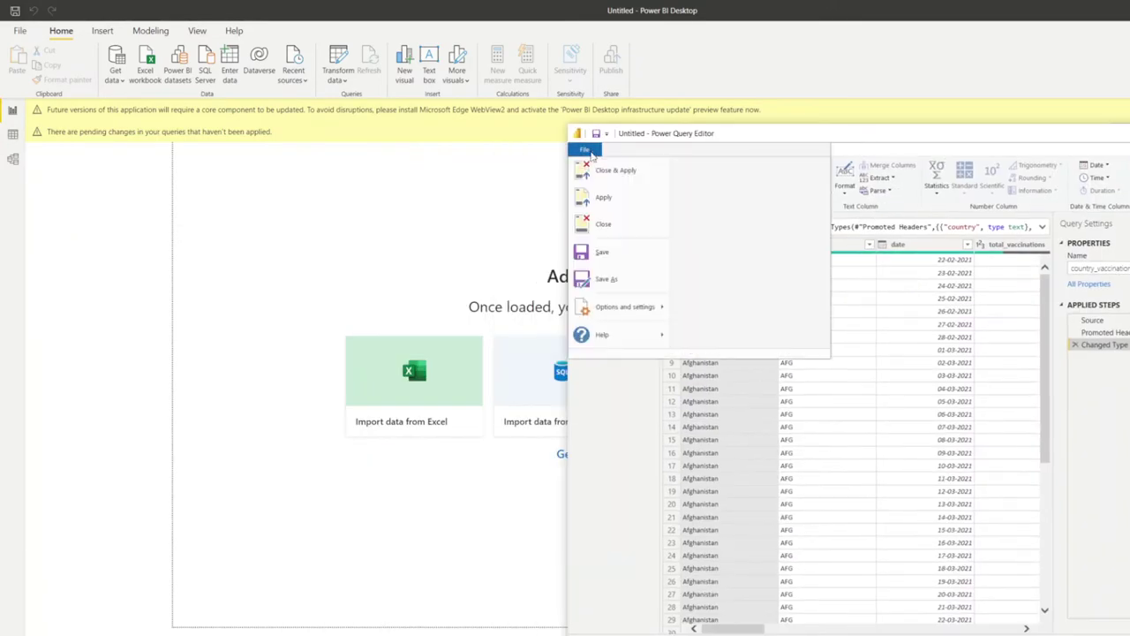
left_click(598, 175)
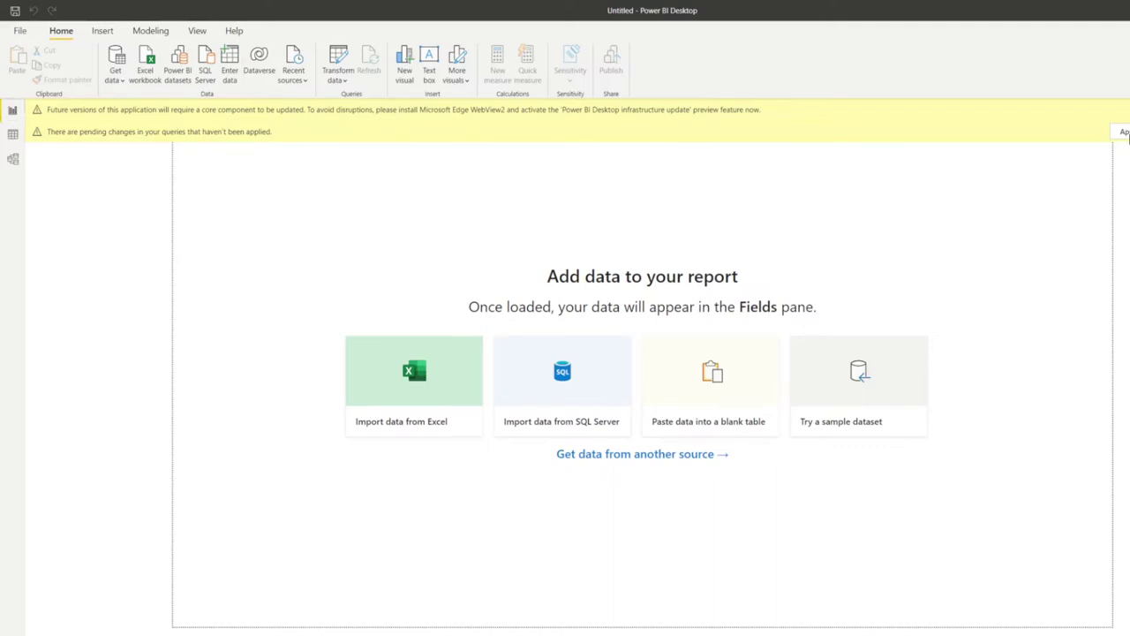
left_click(1124, 141)
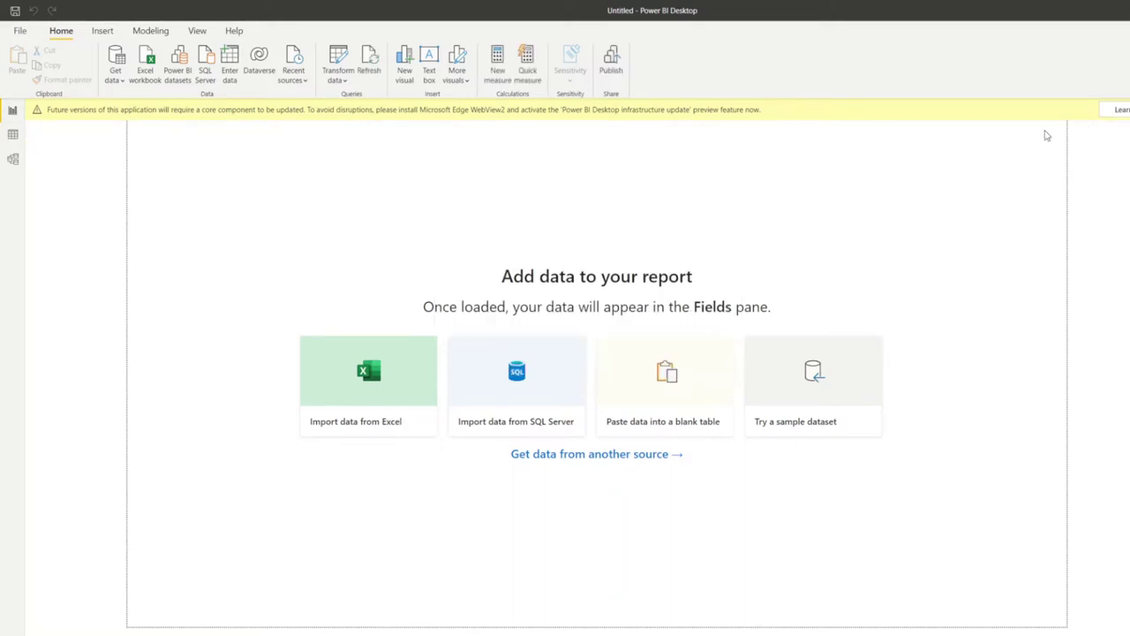
Review the loaded country_vaccinations rows, enlarge the table's card in the model view to show all its fields, and return to the report view
left_click(15, 137)
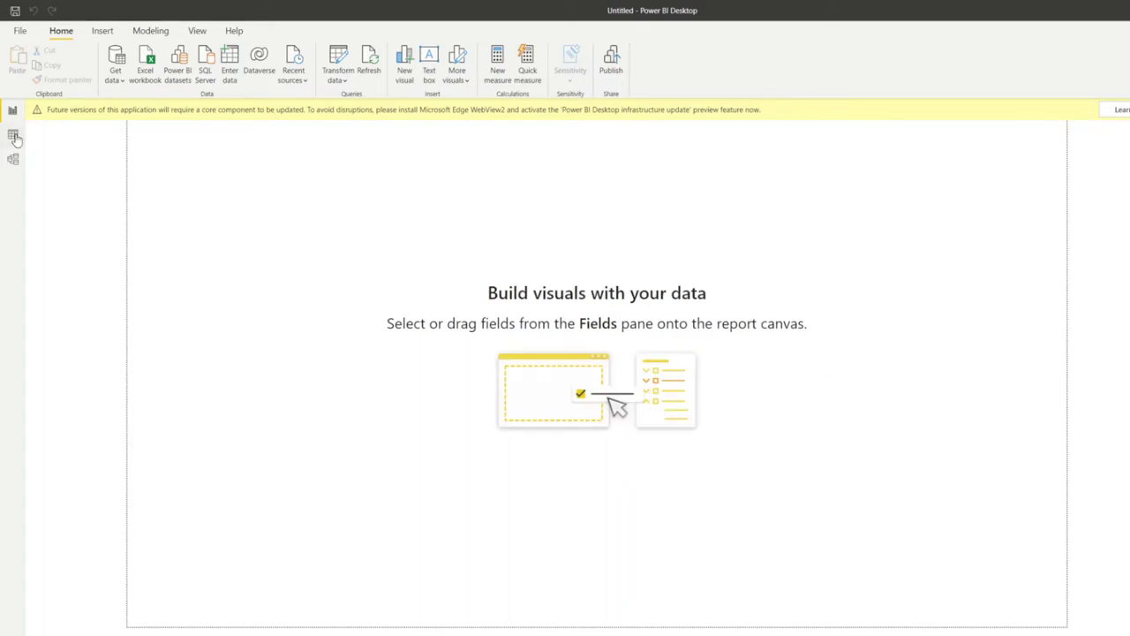
left_click(13, 135)
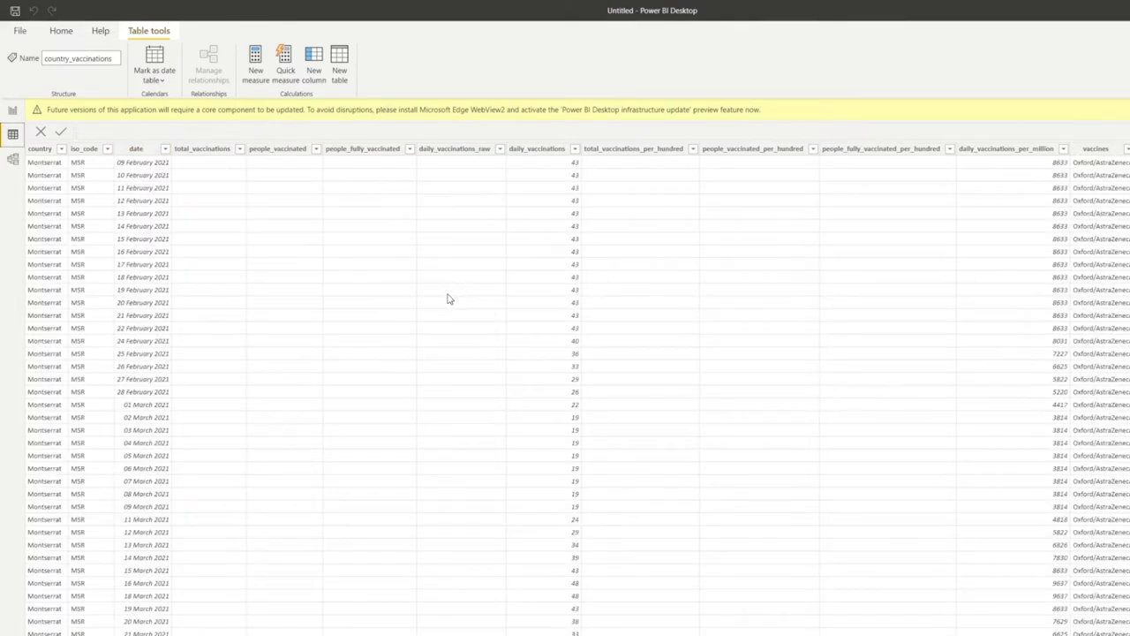
left_click(12, 159)
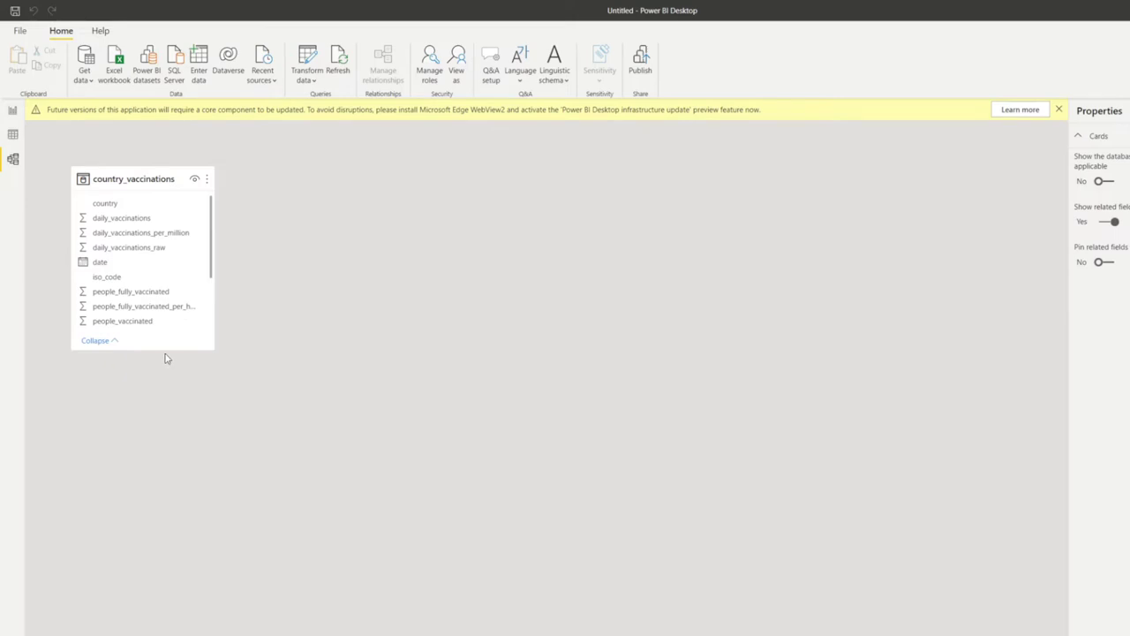
left_click_drag(162, 347, 141, 444)
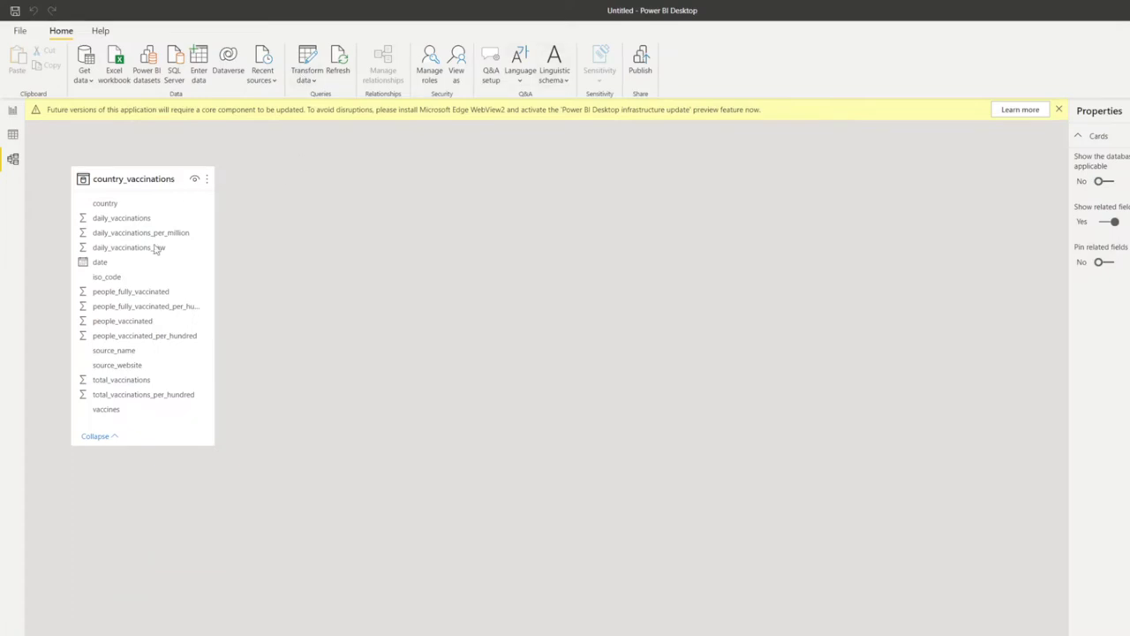
left_click(12, 110)
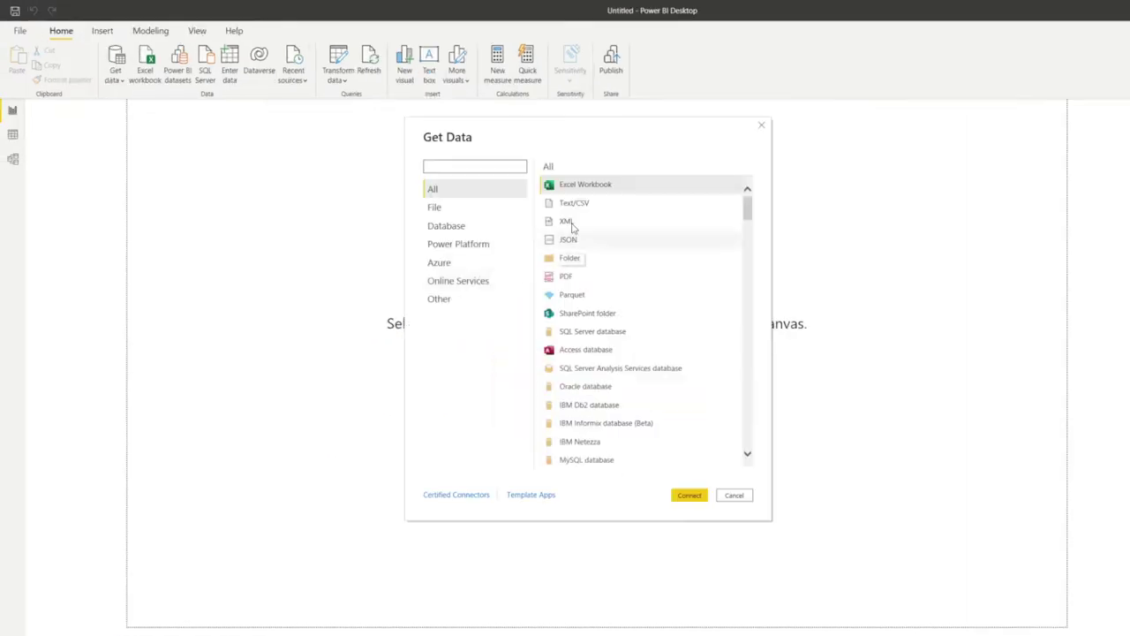
Load country_vaccinations_by_manufacturer.csv from the covid vaccination DB folder as a text/CSV source
left_click(574, 205)
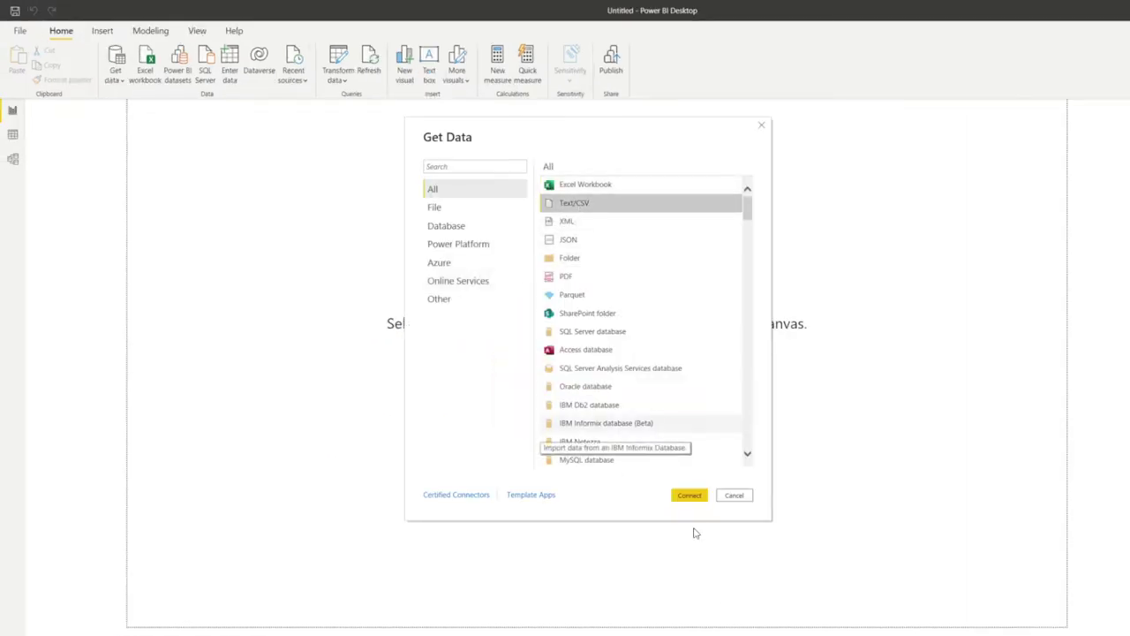
left_click(690, 495)
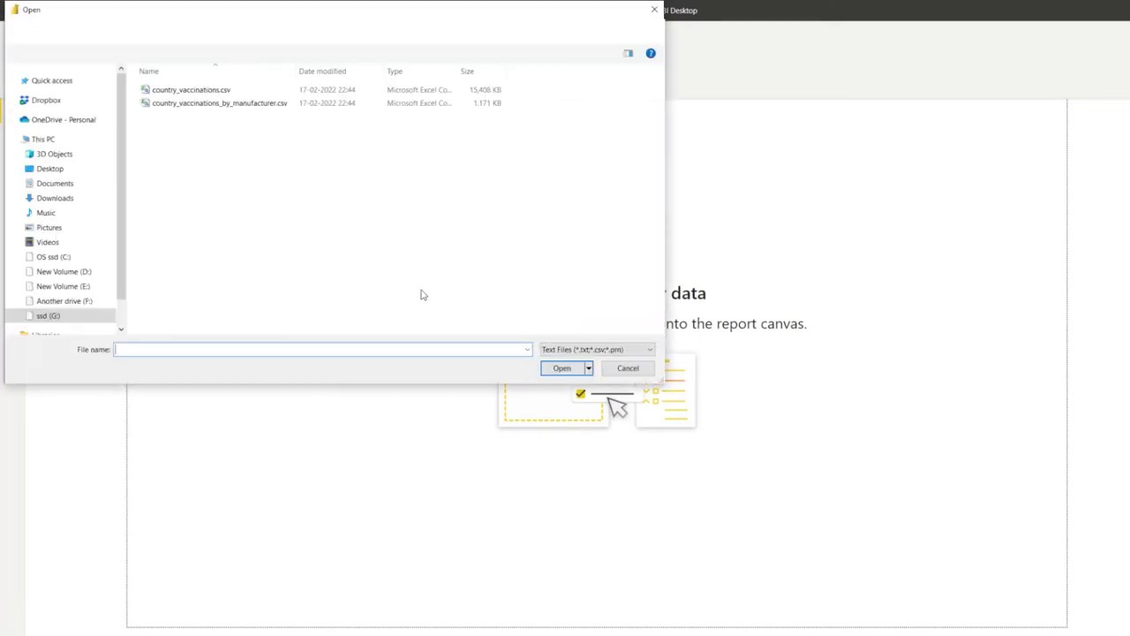
left_click(241, 106)
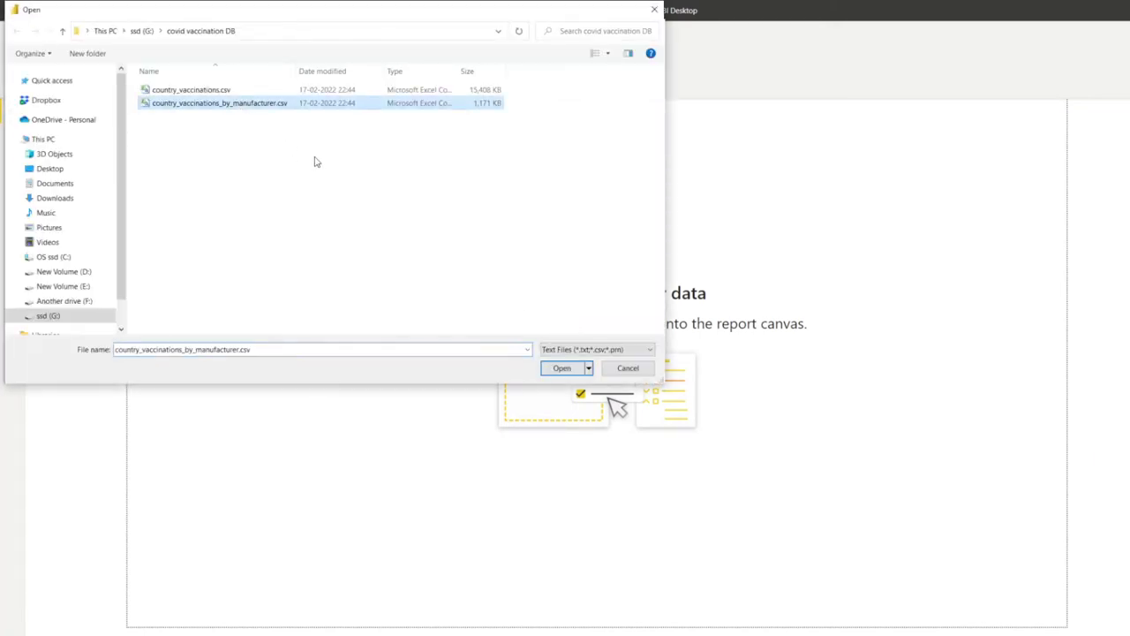
left_click(562, 368)
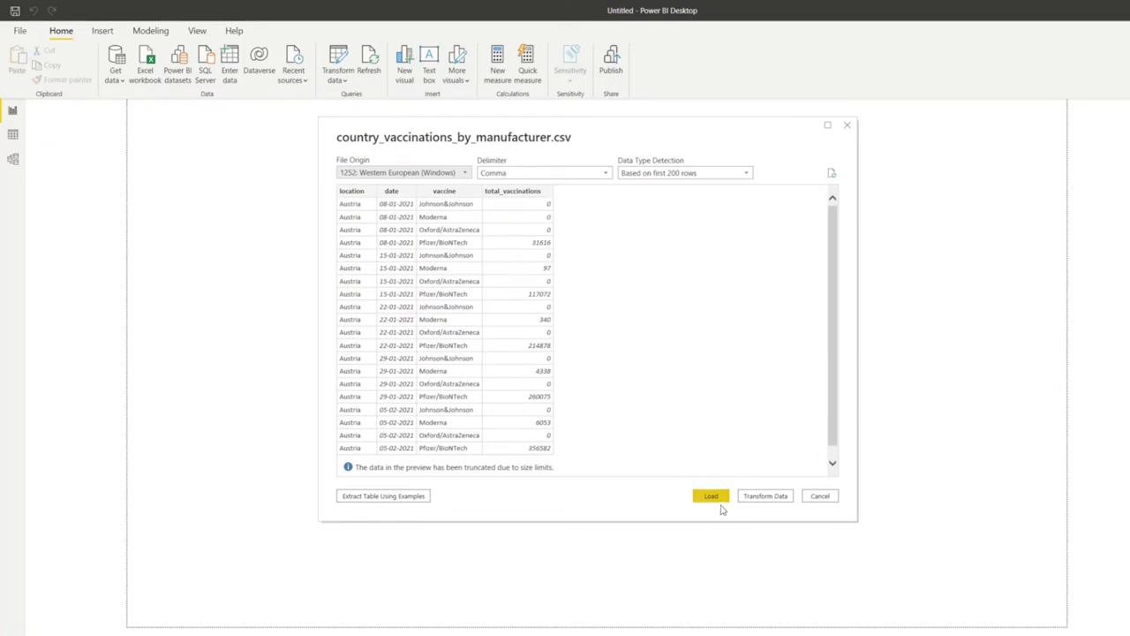
left_click(715, 497)
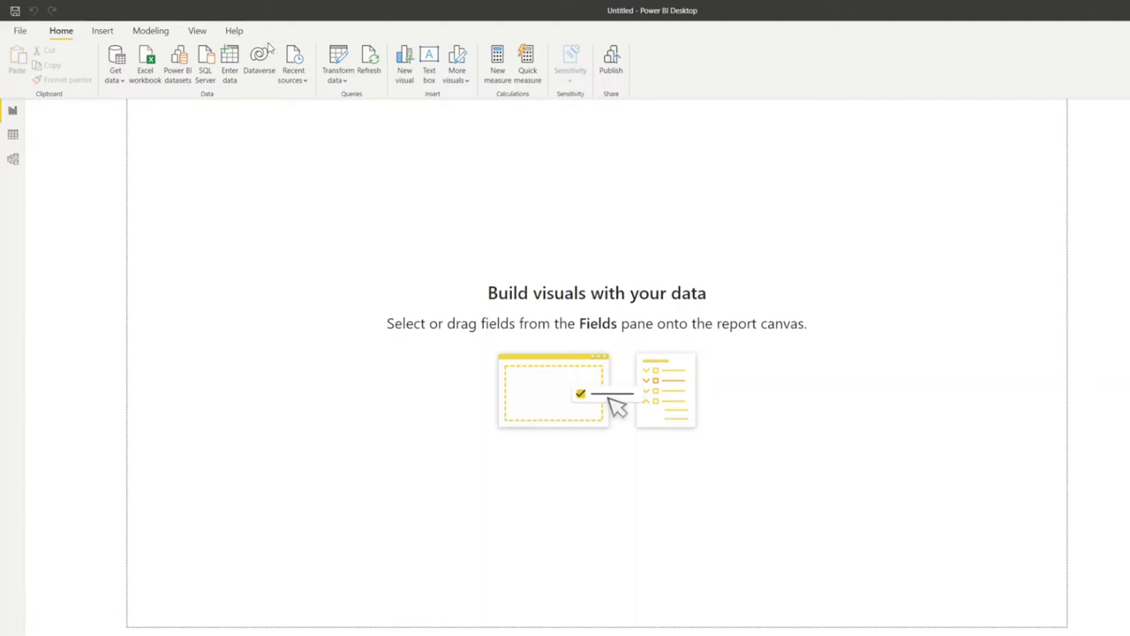
Show the Selection pane and apply the purple gradient theme to the report
left_click(196, 30)
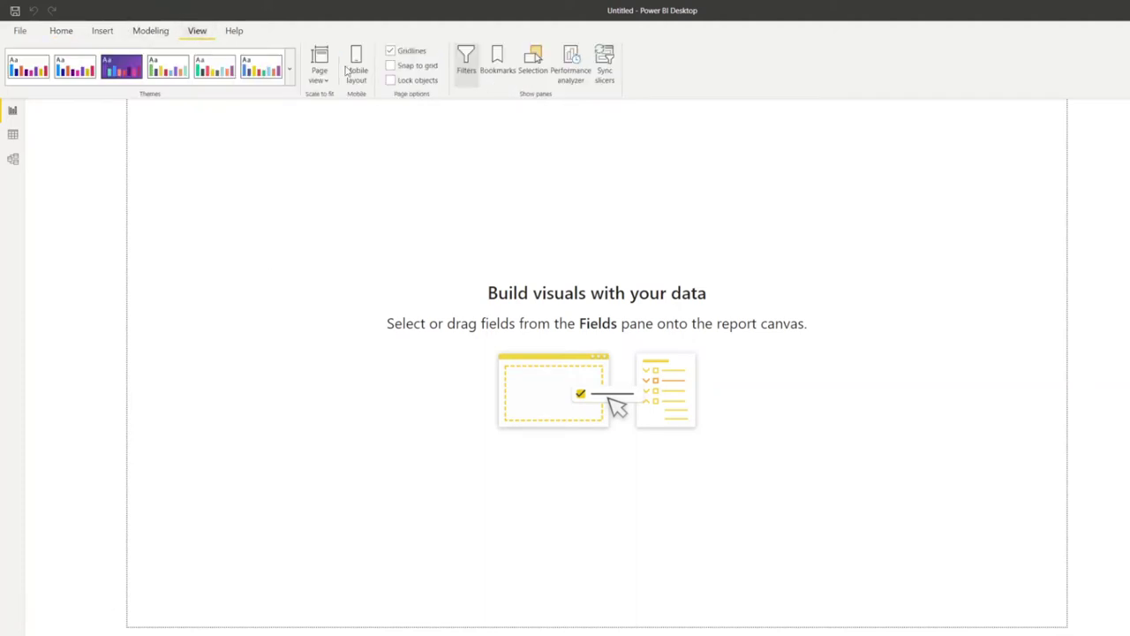
left_click(529, 74)
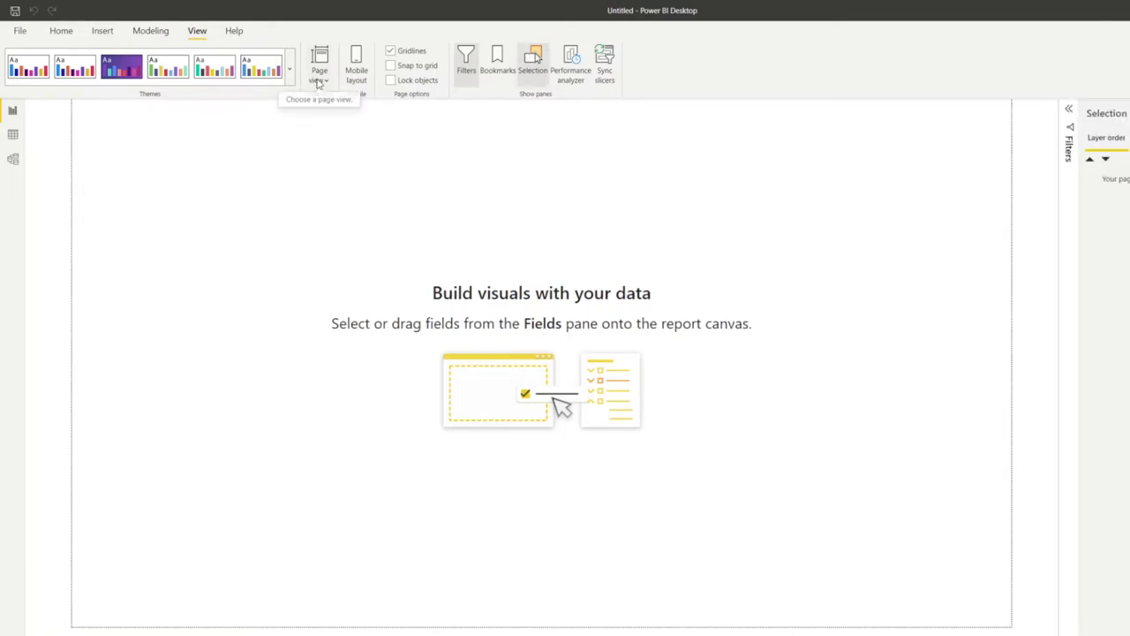
left_click(123, 75)
Restore and maximize the program window so its side panes fit on screen, and hide the Selection pane
double_click(732, 12)
left_click_drag(618, 39, 555, 44)
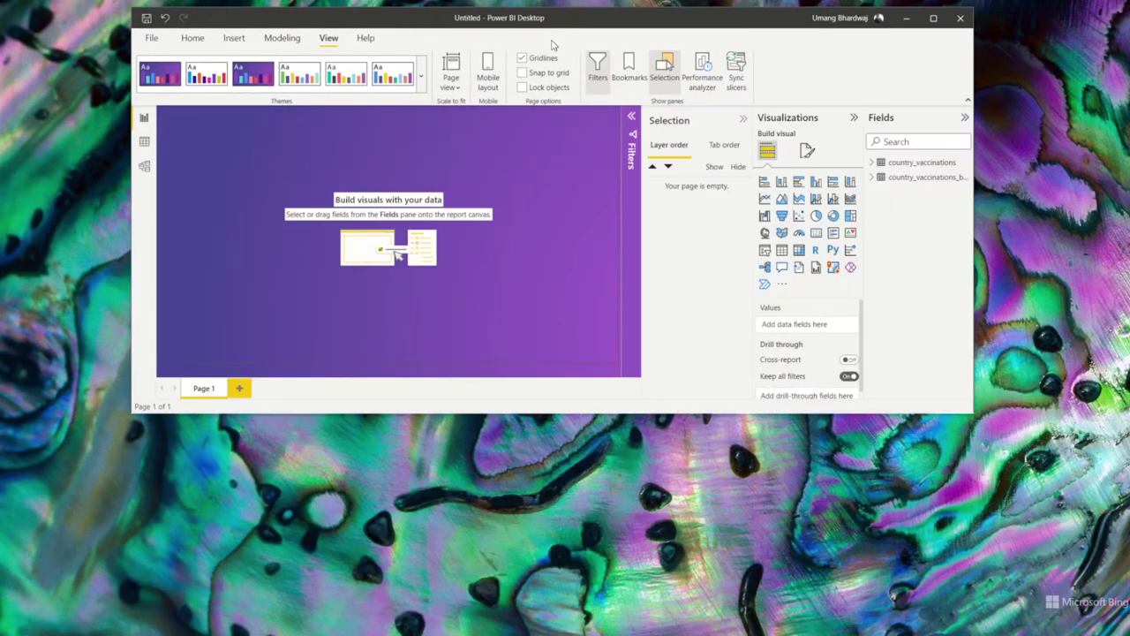
double_click(536, 24)
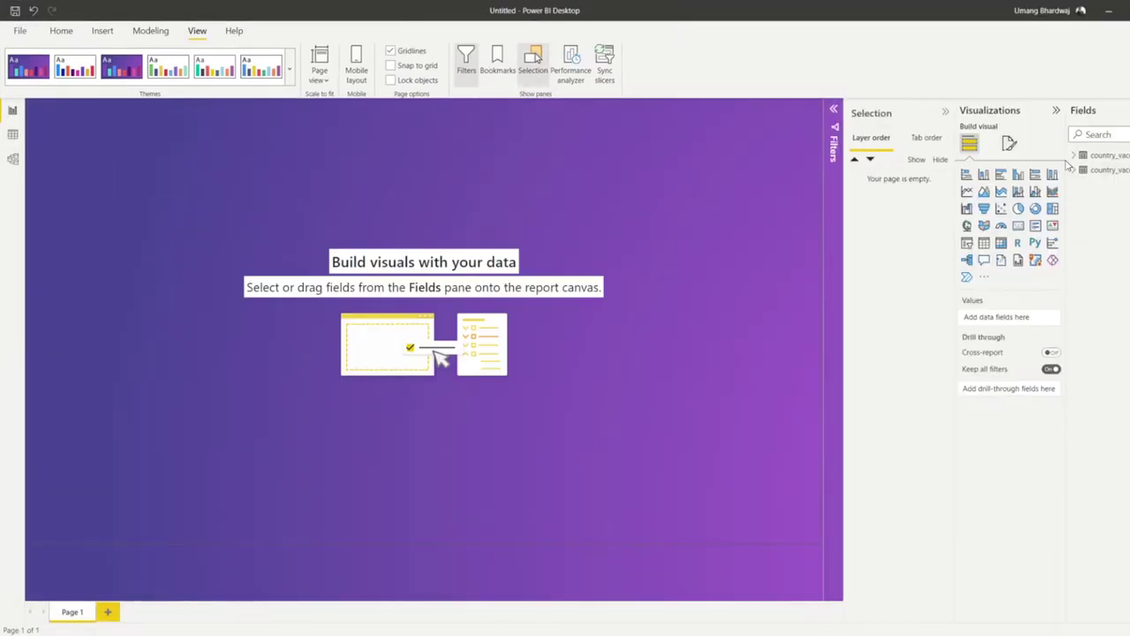
left_click(553, 65)
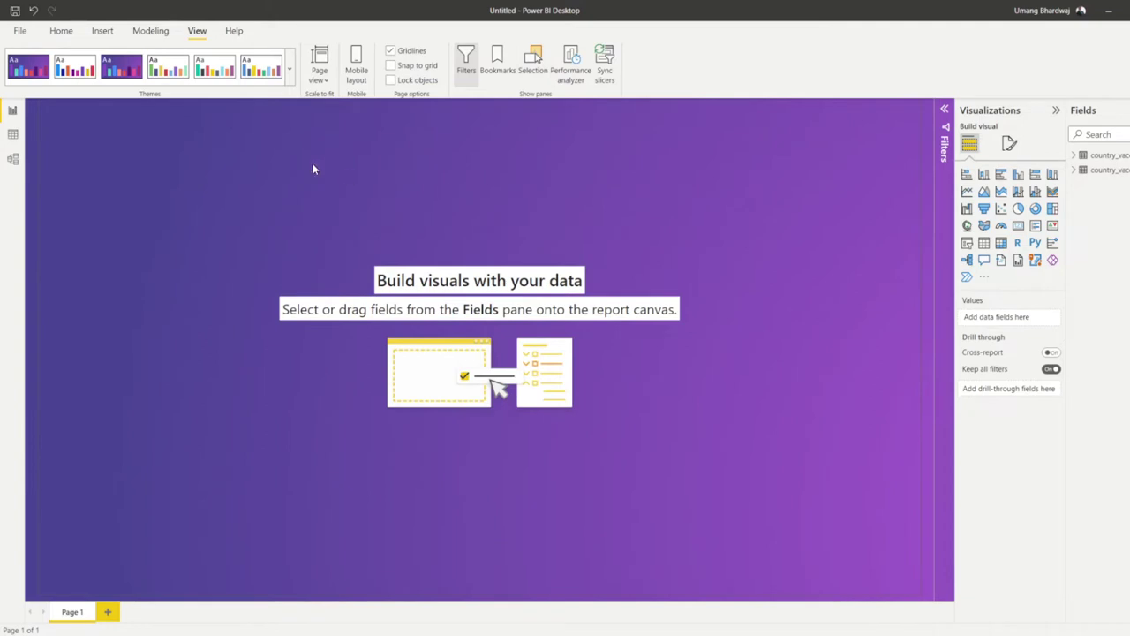
Apply the dark gray theme to the report and widen the Fields pane so the full table names fit
left_click(289, 69)
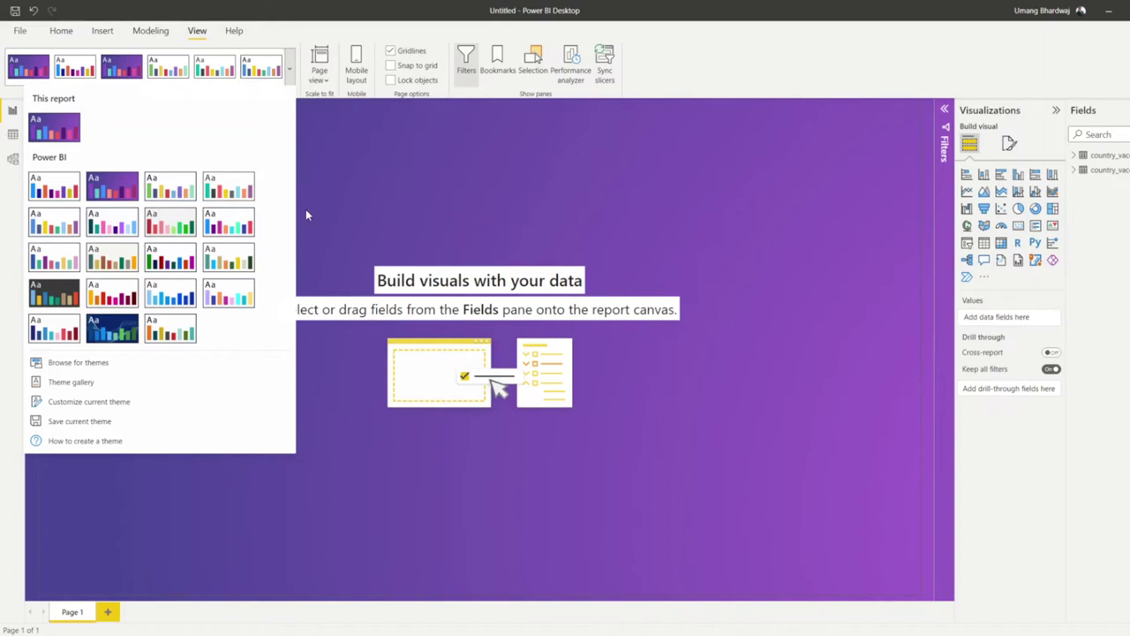
left_click(59, 301)
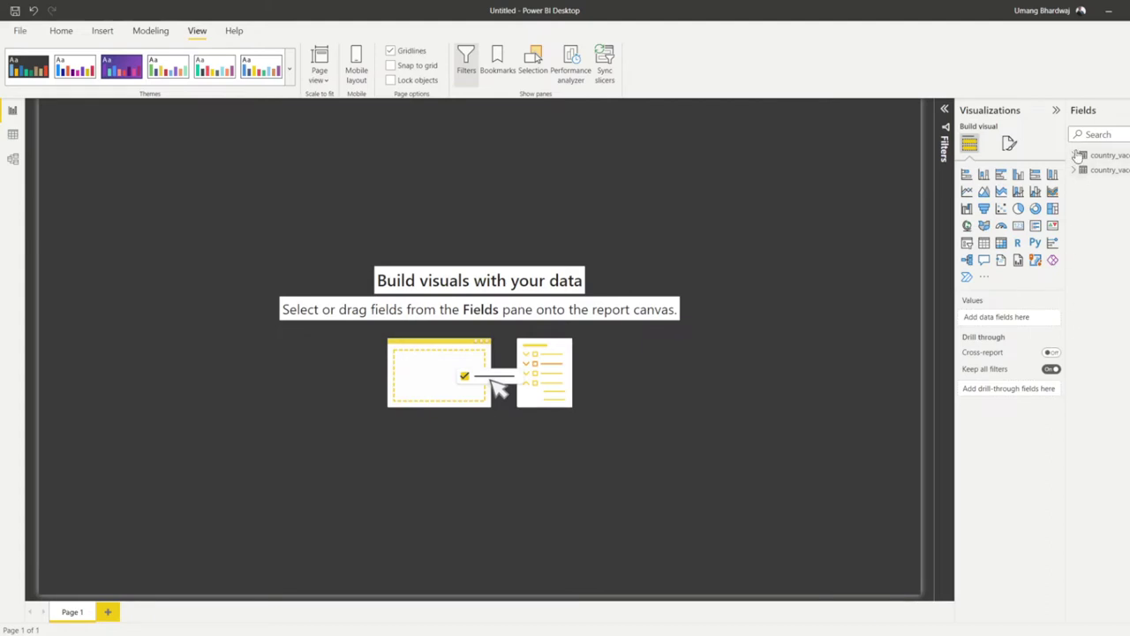
left_click_drag(1068, 159, 993, 166)
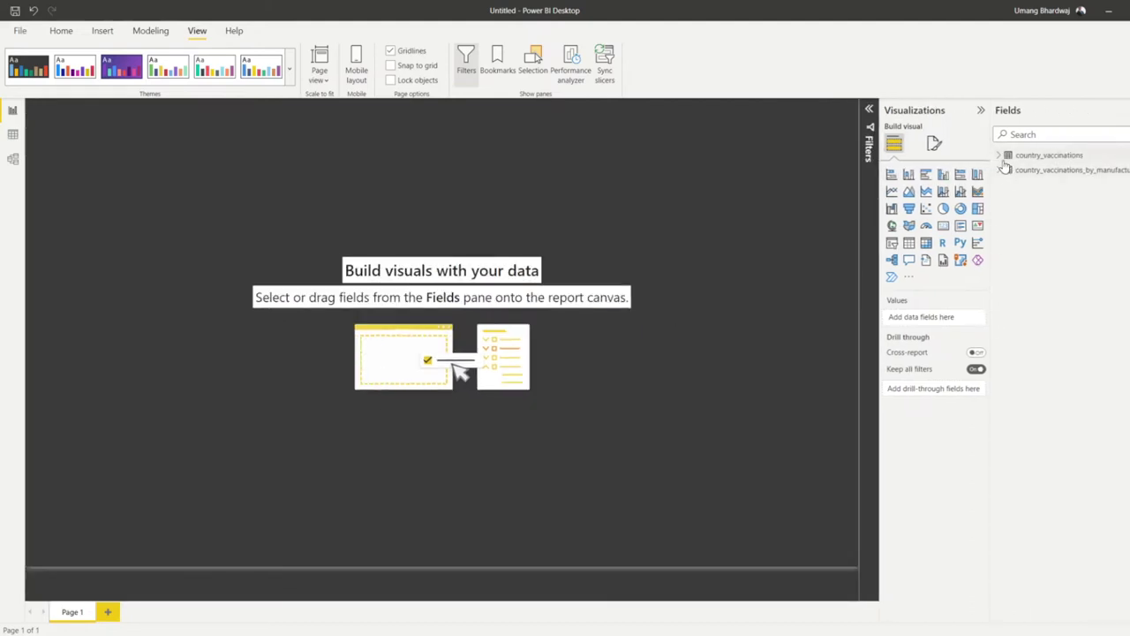
Create a map of total_vaccinations by country from country_vaccinations and enlarge it to cover most of the report page
left_click(999, 156)
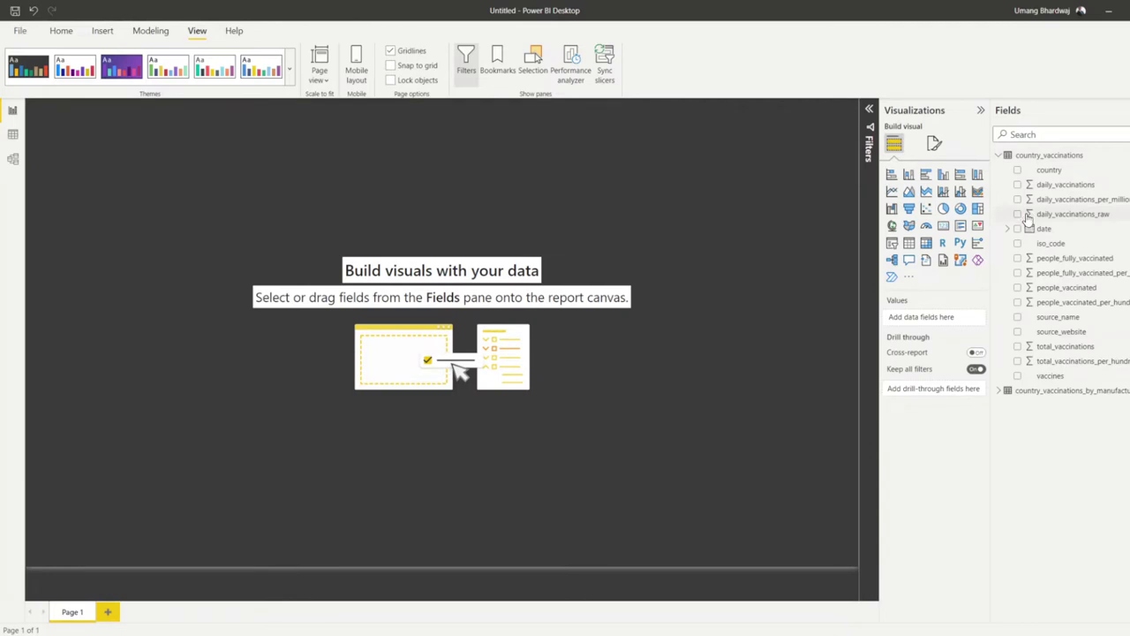
left_click(1019, 171)
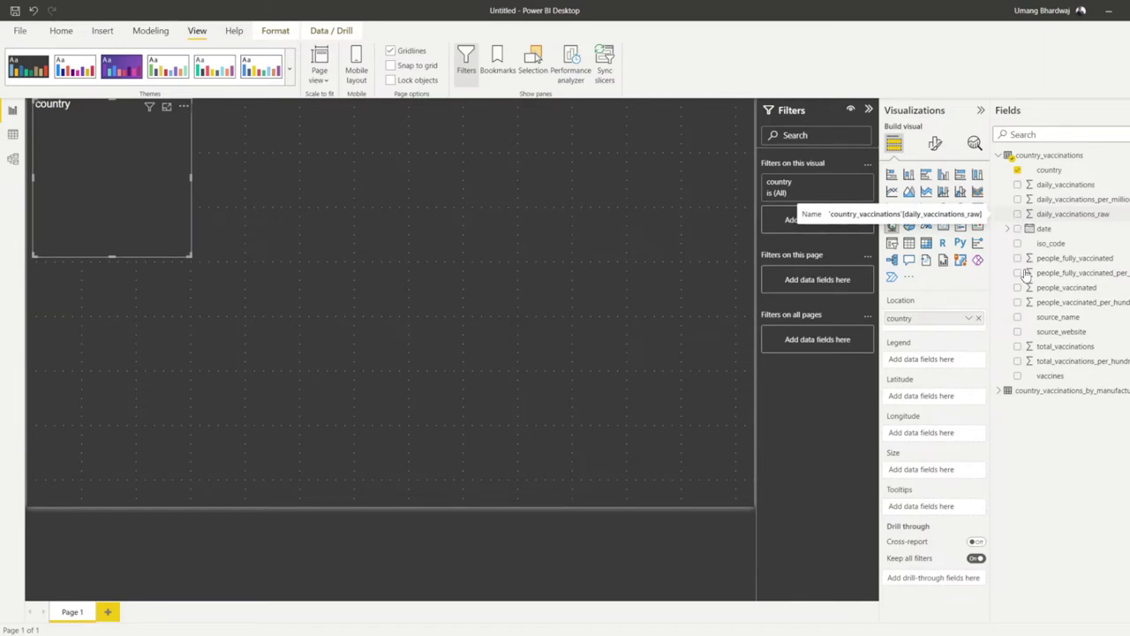
left_click(1020, 348)
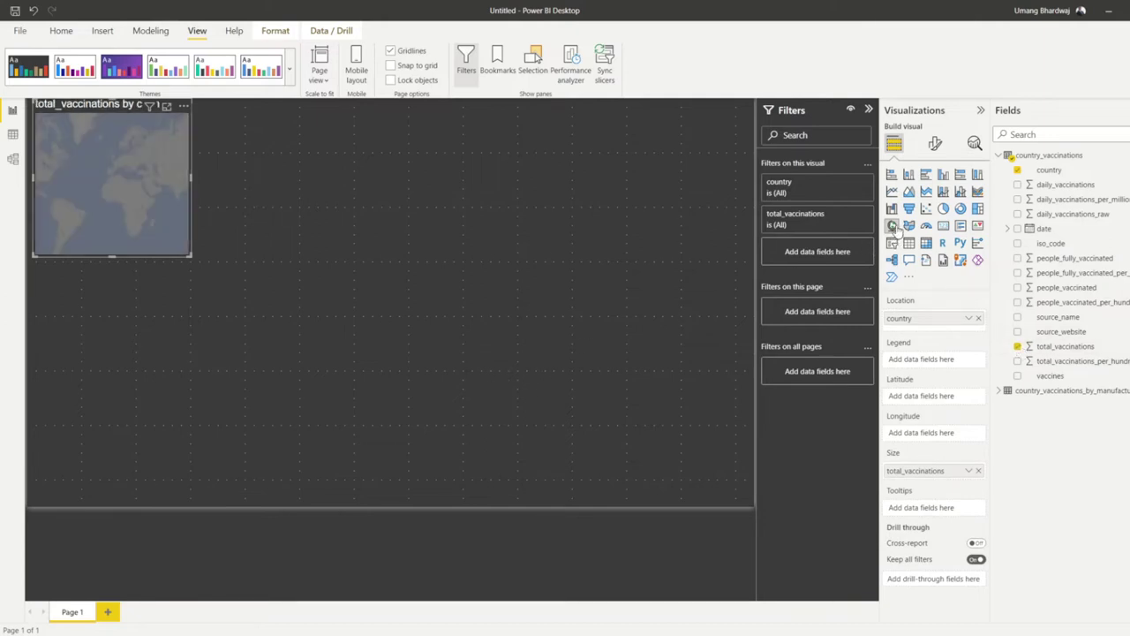
left_click_drag(191, 255, 635, 403)
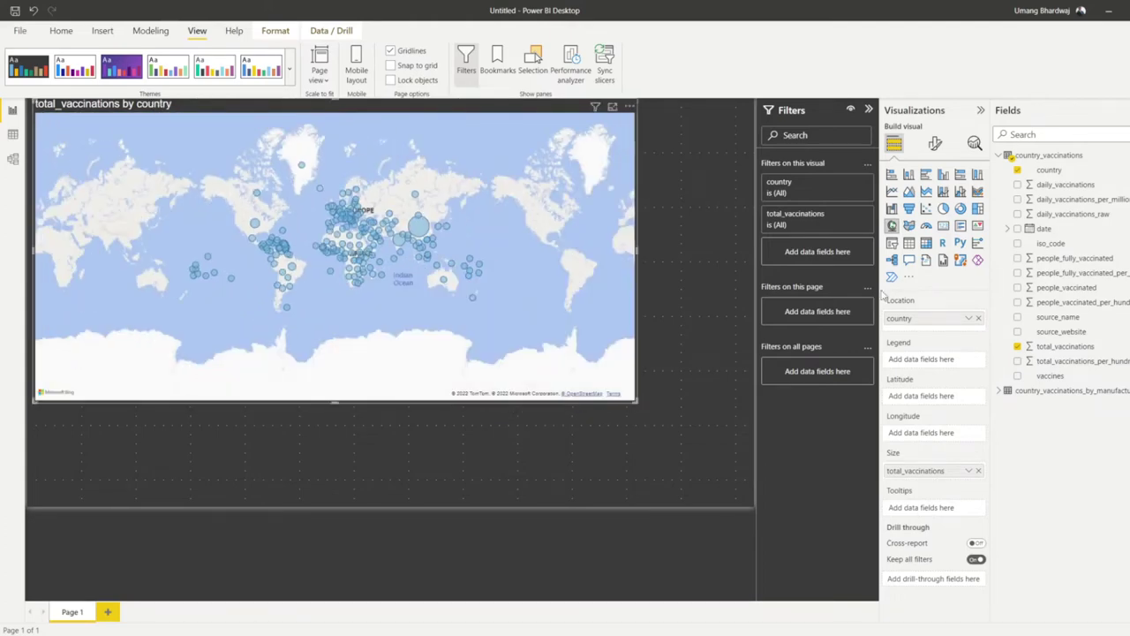
Convert the map to a filled map and set its map style to Dark with labels shown
left_click(909, 226)
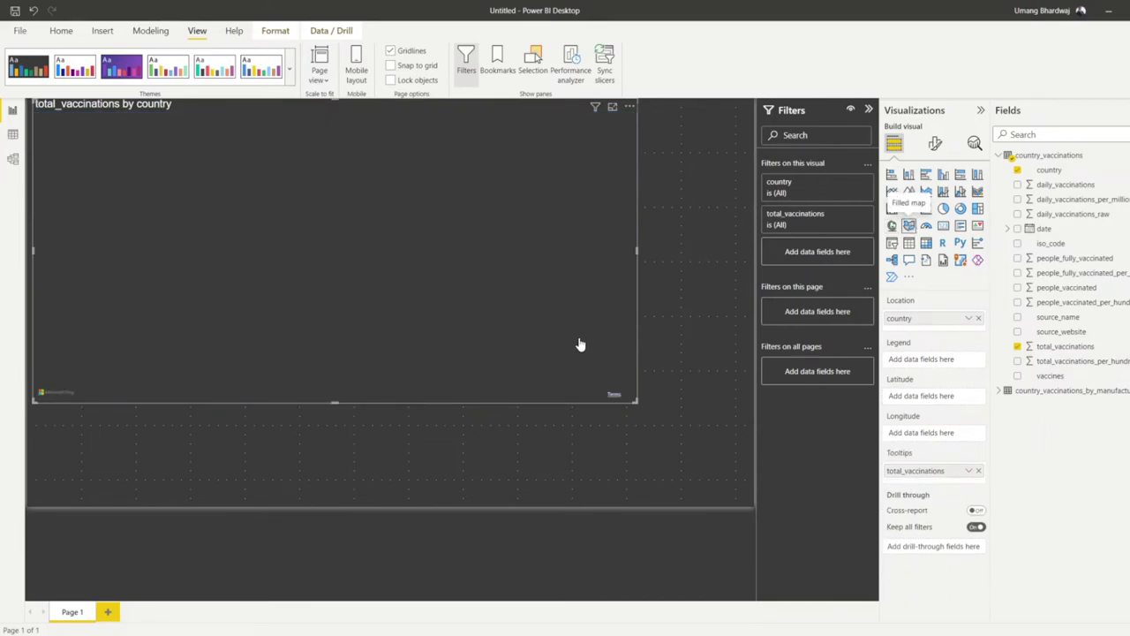
left_click(936, 145)
left_click(893, 227)
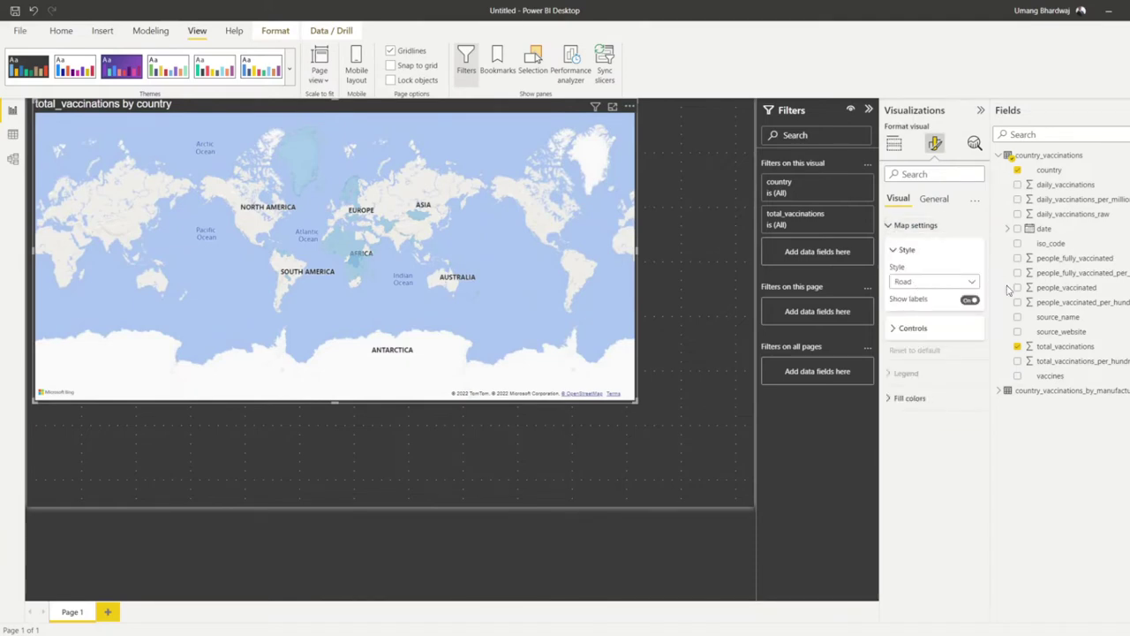
left_click(916, 282)
key("Escape")
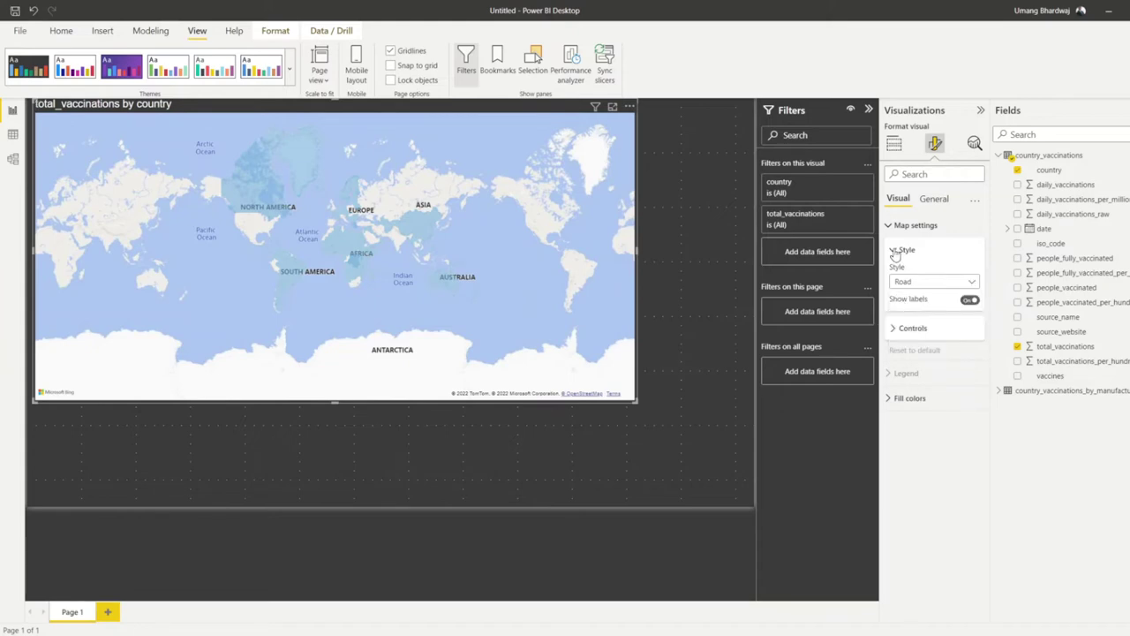
left_click(971, 301)
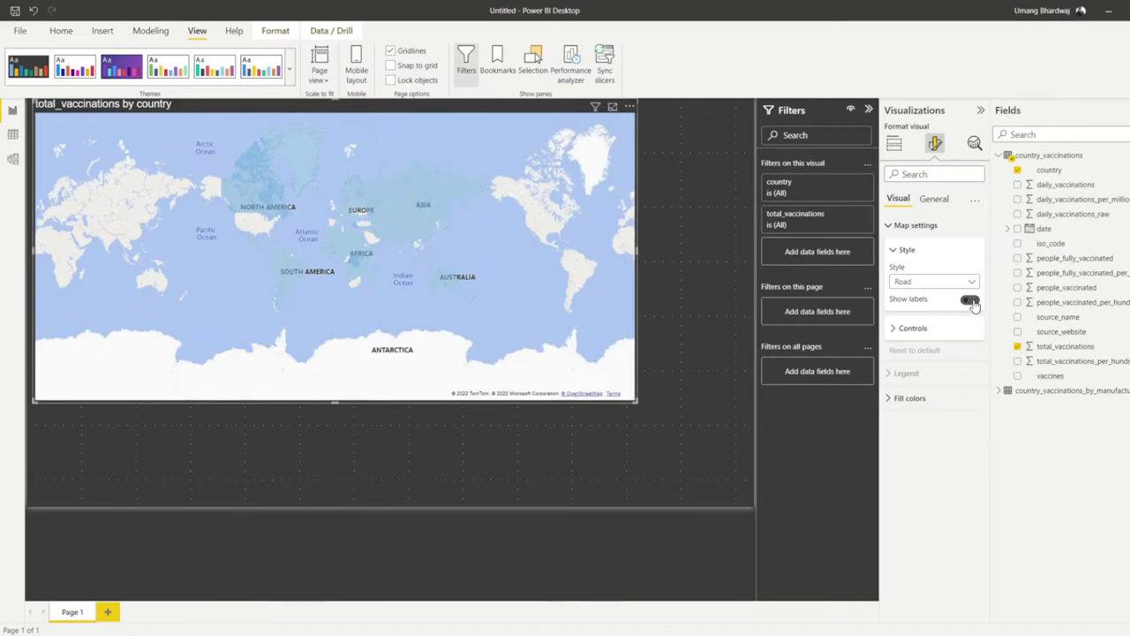
left_click(894, 330)
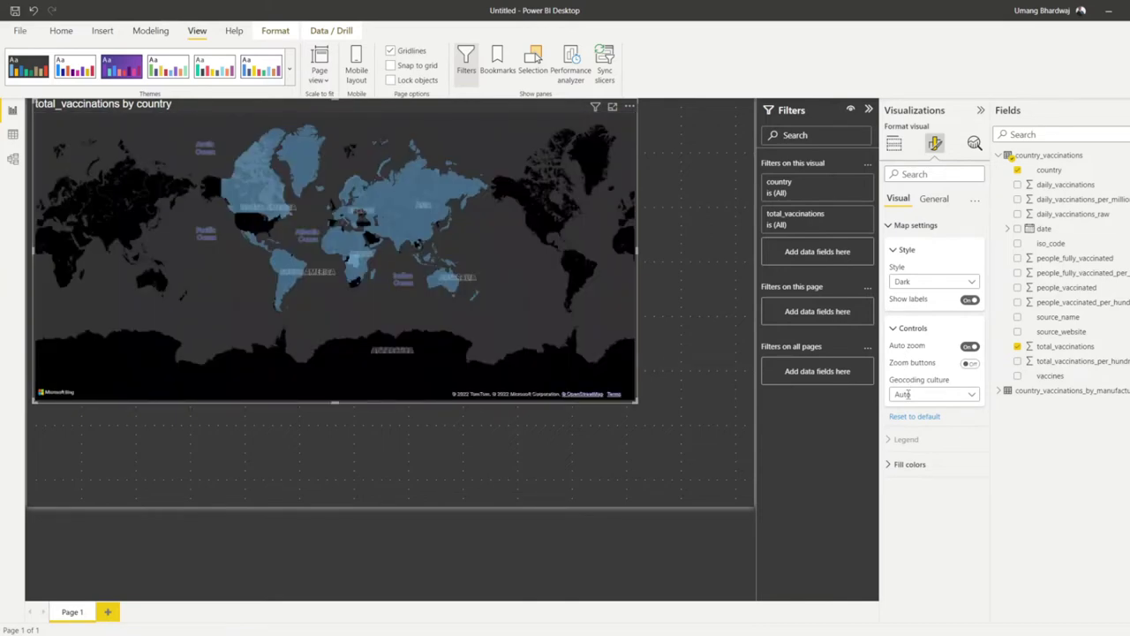
left_click(970, 299)
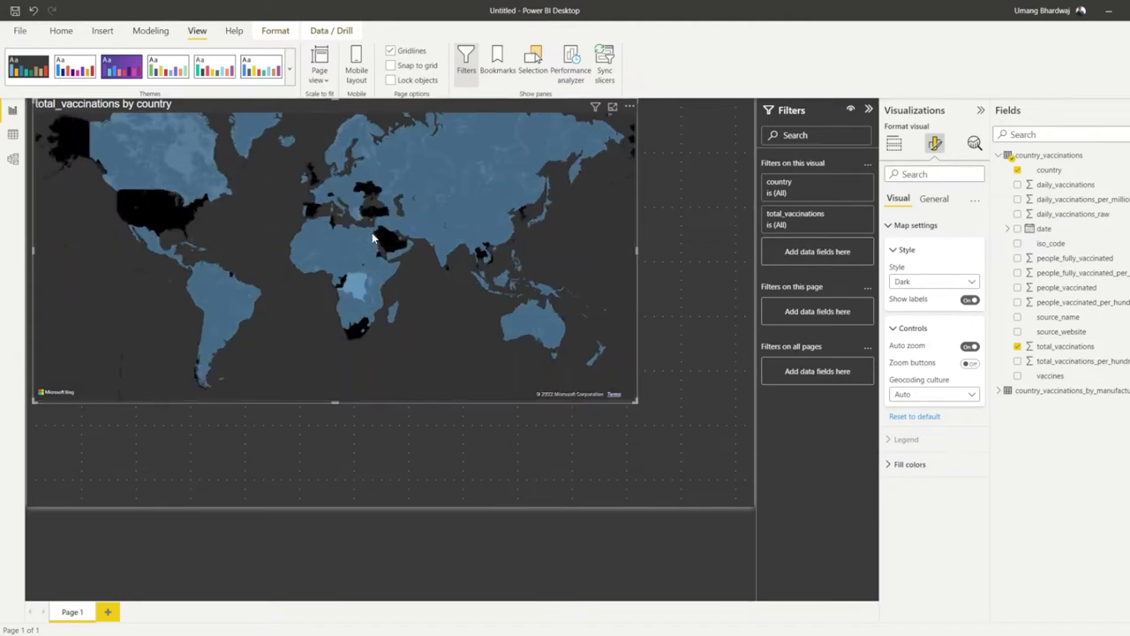
Examine the filled map's general formatting categories and its fill colors for individual countries
left_click(934, 200)
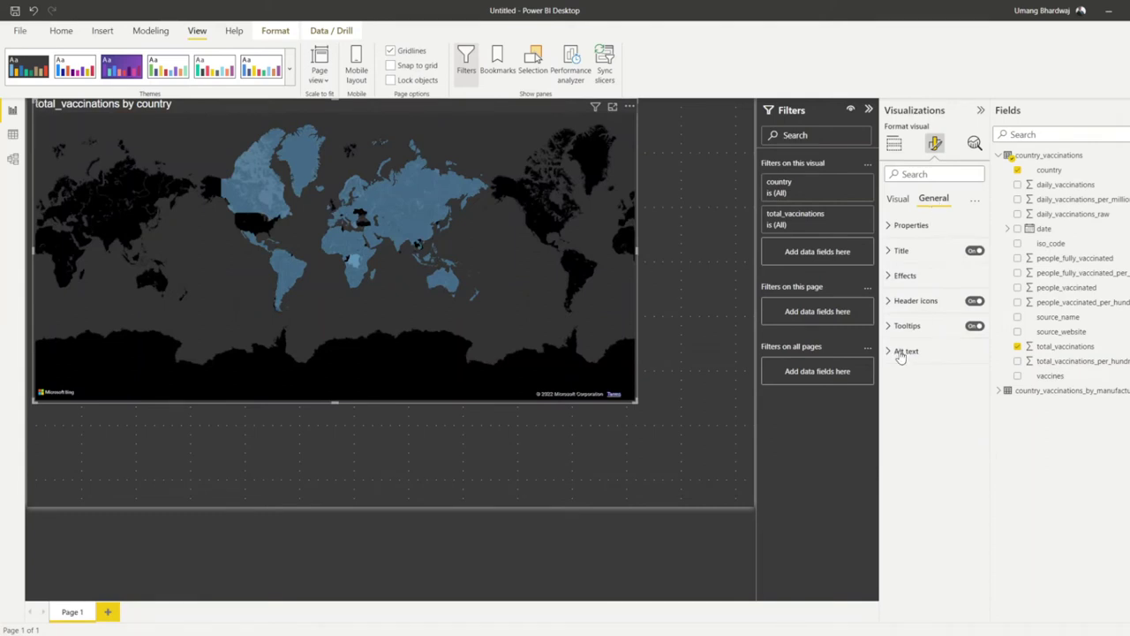
left_click(975, 199)
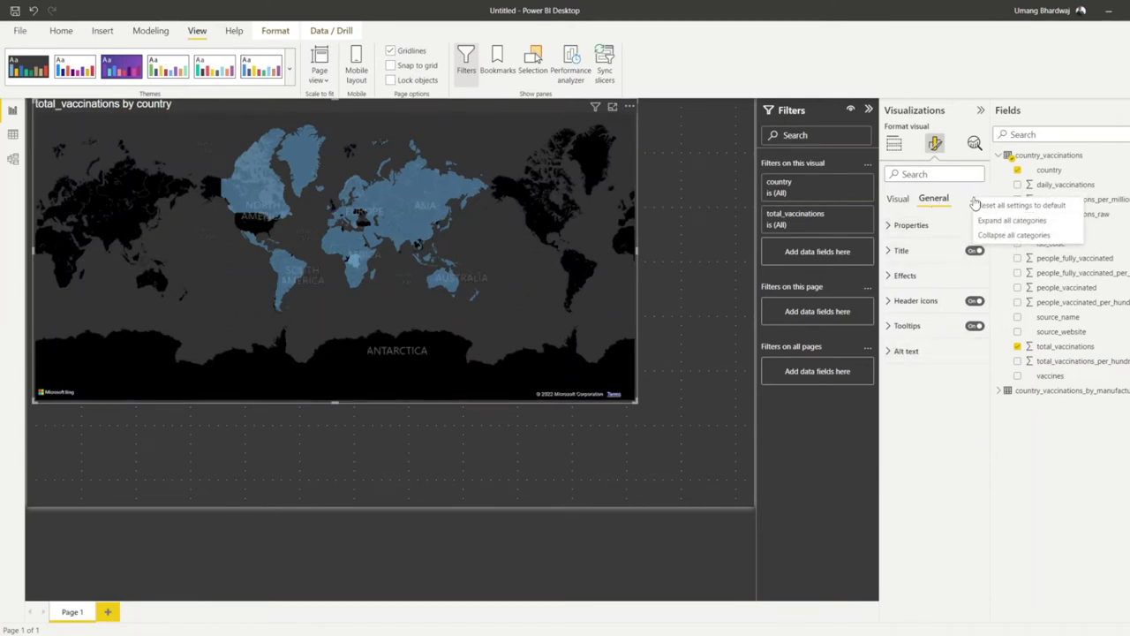
left_click(899, 204)
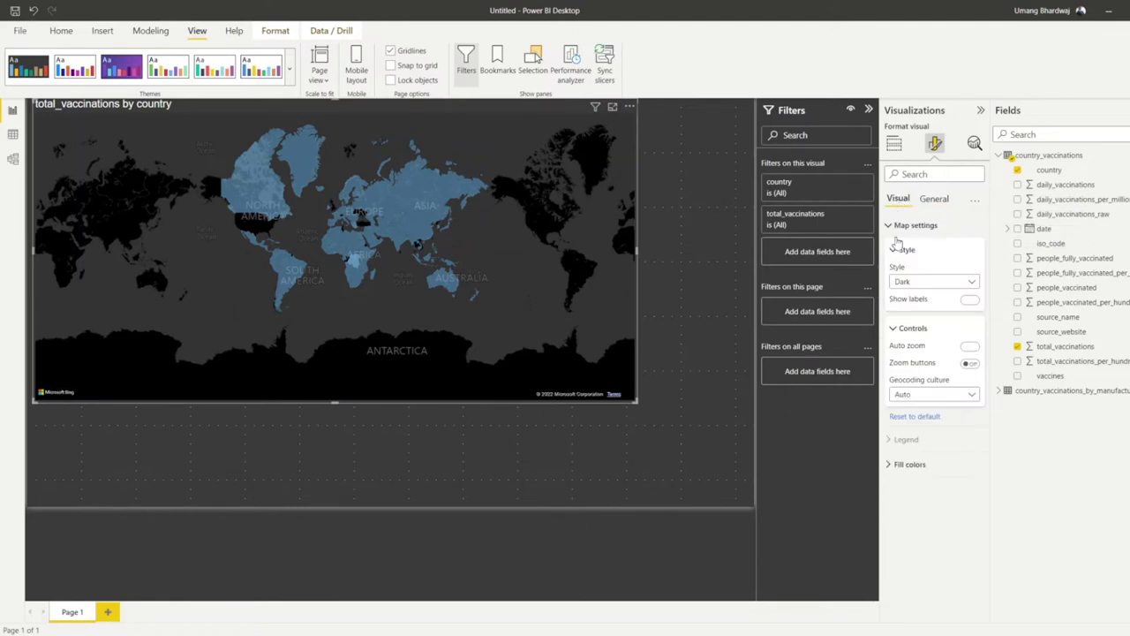
left_click(890, 468)
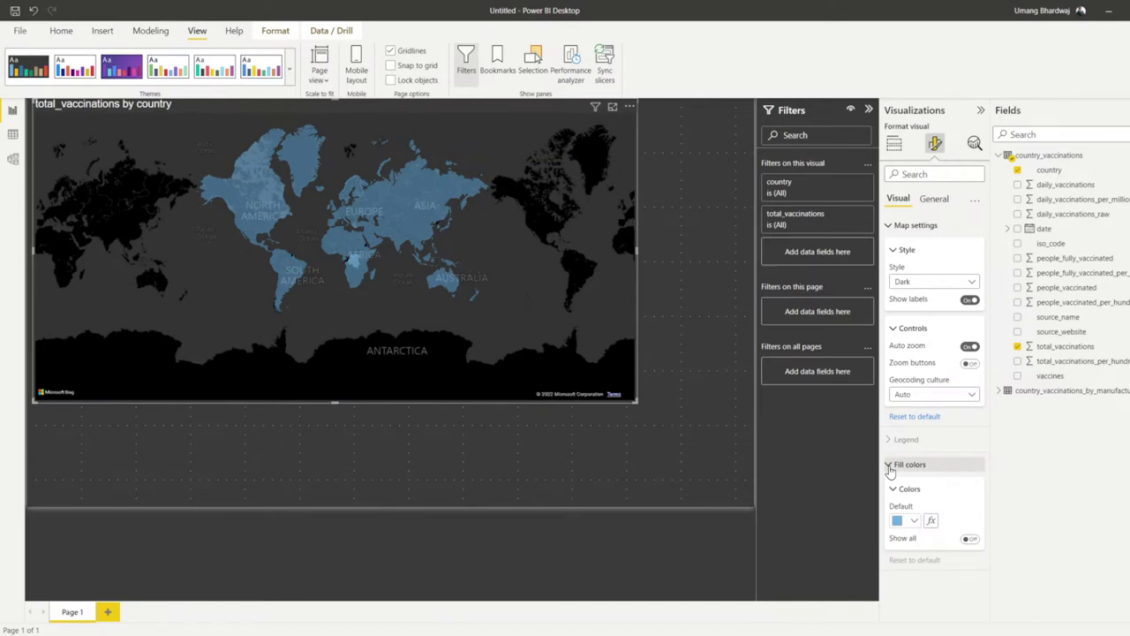
left_click(970, 539)
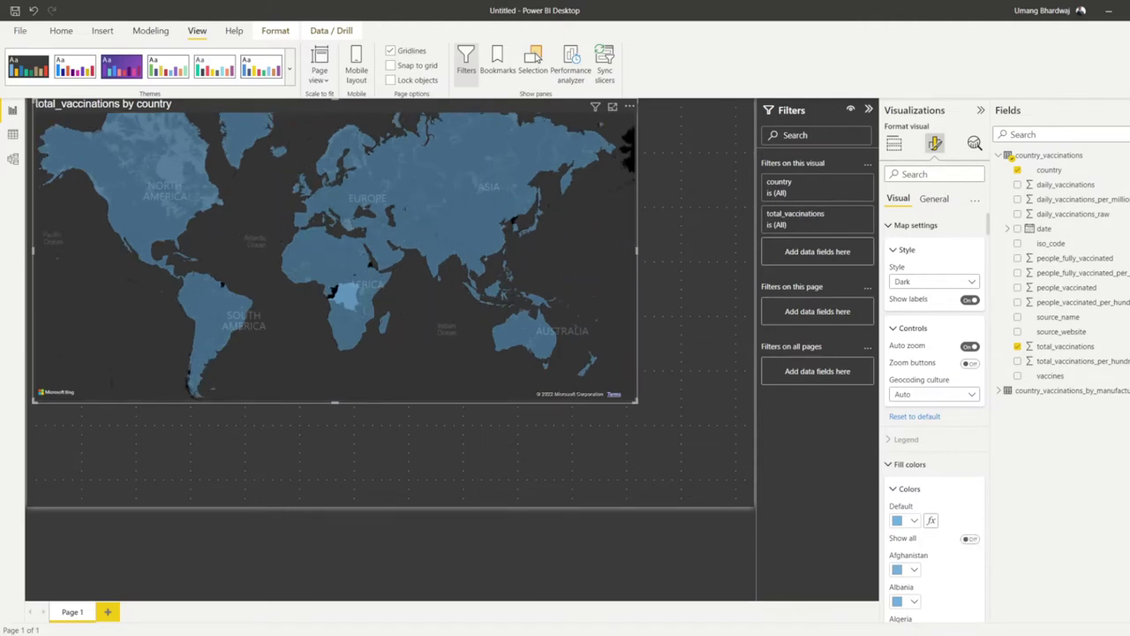
Change the filled map back to a bubble map of total_vaccinations by country
left_click(893, 143)
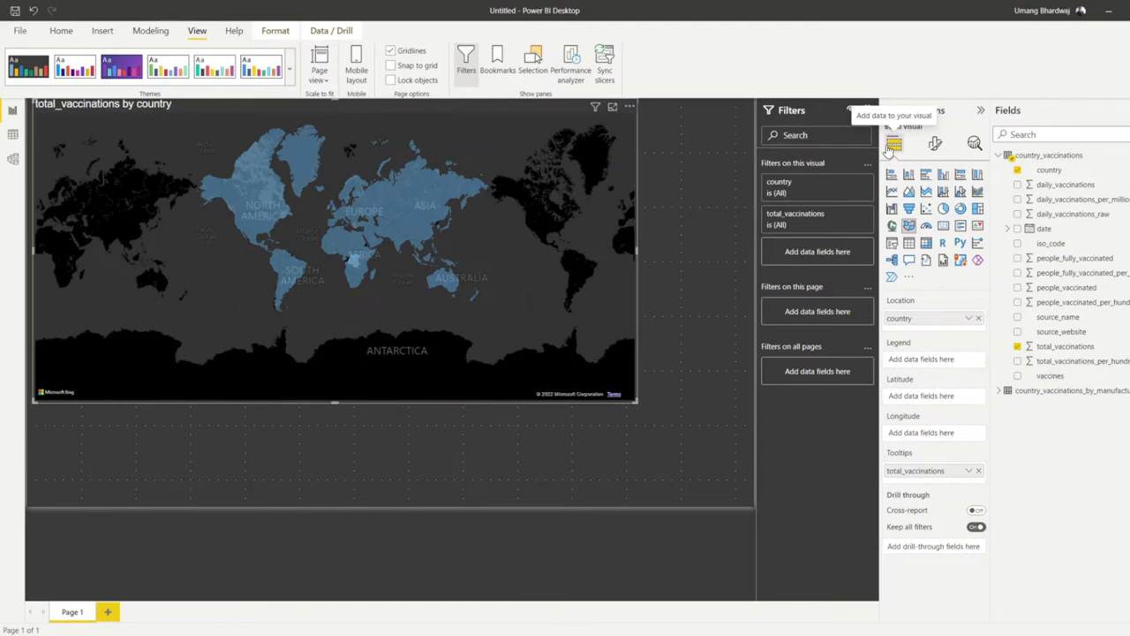
left_click(892, 226)
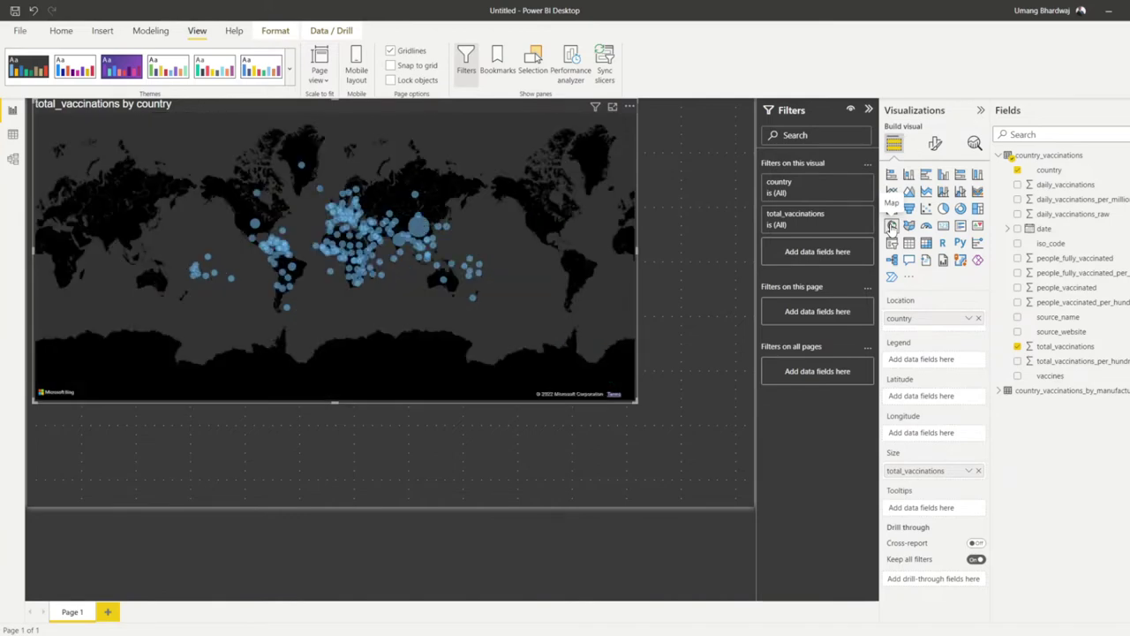
Try category labels and the heat map display on the bubble map, switching each off again
left_click(935, 146)
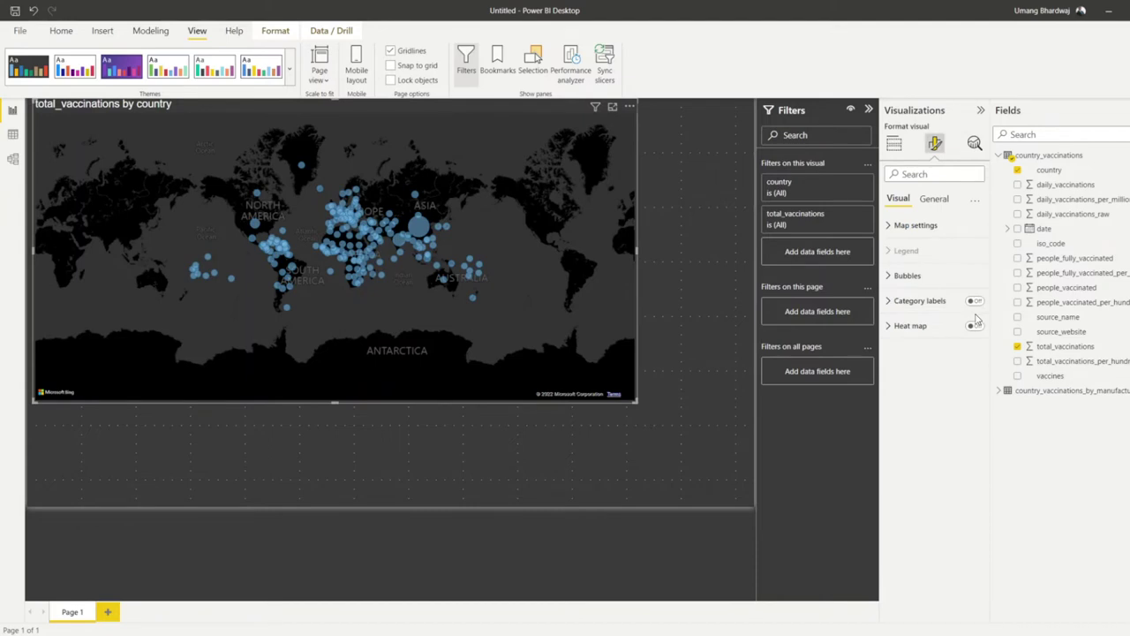
left_click(975, 303)
left_click(974, 303)
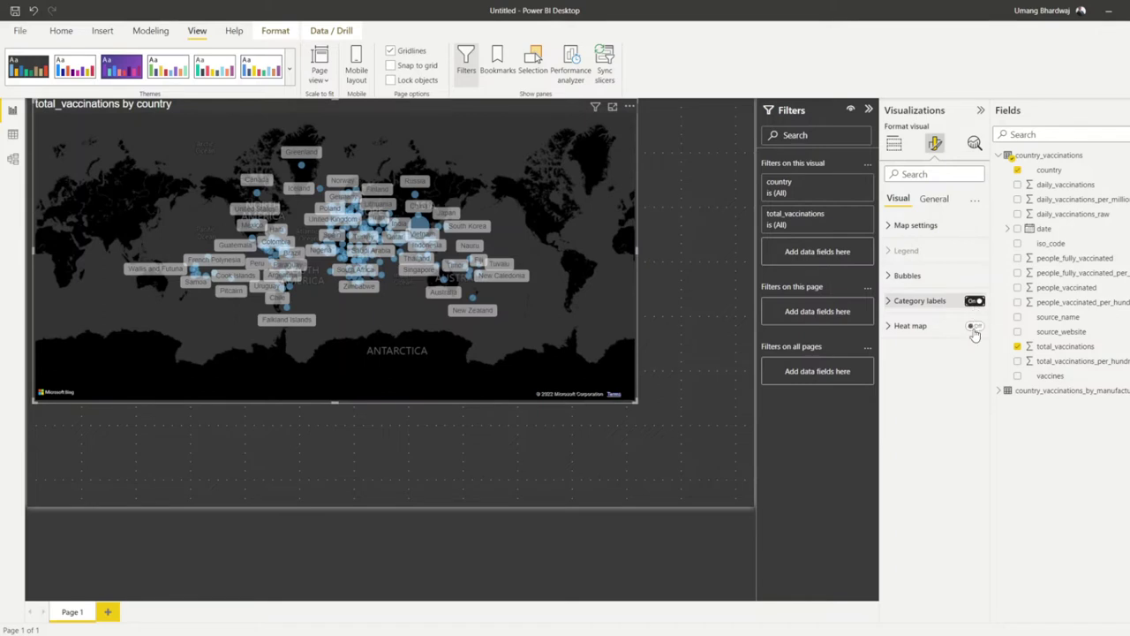
left_click(973, 328)
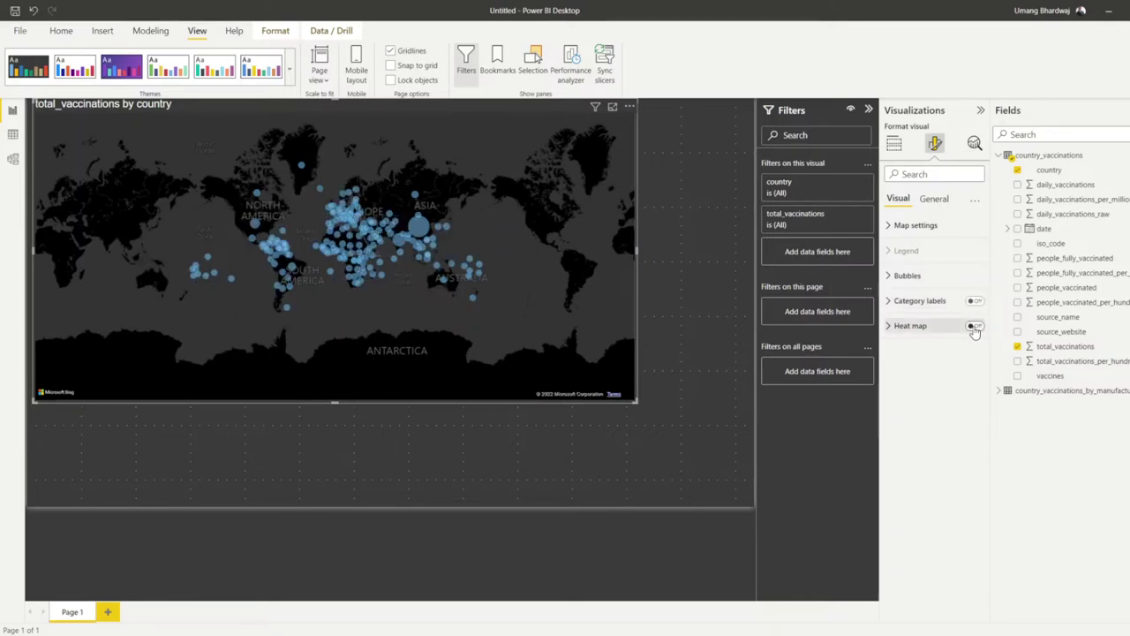
left_click(975, 328)
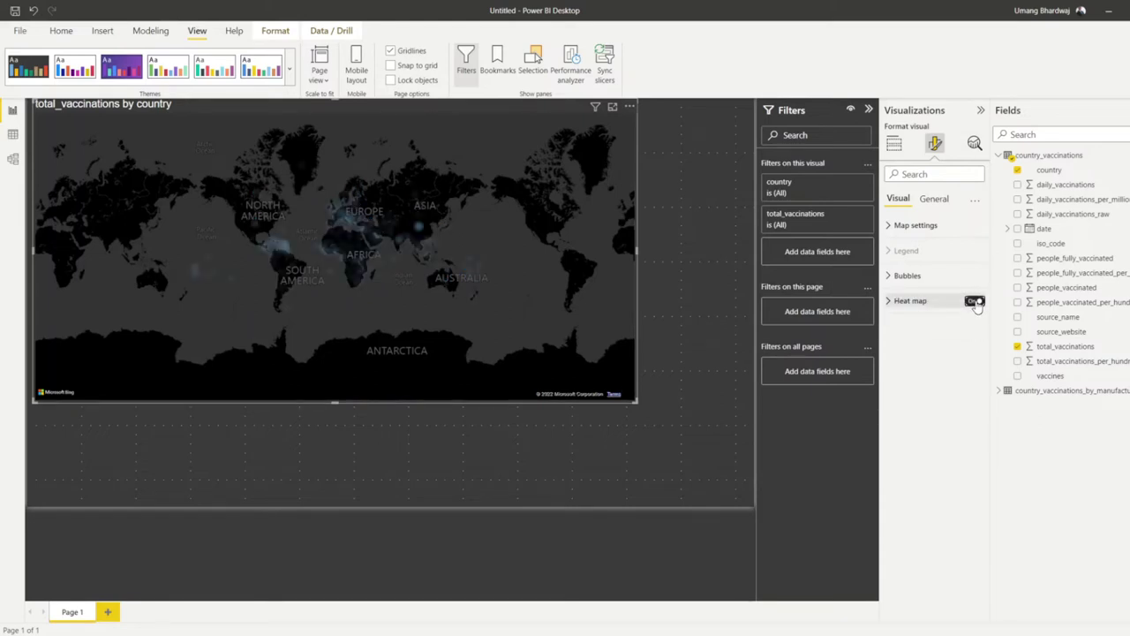
left_click(975, 302)
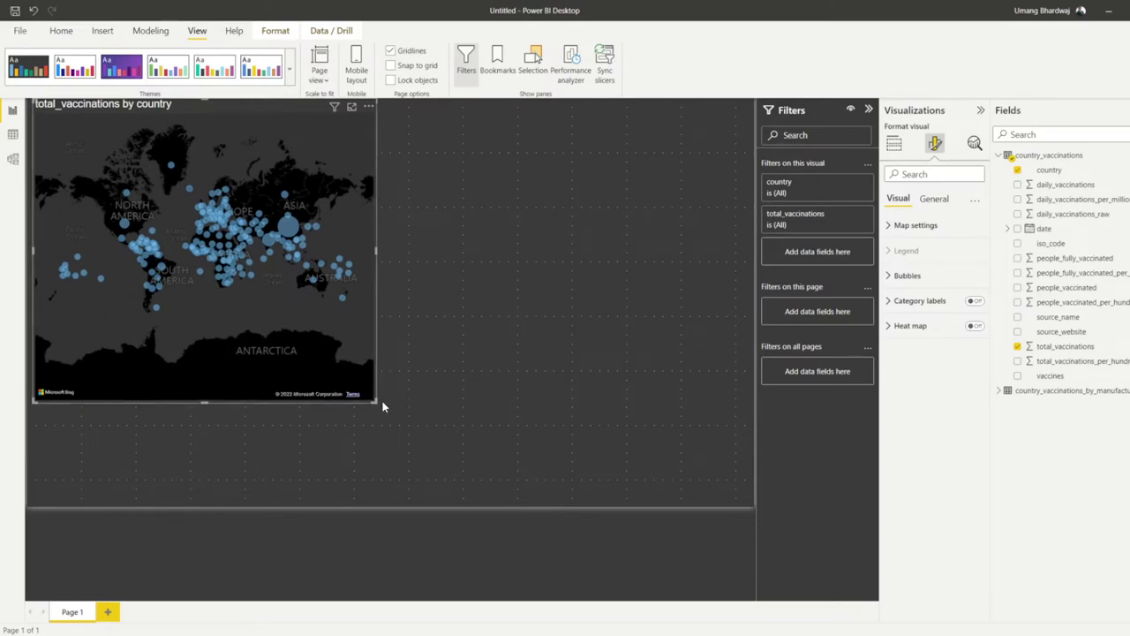
Shrink the map to about half the page width, leaving free space beside and below it
left_click_drag(374, 401, 417, 364)
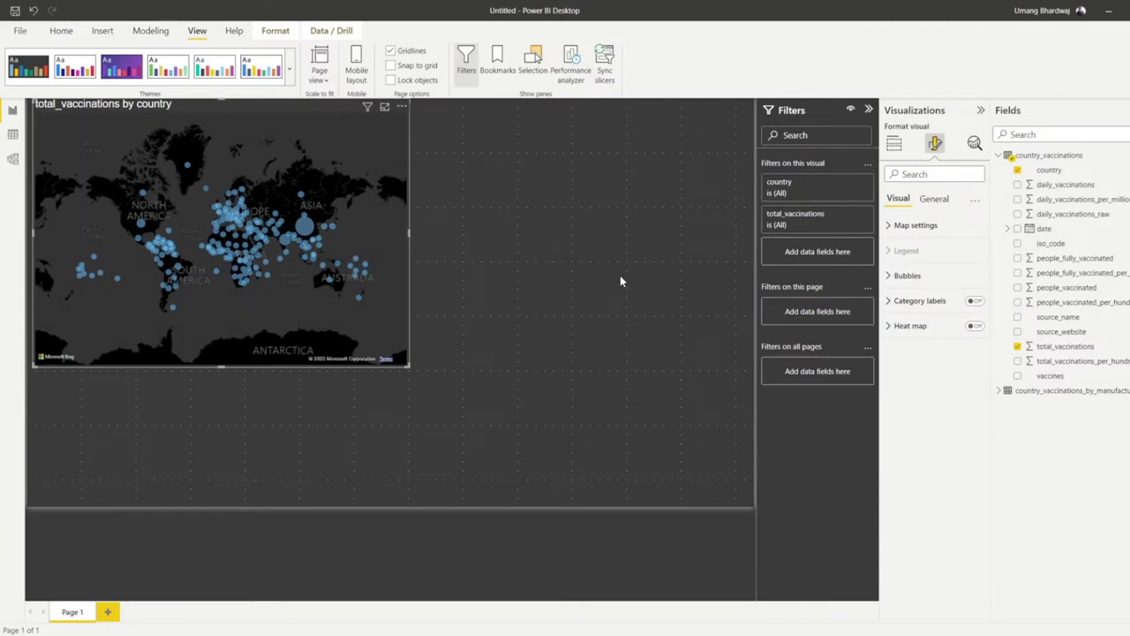
left_click(569, 307)
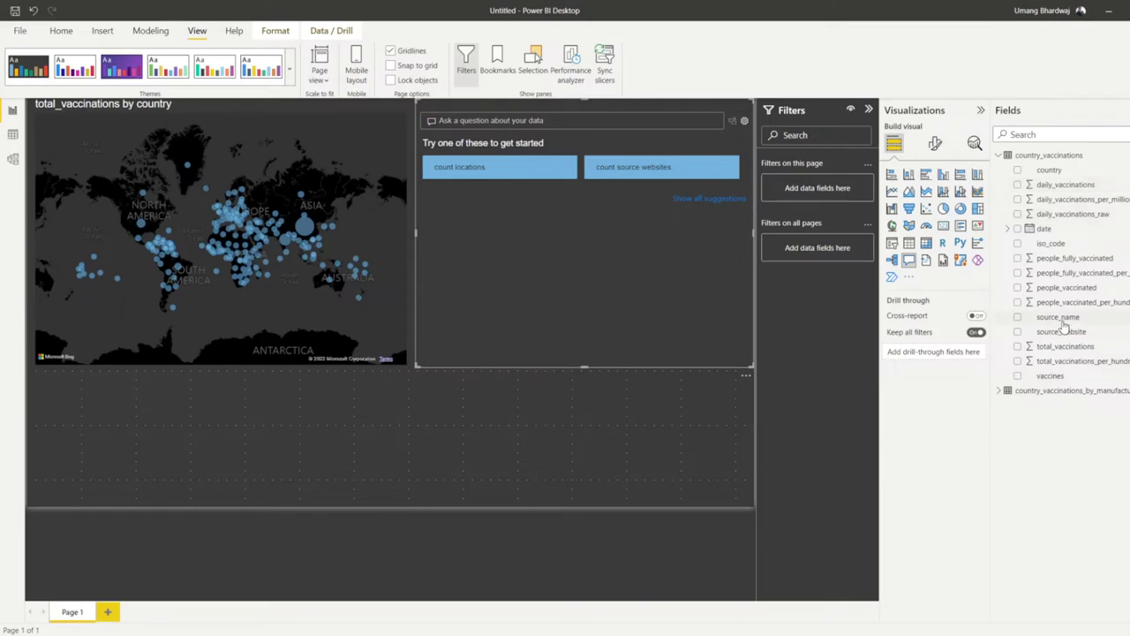
left_click(608, 435)
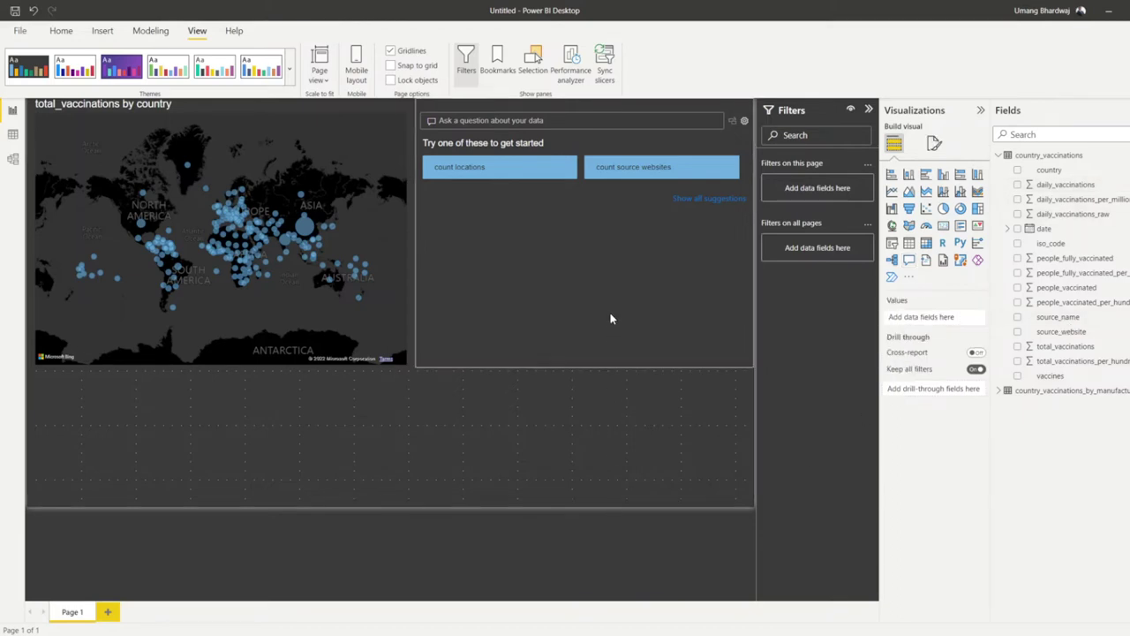
left_click(610, 313)
key("Delete")
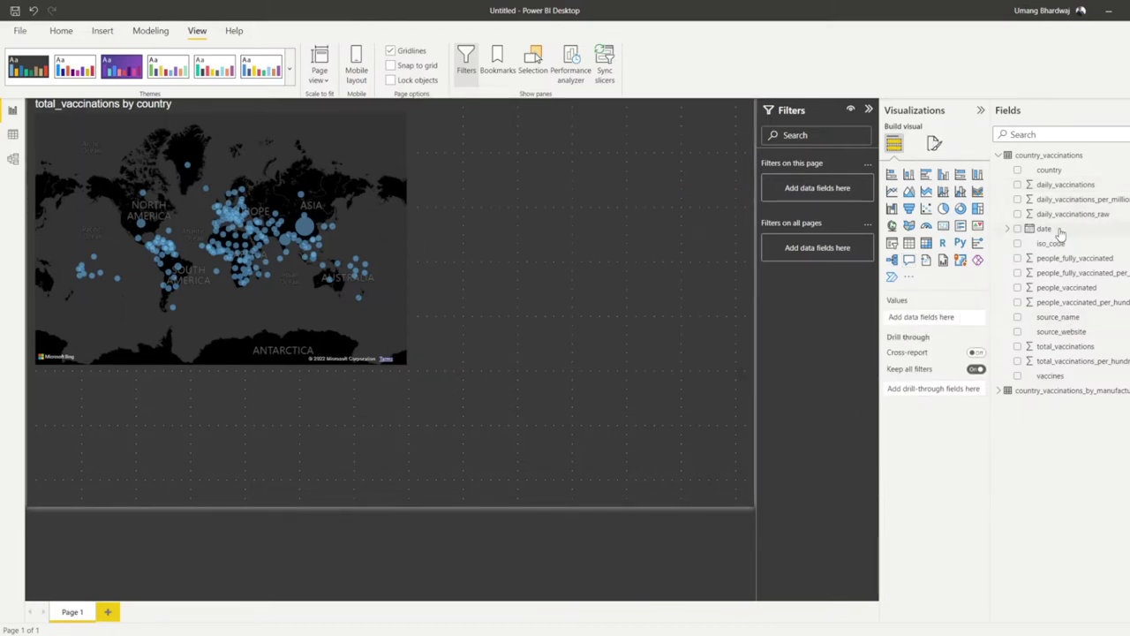
Create a line chart of daily_vaccinations by date below the map and move it down the date hierarchy to Month
left_click(1017, 229)
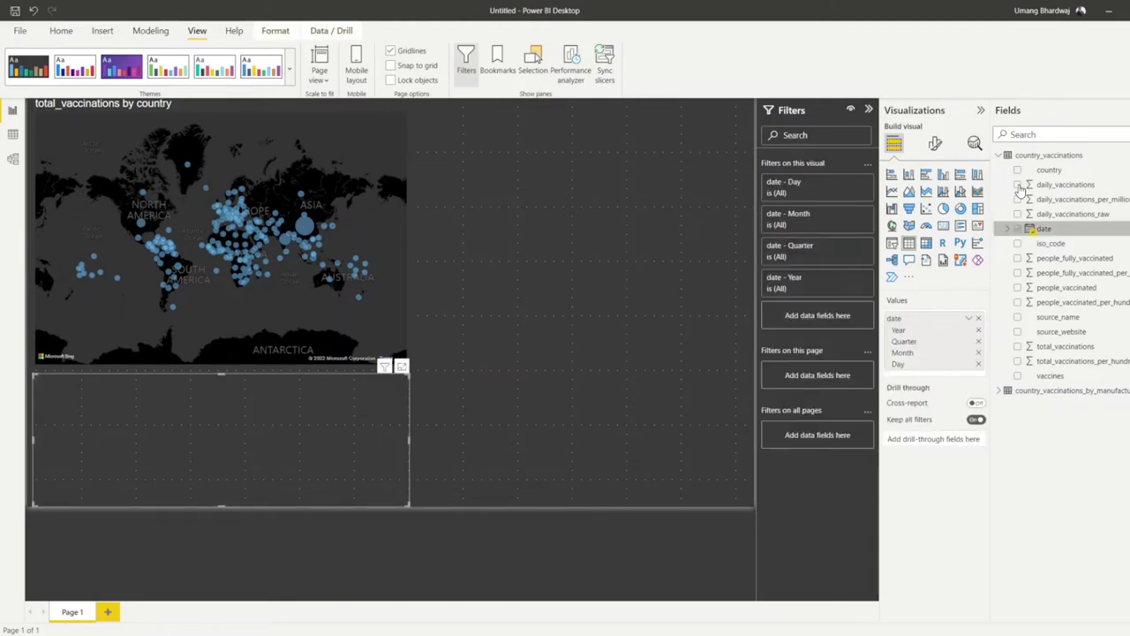
left_click(1018, 185)
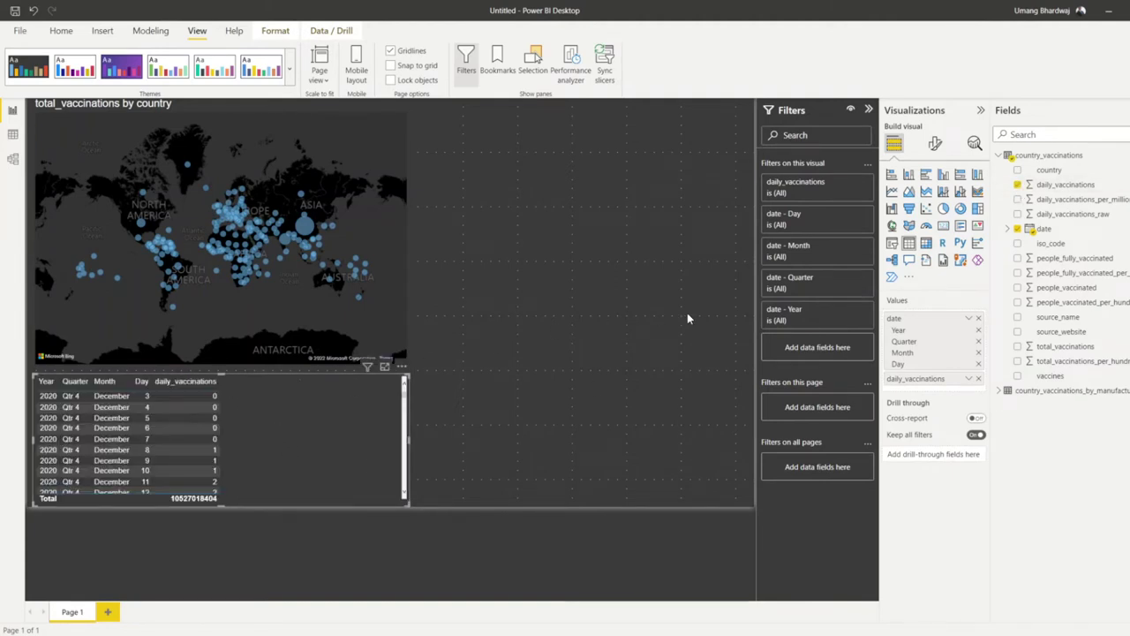
left_click(893, 194)
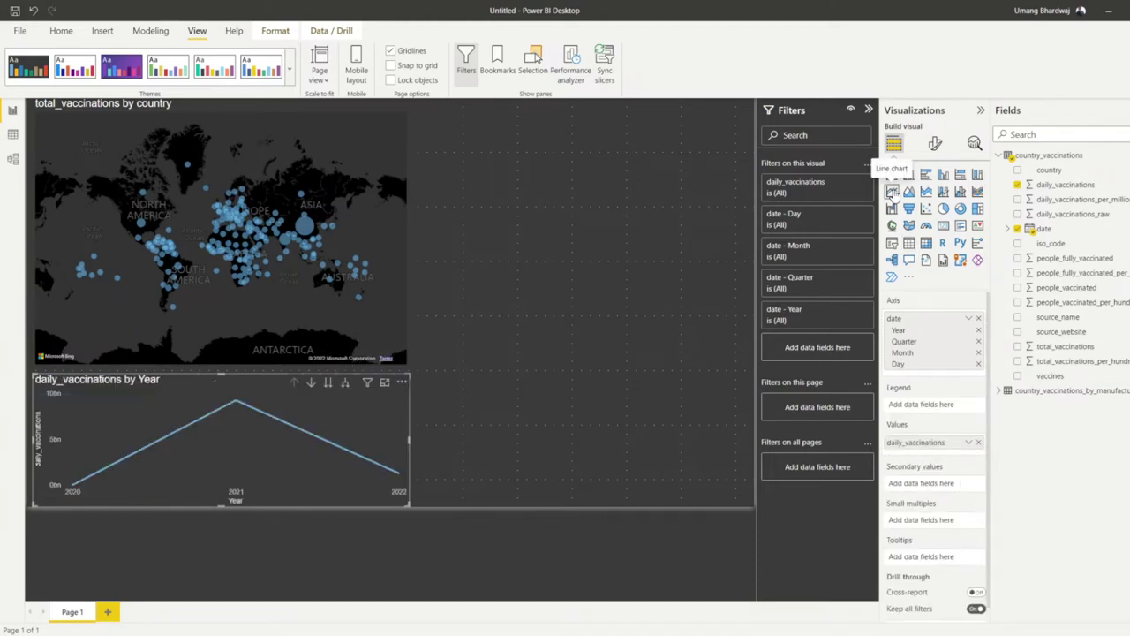
left_click(327, 385)
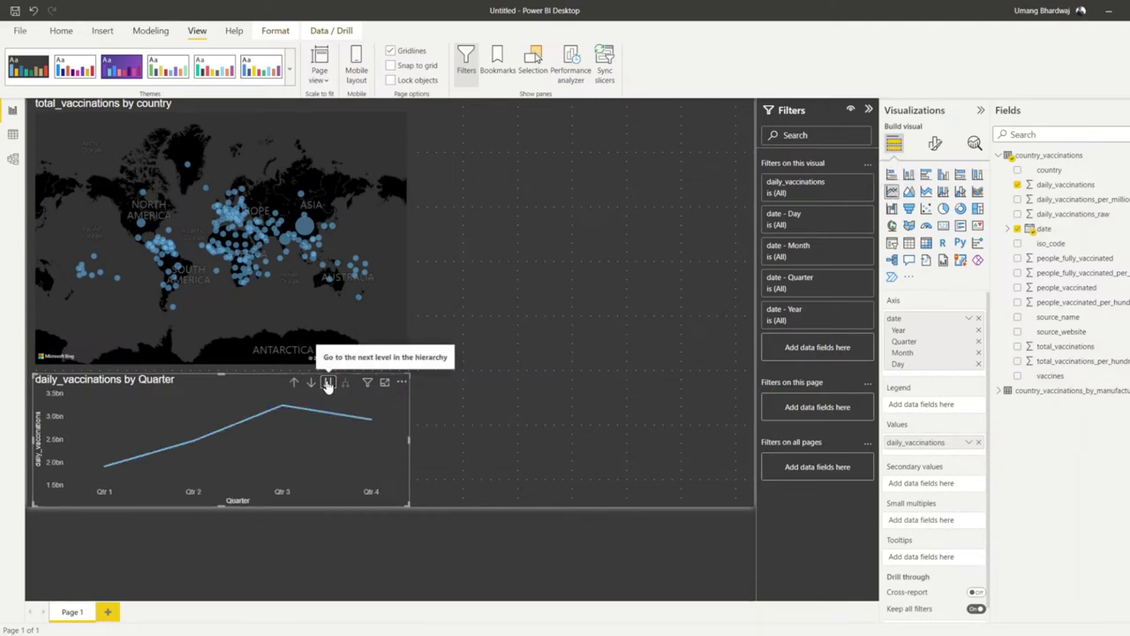
left_click(327, 385)
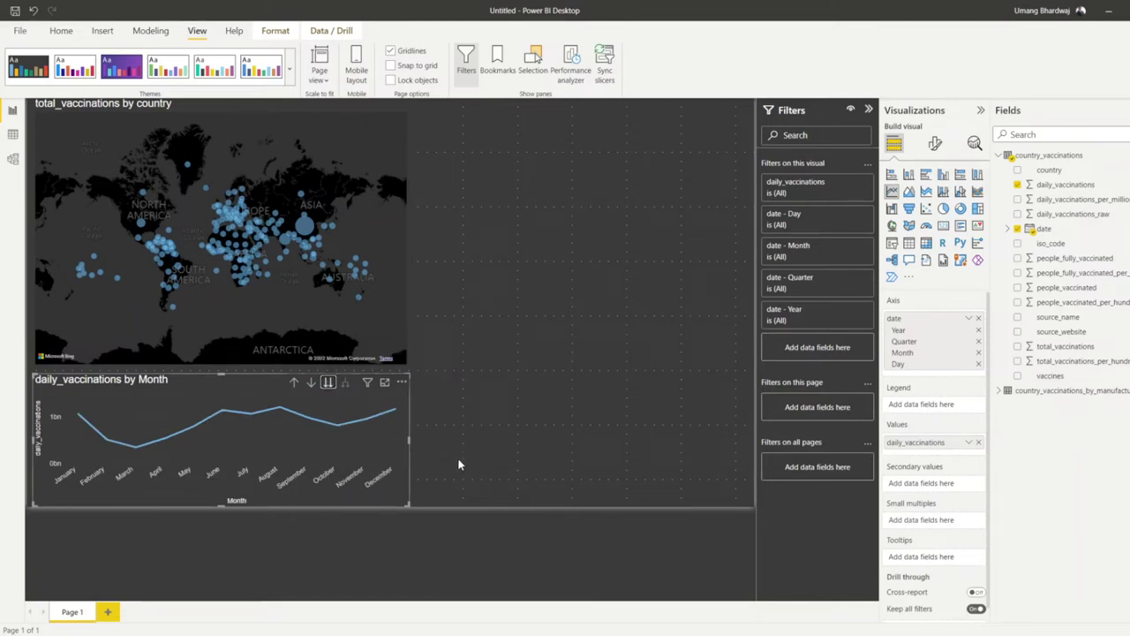
Cross-filter the monthly line chart by the largest bubble in Asia on the map
left_click(307, 231)
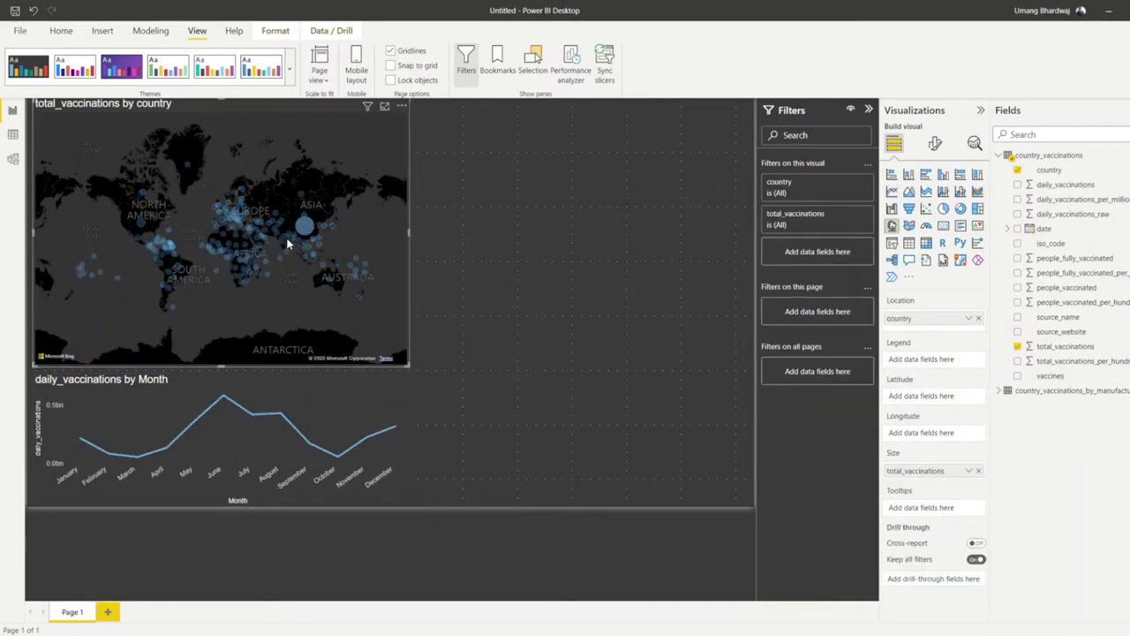
Pan the vaccination map and clear its bubble selection so the monthly line chart covers all countries
left_click_drag(188, 234, 217, 257)
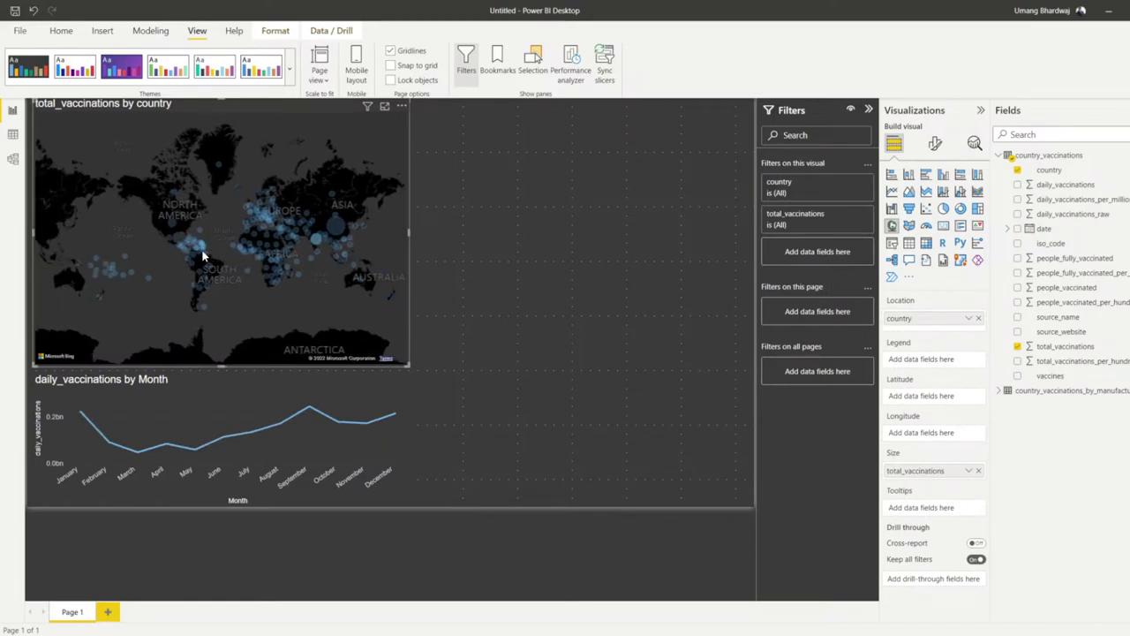
left_click(487, 357)
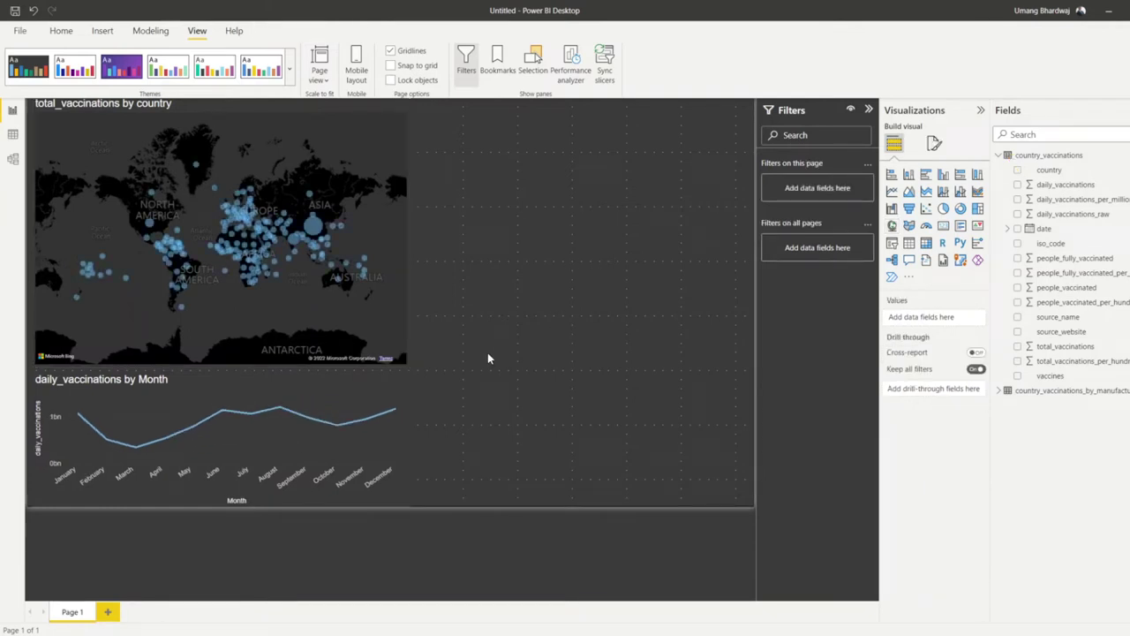
Create a stacked column chart of total_vaccinations by vaccine from country_vaccinations_by_manufacturer beside the map
left_click(1009, 157)
left_click(1002, 170)
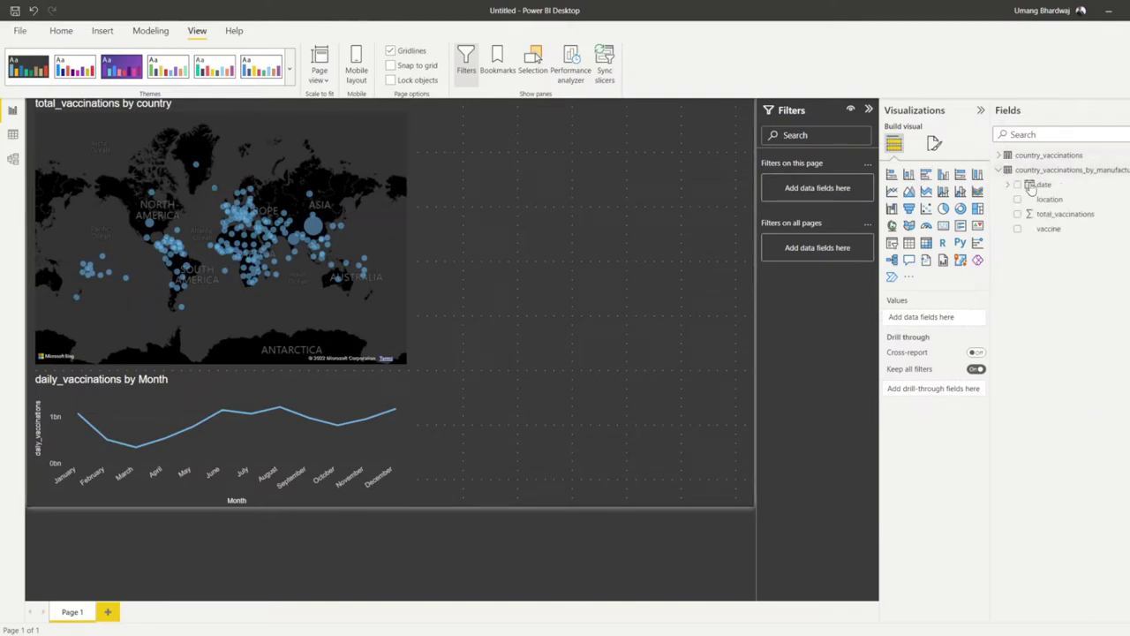
left_click(908, 174)
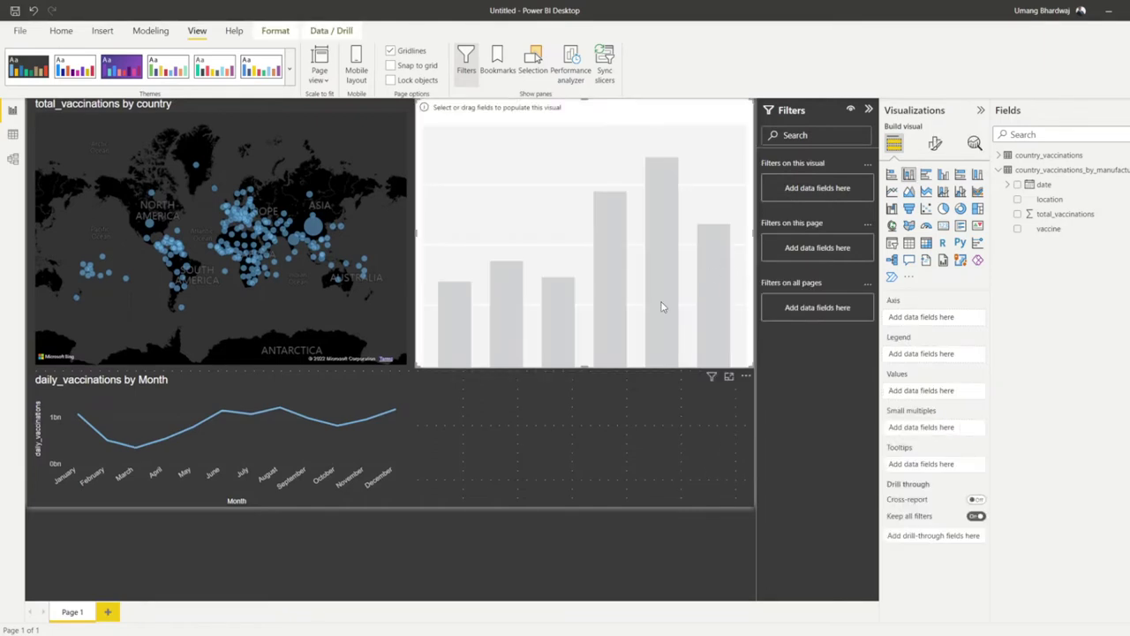
left_click(1017, 229)
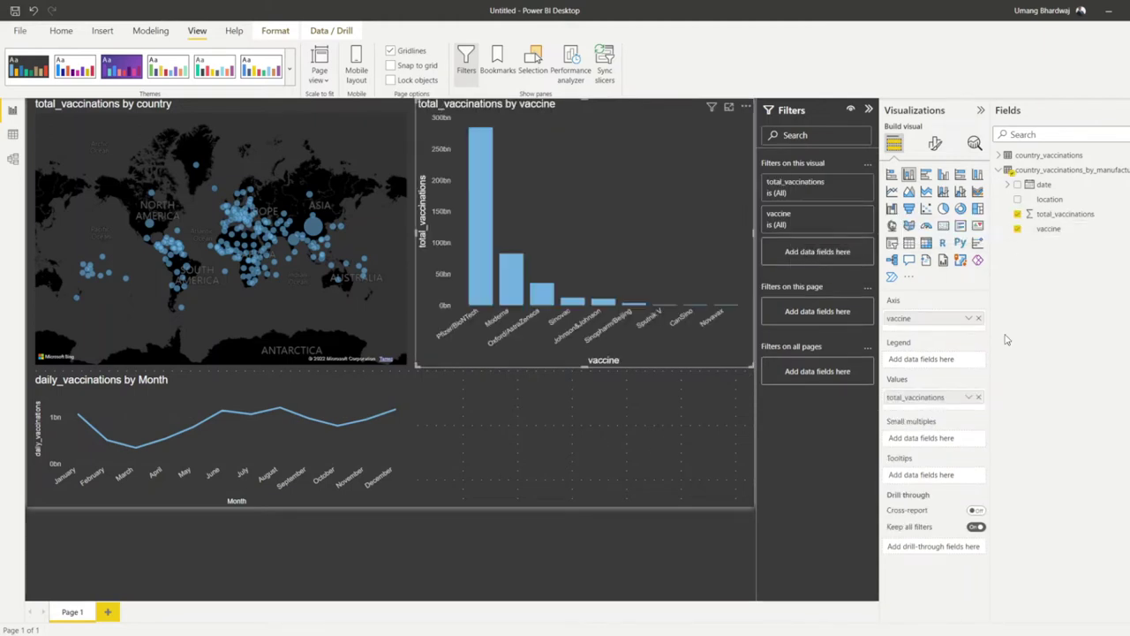
Highlight the Pfizer/BioNTech column to check its effect on the other visuals, and clear the selection
left_click(473, 285)
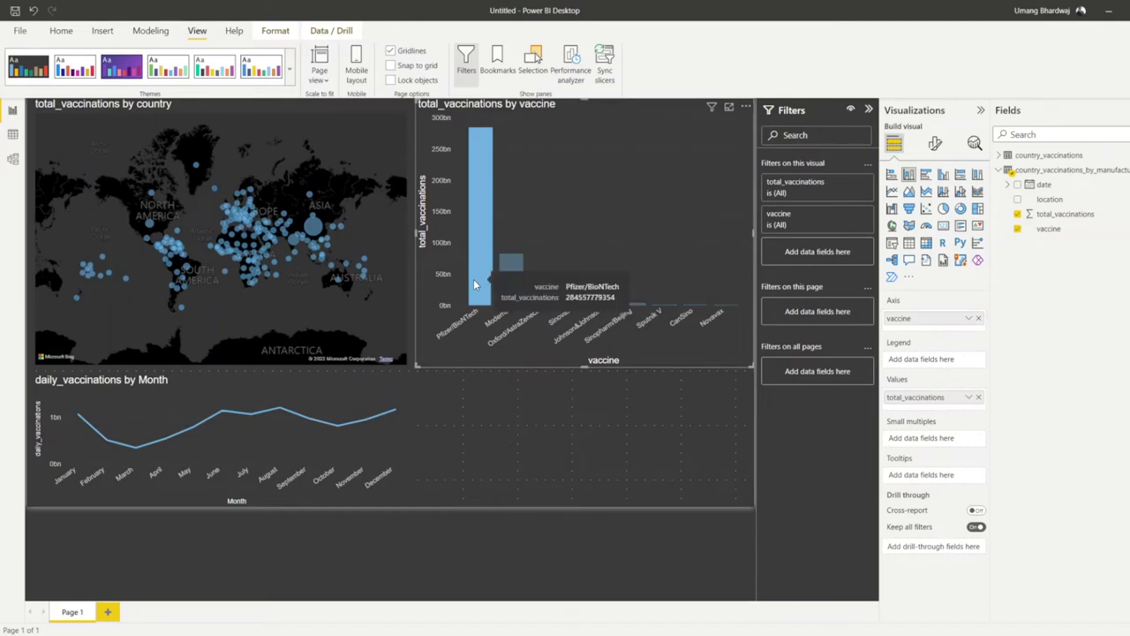
left_click(473, 285)
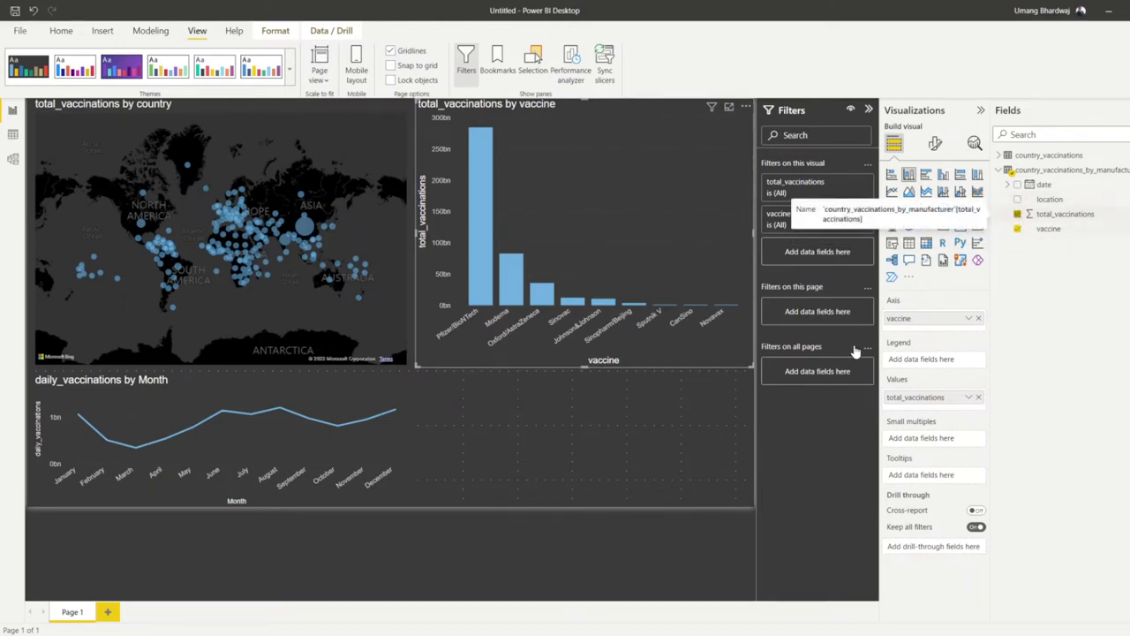
left_click(622, 422)
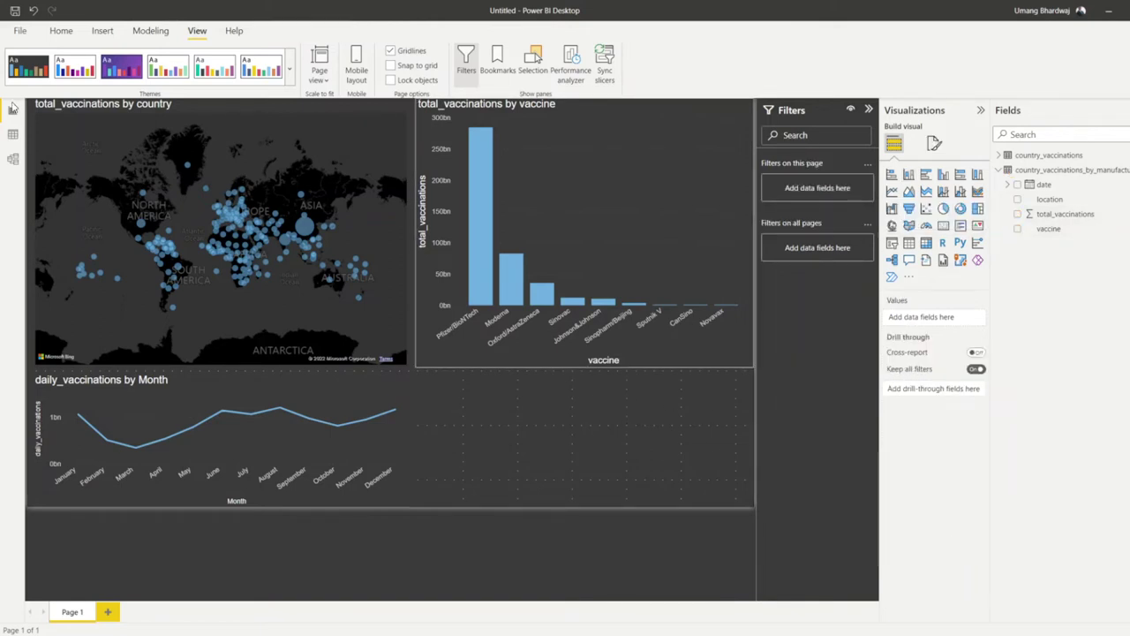
Import heart.csv as Text/CSV from the hart database folder on drive G, load it and apply the pending query changes
left_click(19, 31)
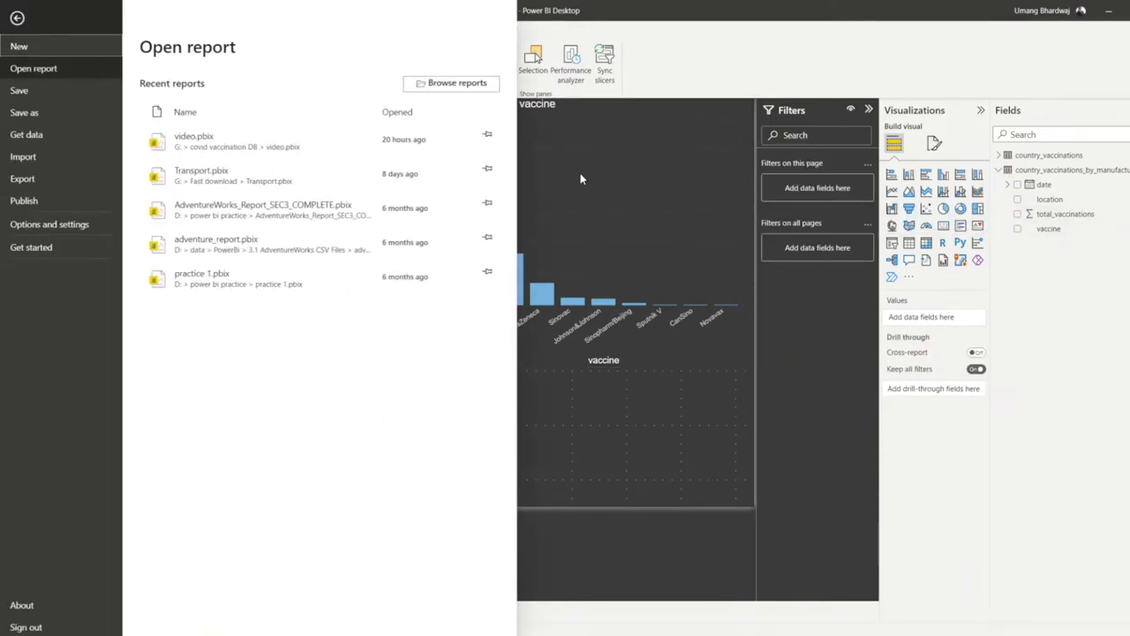
left_click(510, 121)
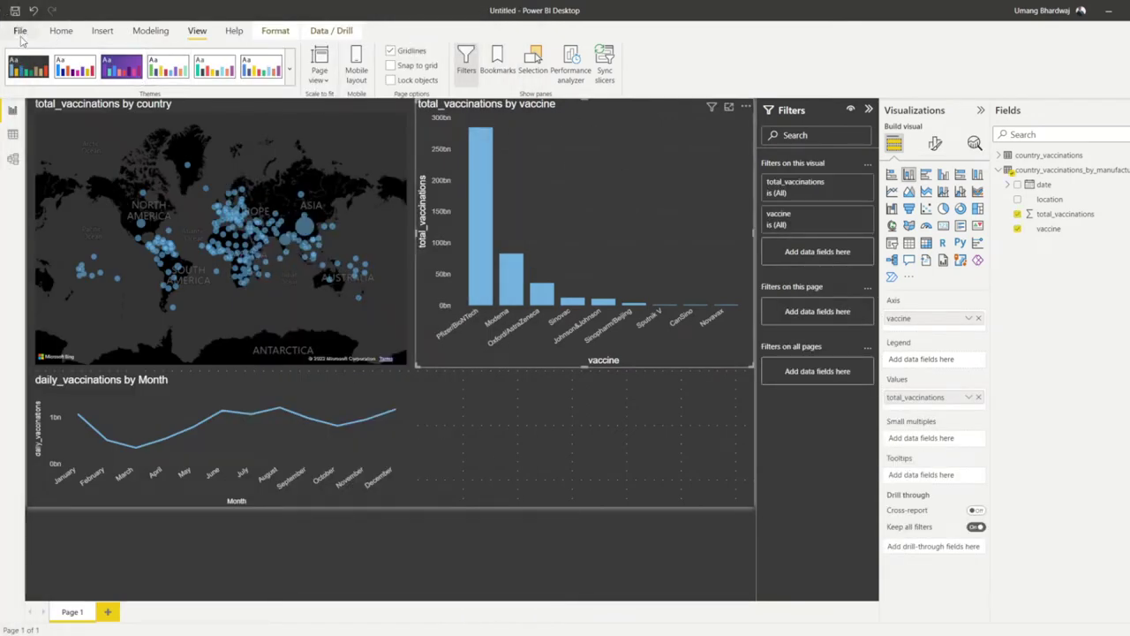
left_click(70, 35)
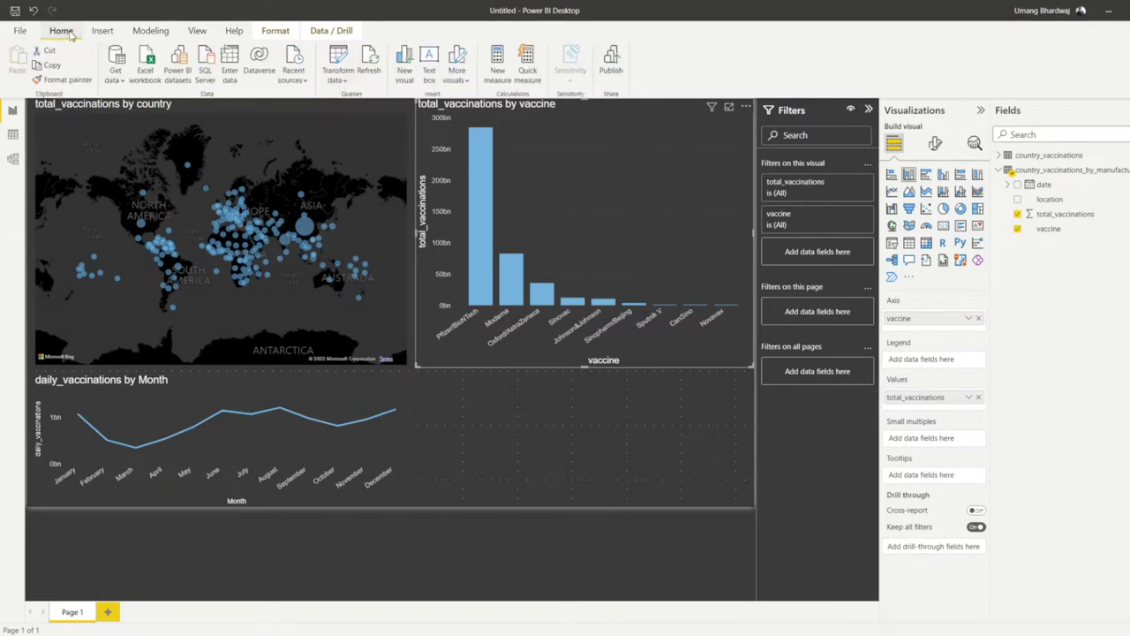
left_click(120, 85)
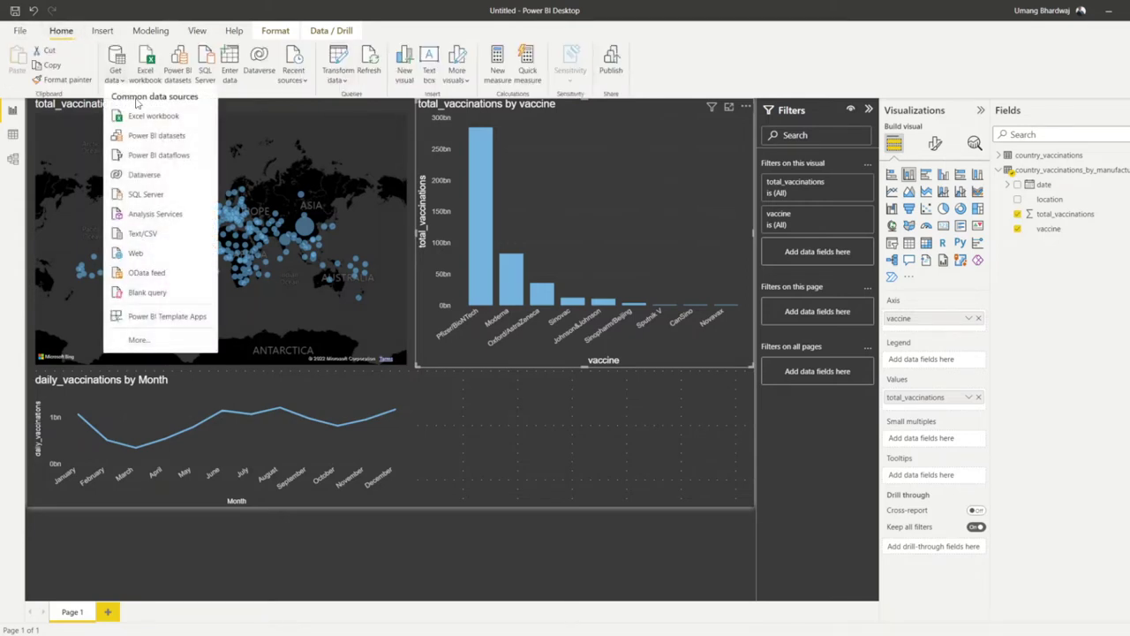
left_click(133, 350)
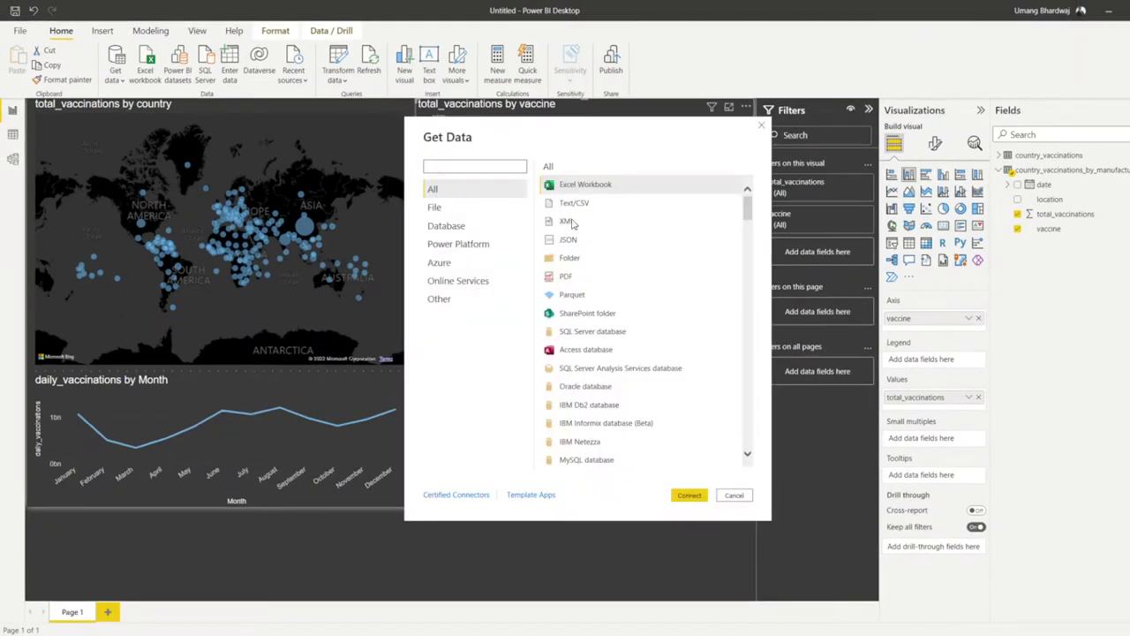
left_click(572, 208)
left_click(688, 495)
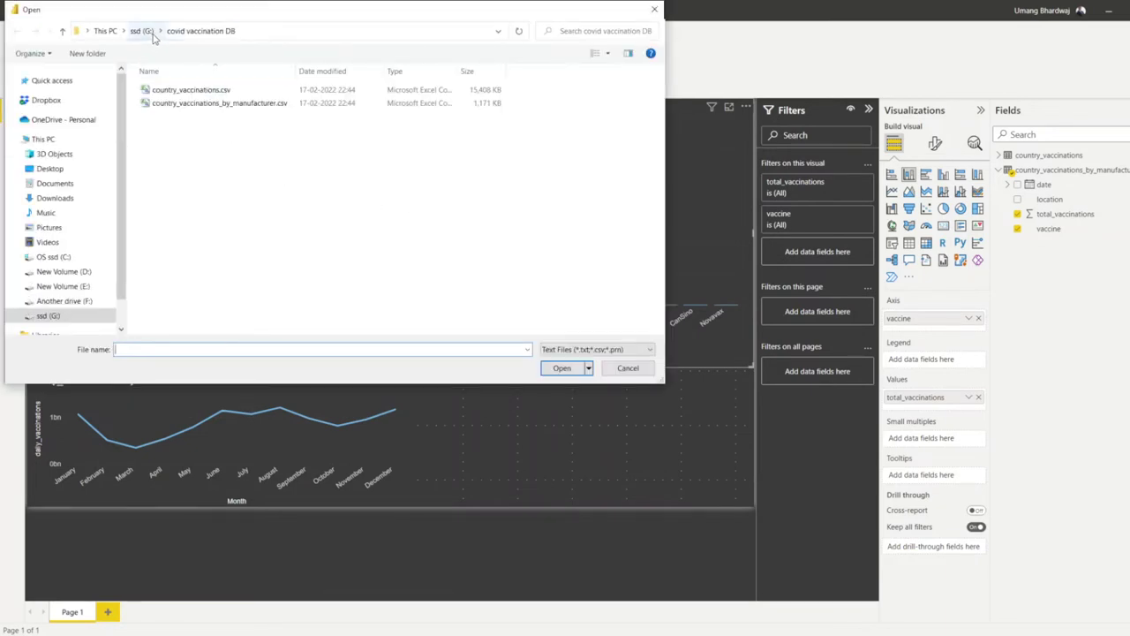
key("alt+Up")
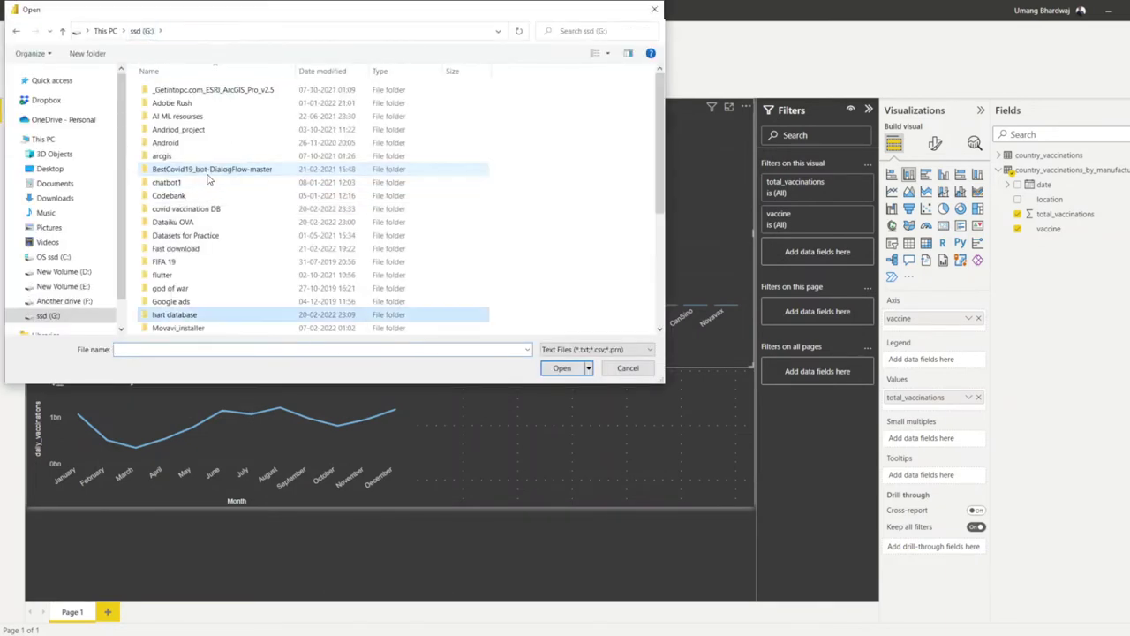
double_click(189, 316)
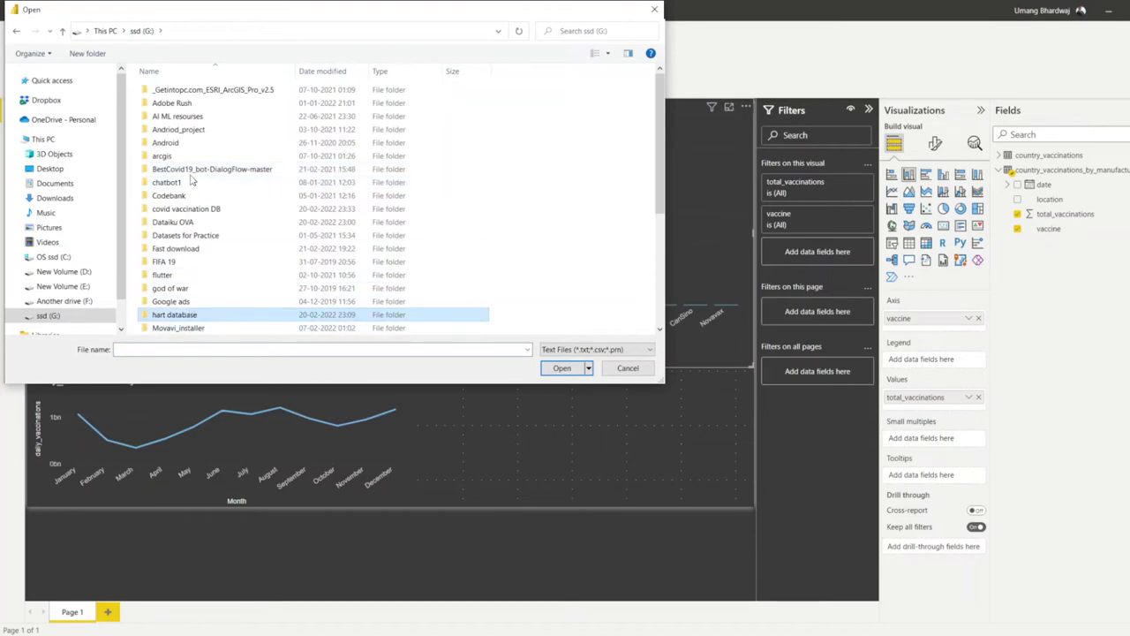
double_click(168, 91)
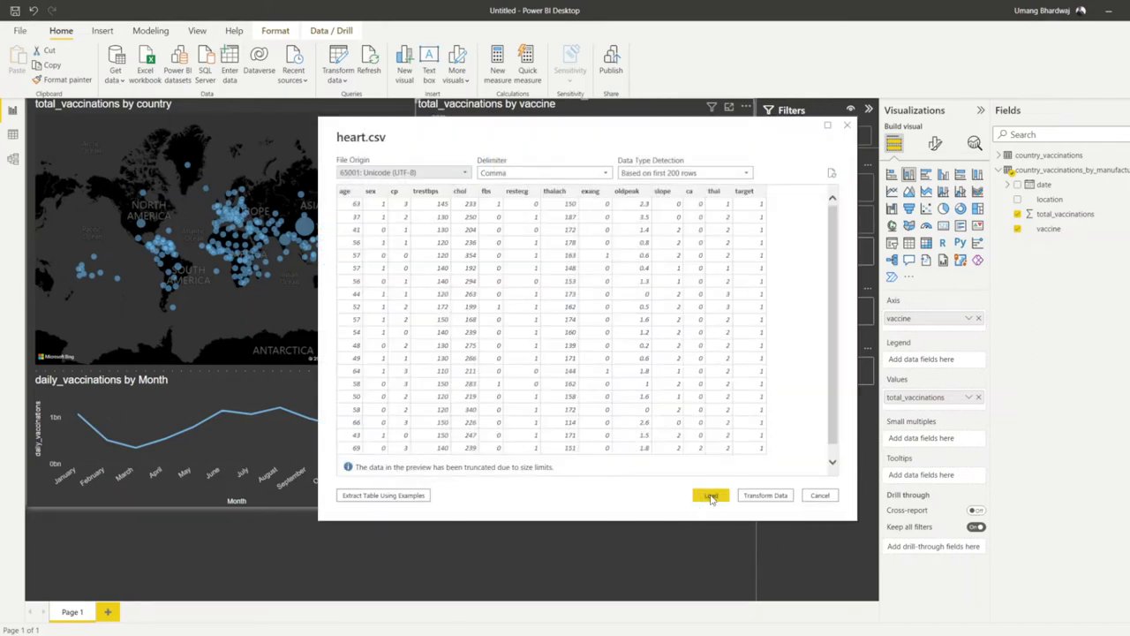
left_click(711, 496)
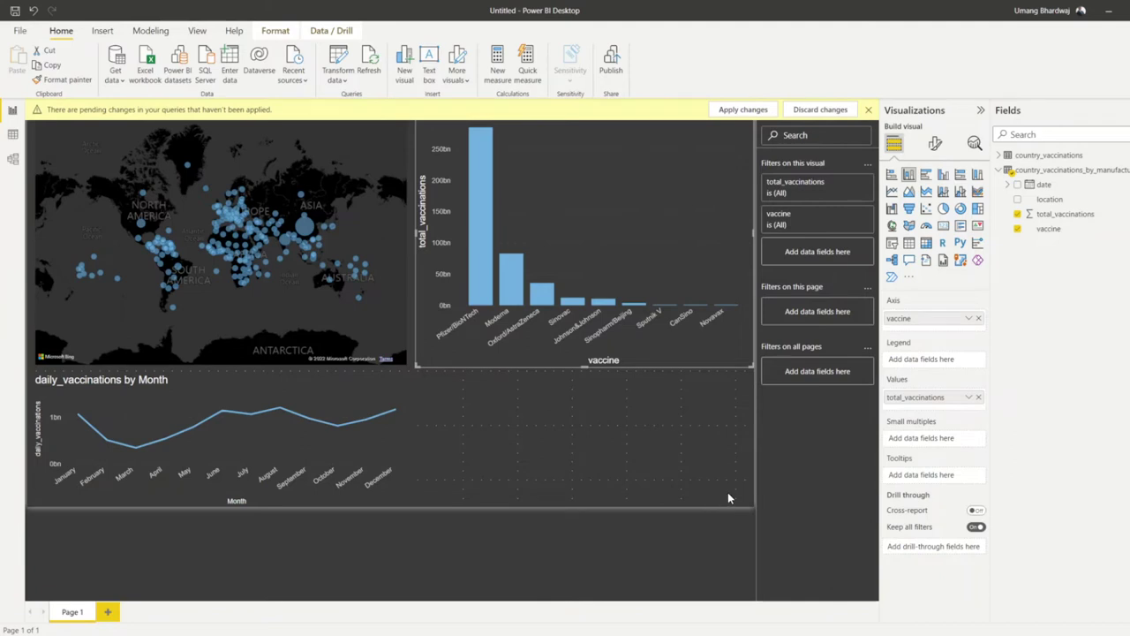
left_click(750, 110)
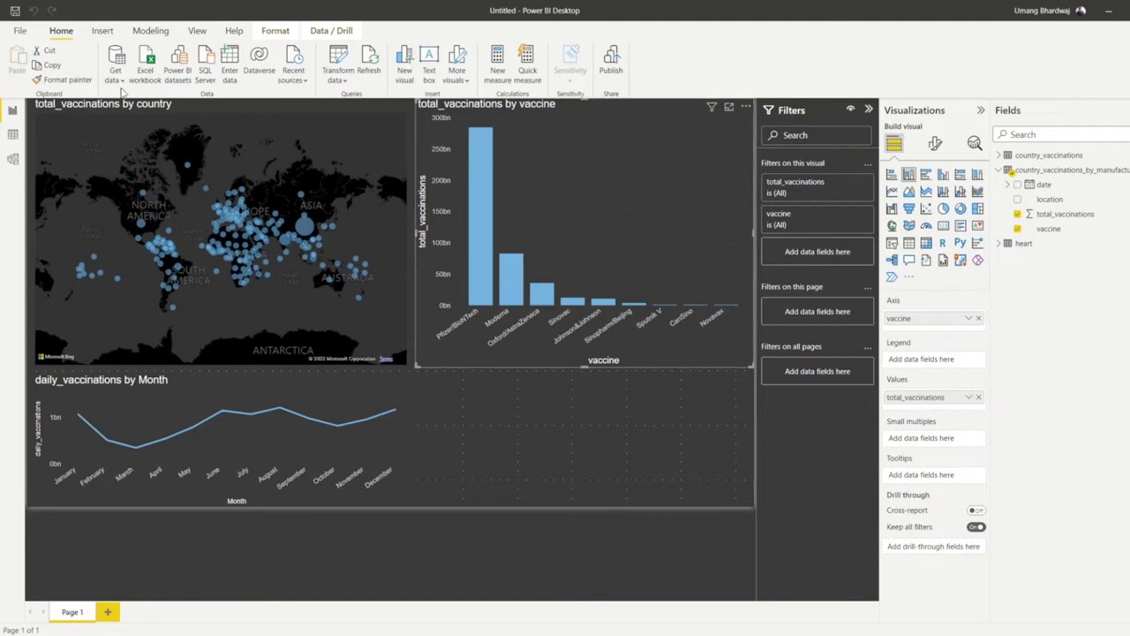
Apply the purple Bloom theme to the report
left_click(274, 31)
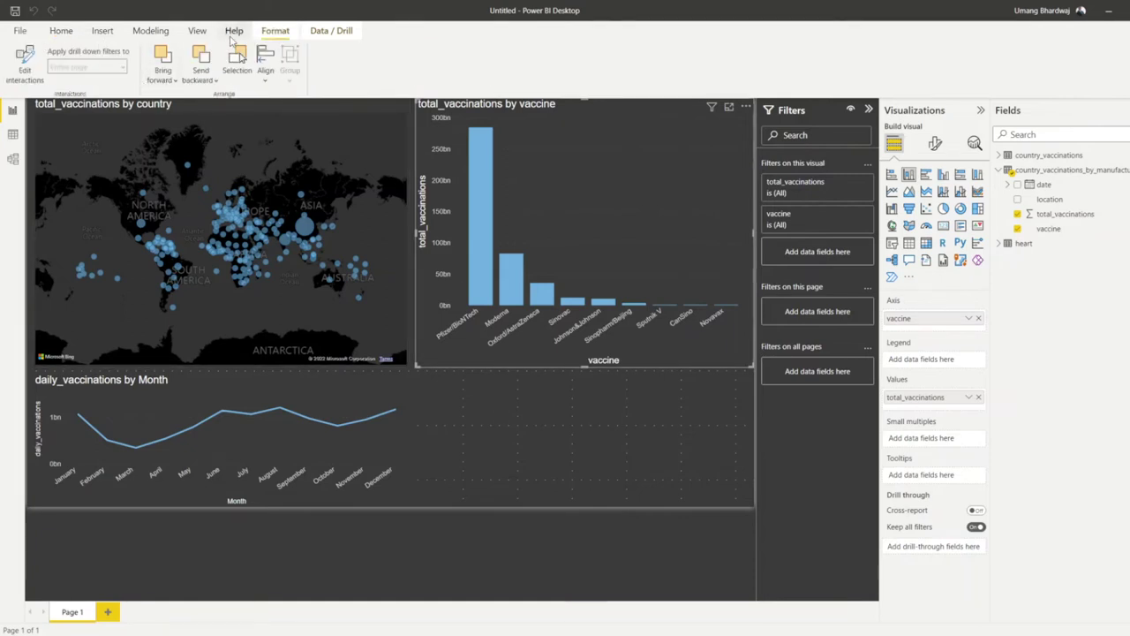
left_click(199, 31)
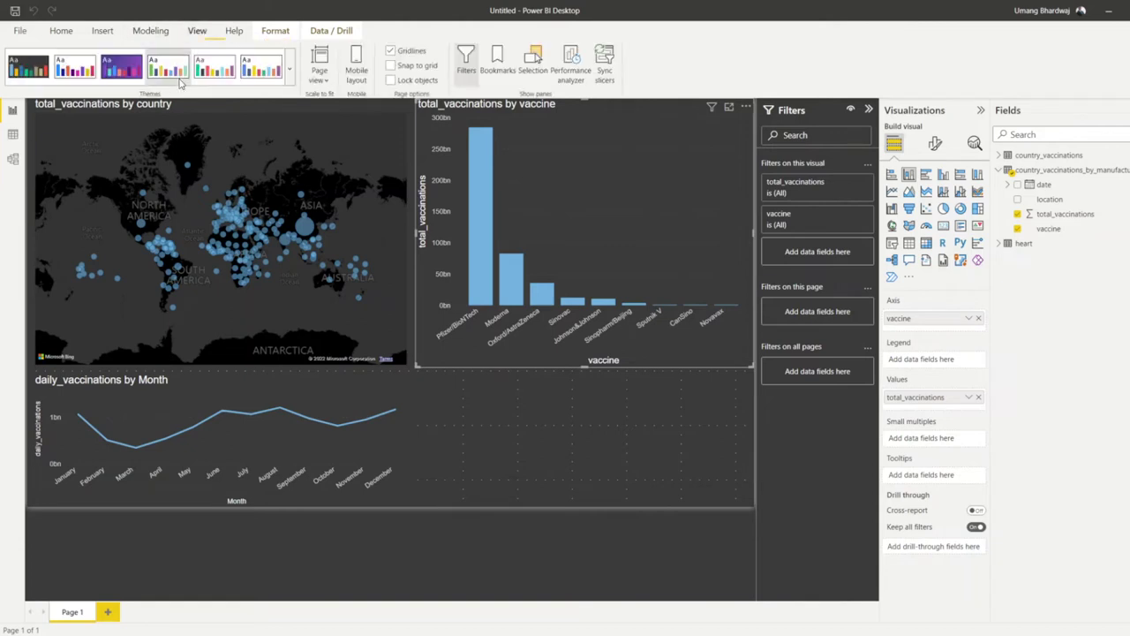
left_click(122, 68)
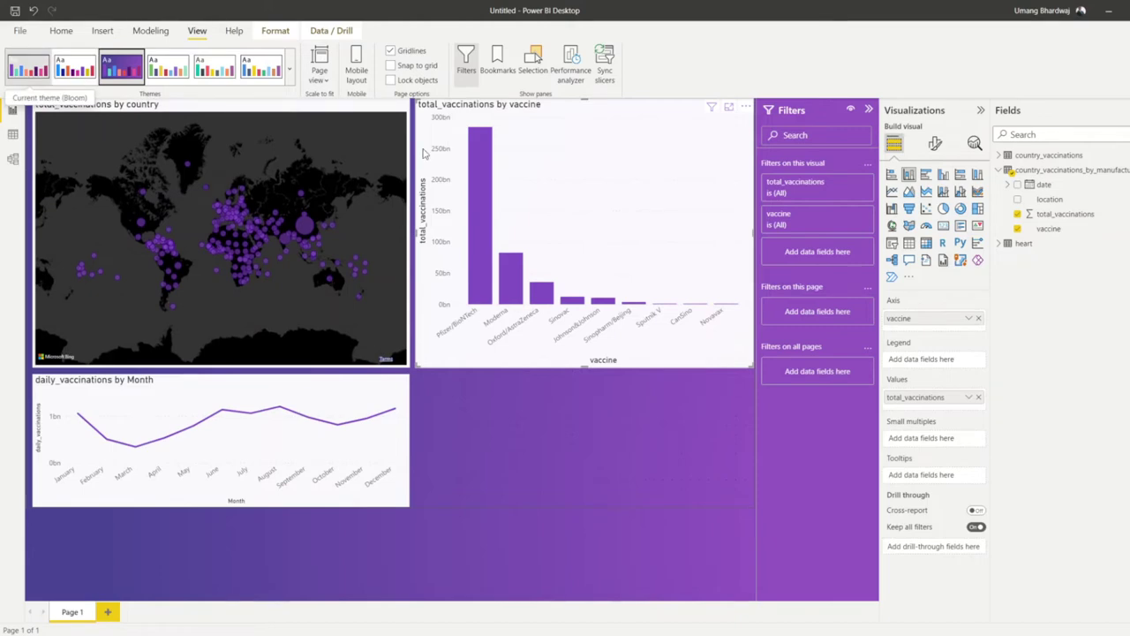
Add a second report page, list the heart table's fields and apply the dark blue theme with the wave-line background
left_click(107, 611)
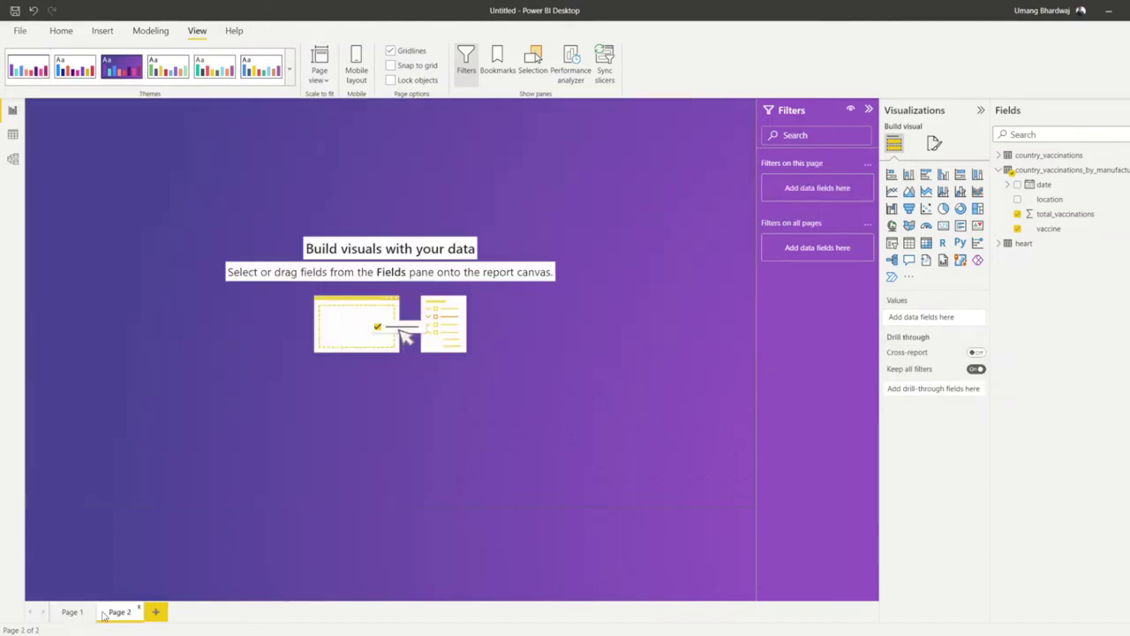
left_click(1000, 243)
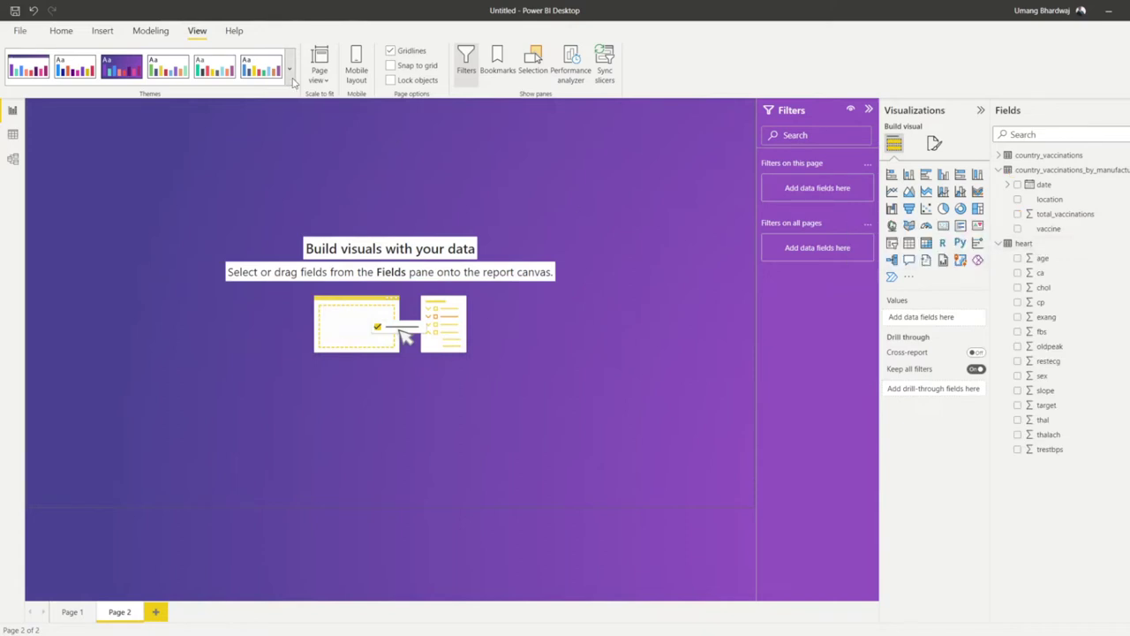
left_click(290, 70)
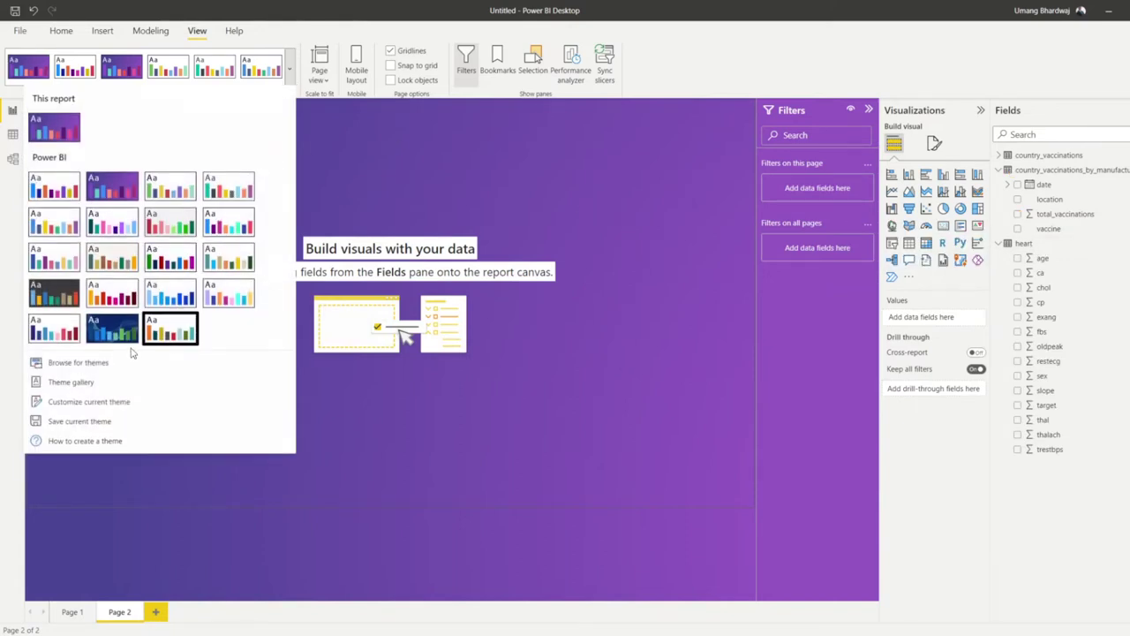
left_click(604, 326)
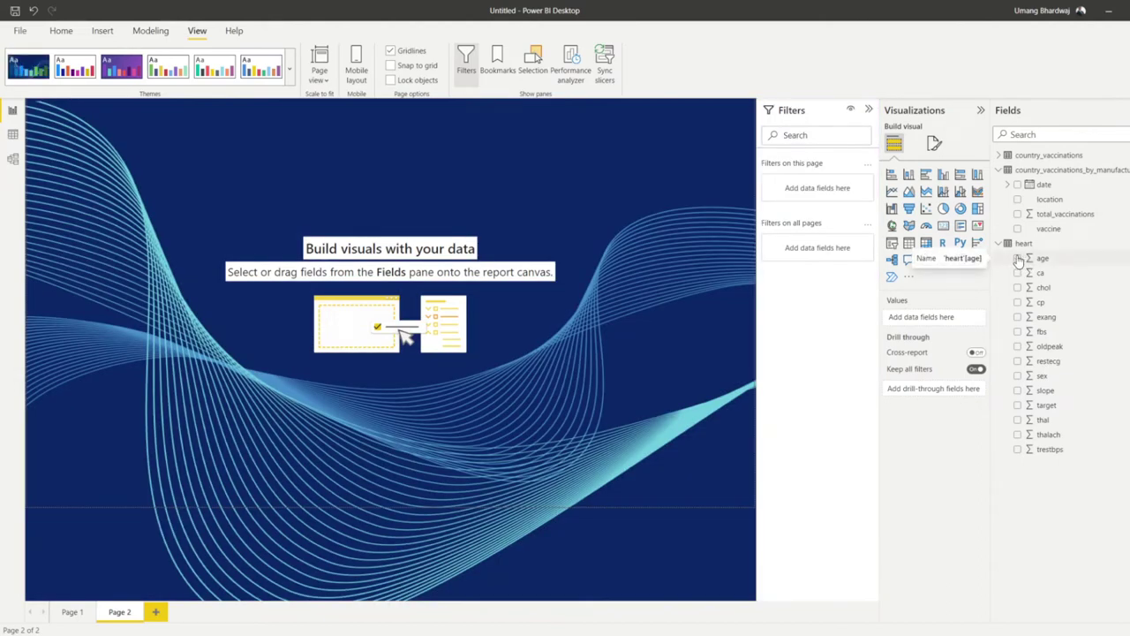
Create a scatter chart from the heart table with age on the X axis and chol on the Y axis
left_click(1017, 258)
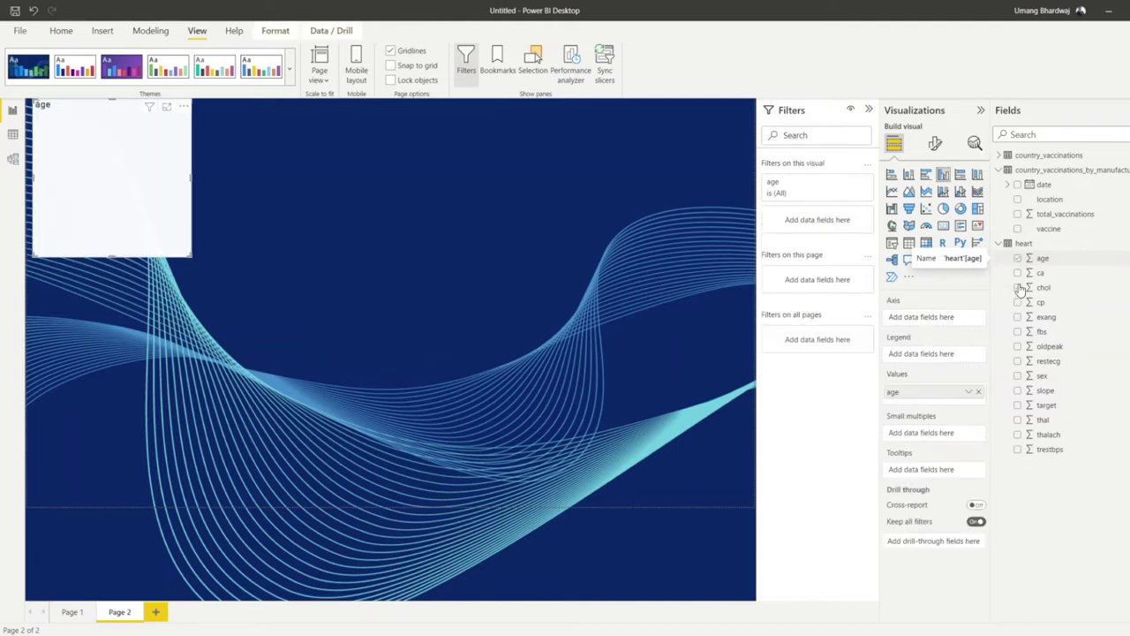
left_click(1017, 287)
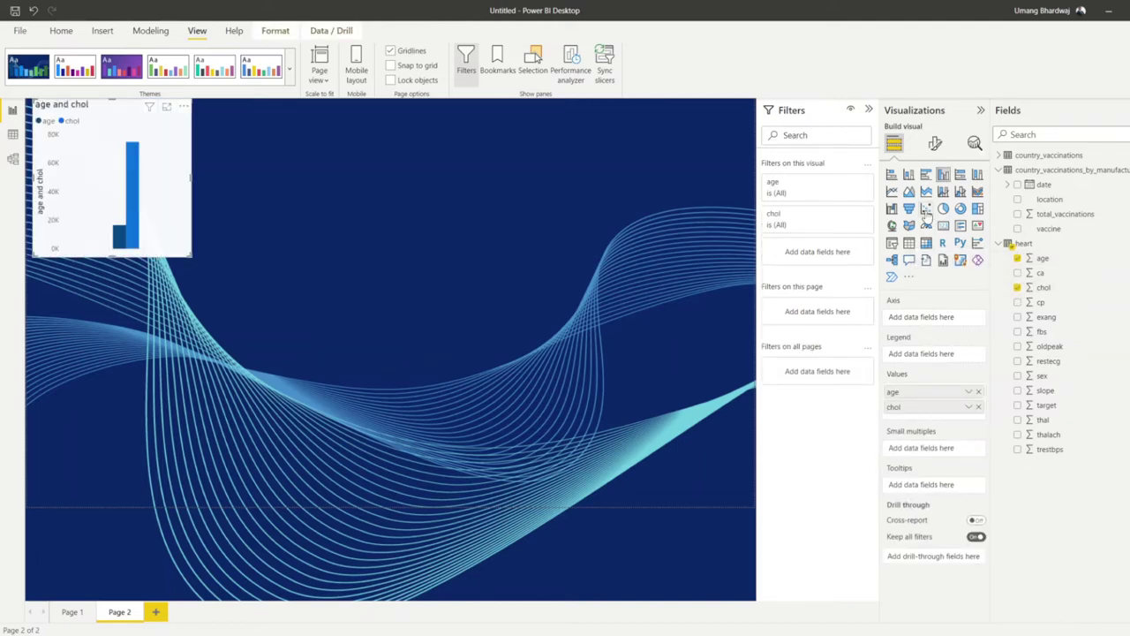
left_click(926, 210)
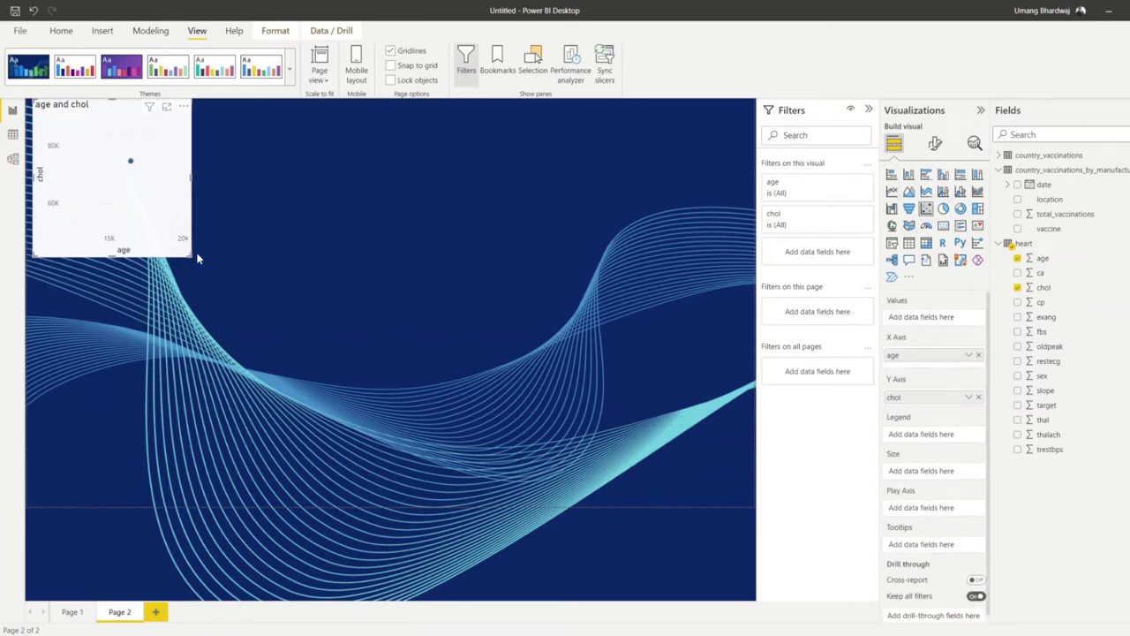
Set age and chol to Don't summarize and enlarge the scatter chart to about half the page width
left_click(969, 356)
left_click(998, 404)
left_click(968, 399)
left_click(997, 447)
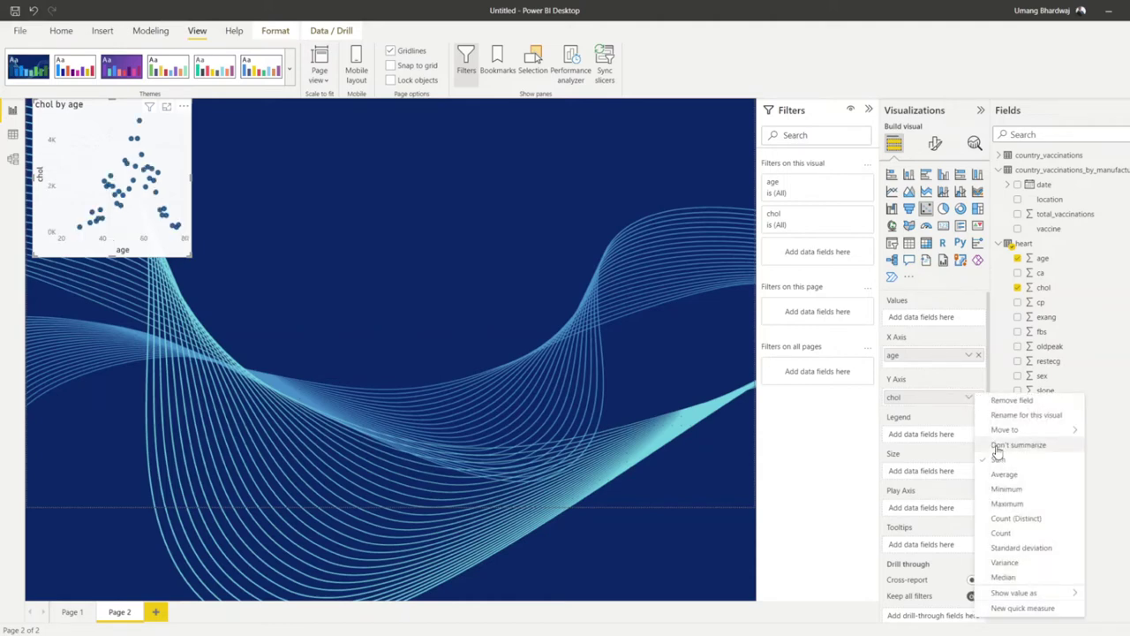
left_click(998, 446)
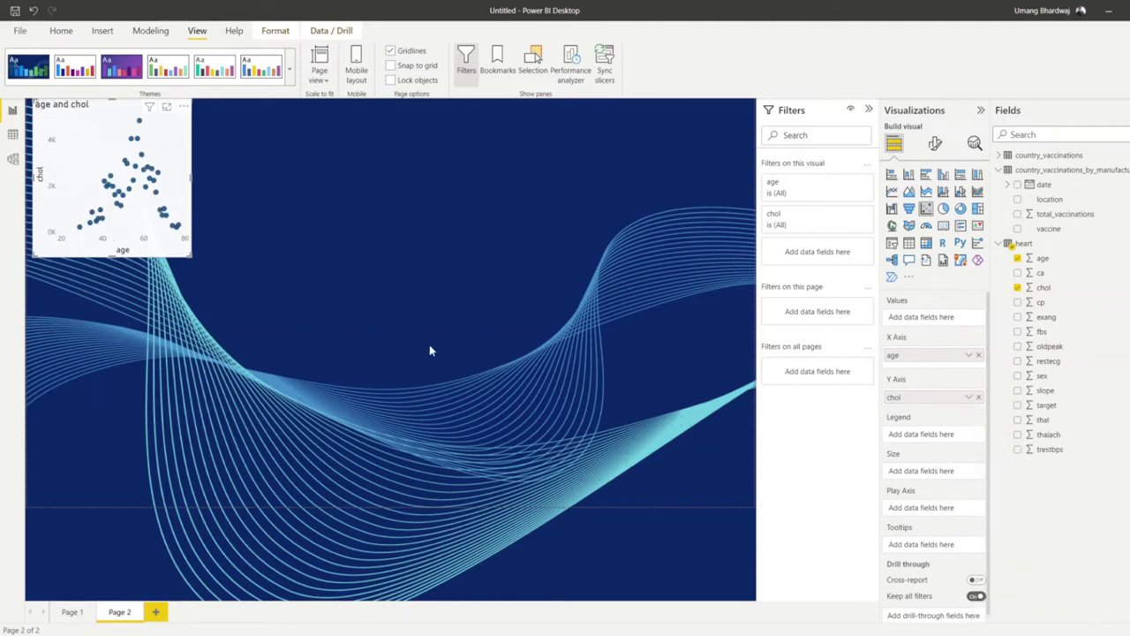
left_click_drag(191, 256, 406, 365)
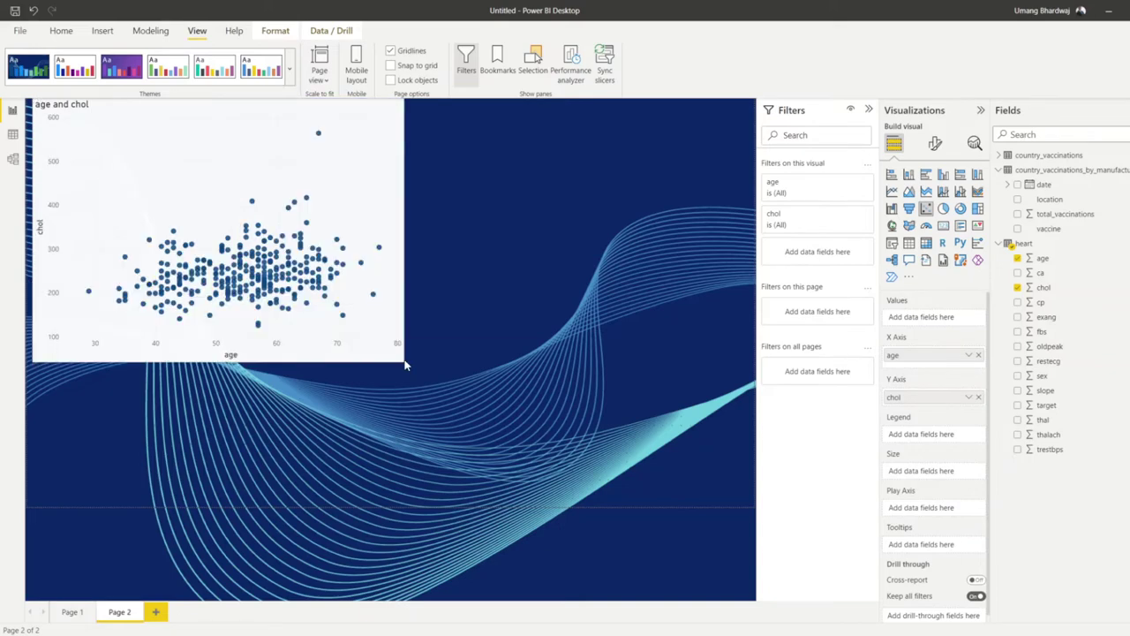
left_click_drag(385, 431, 385, 431)
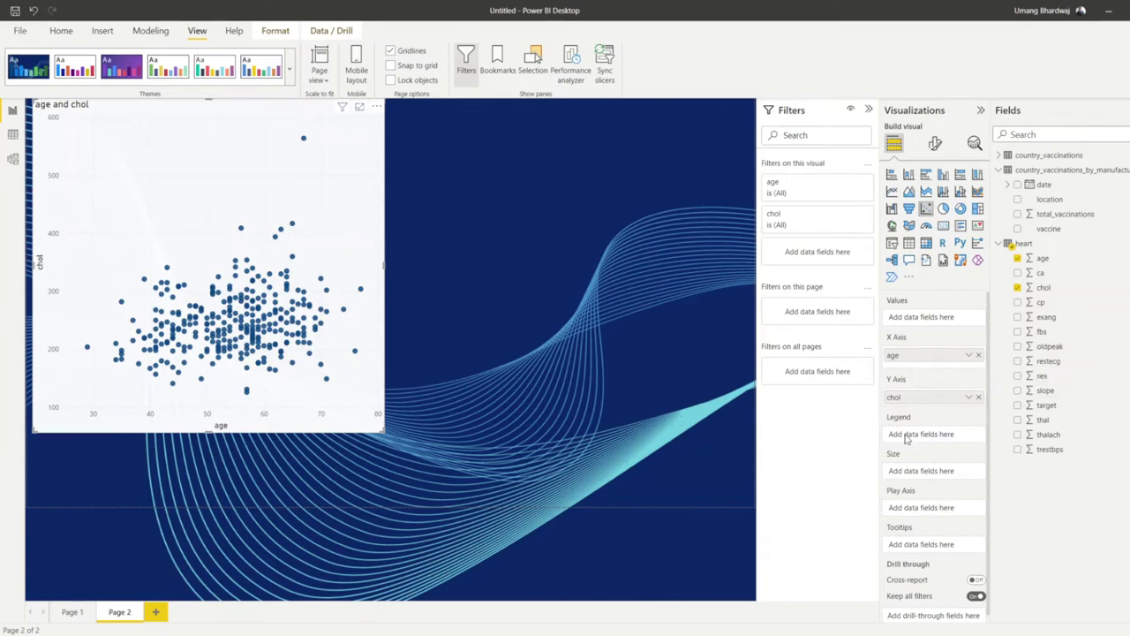
Assign sex as the scatter chart's legend and target as its size
left_click_drag(1040, 376, 913, 445)
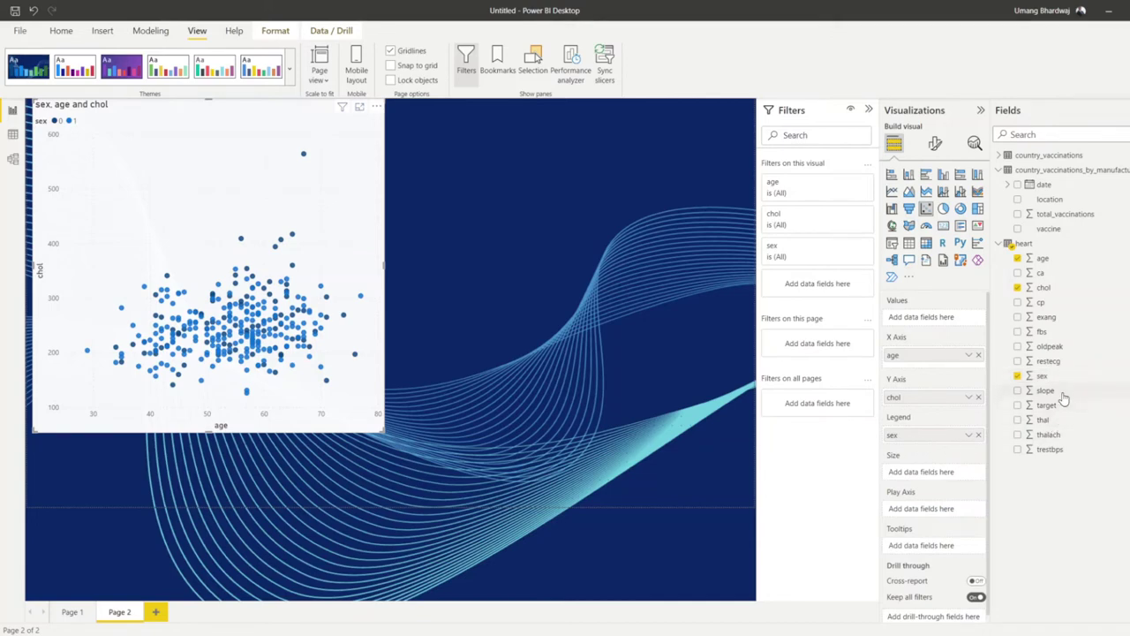
left_click_drag(1063, 408, 934, 476)
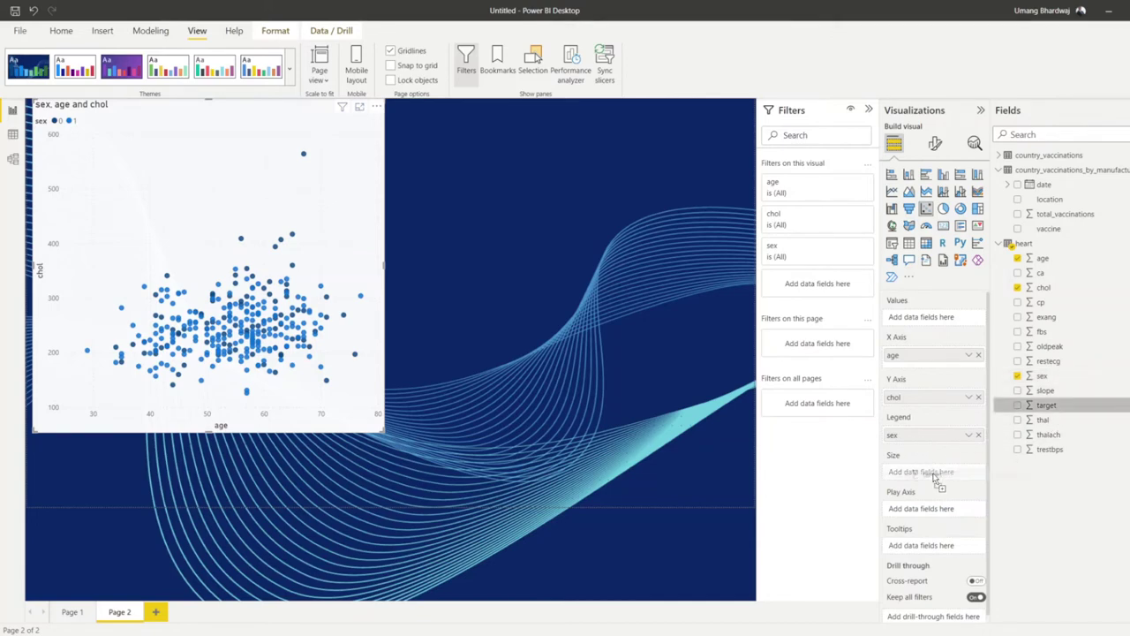
Finish assigning target to the scatter chart's size and set the marker size to -30
left_click_drag(935, 477, 934, 477)
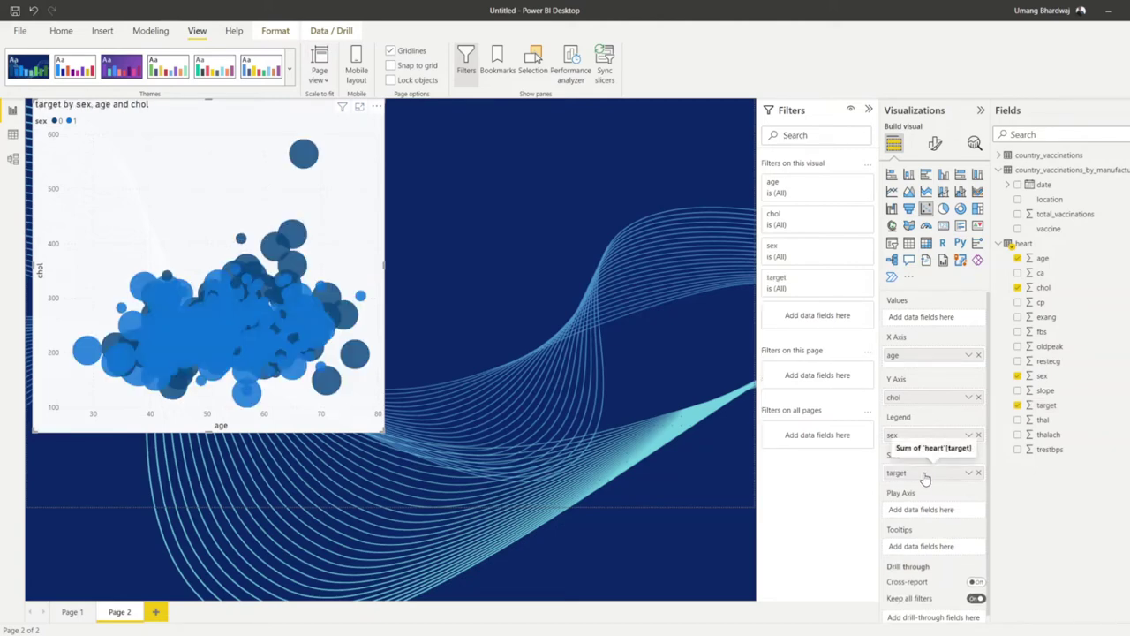
left_click(935, 144)
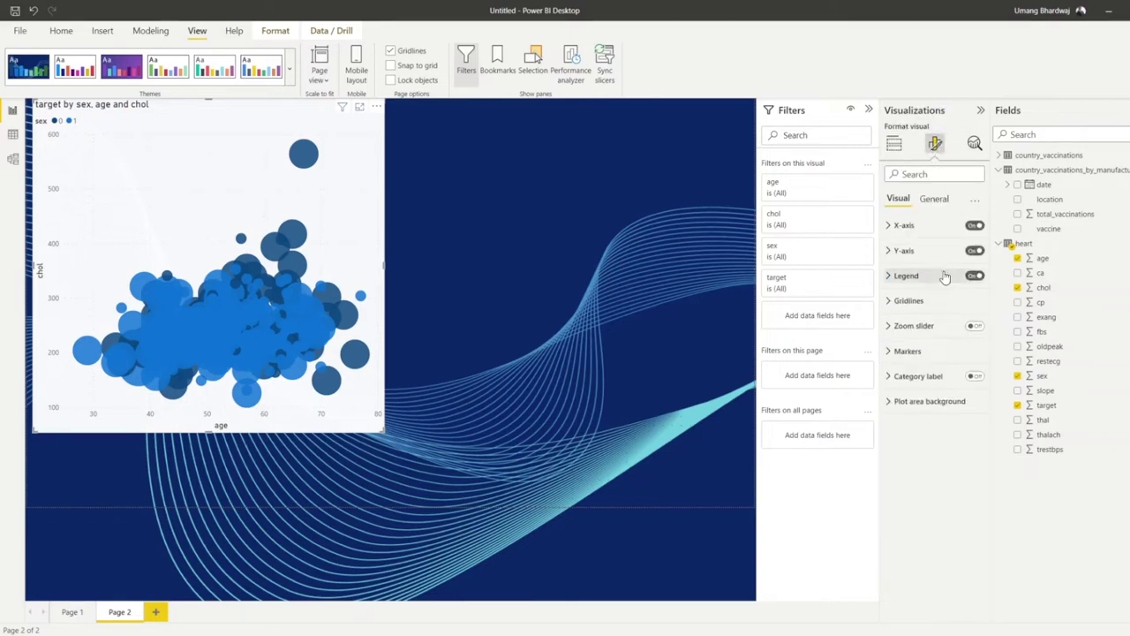
left_click(890, 401)
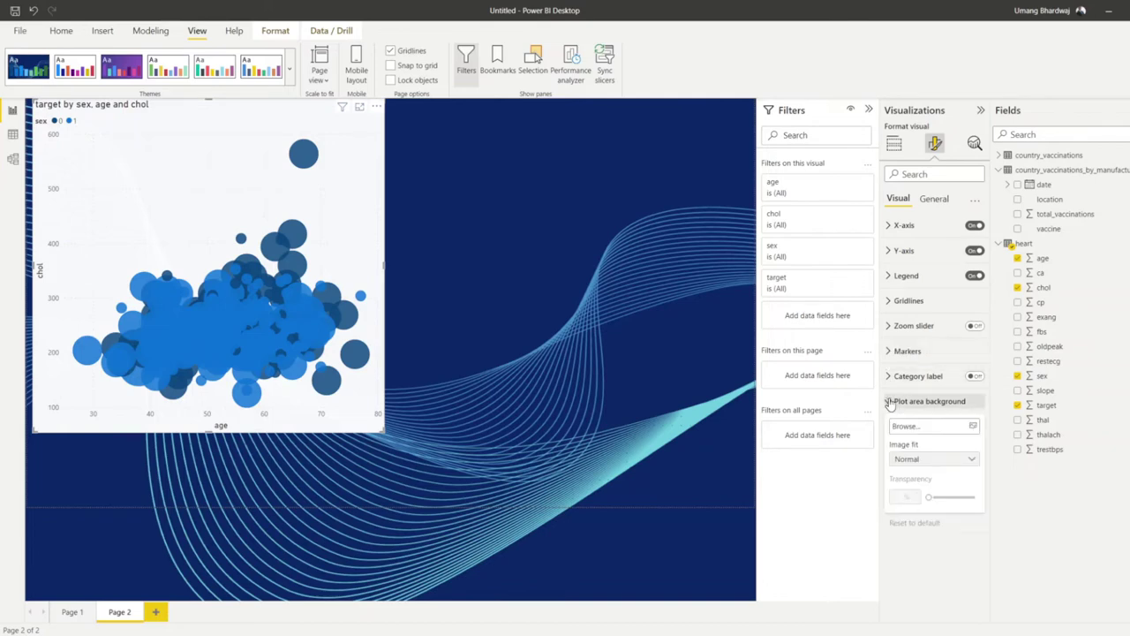
left_click(890, 379)
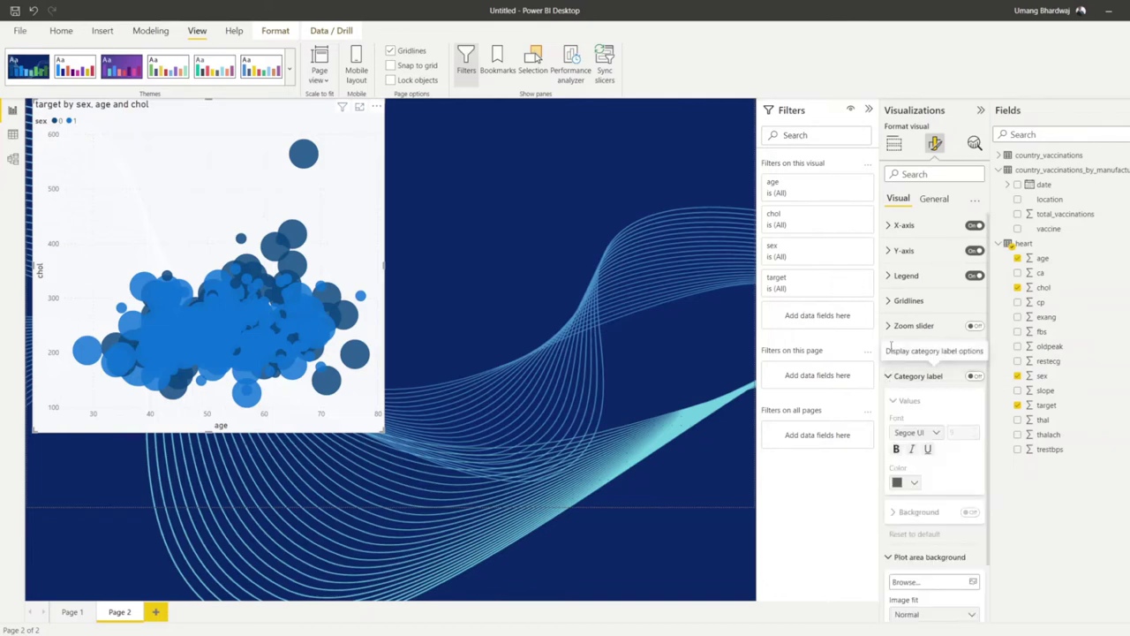
left_click(893, 378)
left_click(890, 401)
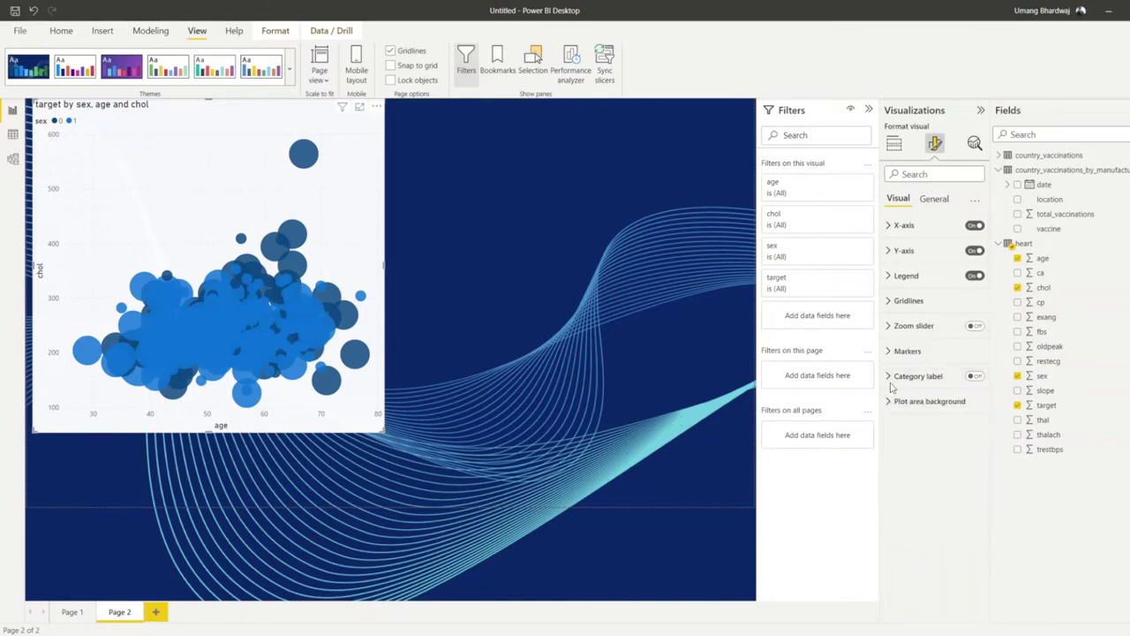
left_click(888, 353)
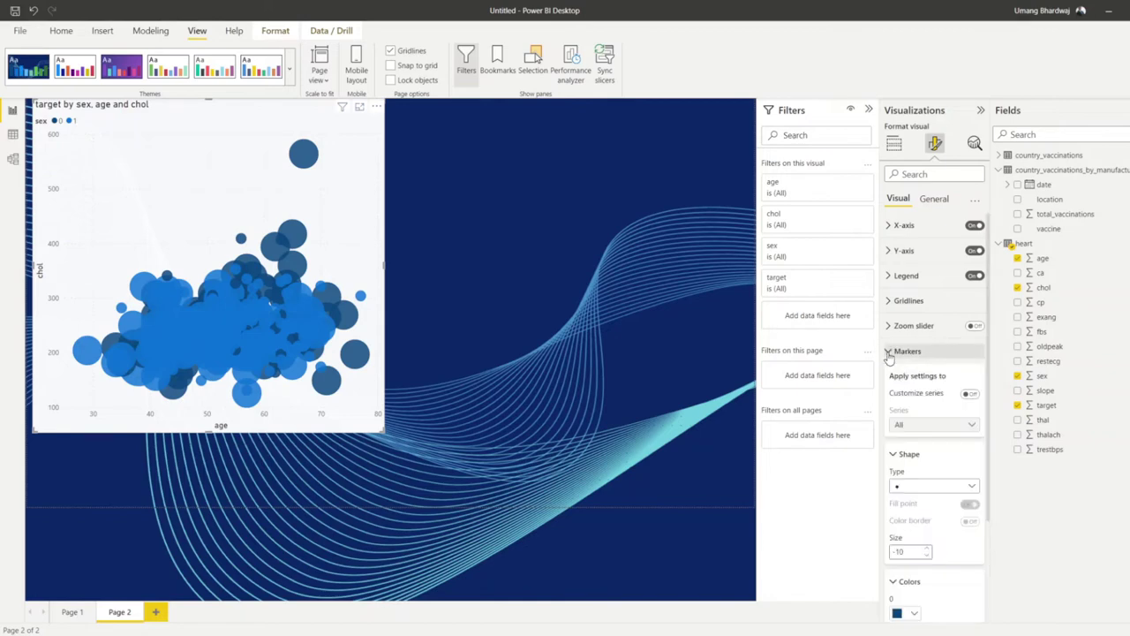
scroll(923, 438, "down", 3)
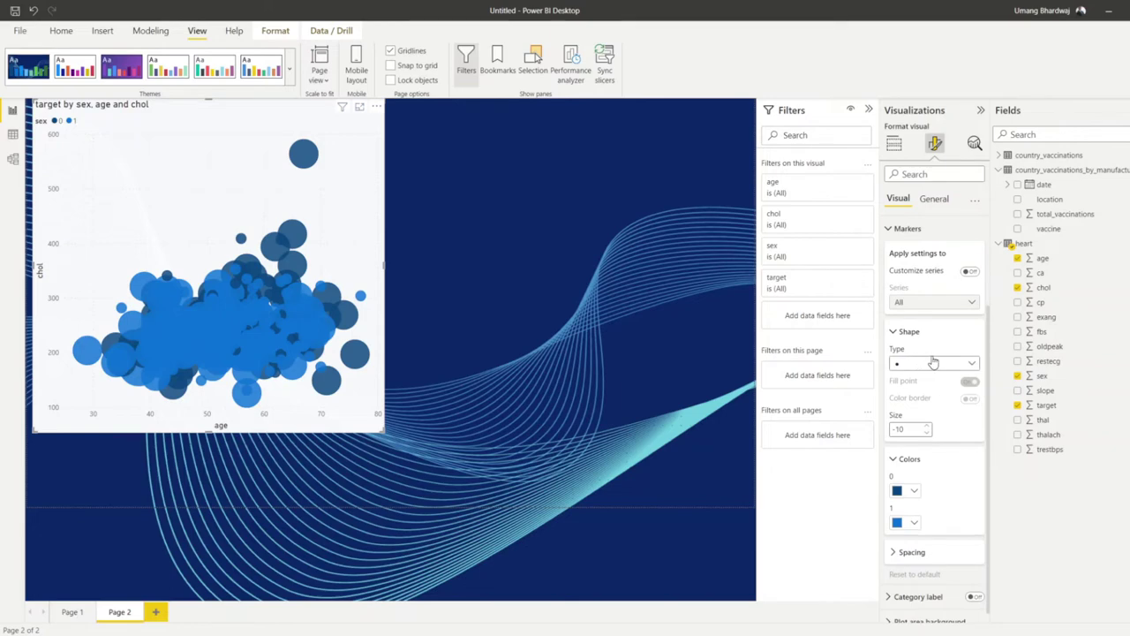
left_click(908, 428)
key("Down")
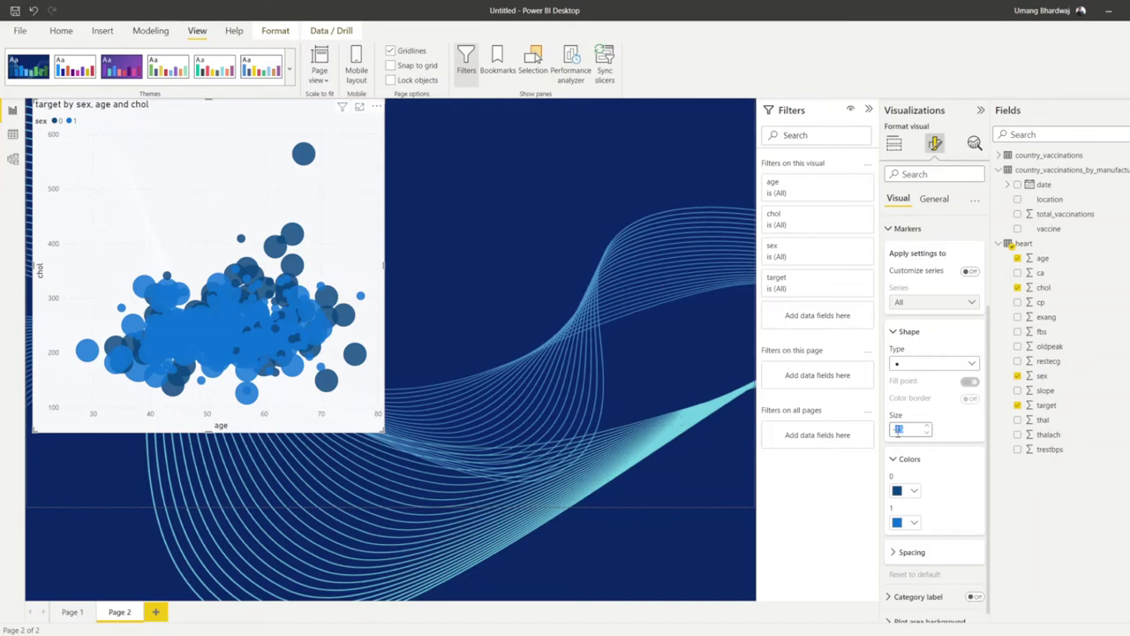
Recolor the markers for sex 0 light green and shrink the scatter chart slightly in both directions
left_click(914, 493)
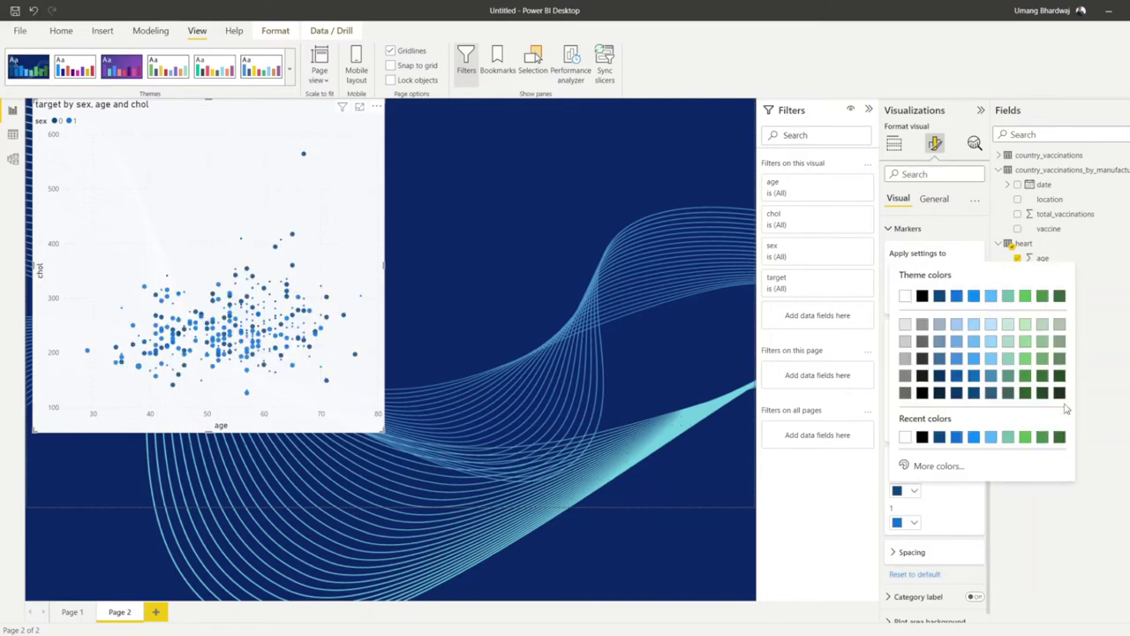
left_click(1025, 363)
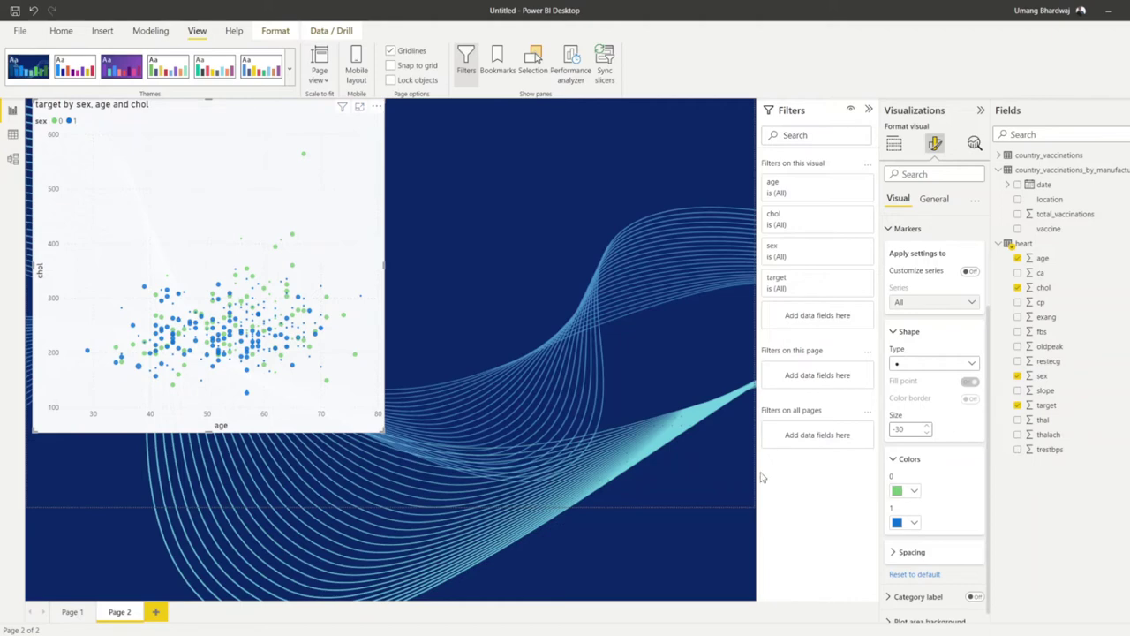
left_click_drag(382, 430, 336, 389)
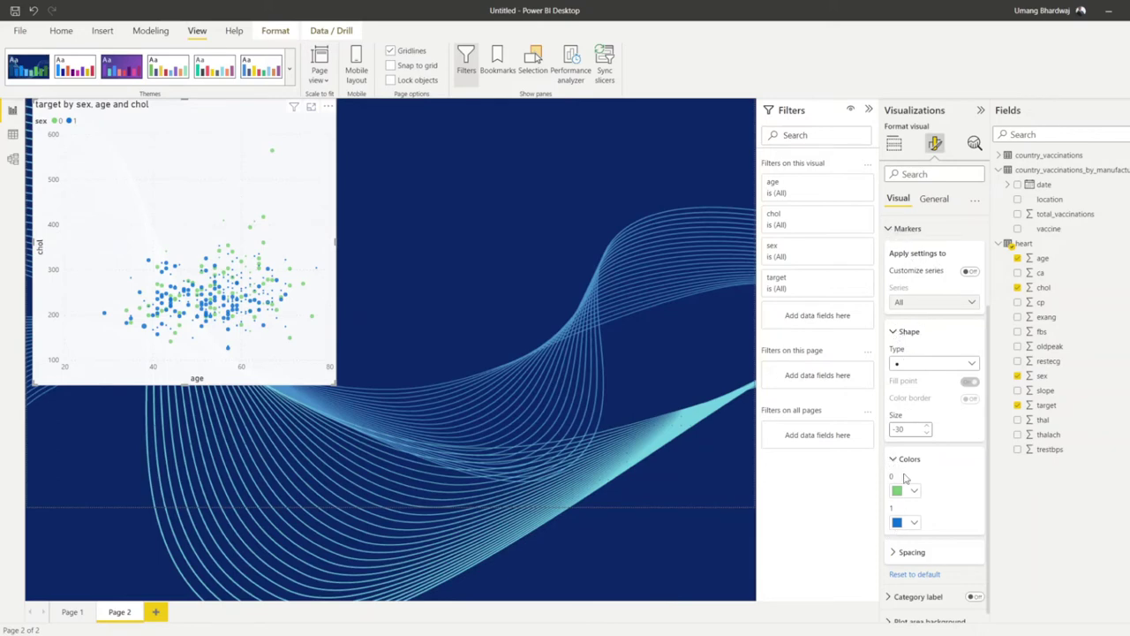
left_click(895, 332)
left_click(893, 318)
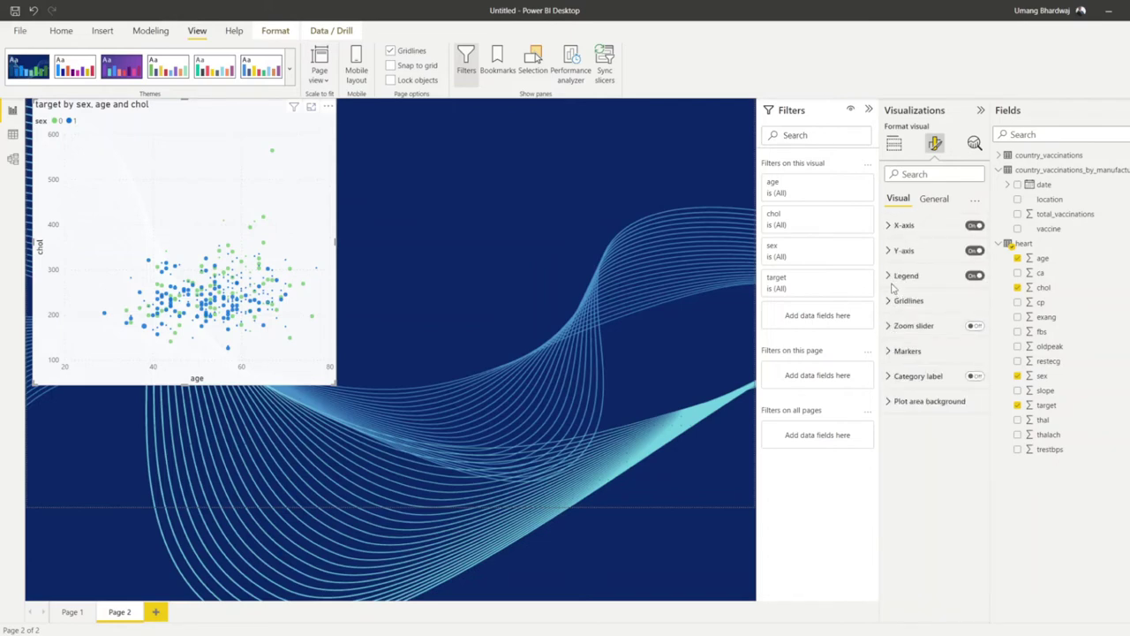
left_click(891, 301)
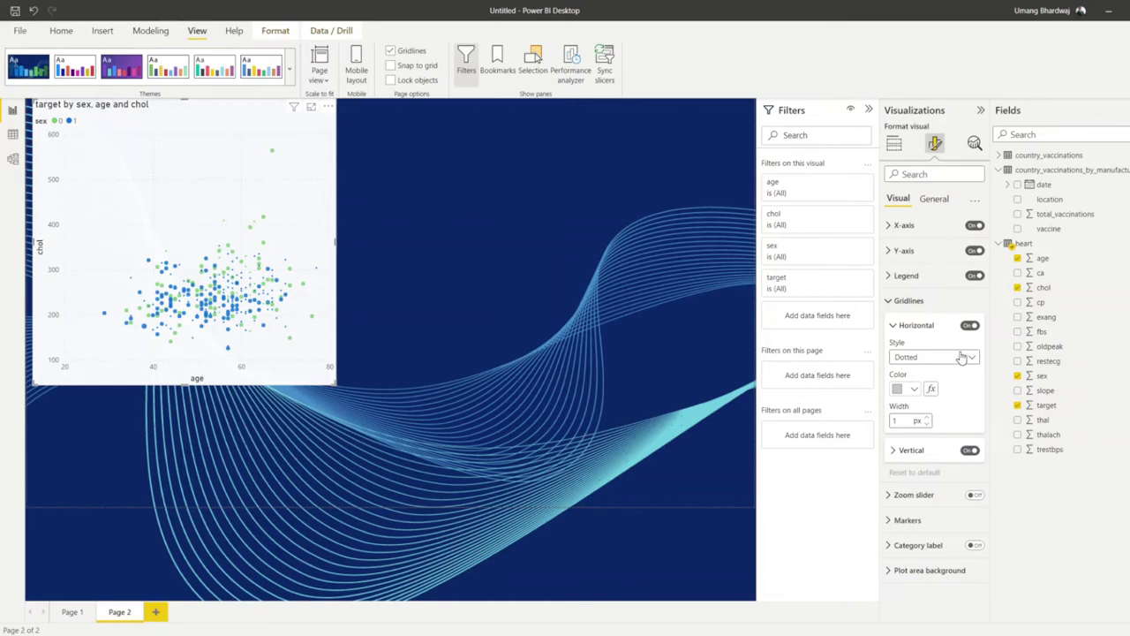
left_click(887, 301)
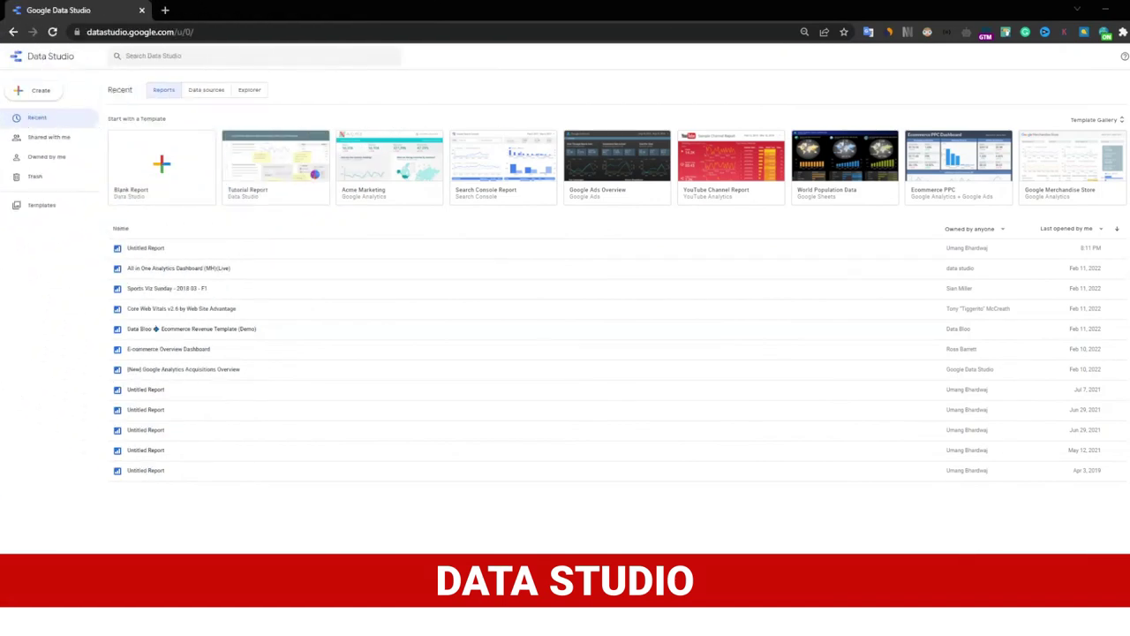
Switch to Google Data Studio and create a blank report
left_click(168, 169)
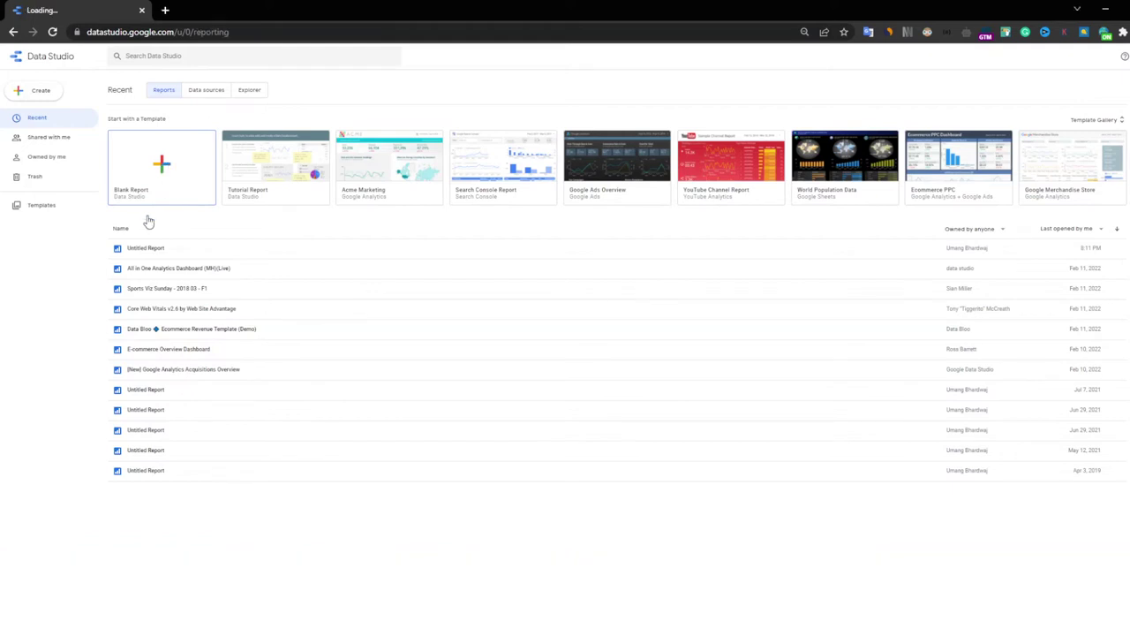
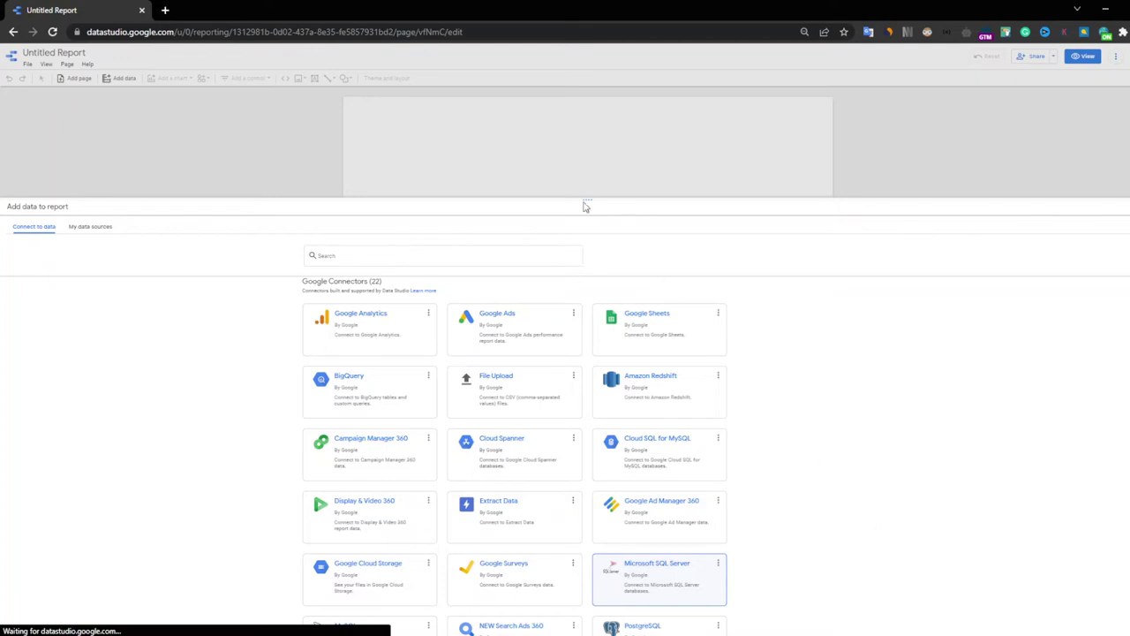
Examine the available Google connectors and partner connectors for adding data to the report
scroll(517, 482, "down", 3)
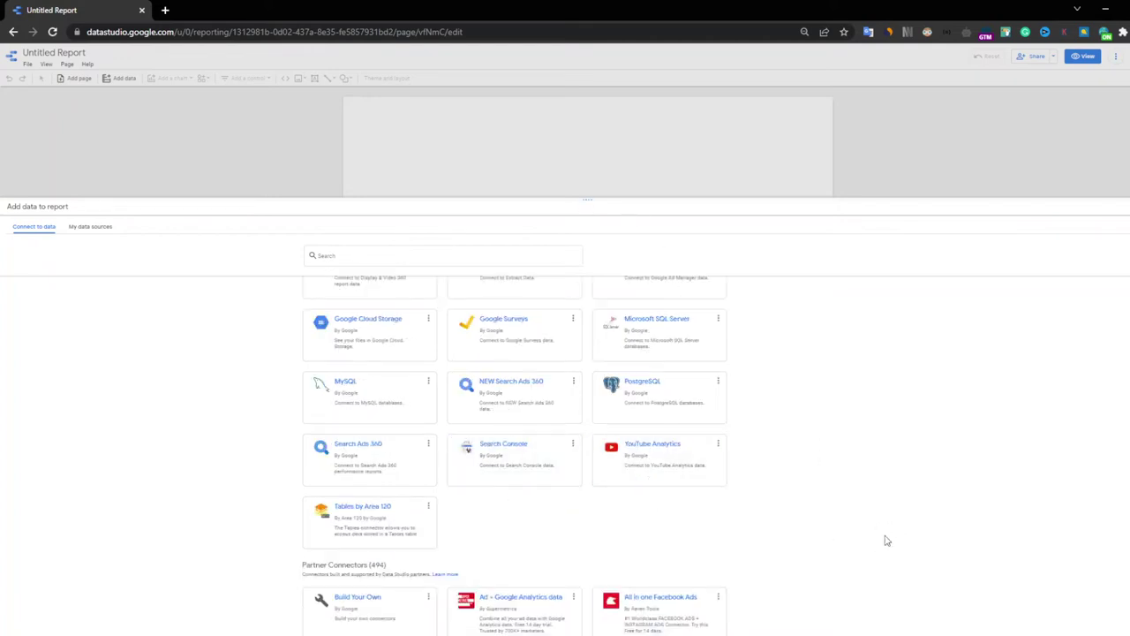
scroll(885, 540, "down", 3)
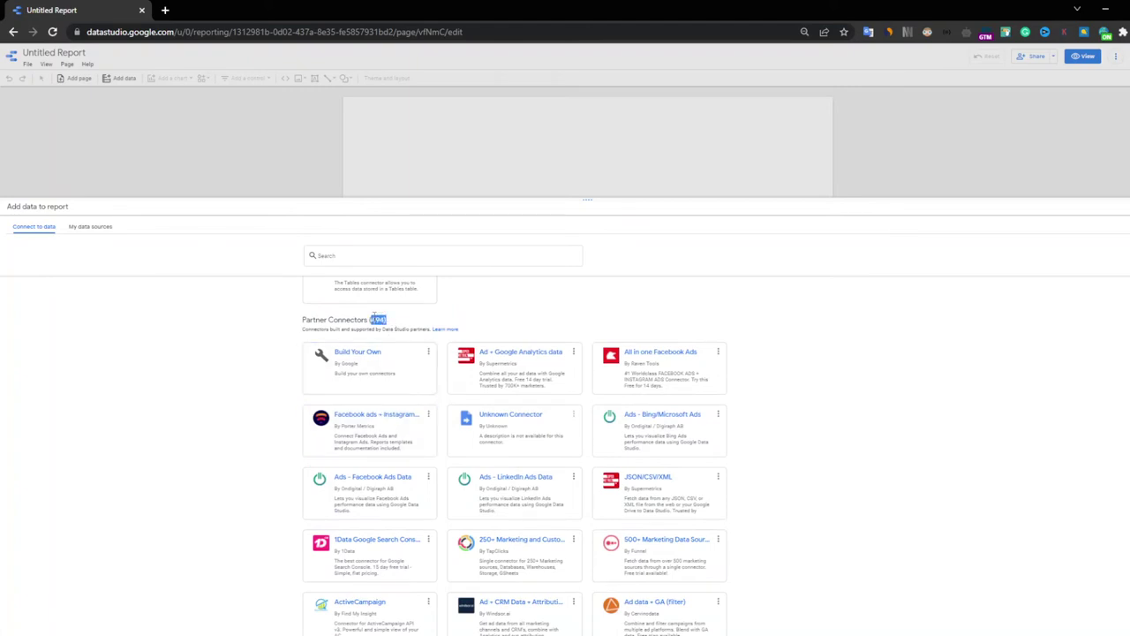
left_click(435, 321)
scroll(262, 456, "down", 2)
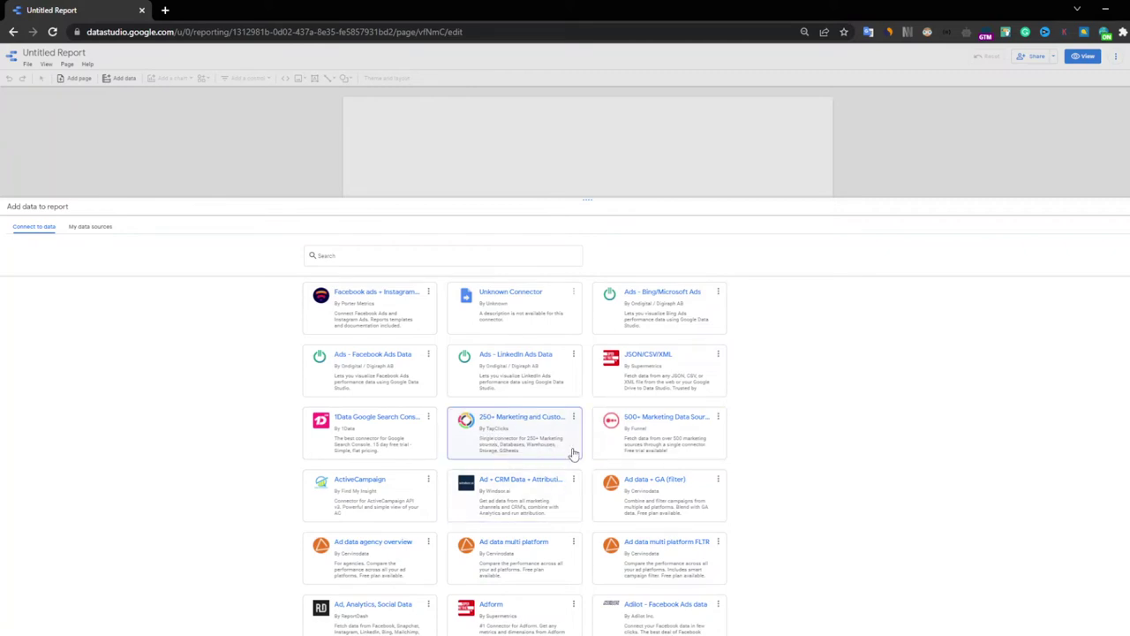
scroll(832, 466, "down", 2)
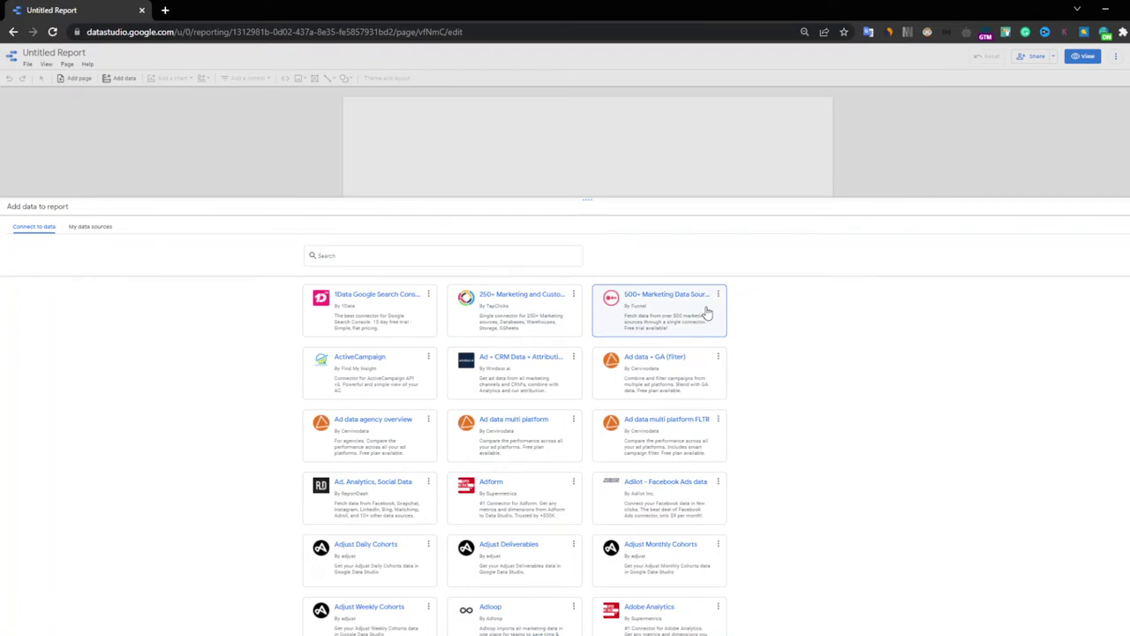
scroll(772, 489, "down", 2)
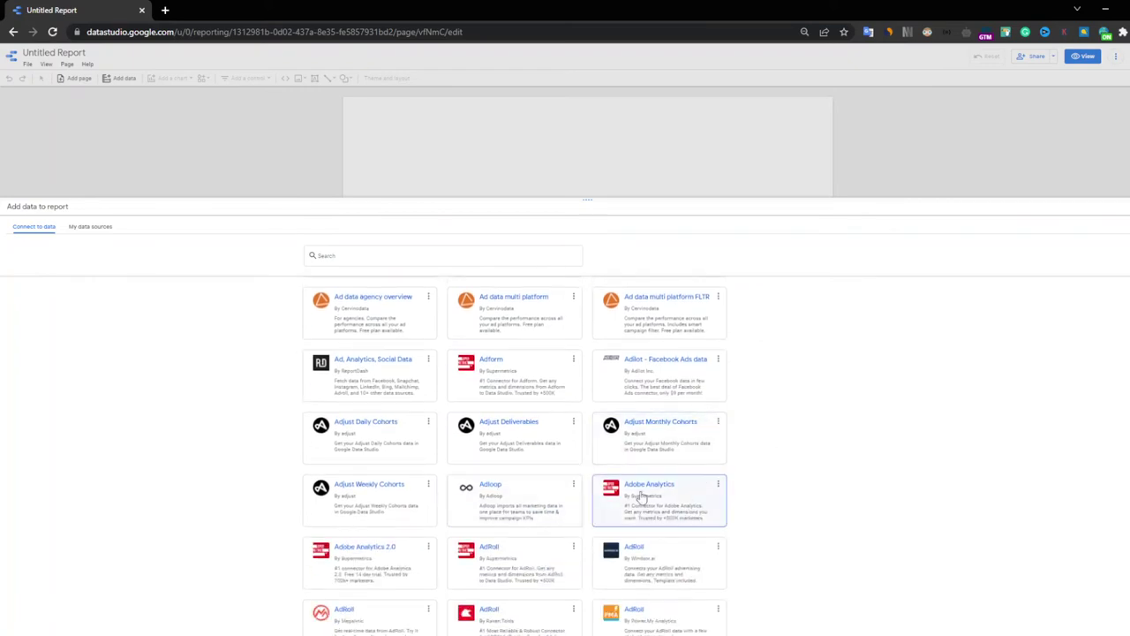
scroll(786, 490, "up", 6)
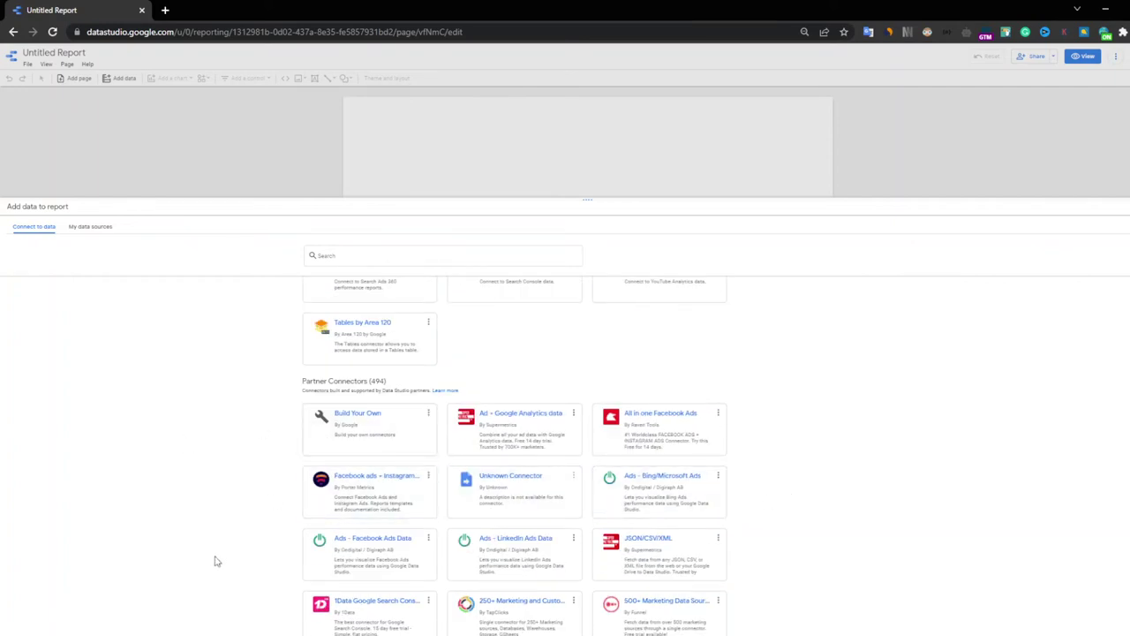
scroll(186, 559, "down", 1)
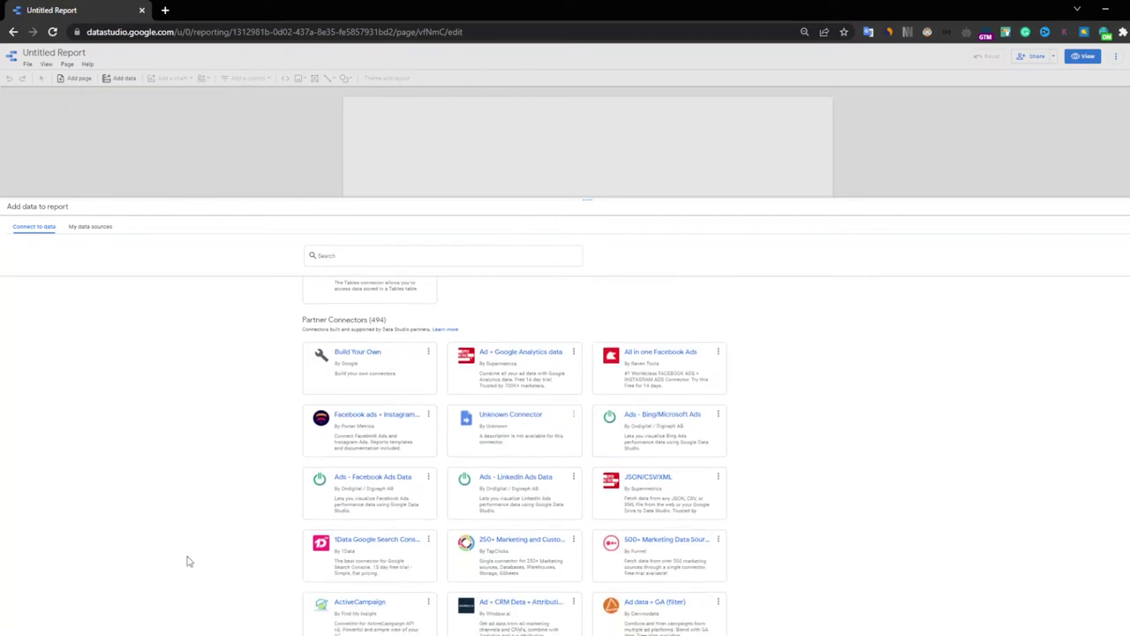
scroll(194, 557, "down", 1)
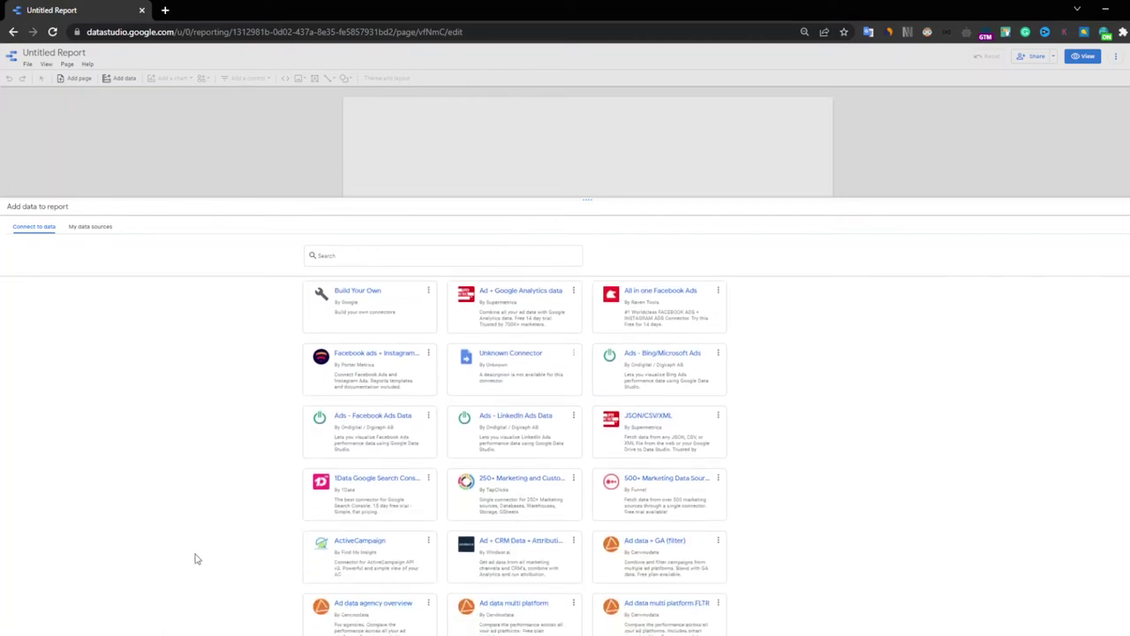
scroll(215, 542, "up", 5)
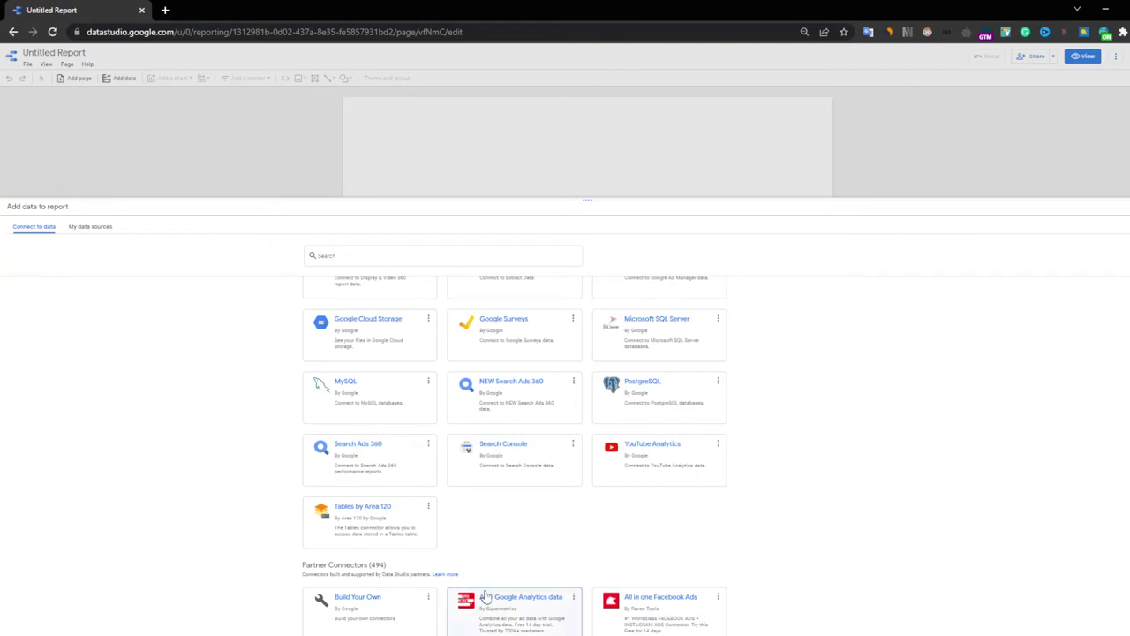
scroll(837, 588, "up", 4)
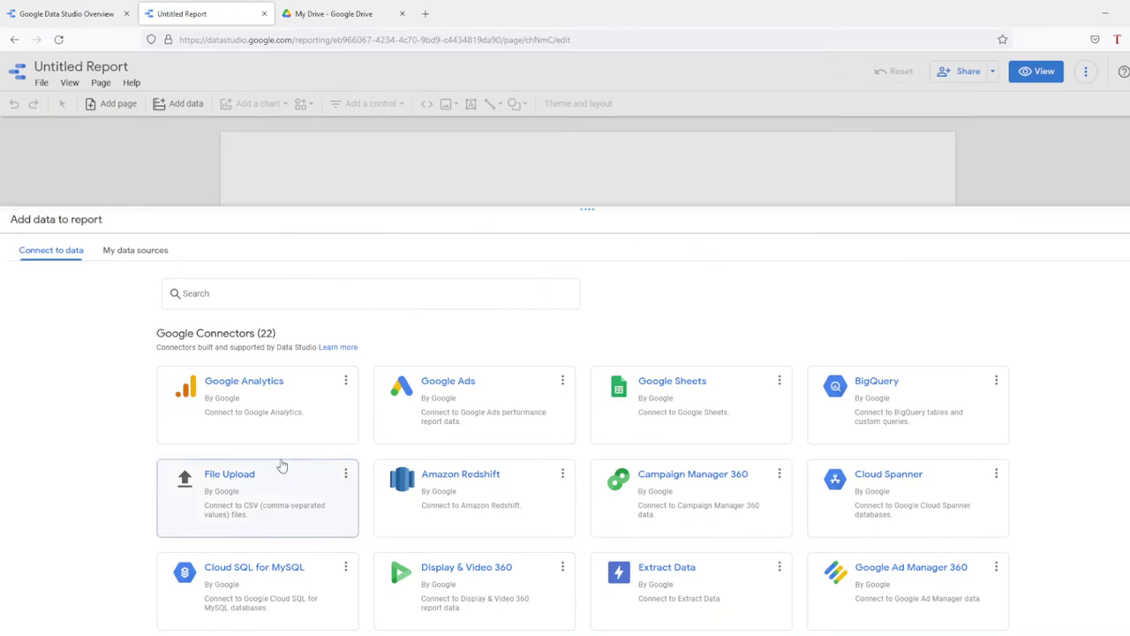
left_click_drag(173, 333, 240, 334)
left_click(242, 345)
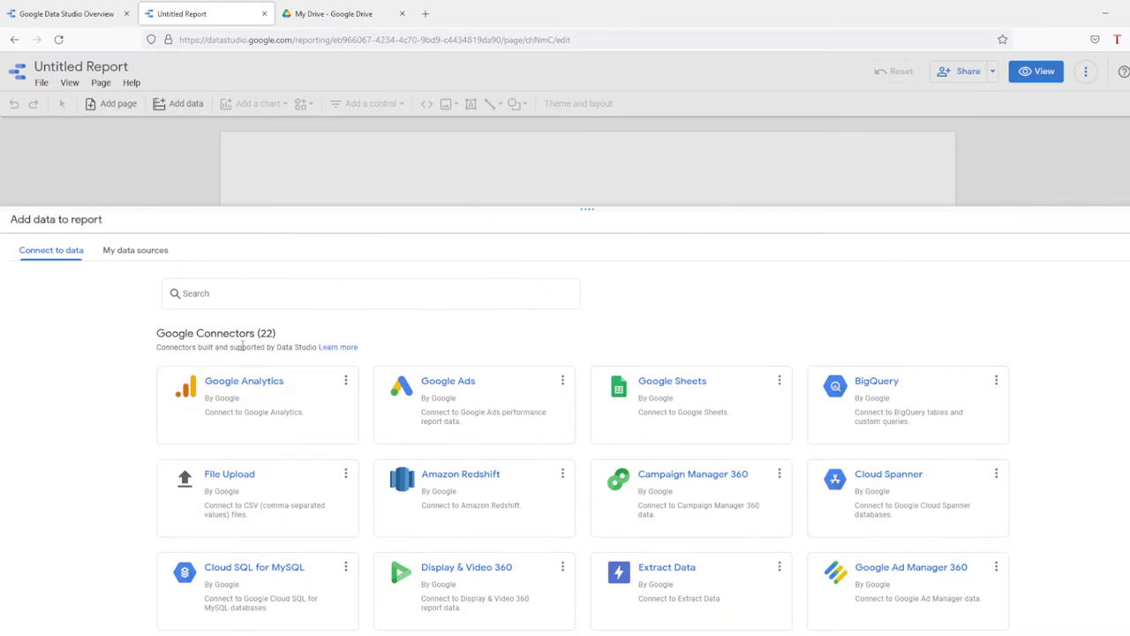
Authorize the File Upload connector and upload country_vaccinations.csv, country_vaccinations_by_manufacturer.csv and heart.csv into a new data set
left_click(240, 499)
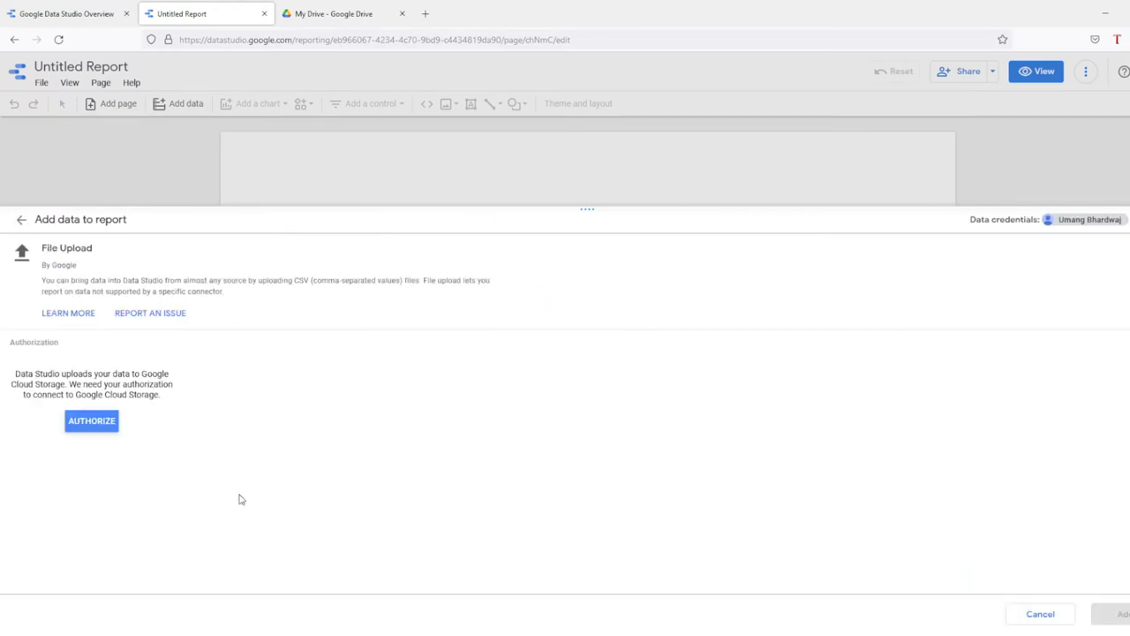
left_click(88, 425)
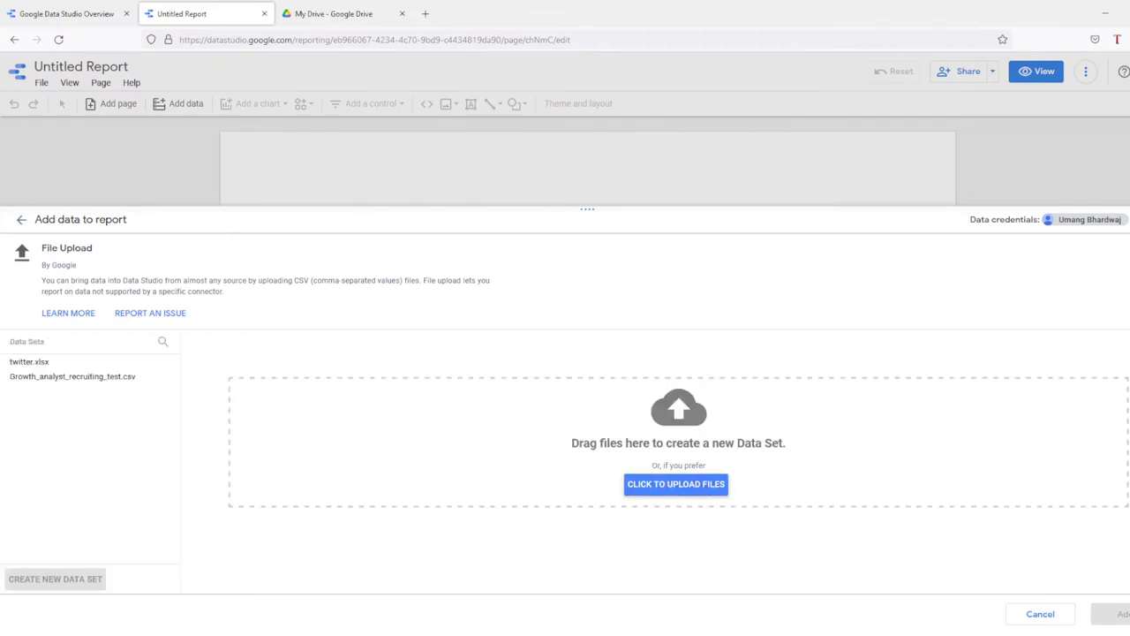
left_click_drag(555, 353, 618, 460)
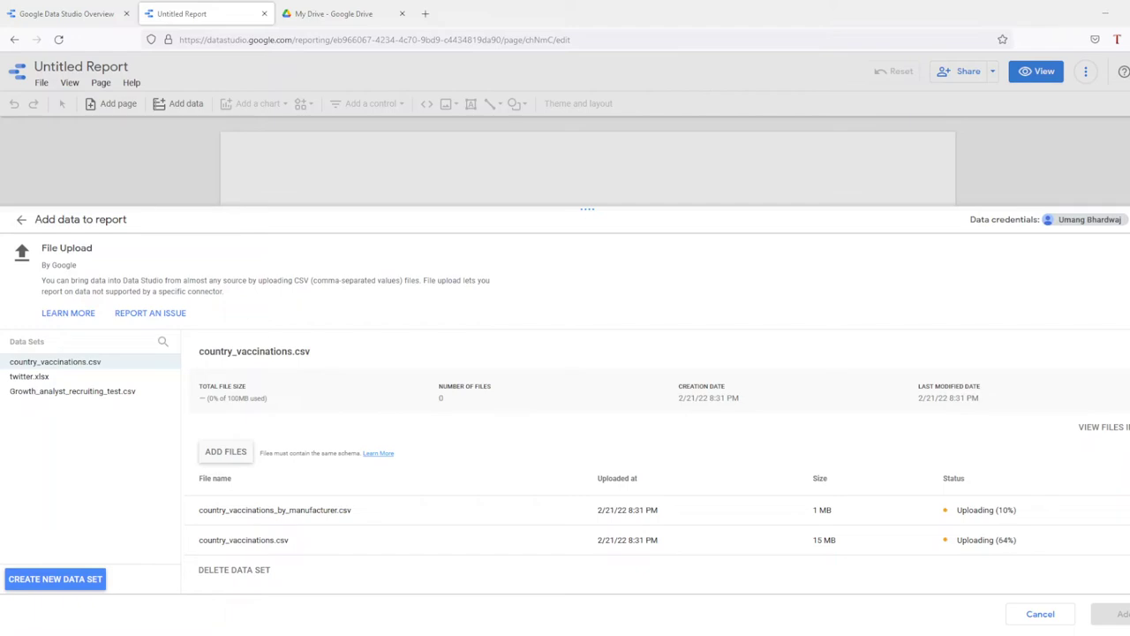
left_click_drag(96, 318, 311, 457)
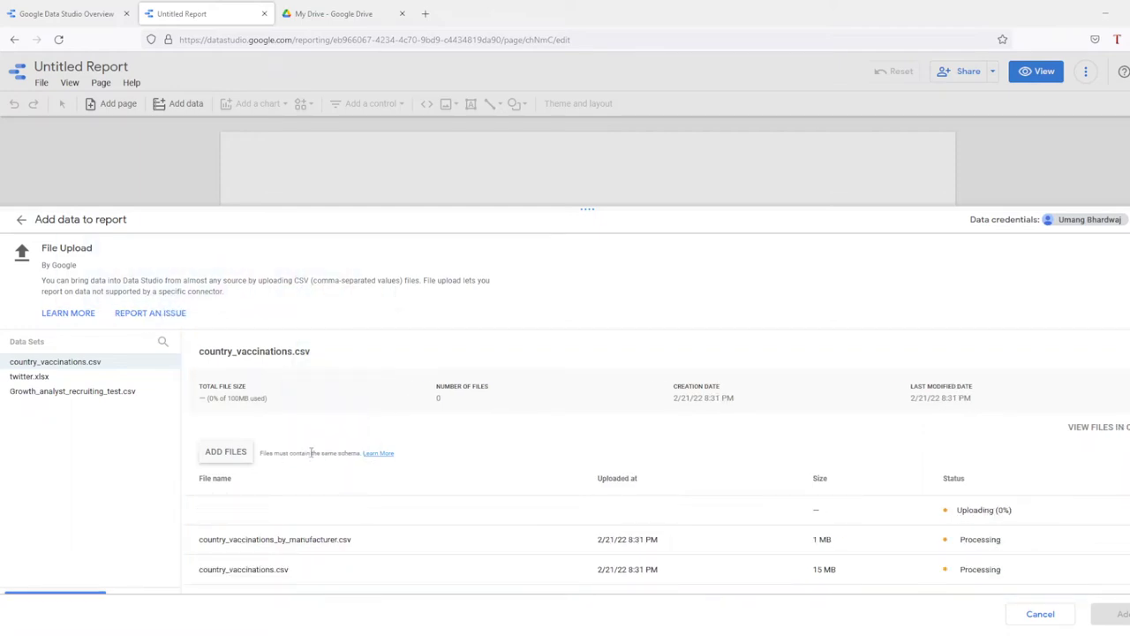
scroll(300, 451, "down", 1)
left_click(222, 430)
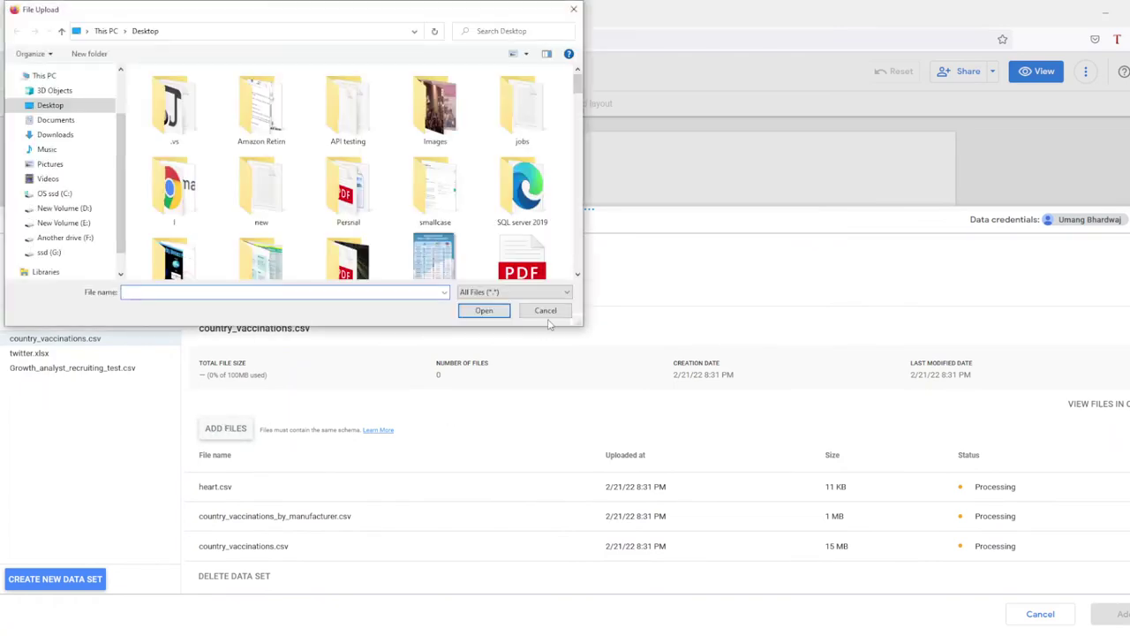
left_click(558, 314)
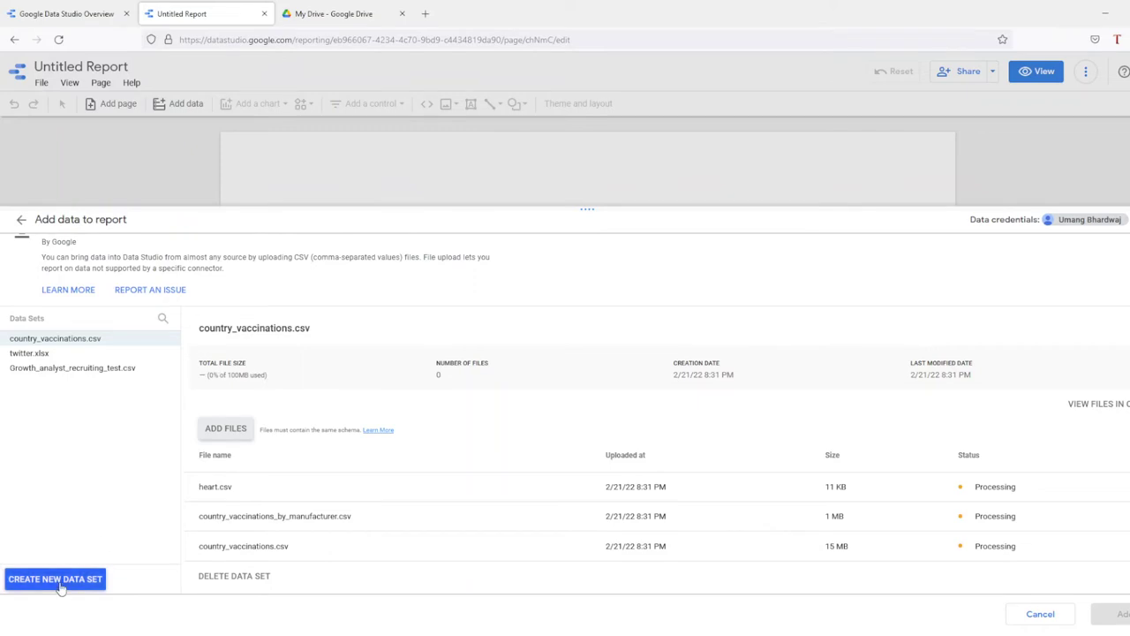
Reopen the country_vaccinations.csv data set
left_click(46, 358)
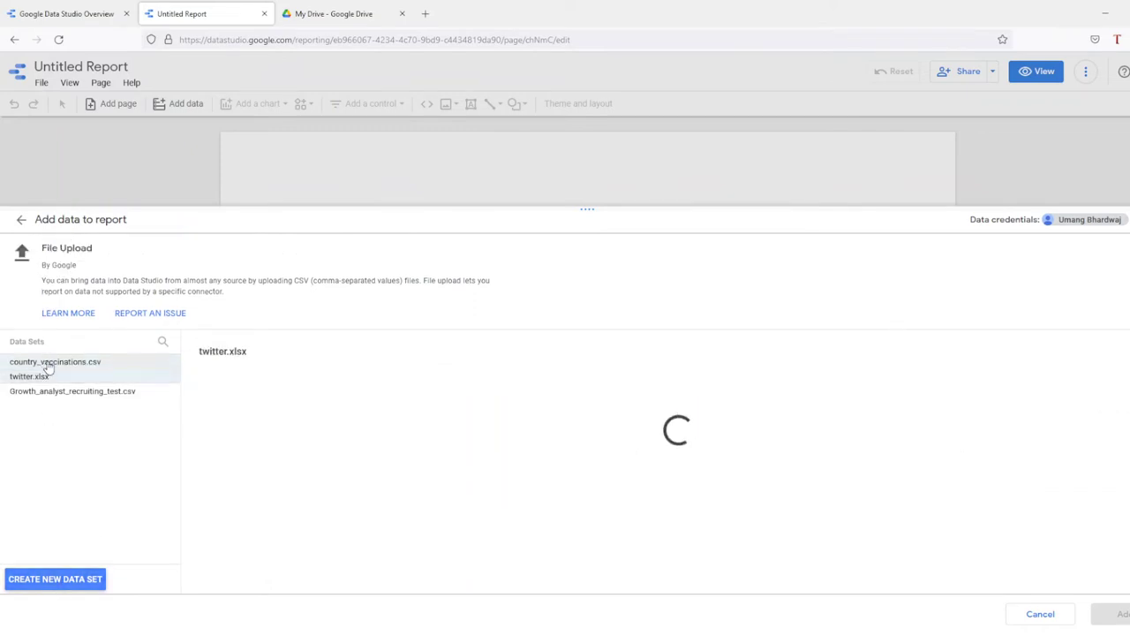
left_click(46, 364)
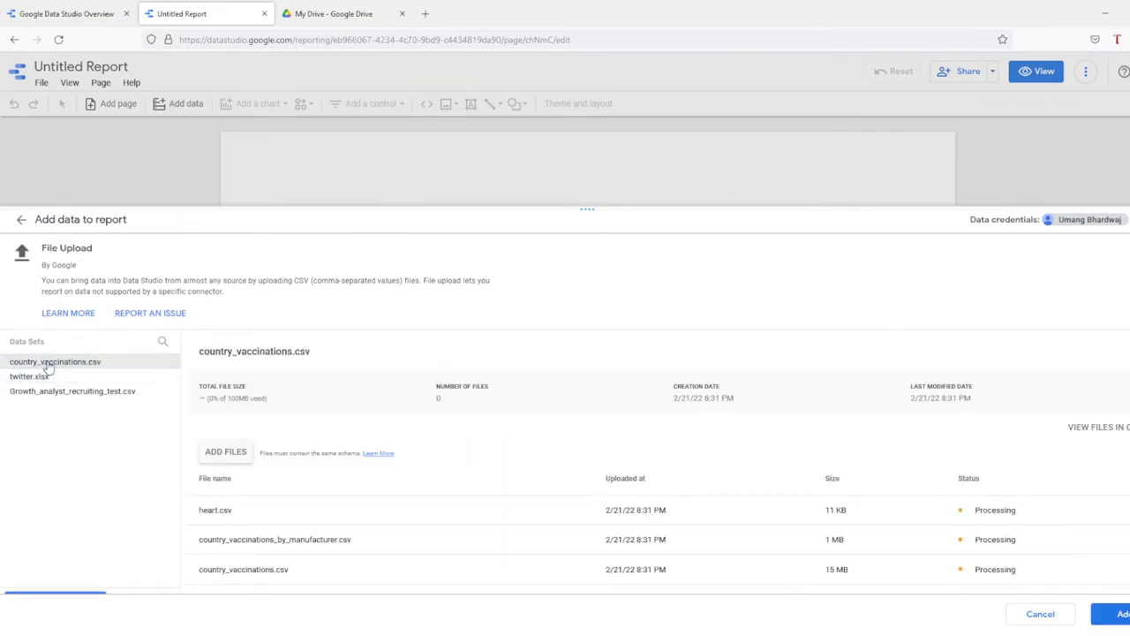
Read the heart.csv upload error details and delete country_vaccinations_by_manufacturer.csv and heart.csv from the country_vaccinations.csv data set
scroll(368, 504, "down", 1)
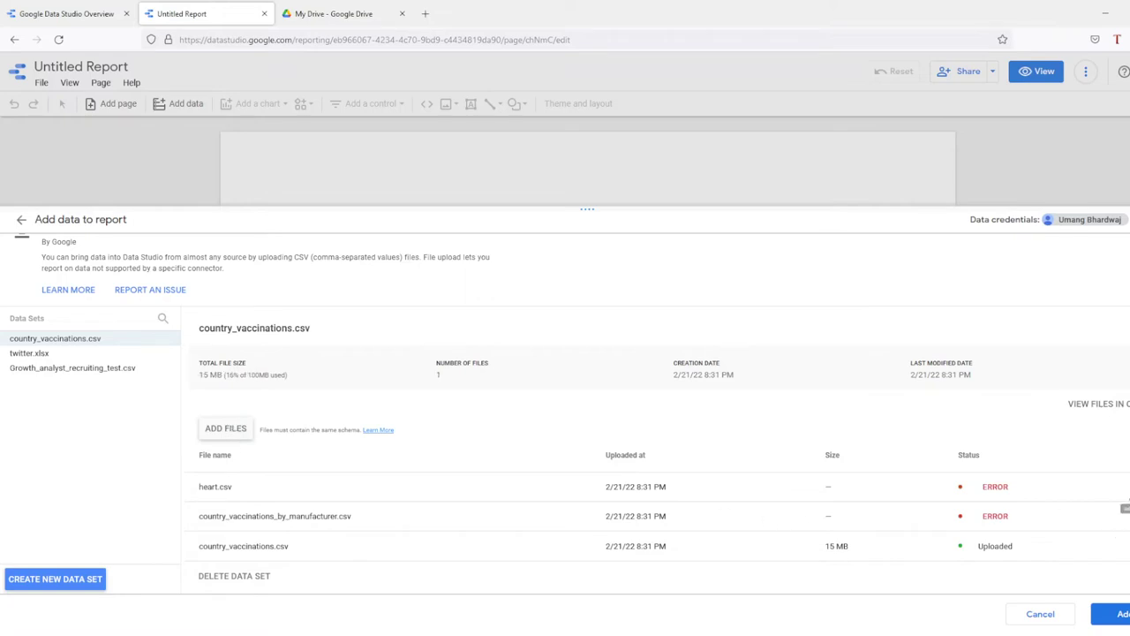
left_click(995, 487)
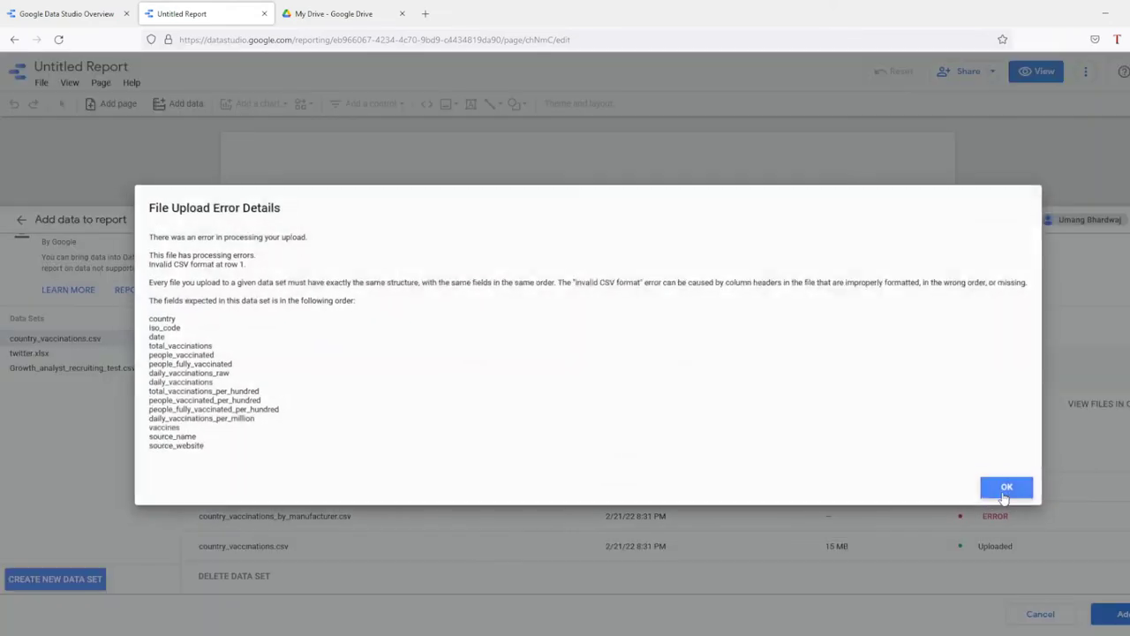
left_click_drag(164, 282, 277, 281)
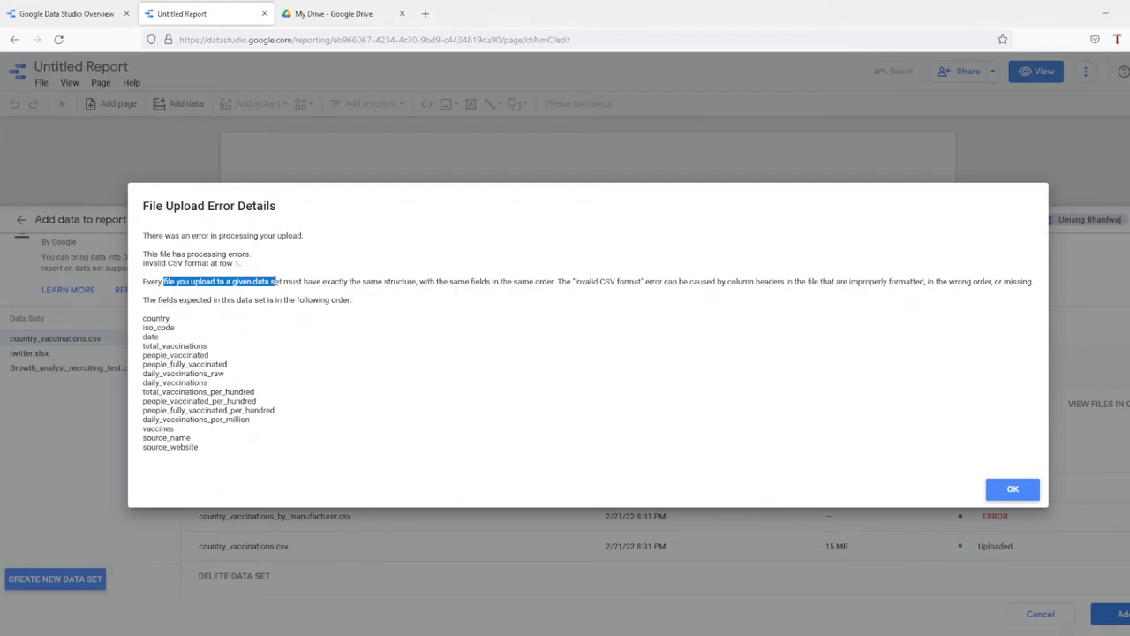
left_click(226, 300)
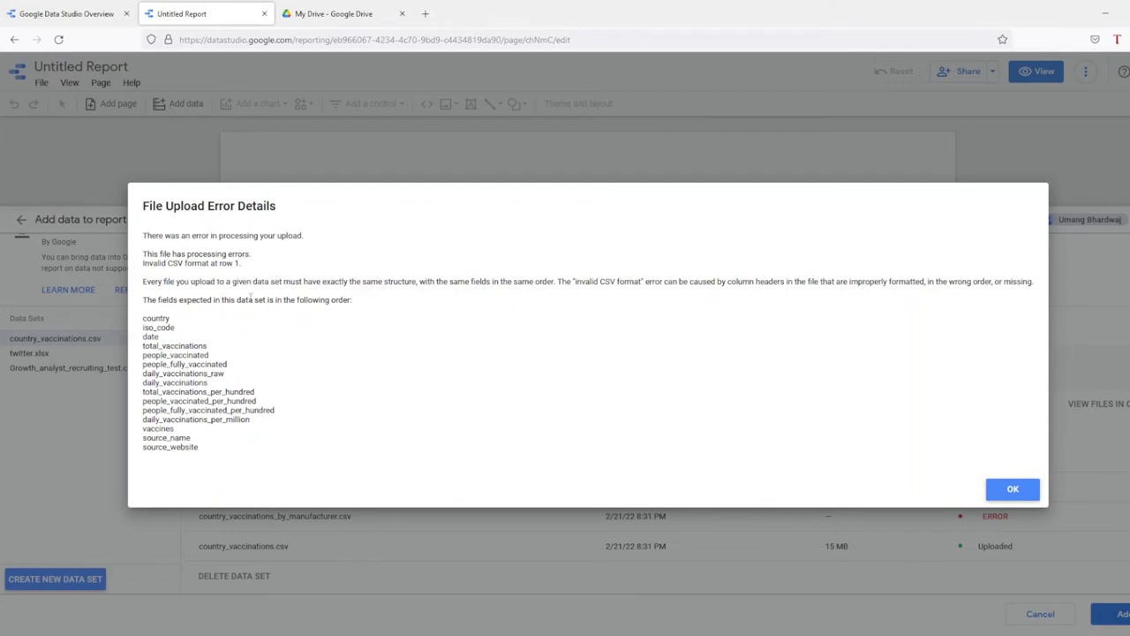
left_click(1013, 488)
left_click(1125, 535)
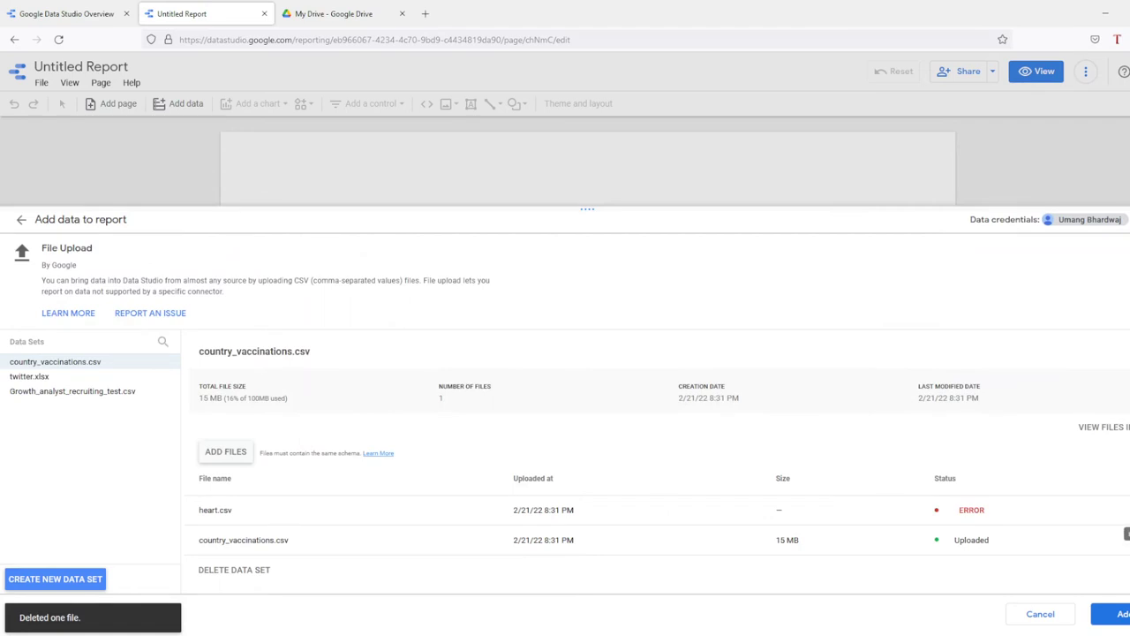
left_click(1125, 509)
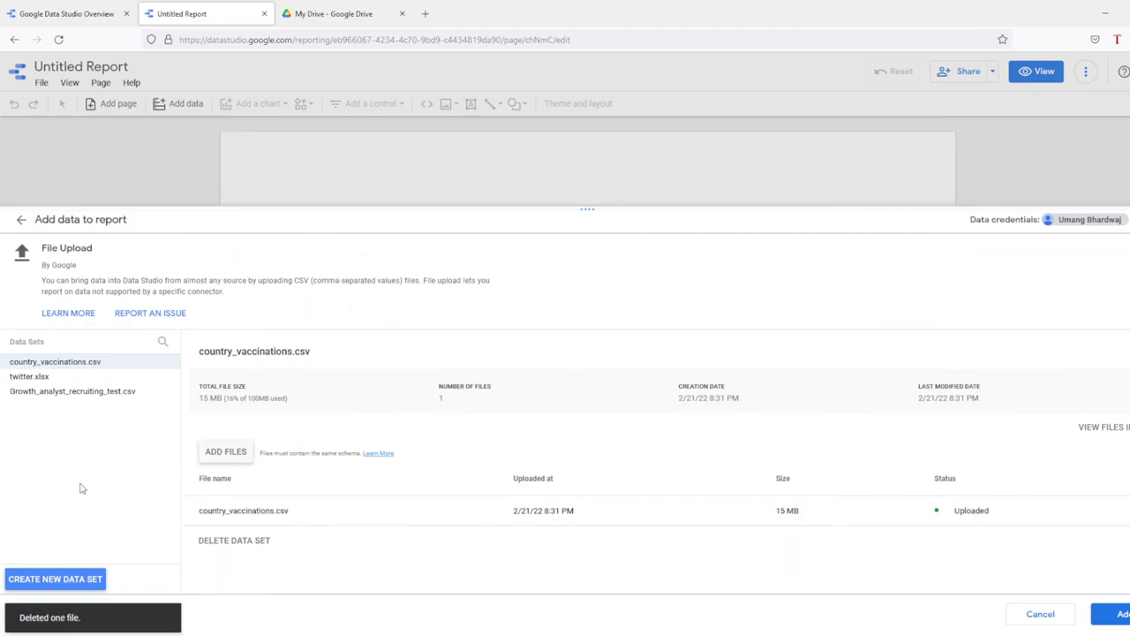
Create a new data set from heart.csv in the heart database folder on the G: drive and add it to the report
left_click(81, 579)
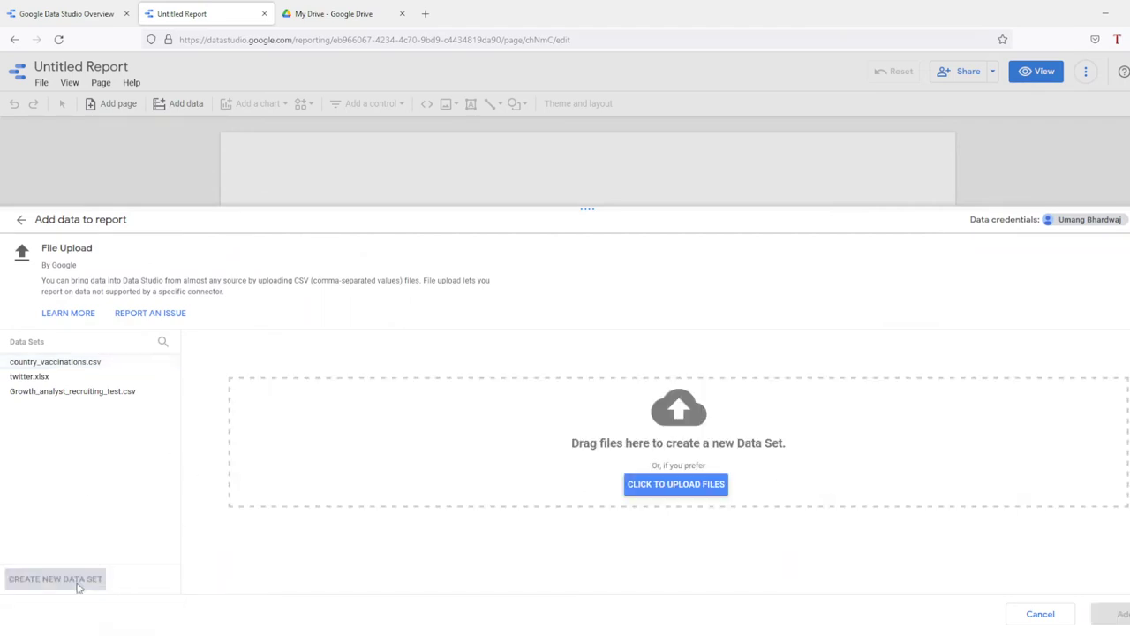
left_click(685, 488)
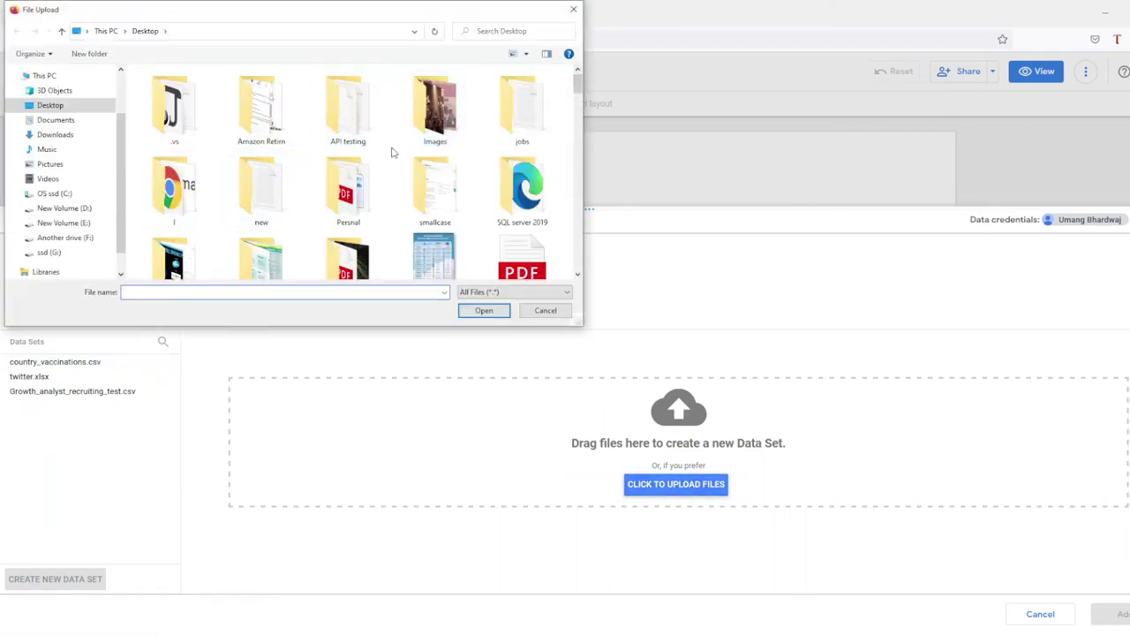
left_click(76, 253)
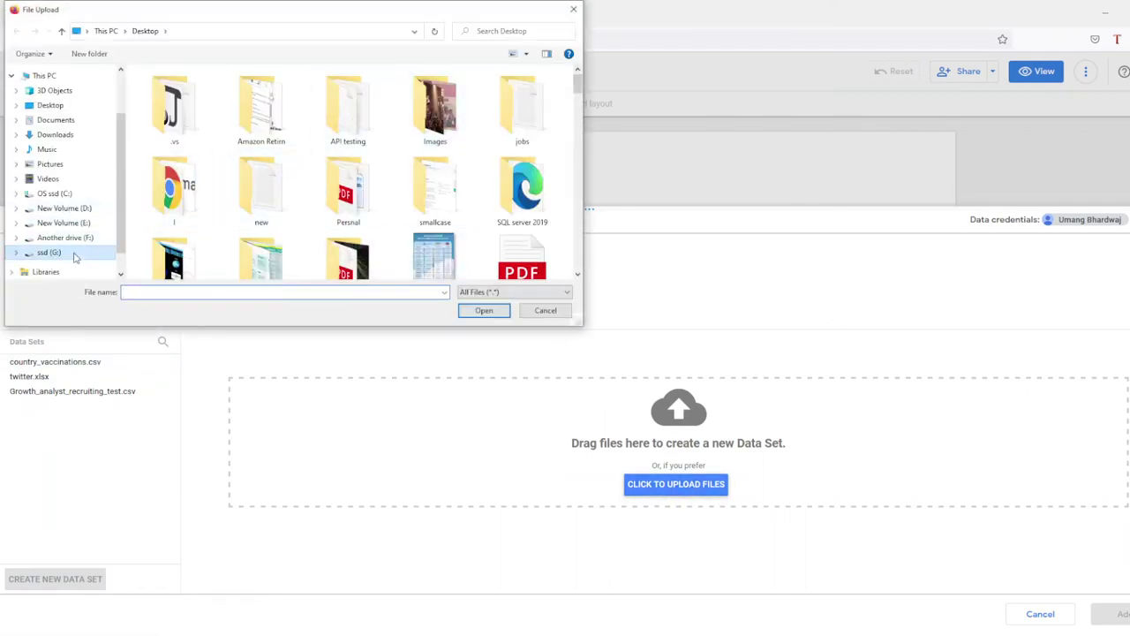
left_click(198, 182)
scroll(198, 183, "down", 5)
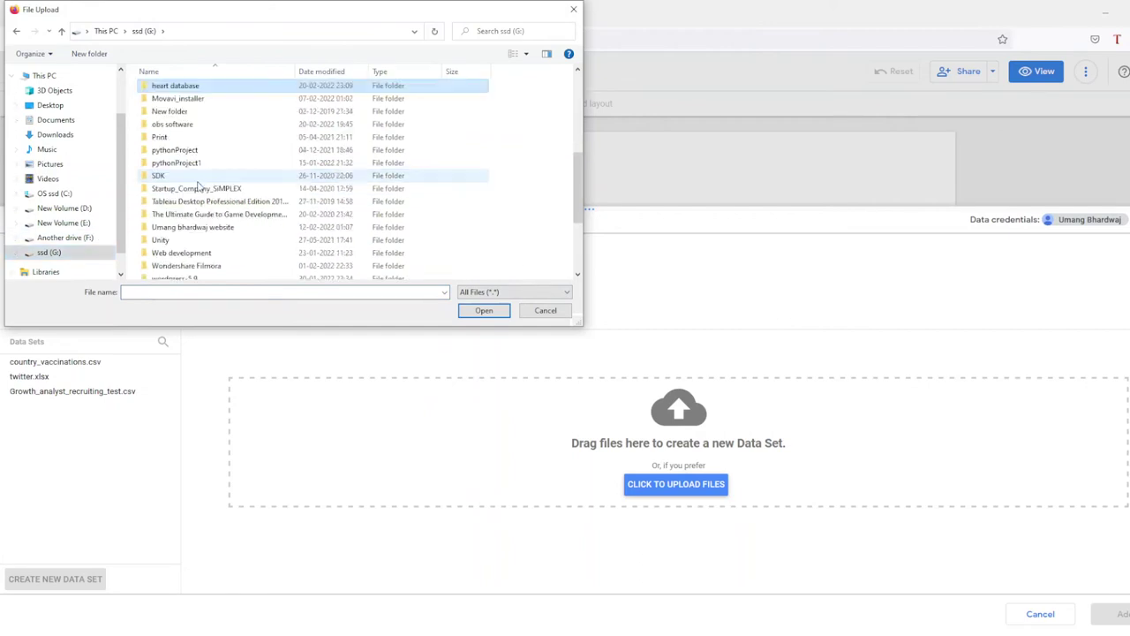
double_click(185, 91)
double_click(185, 91)
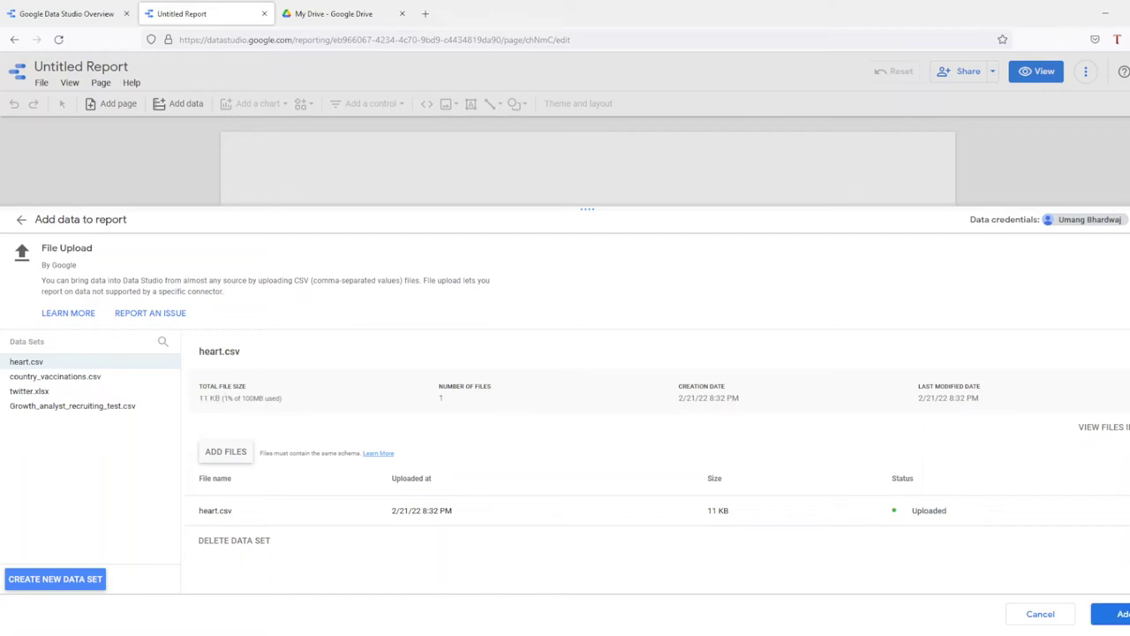
left_click(1114, 614)
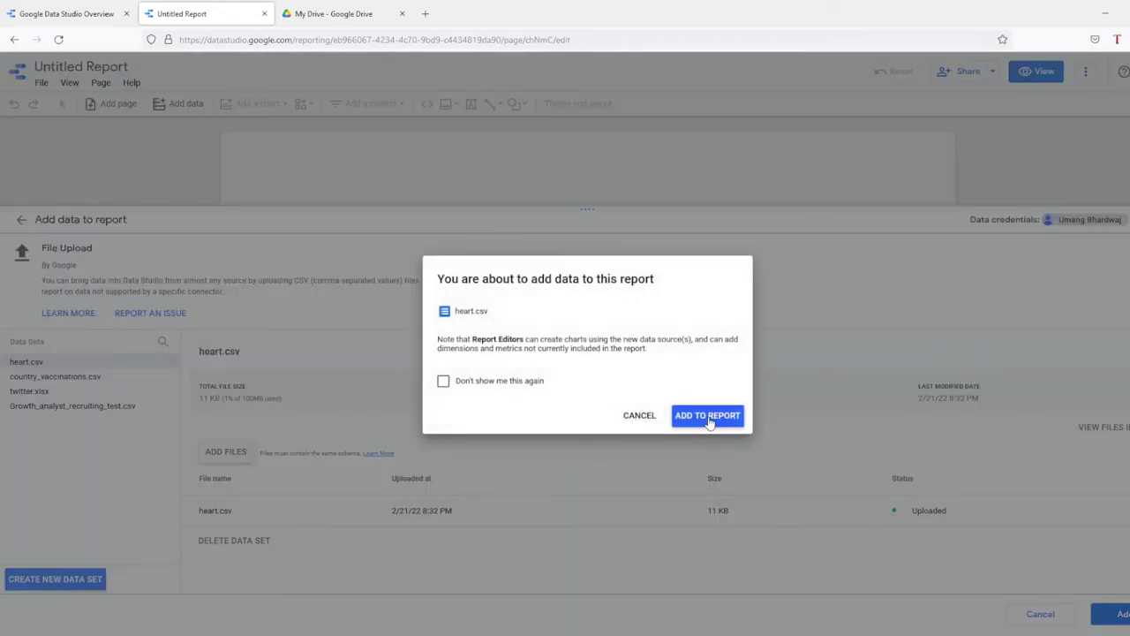
left_click(709, 417)
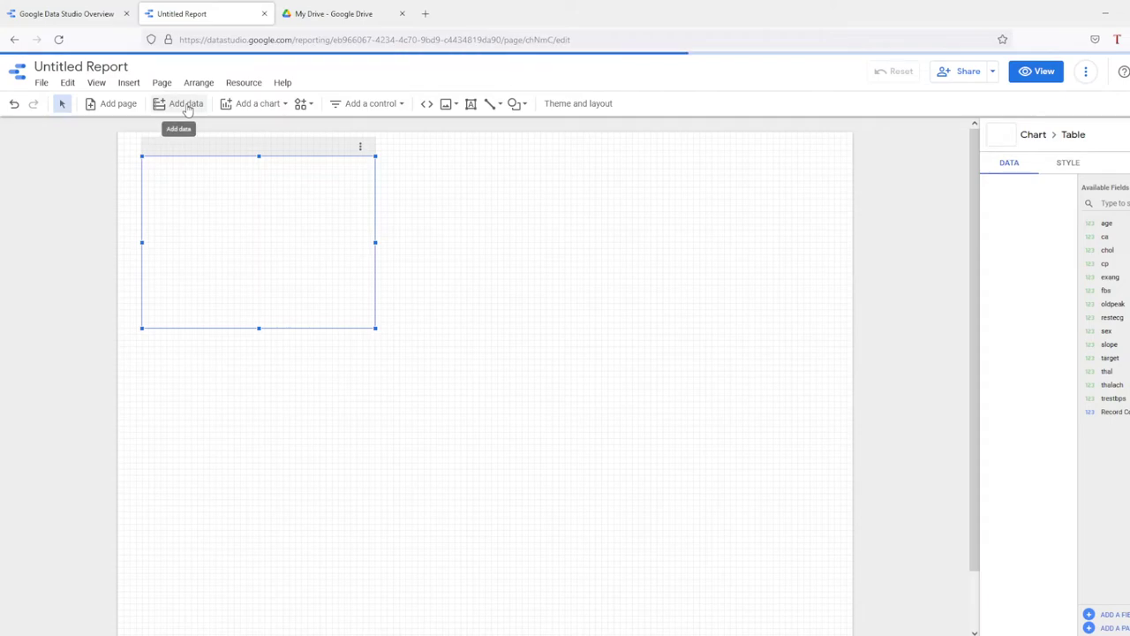
Upload country_vaccinations_by_manufacturer.csv from the covid vaccination DB folder as a new File Upload data set
left_click(186, 104)
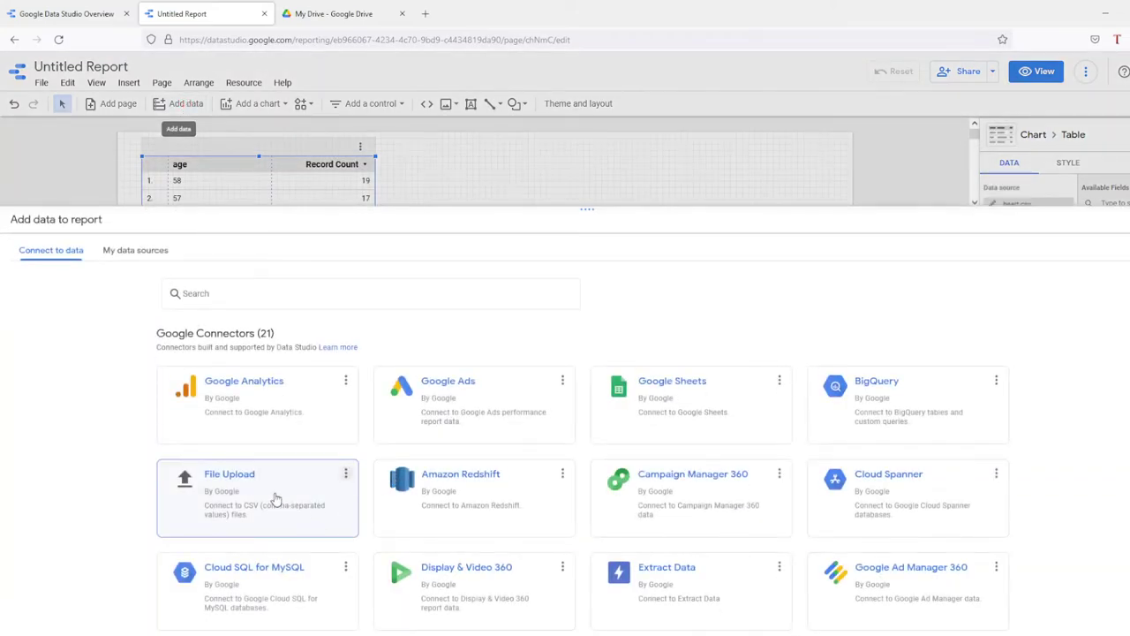
left_click(235, 482)
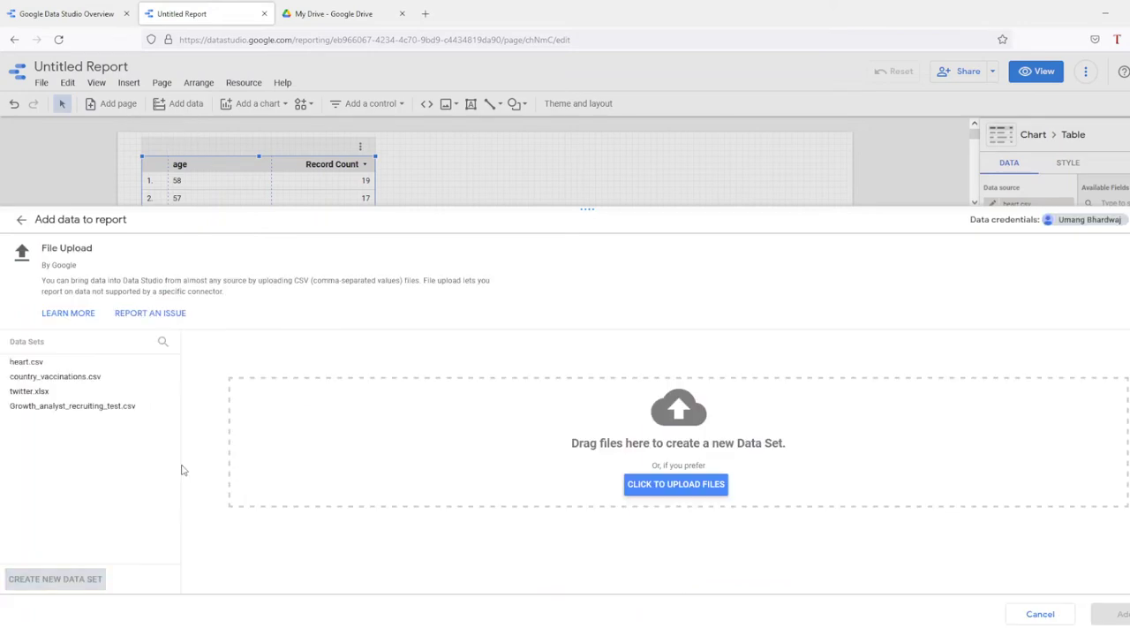
left_click(661, 484)
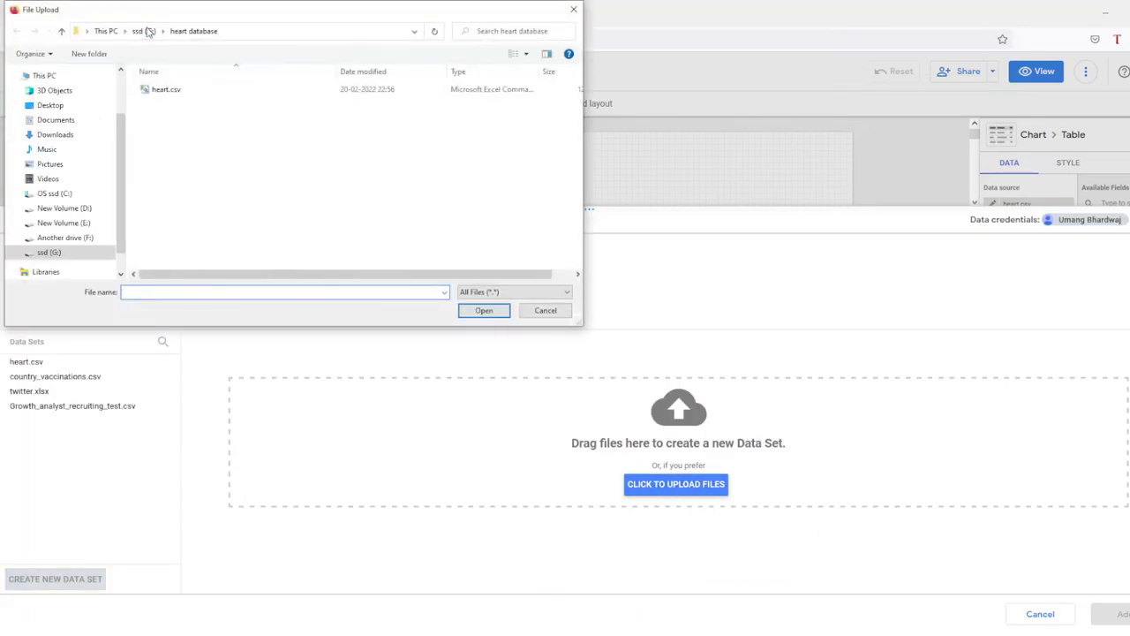
left_click(144, 31)
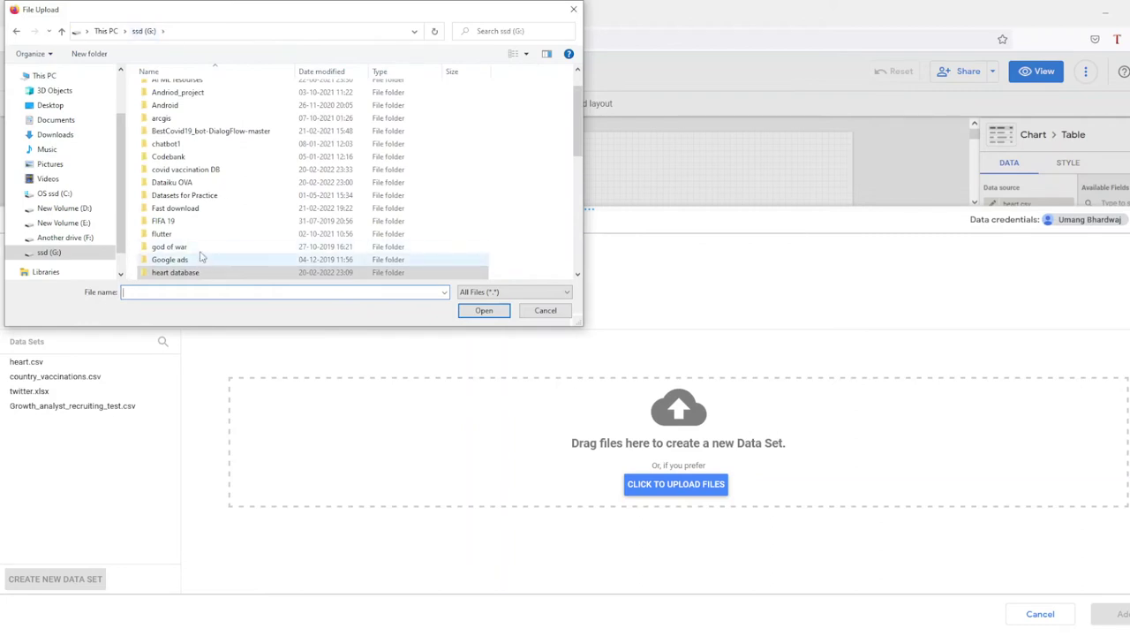
left_click(189, 173)
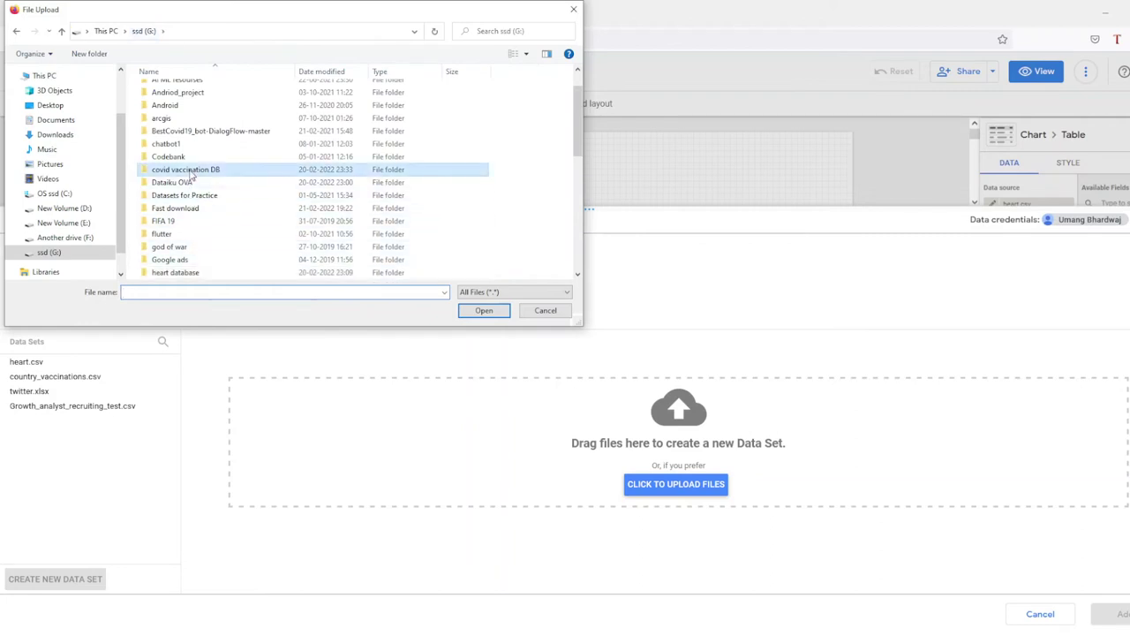
double_click(190, 174)
left_click(198, 105)
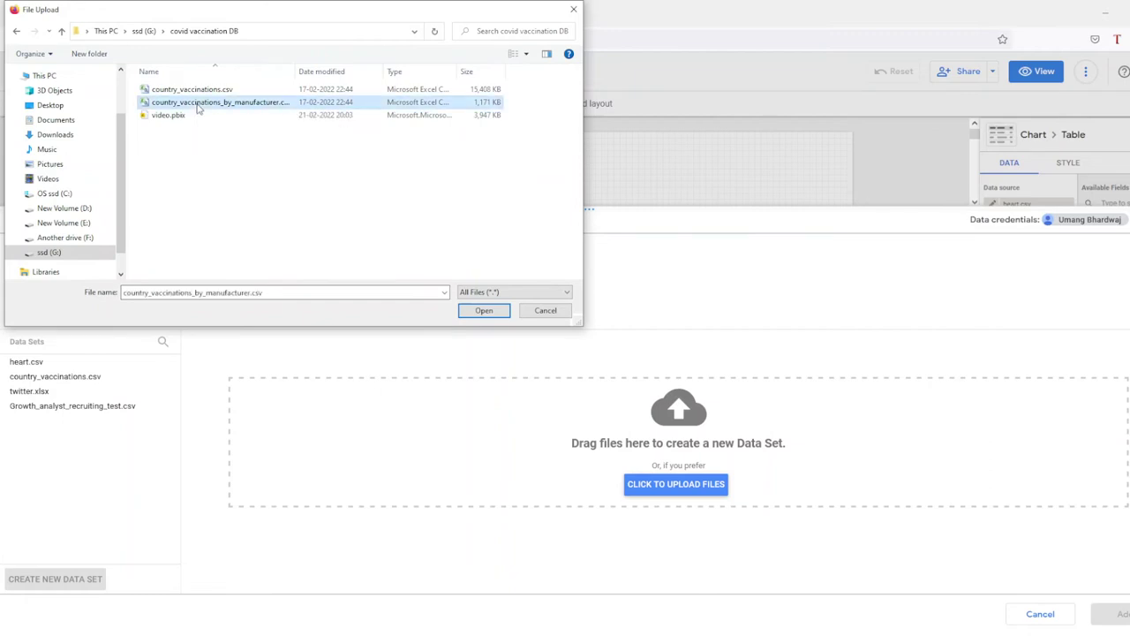
left_click(486, 310)
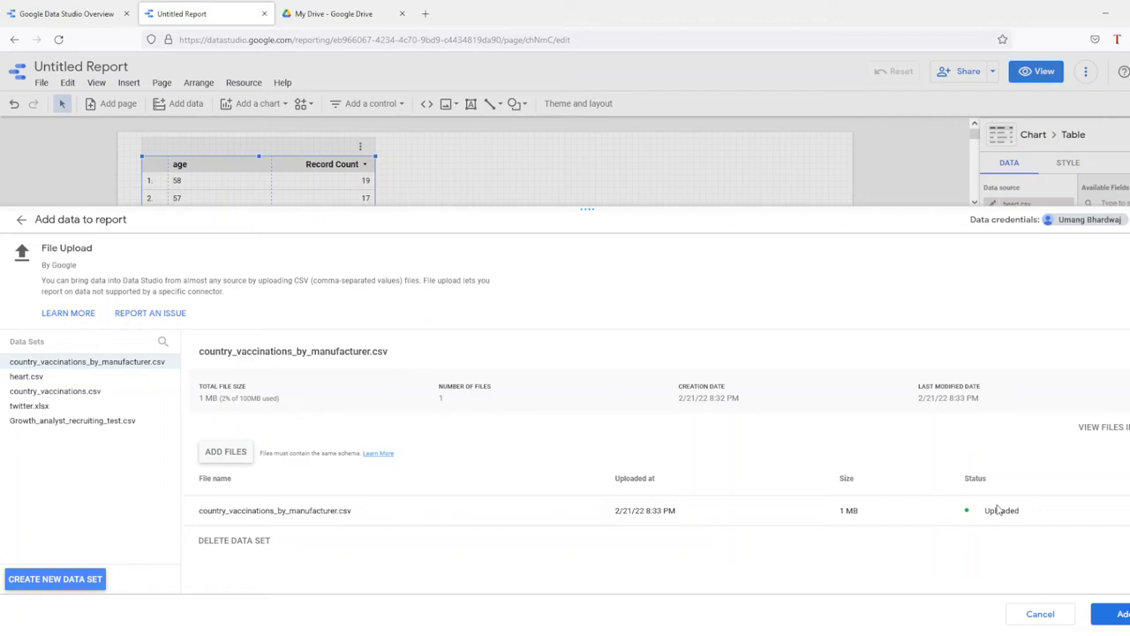
Add the country_vaccinations_by_manufacturer.csv data set to the report
double_click(245, 402)
left_click(268, 402)
left_click(1117, 614)
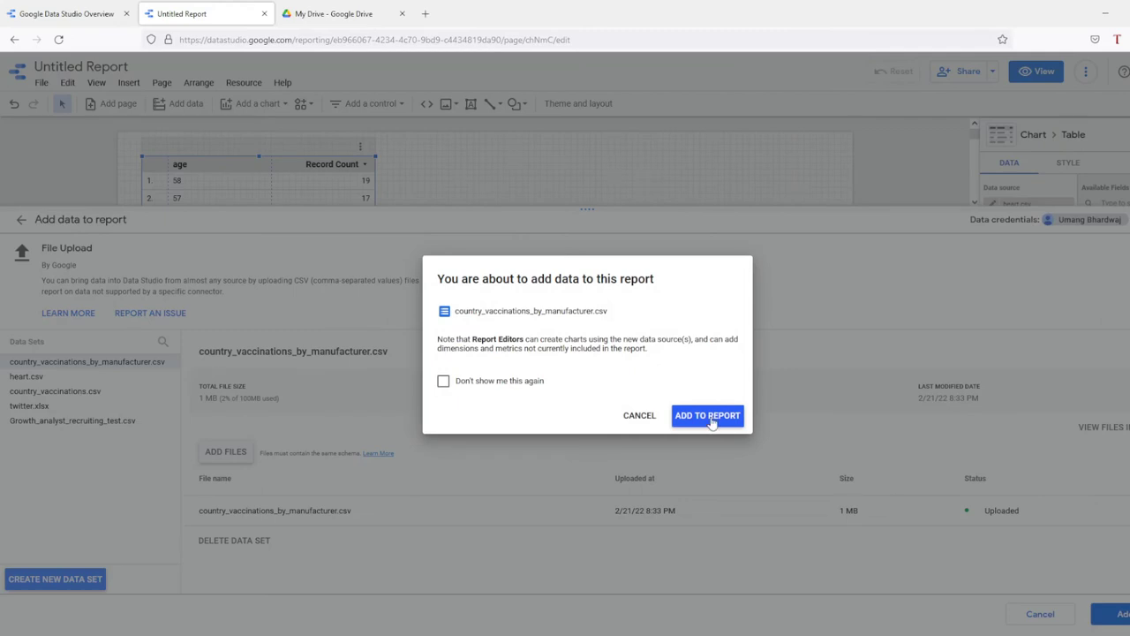
left_click(712, 420)
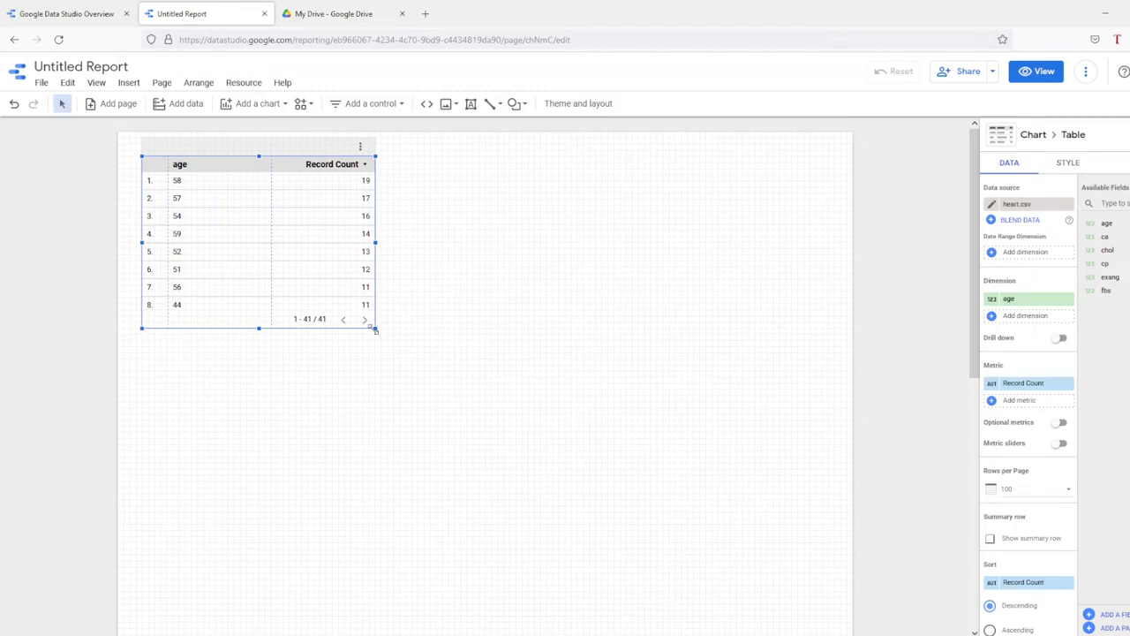
Delete the default age and Record Count table from the report page
left_click_drag(376, 330, 581, 282)
left_click(468, 204)
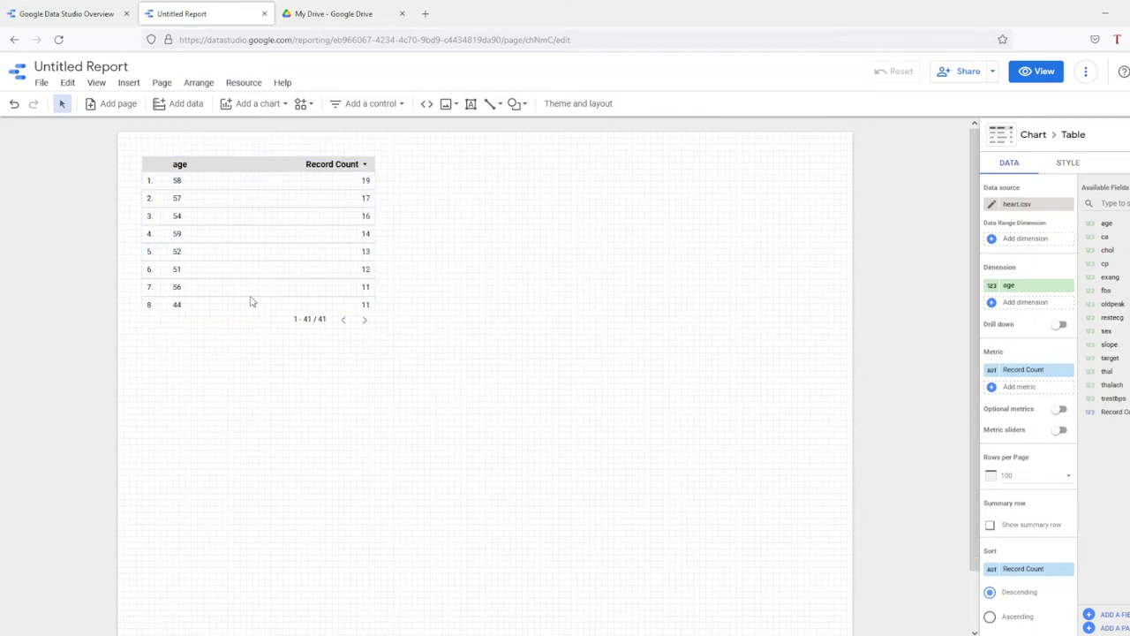
left_click(257, 256)
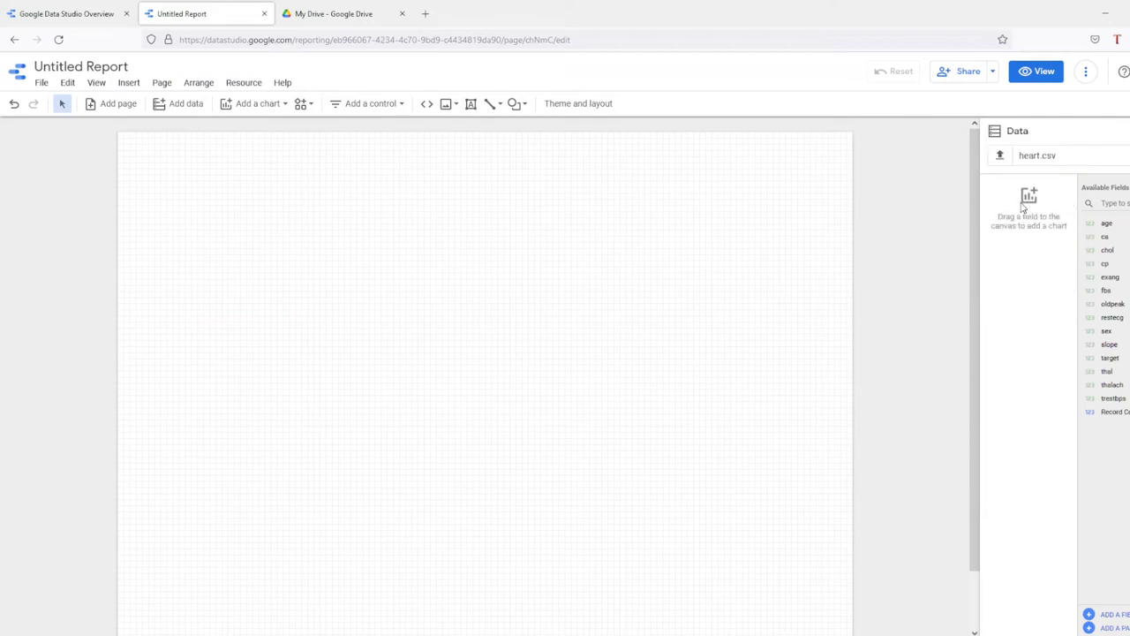
Review the report's data sources and switch from heart.csv to country_vaccinations_by_manufacturer.csv to list its fields
left_click(1093, 159)
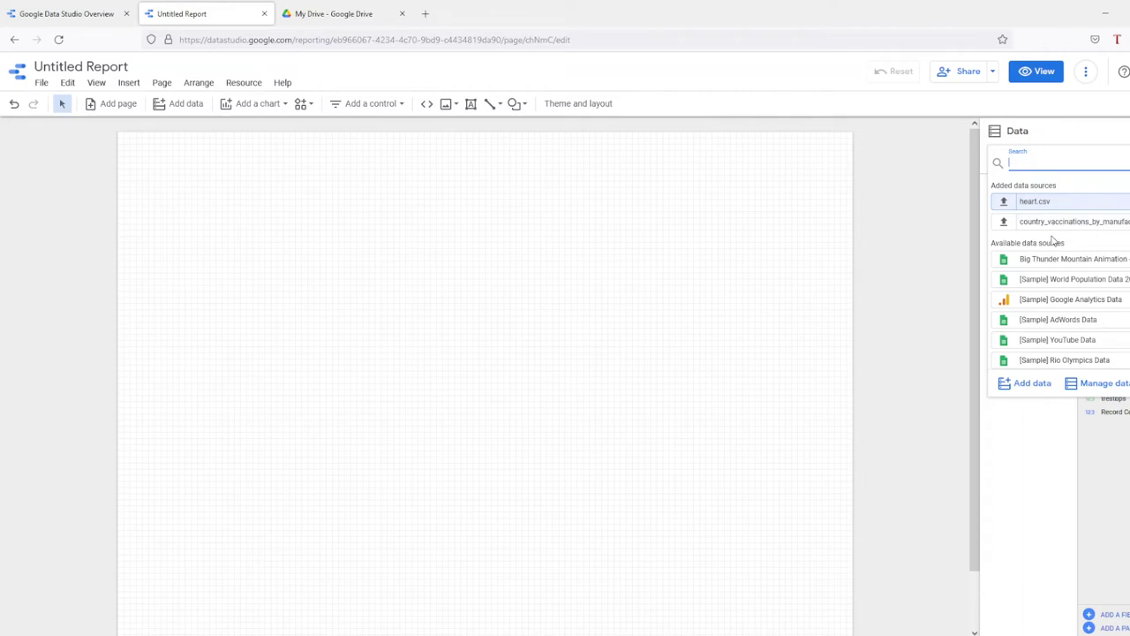
scroll(1065, 315, "down", 3)
scroll(1077, 361, "up", 3)
left_click(1057, 138)
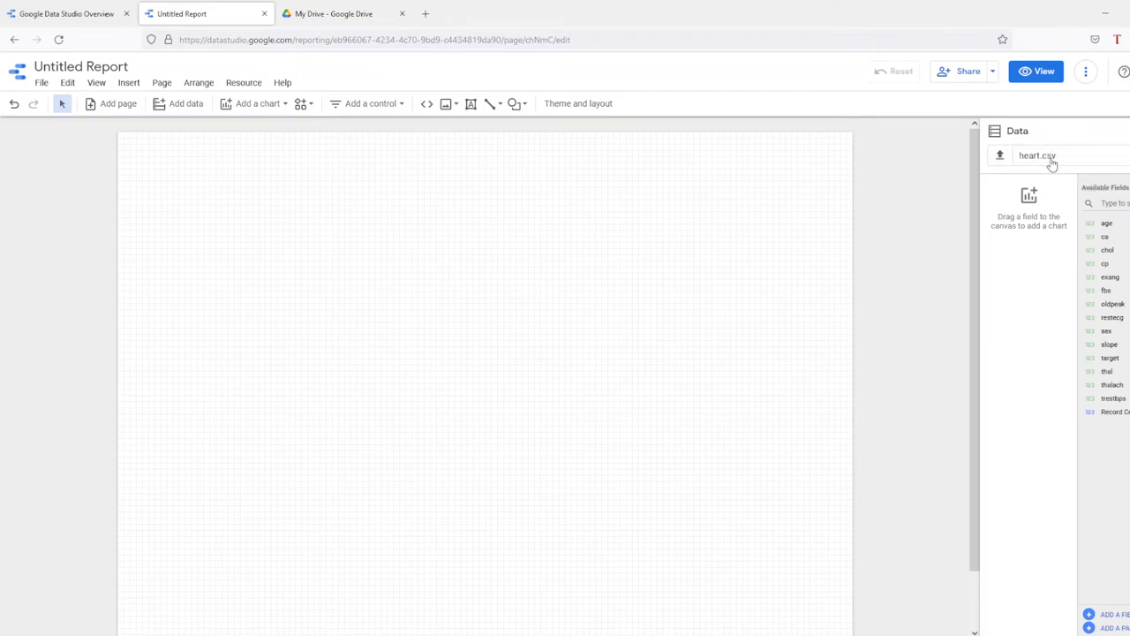
left_click(1050, 159)
left_click(1039, 222)
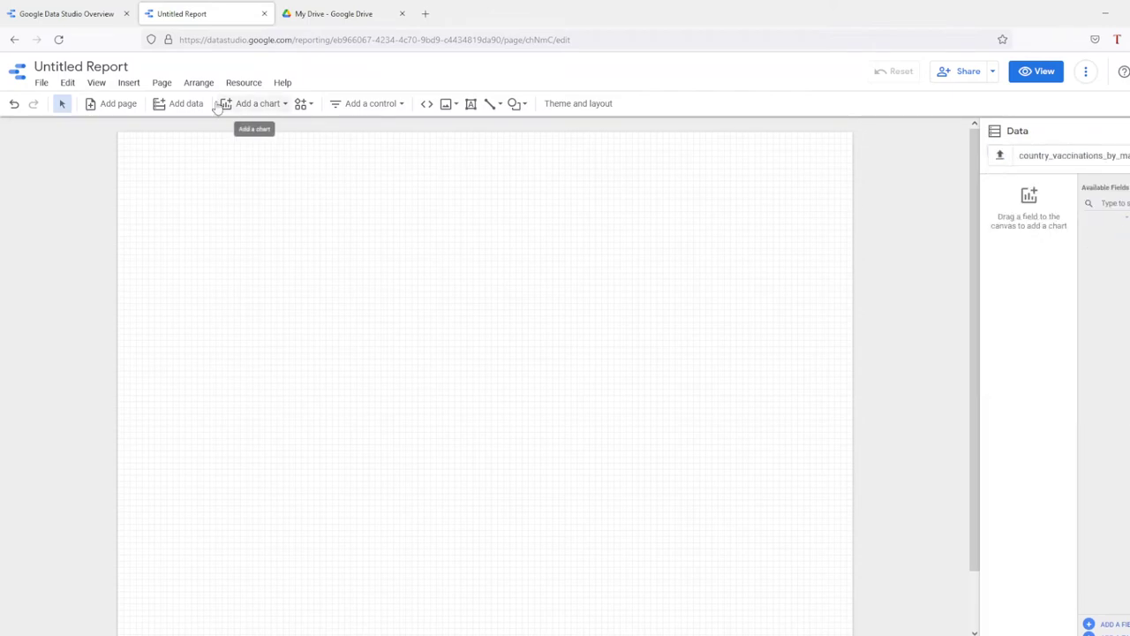
Add the existing country_vaccinations.csv data set to the report through the File Upload connector
left_click(185, 103)
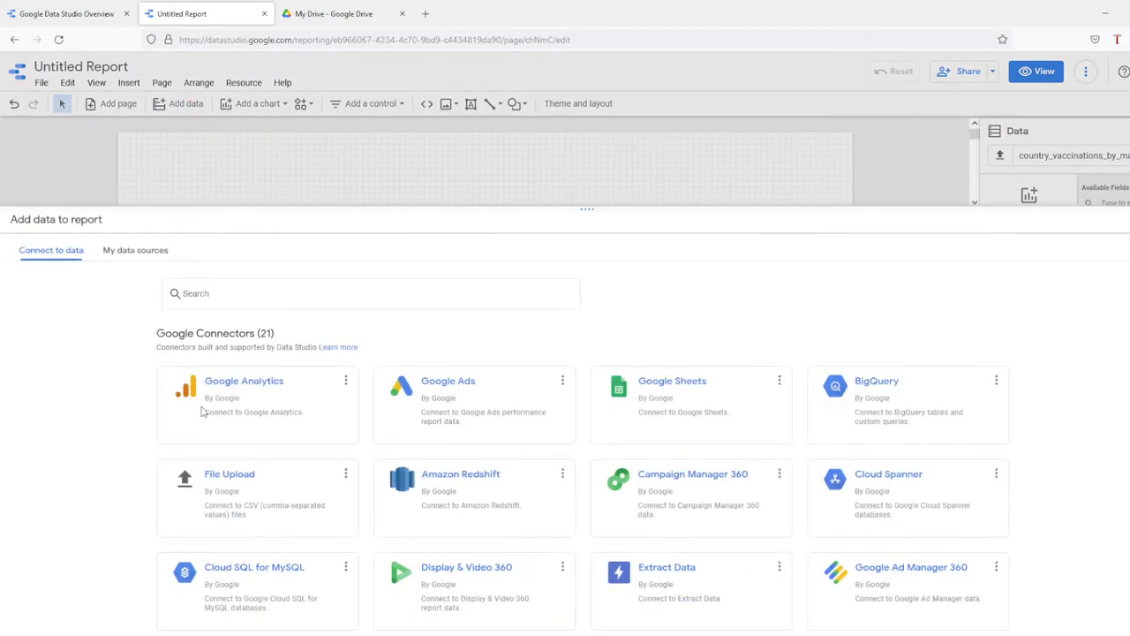
left_click(232, 474)
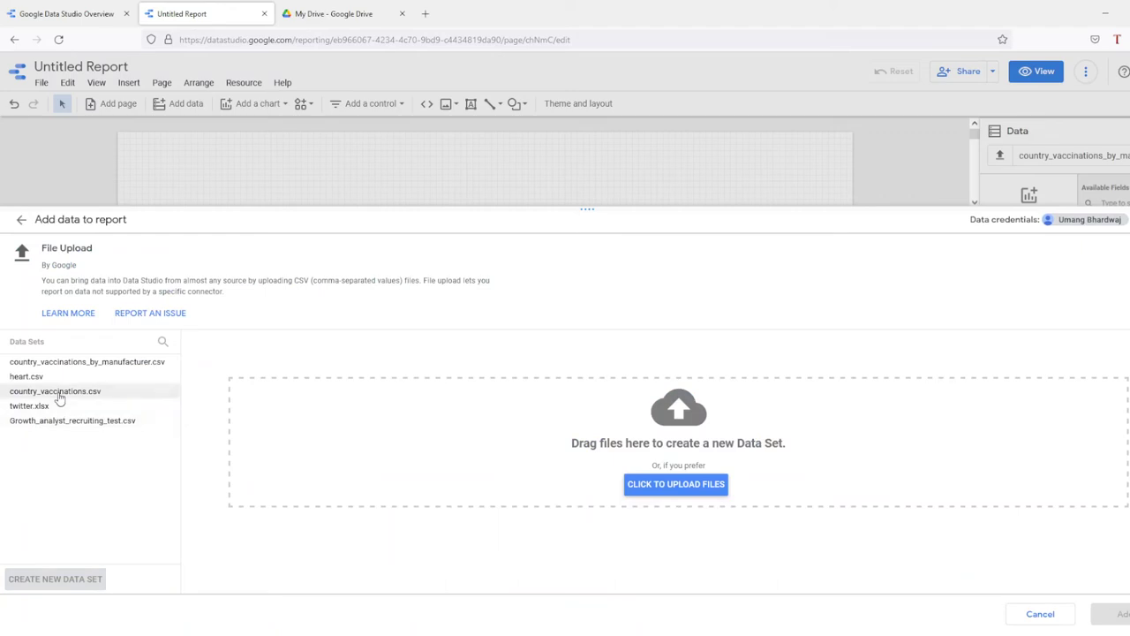
left_click(59, 394)
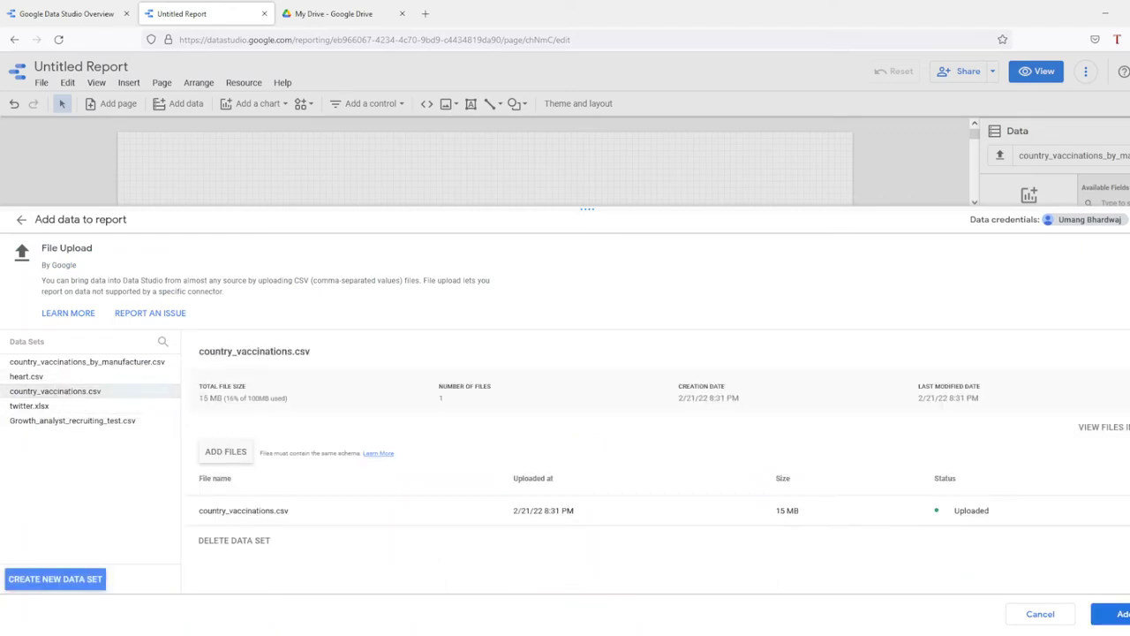
left_click(1120, 615)
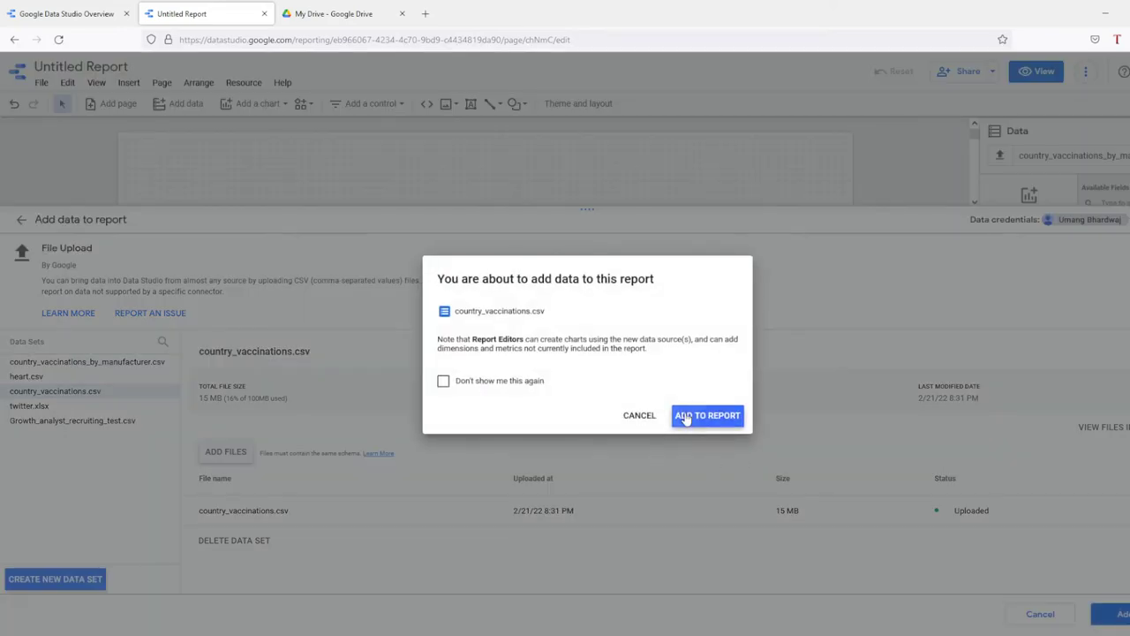
left_click(686, 419)
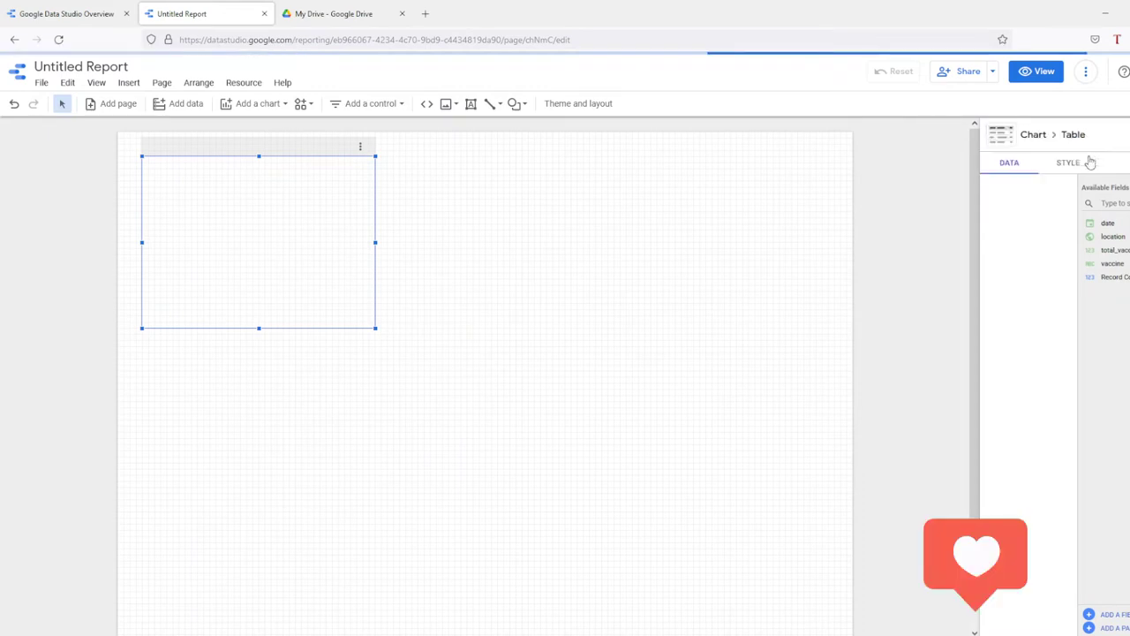
Examine the style and data settings of the new country and Record Count table
left_click(1079, 169)
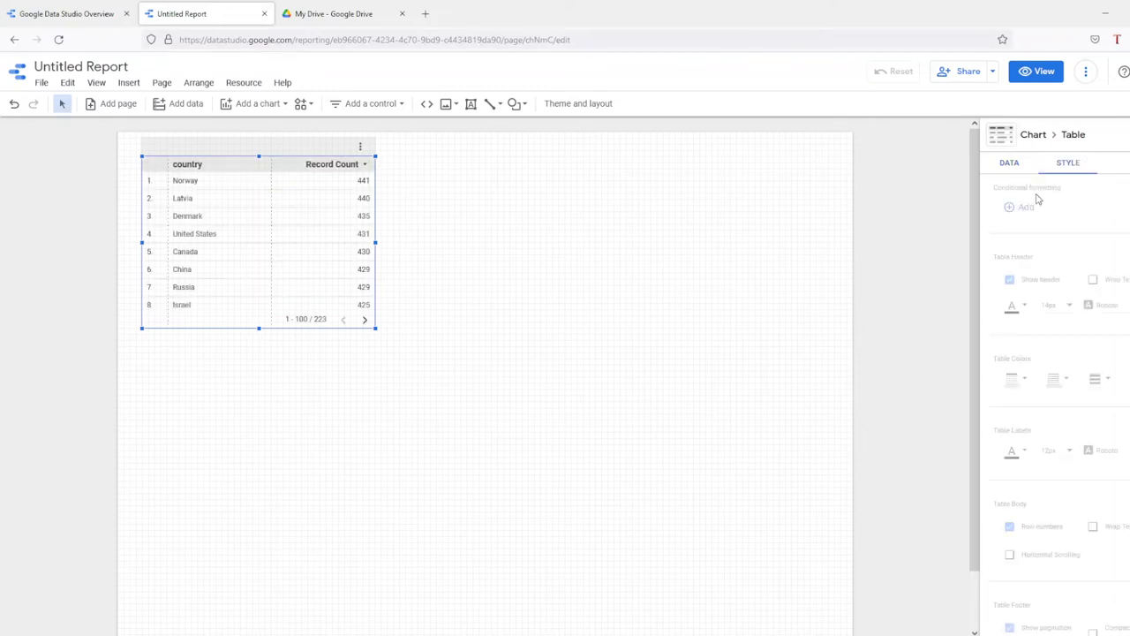
left_click(1015, 170)
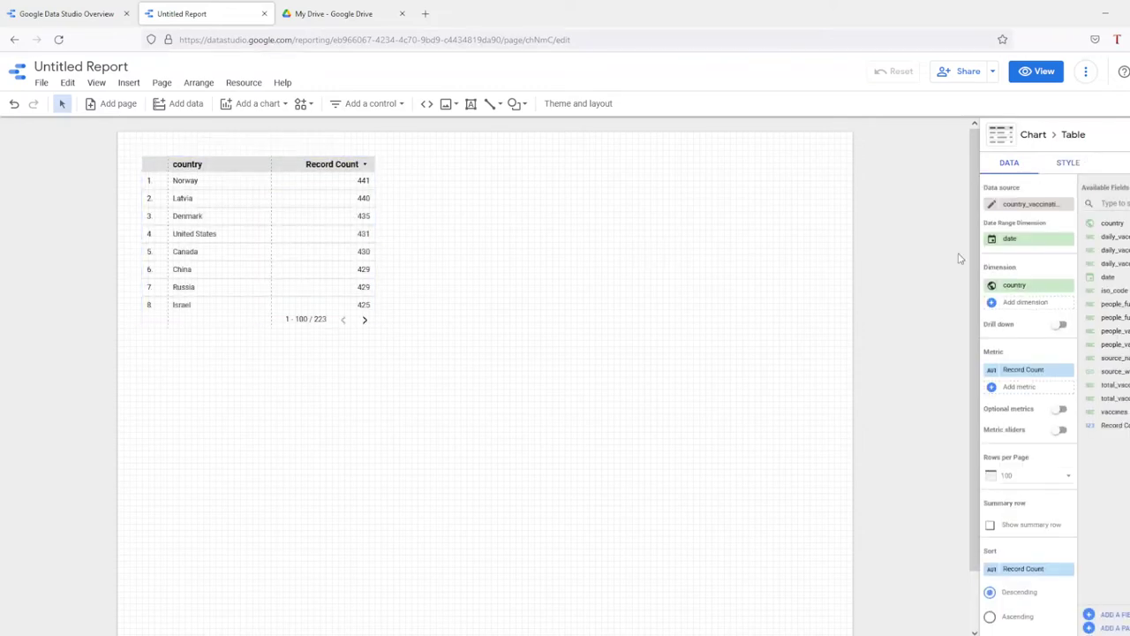
left_click(1029, 206)
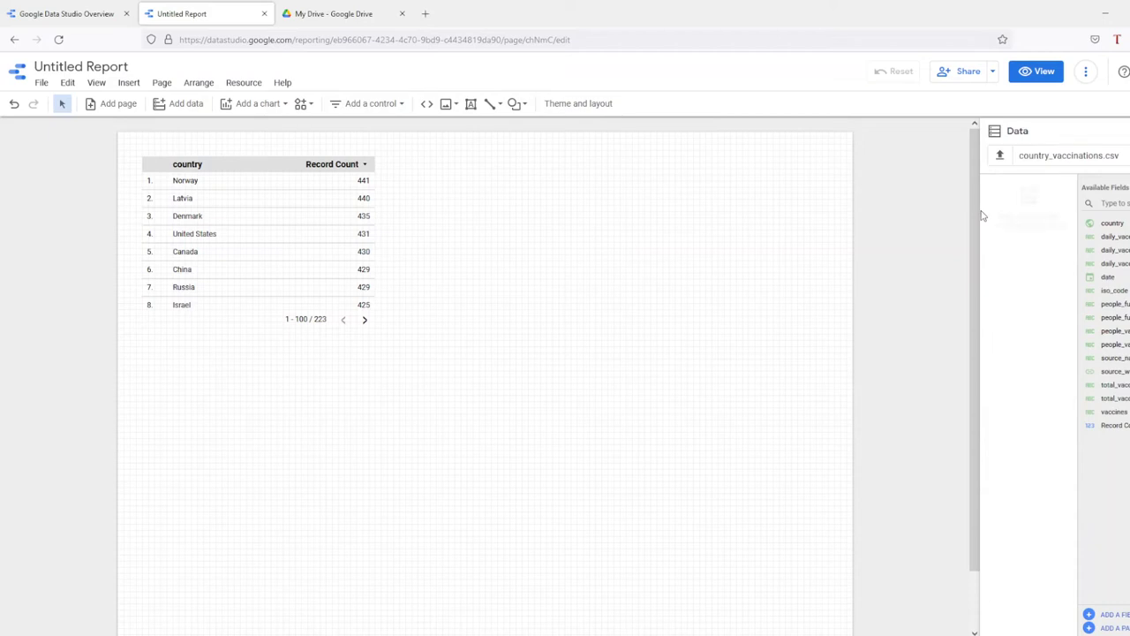
Add a Google Maps chart of the country field from country_vaccinations.csv in the page's empty area, with total_vaccinations as its size metric
left_click(1087, 159)
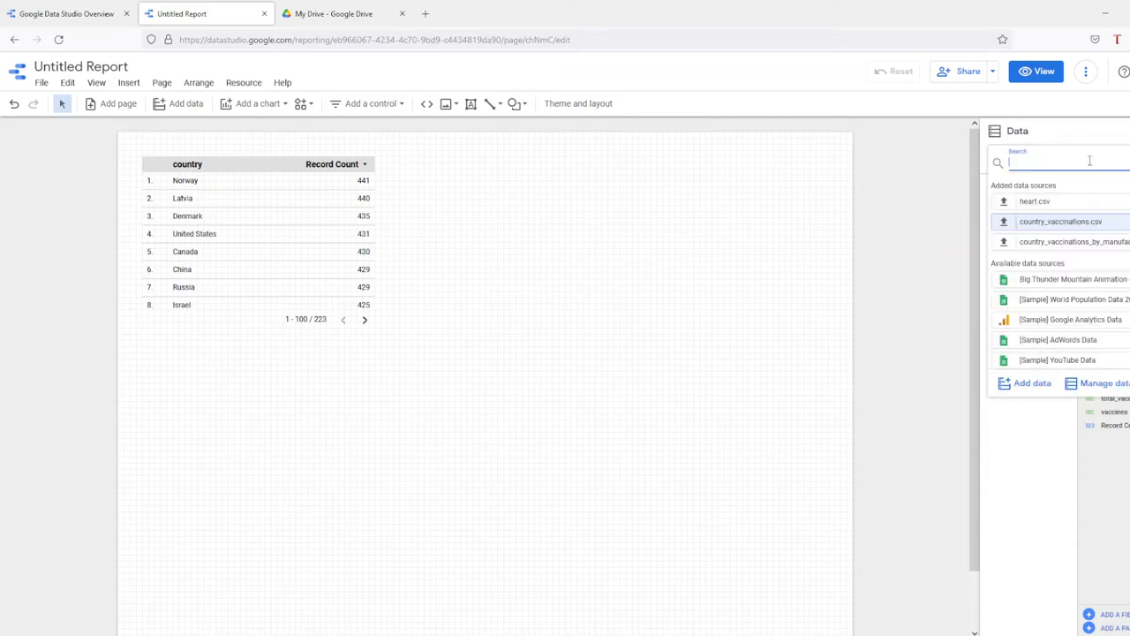
left_click(1072, 221)
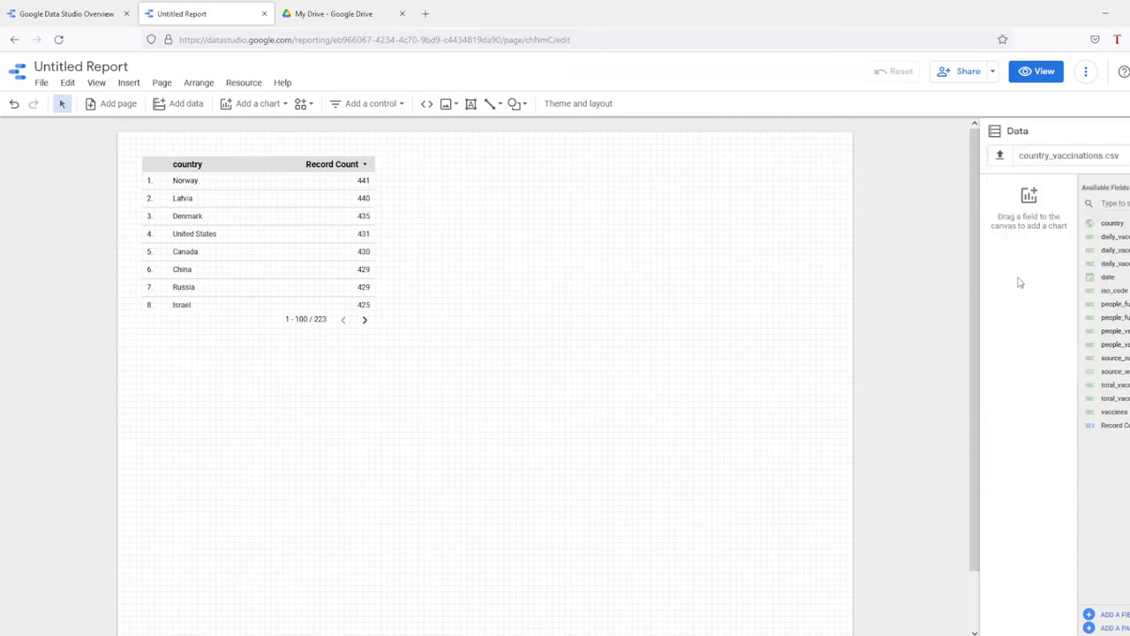
left_click_drag(1112, 224, 645, 312)
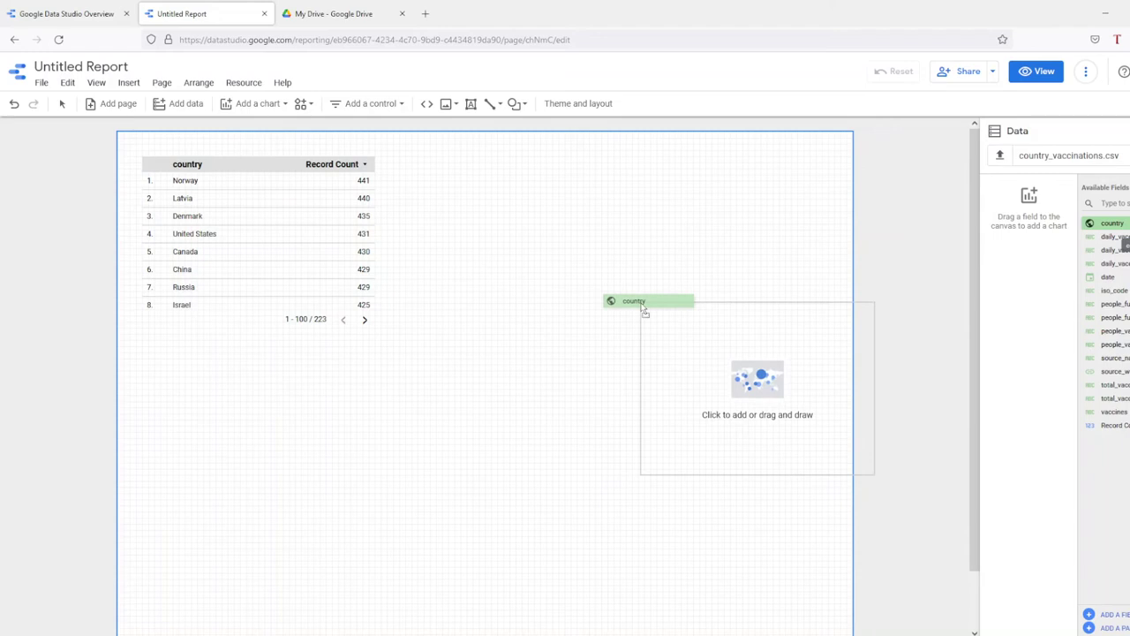
left_click_drag(645, 312, 668, 350)
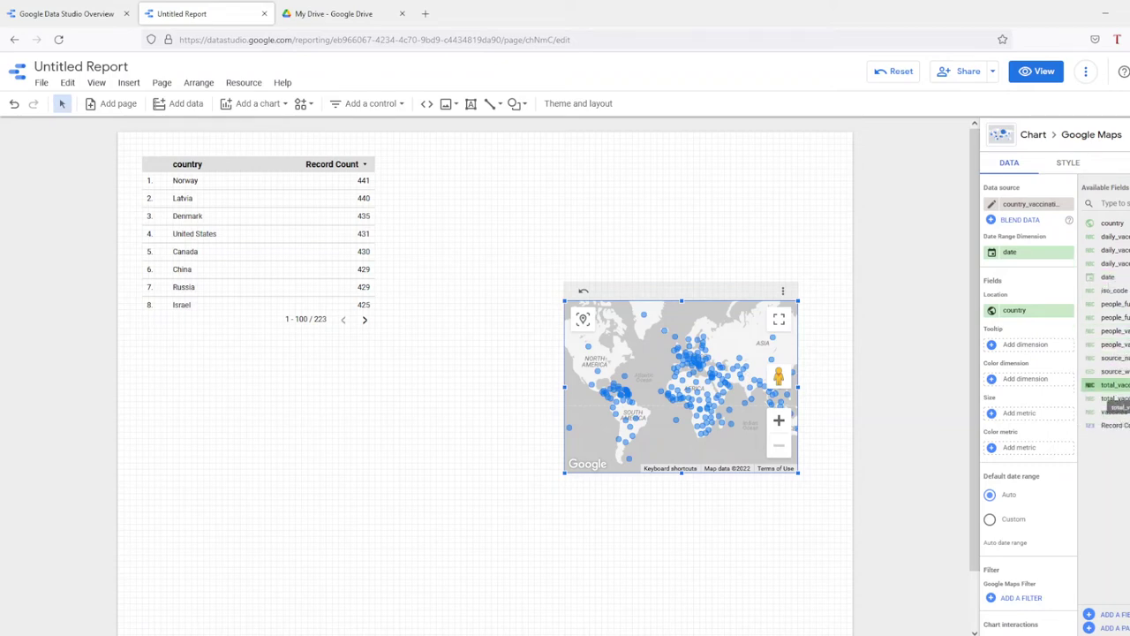
left_click_drag(1113, 386, 1048, 425)
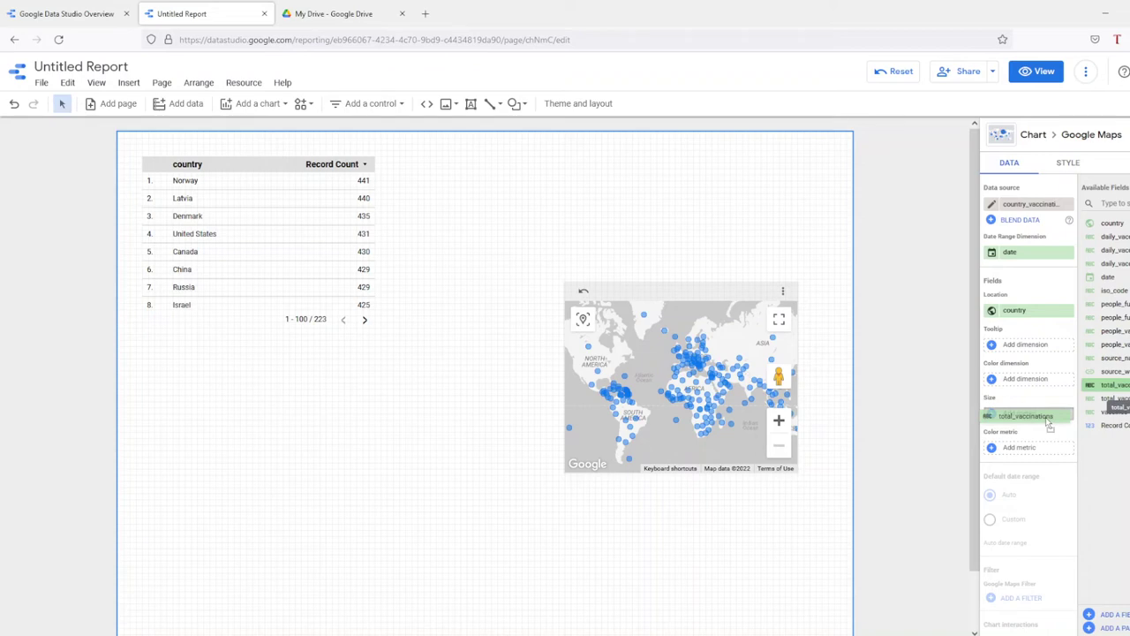
left_click_drag(1048, 424, 1049, 422)
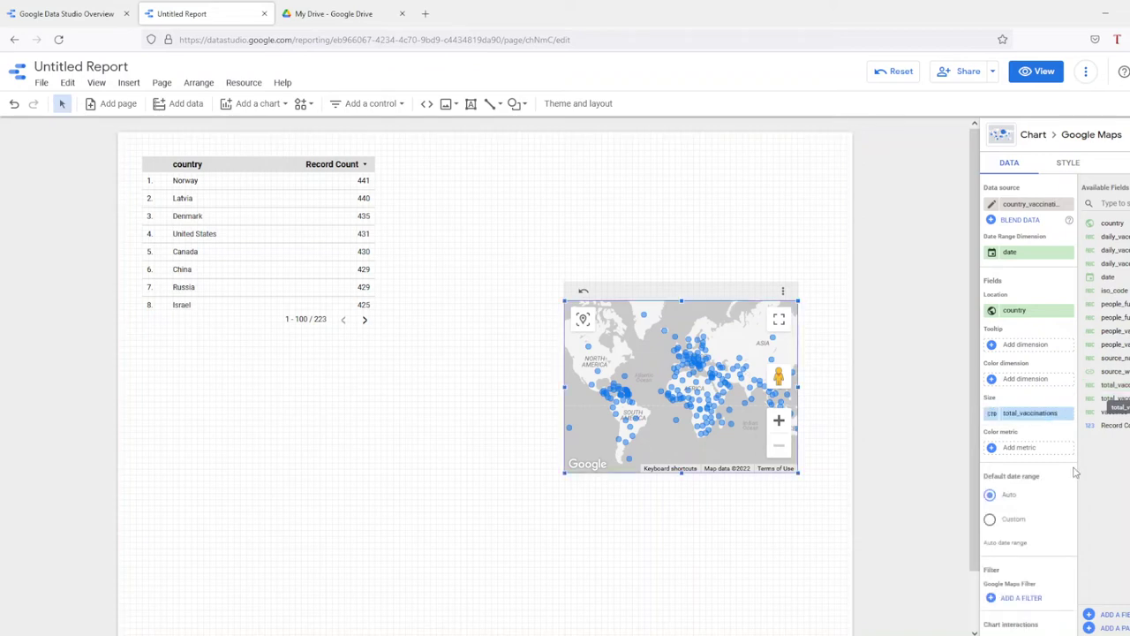